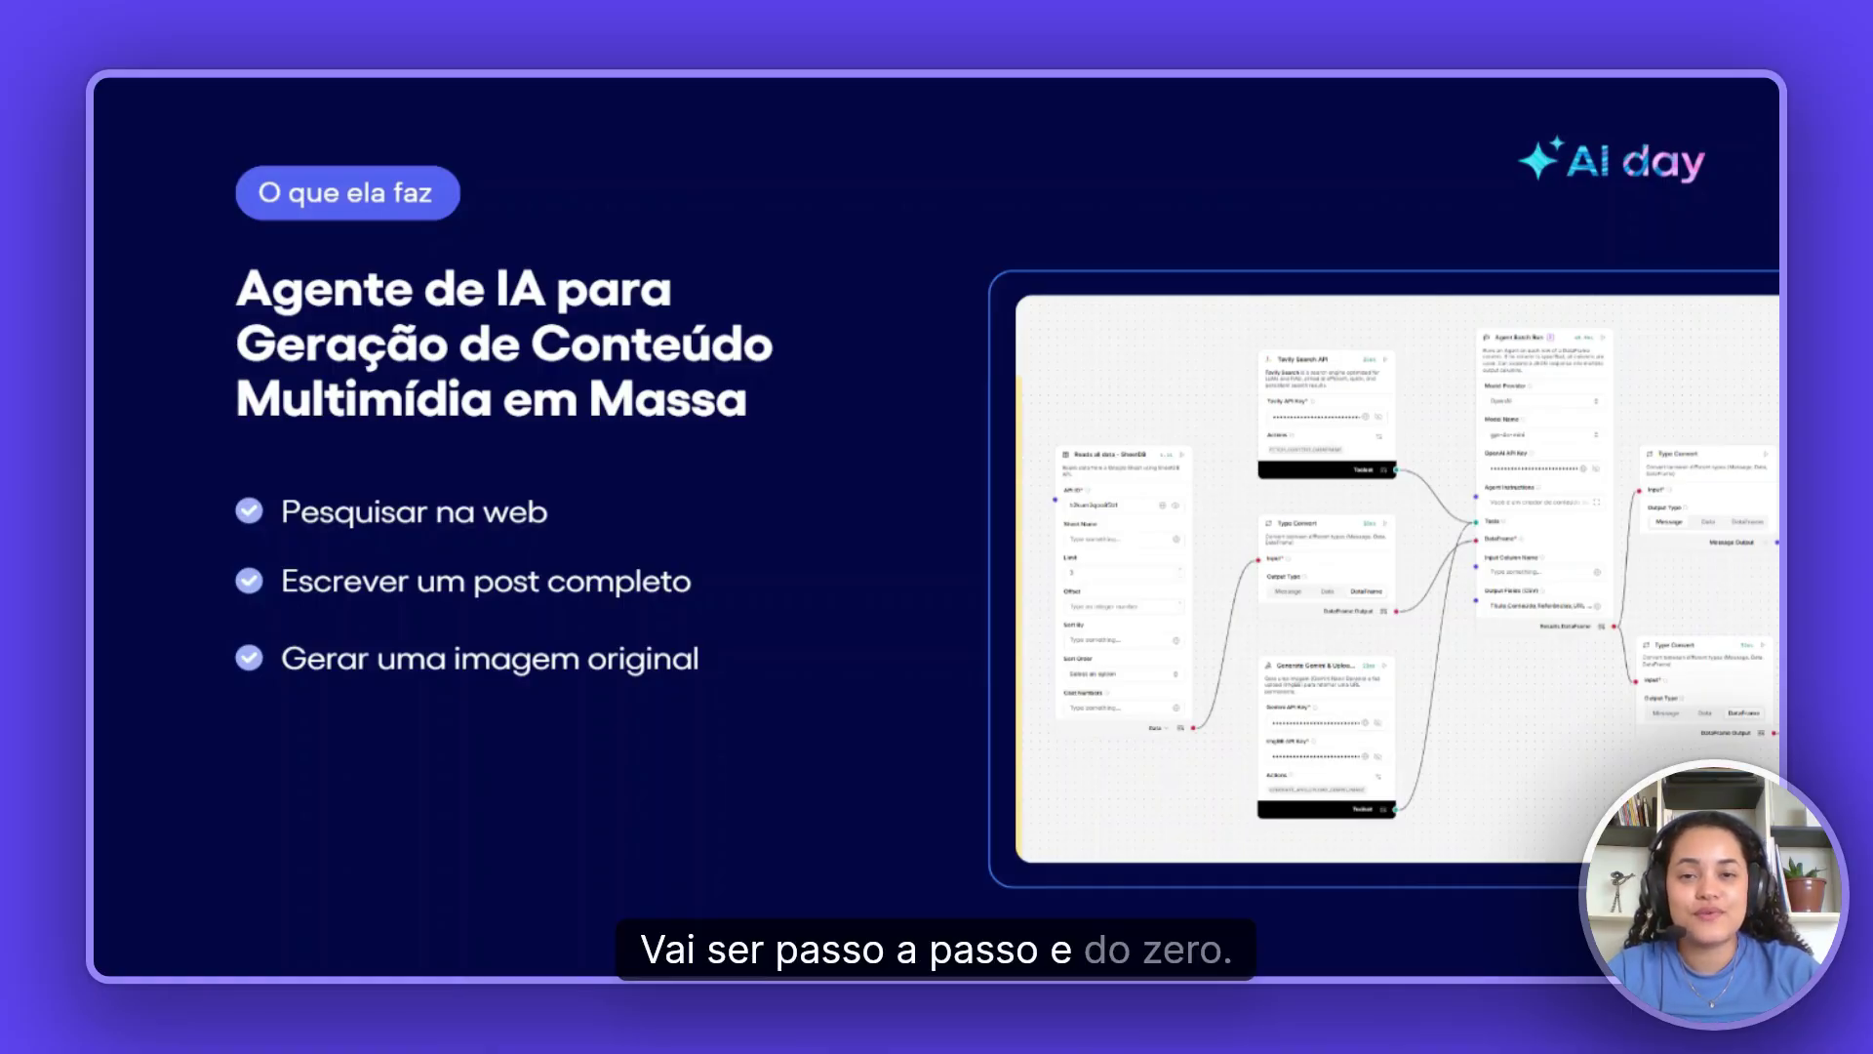
key(Right)
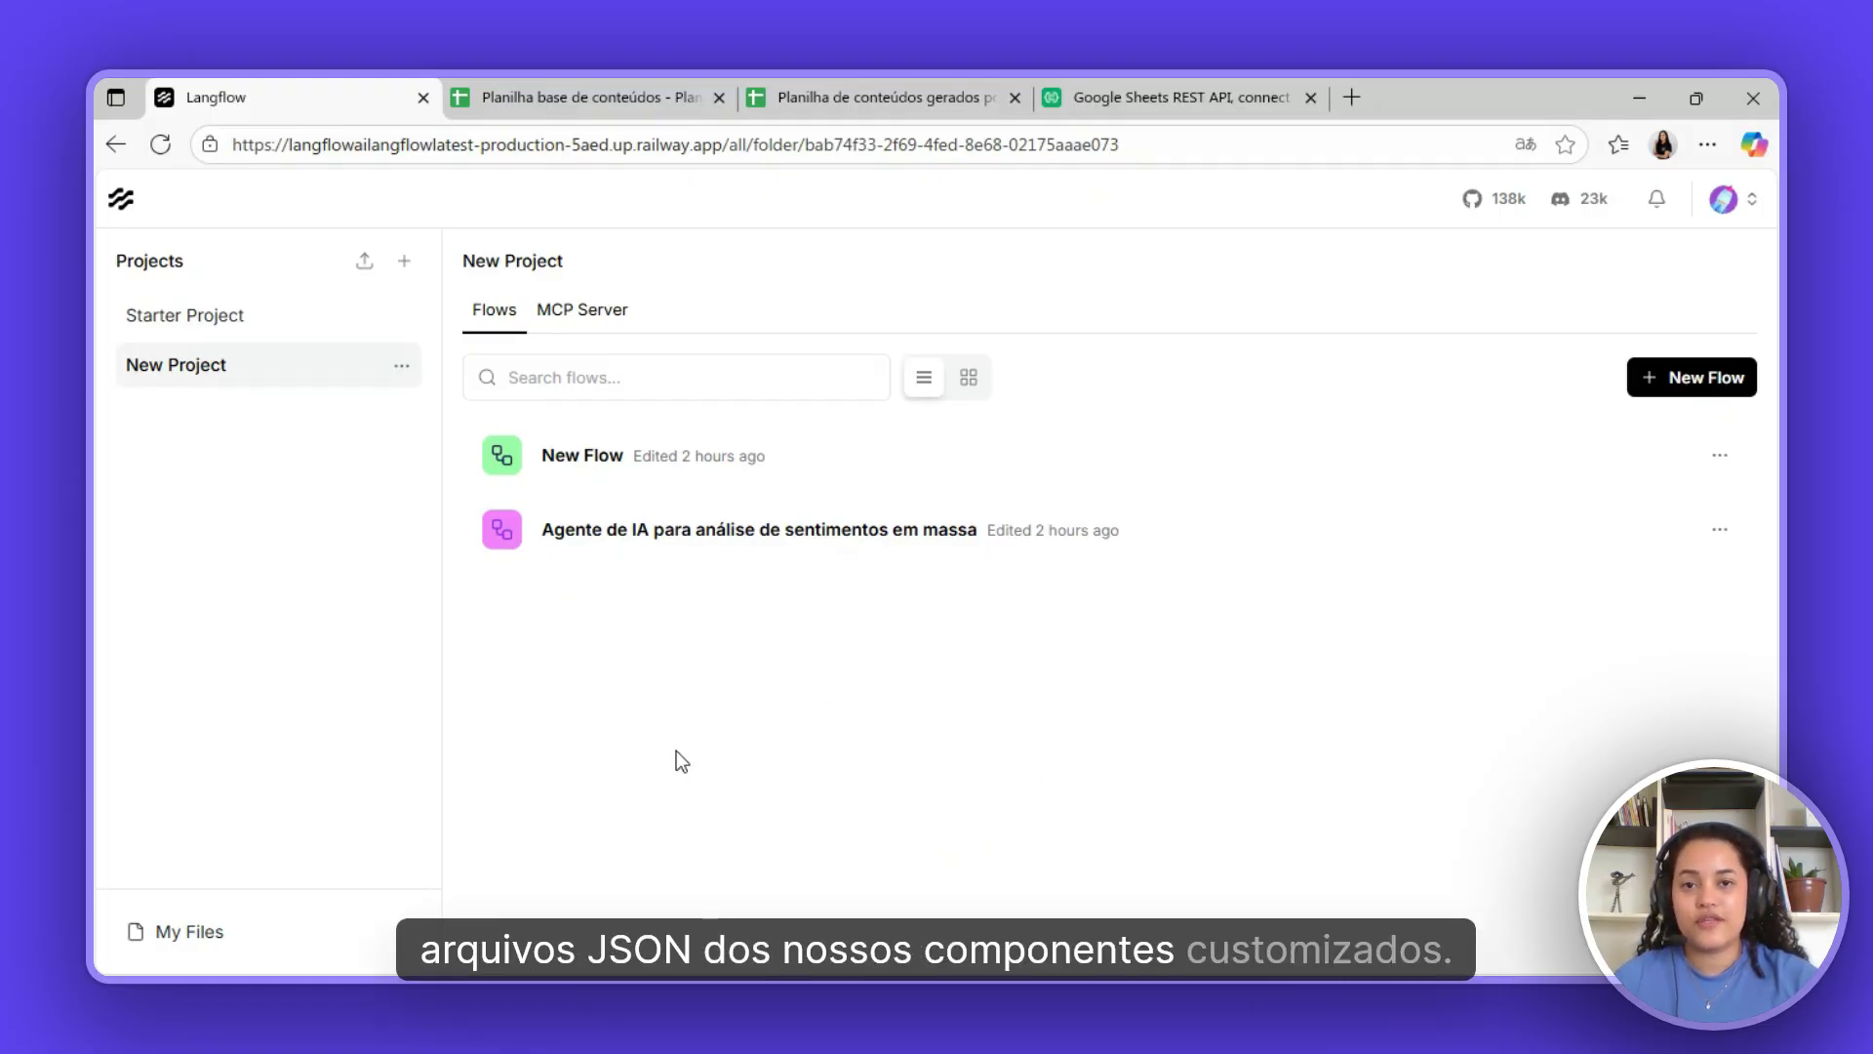
- Import the custom component JSON files and create a blank flow in New Project
click(367, 266)
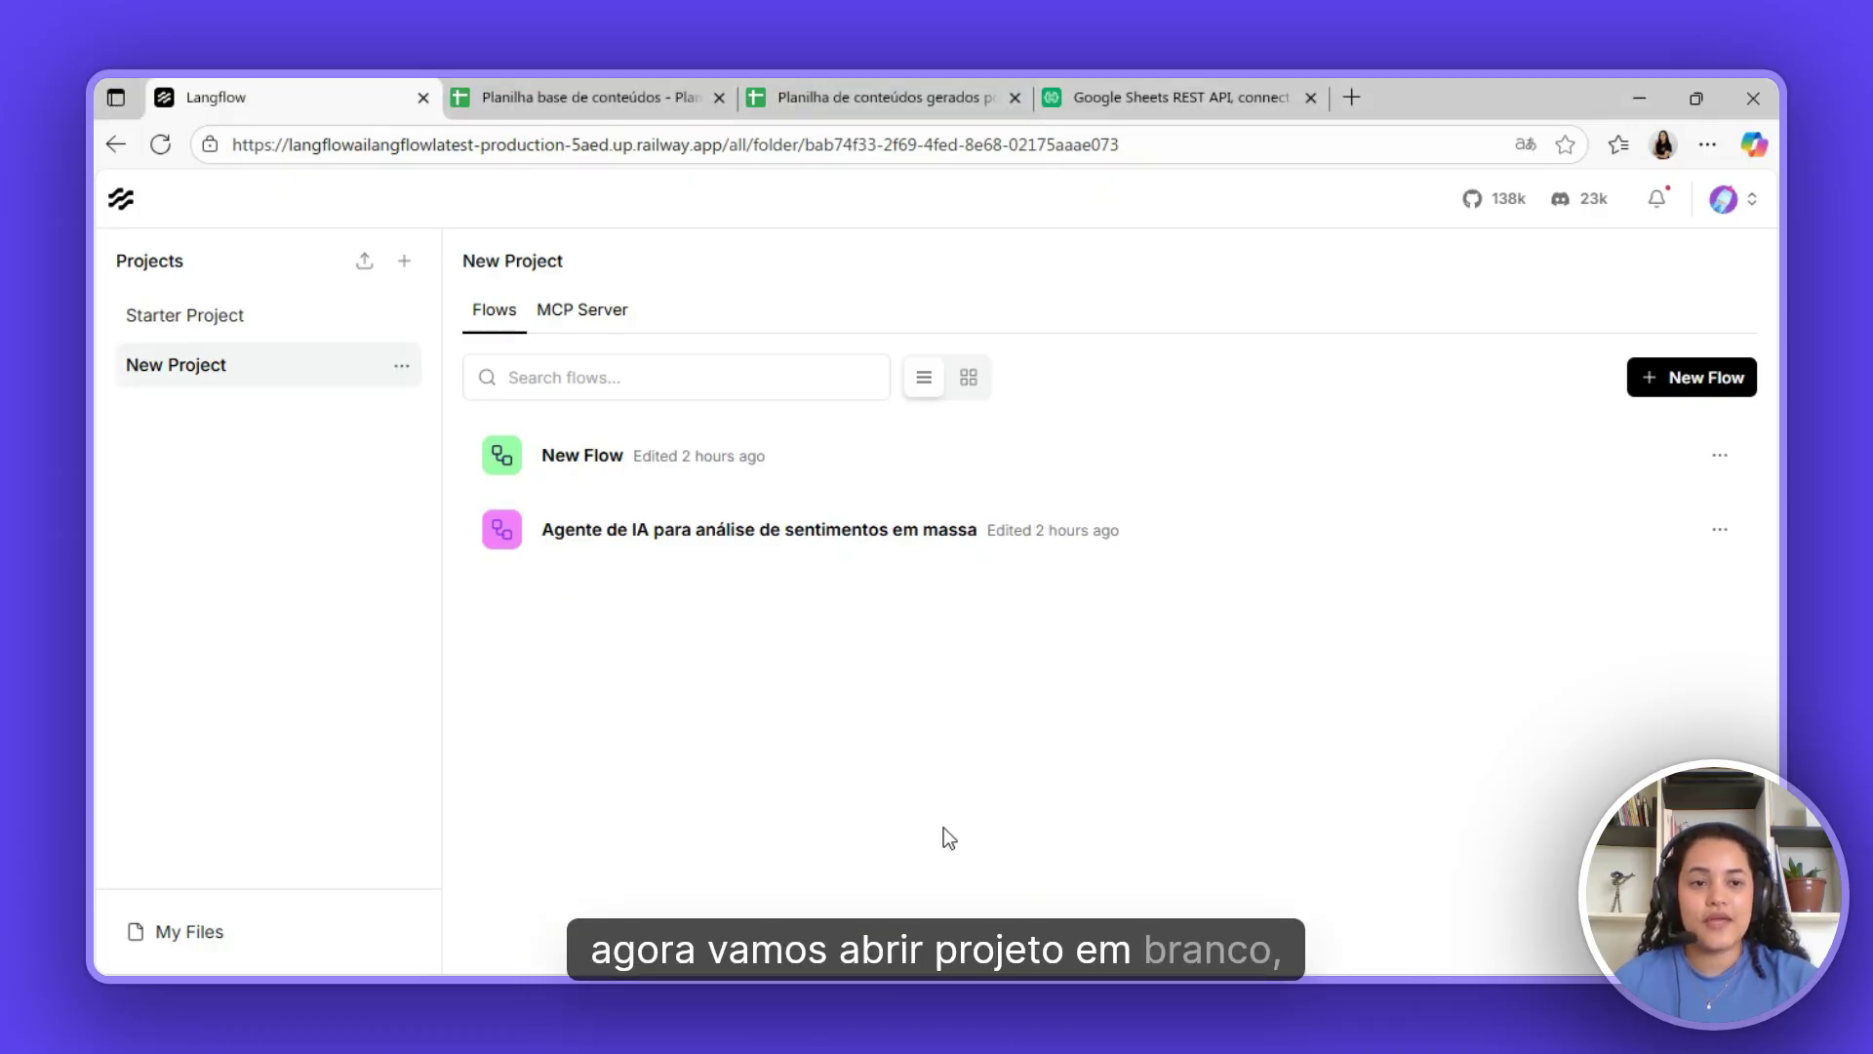
click(1686, 390)
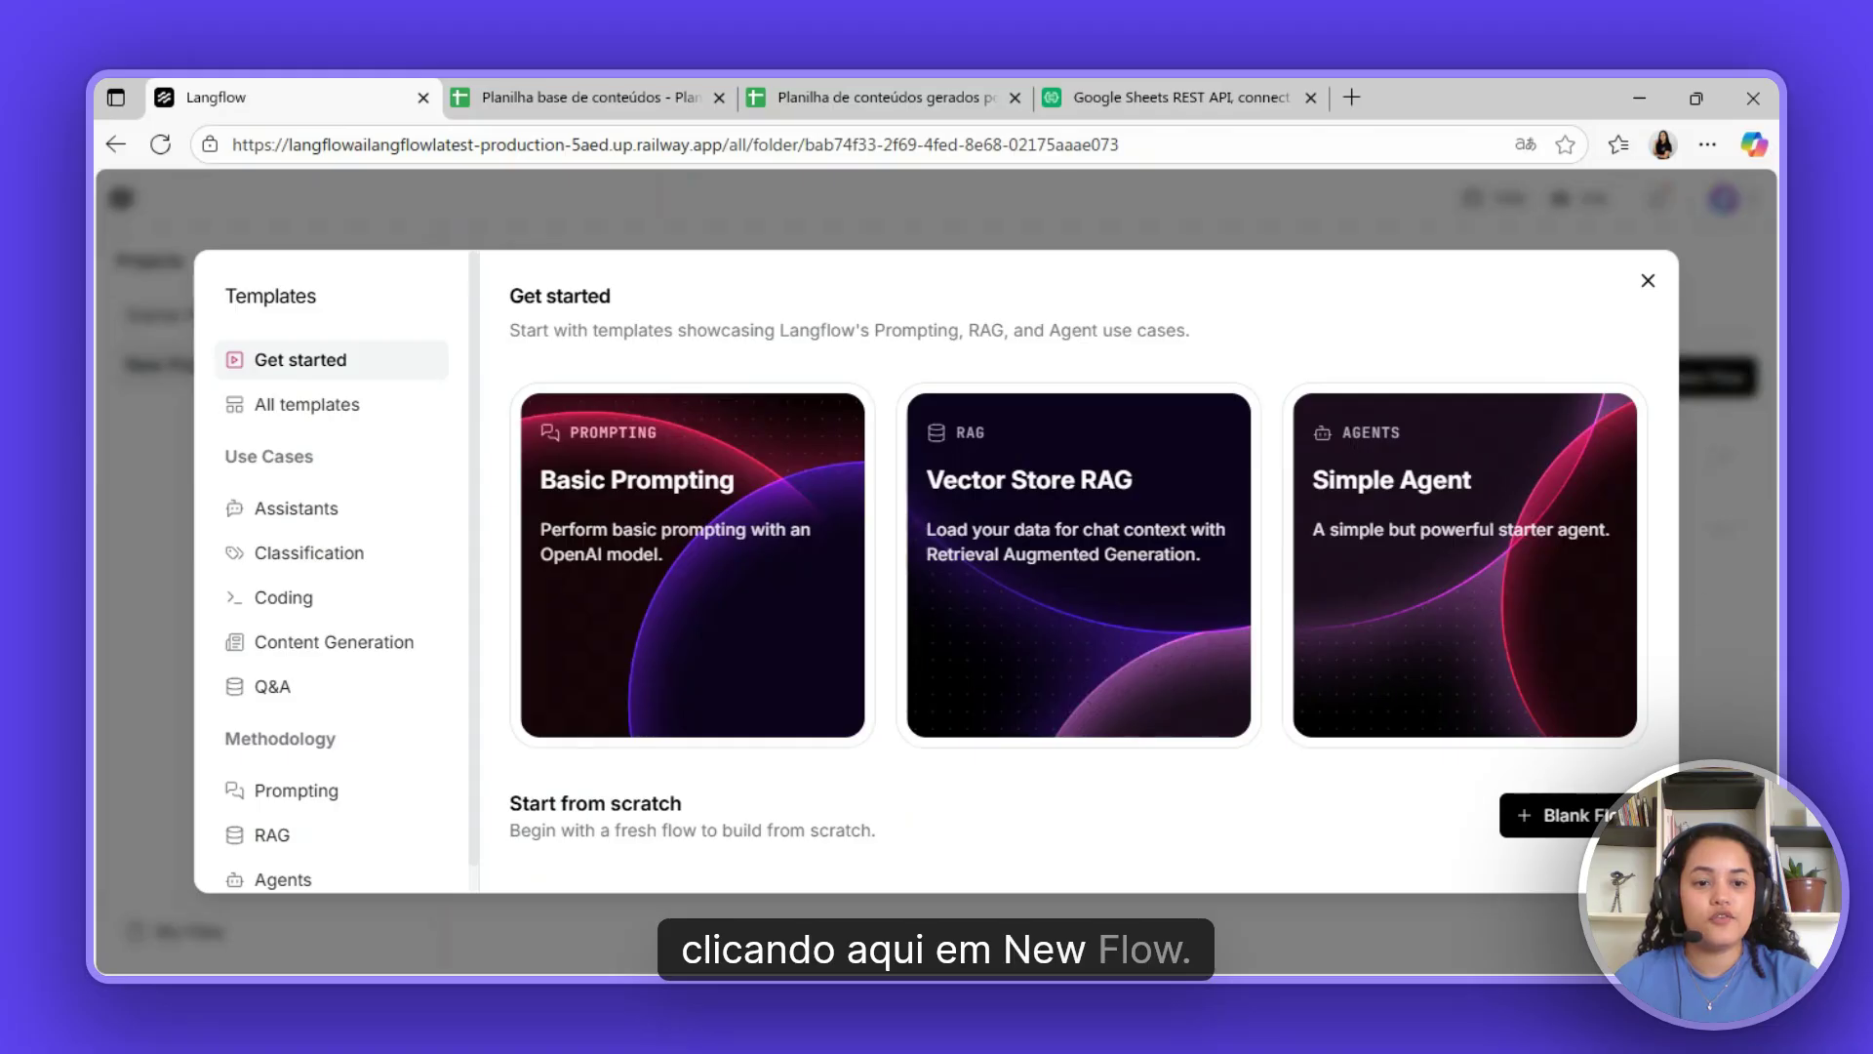
click(1577, 822)
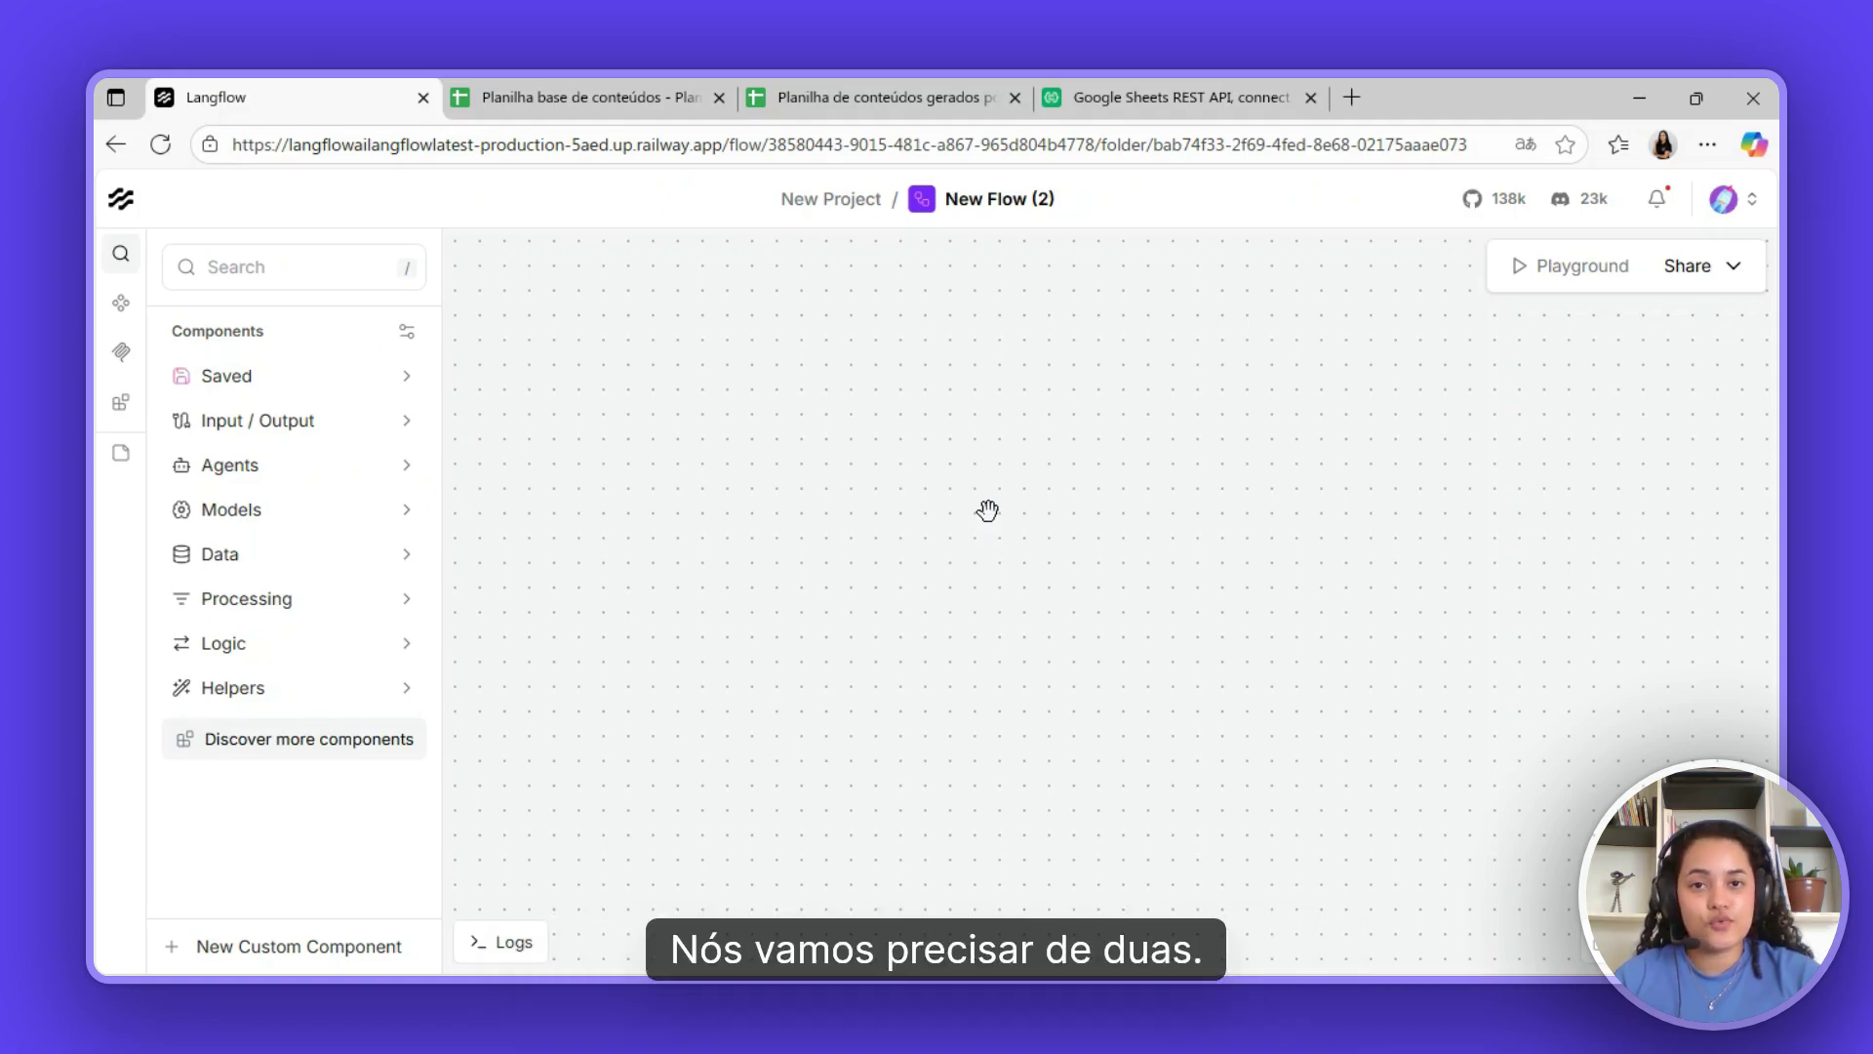
- Switch to Google Sheets and examine the columns of the base content spreadsheet and the AI-generated content spreadsheet
click(581, 105)
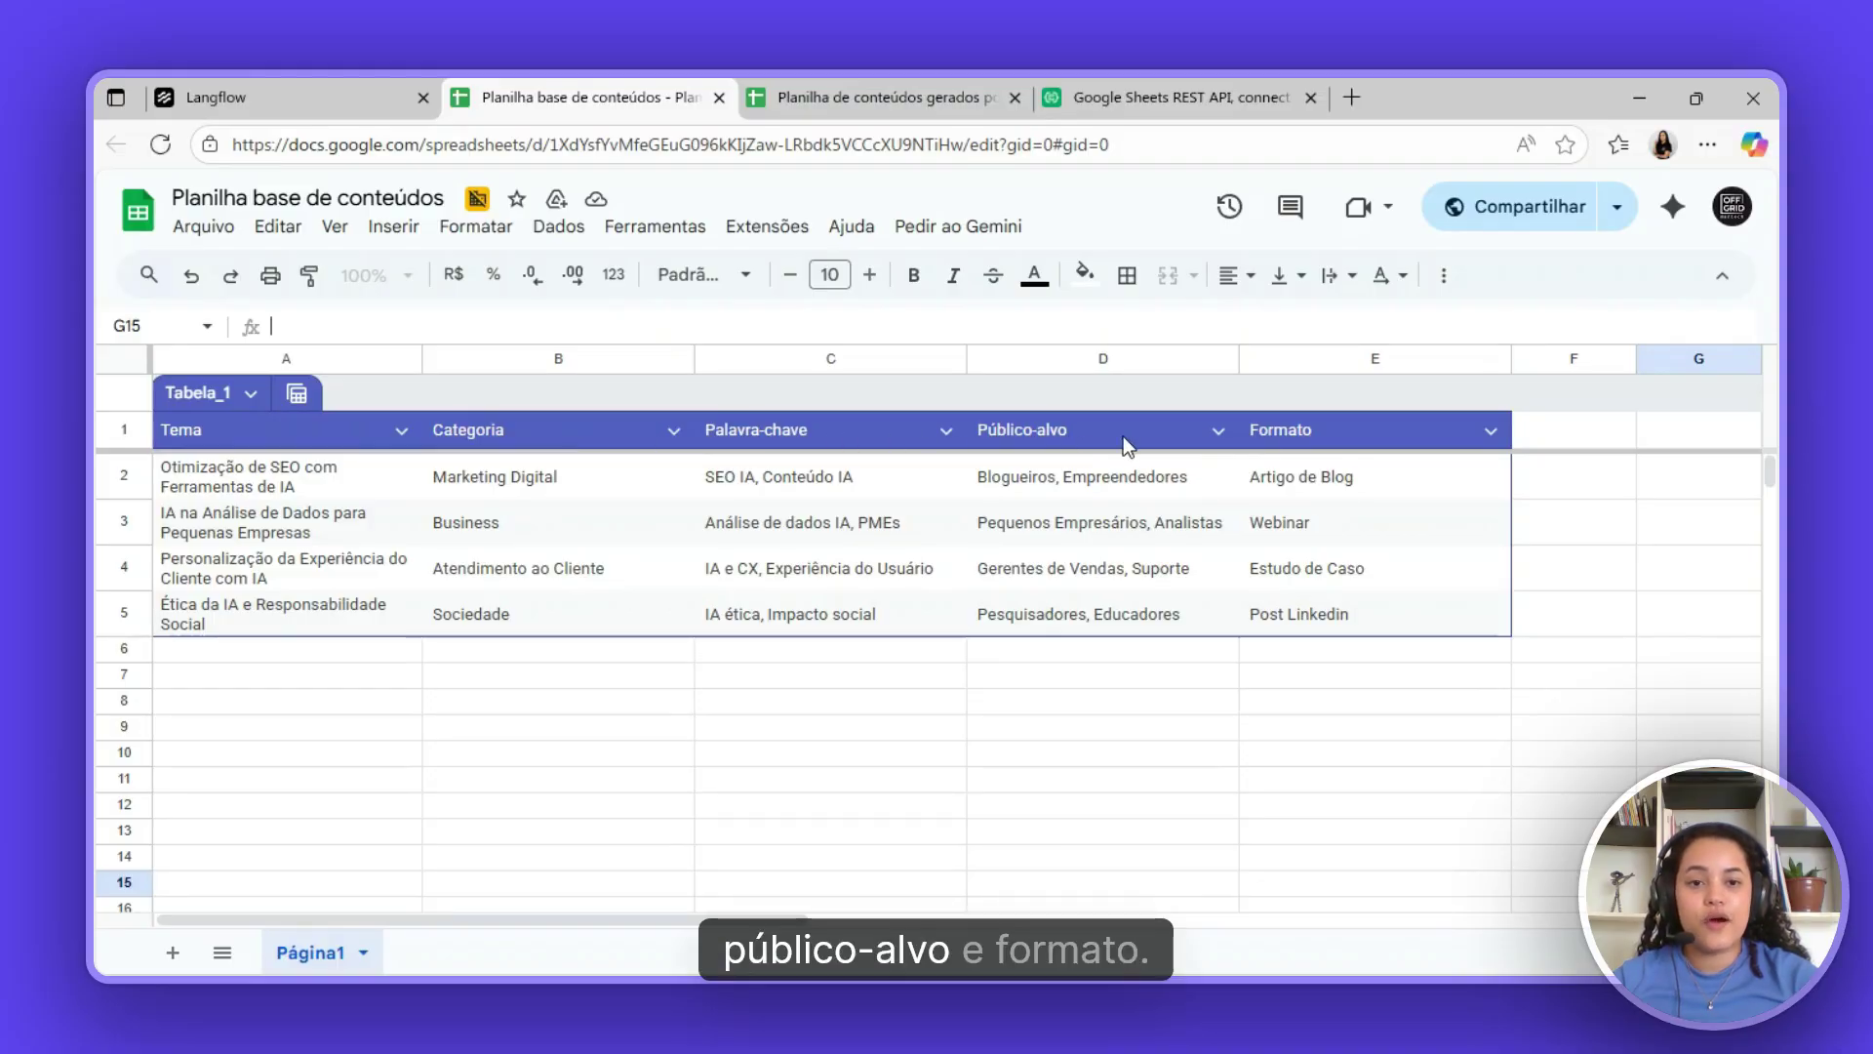
key(ctrl+Tab)
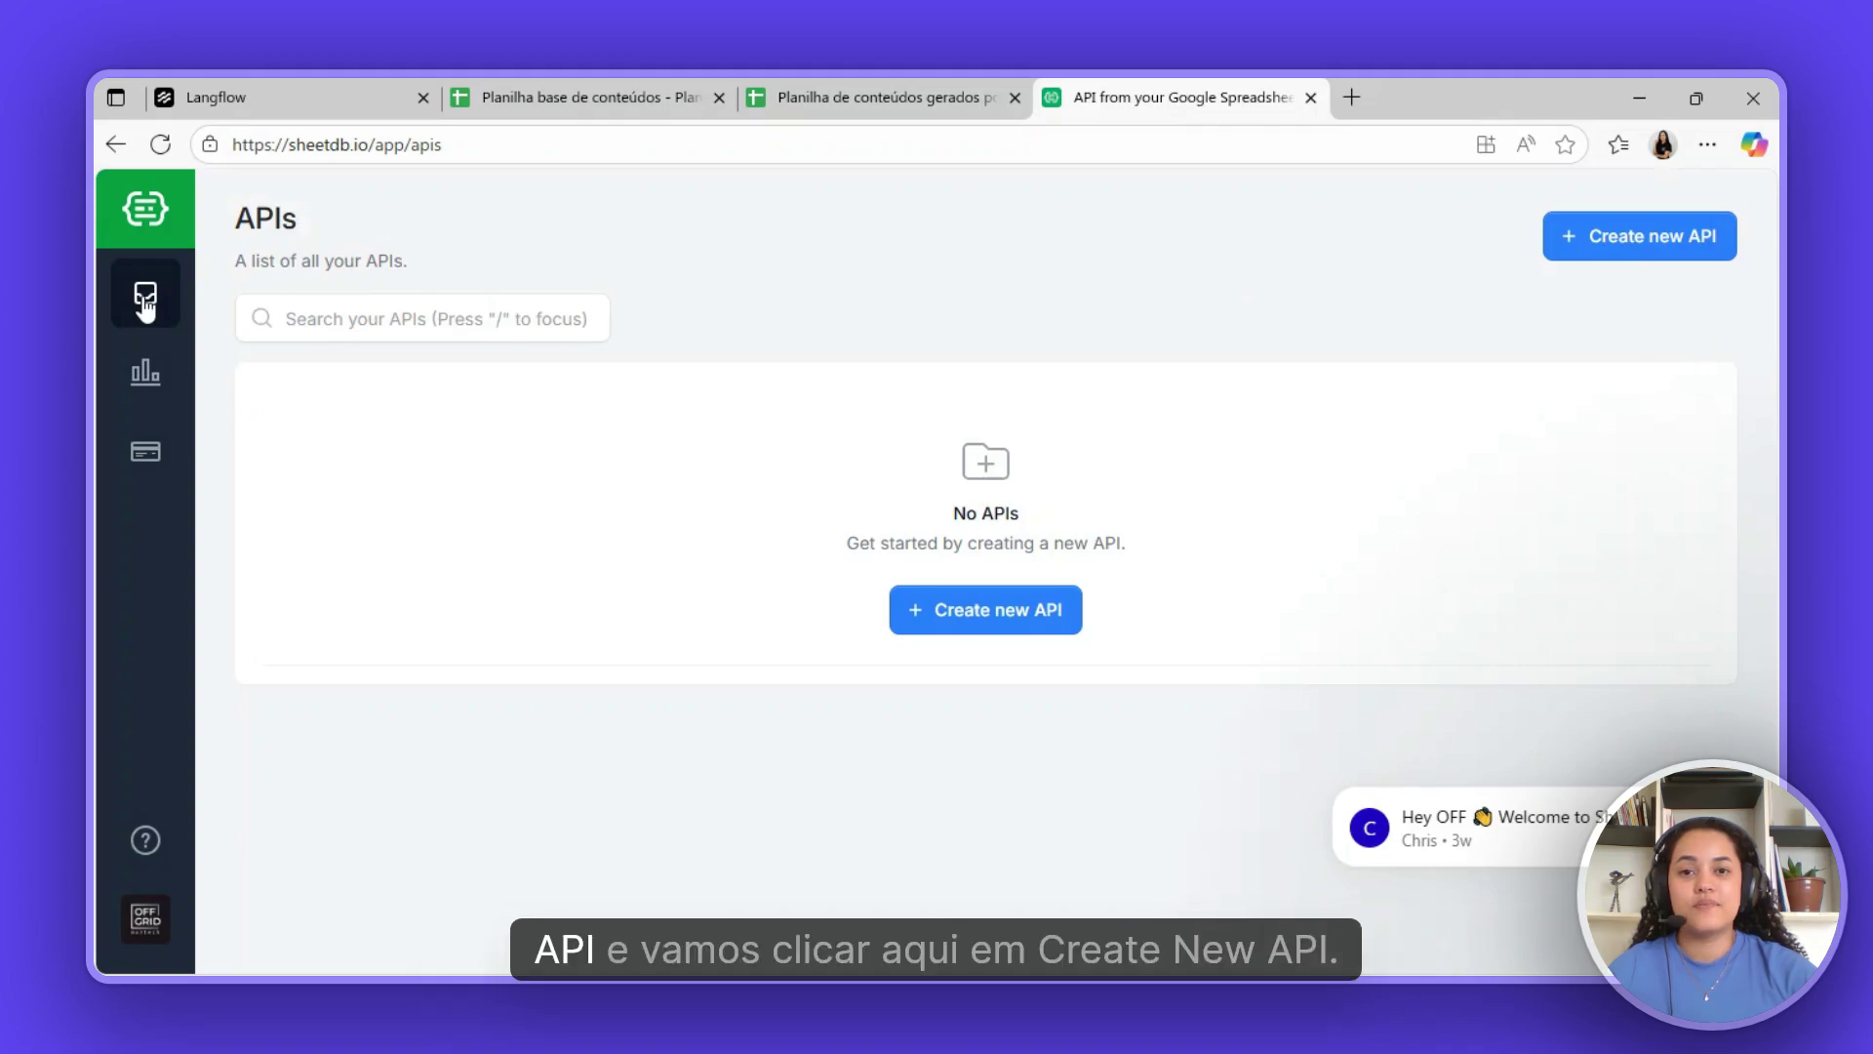
- In SheetDB, create an API from an existing spreadsheet using the copied sharing link of "Planilha base de conteúdos"
click(1641, 238)
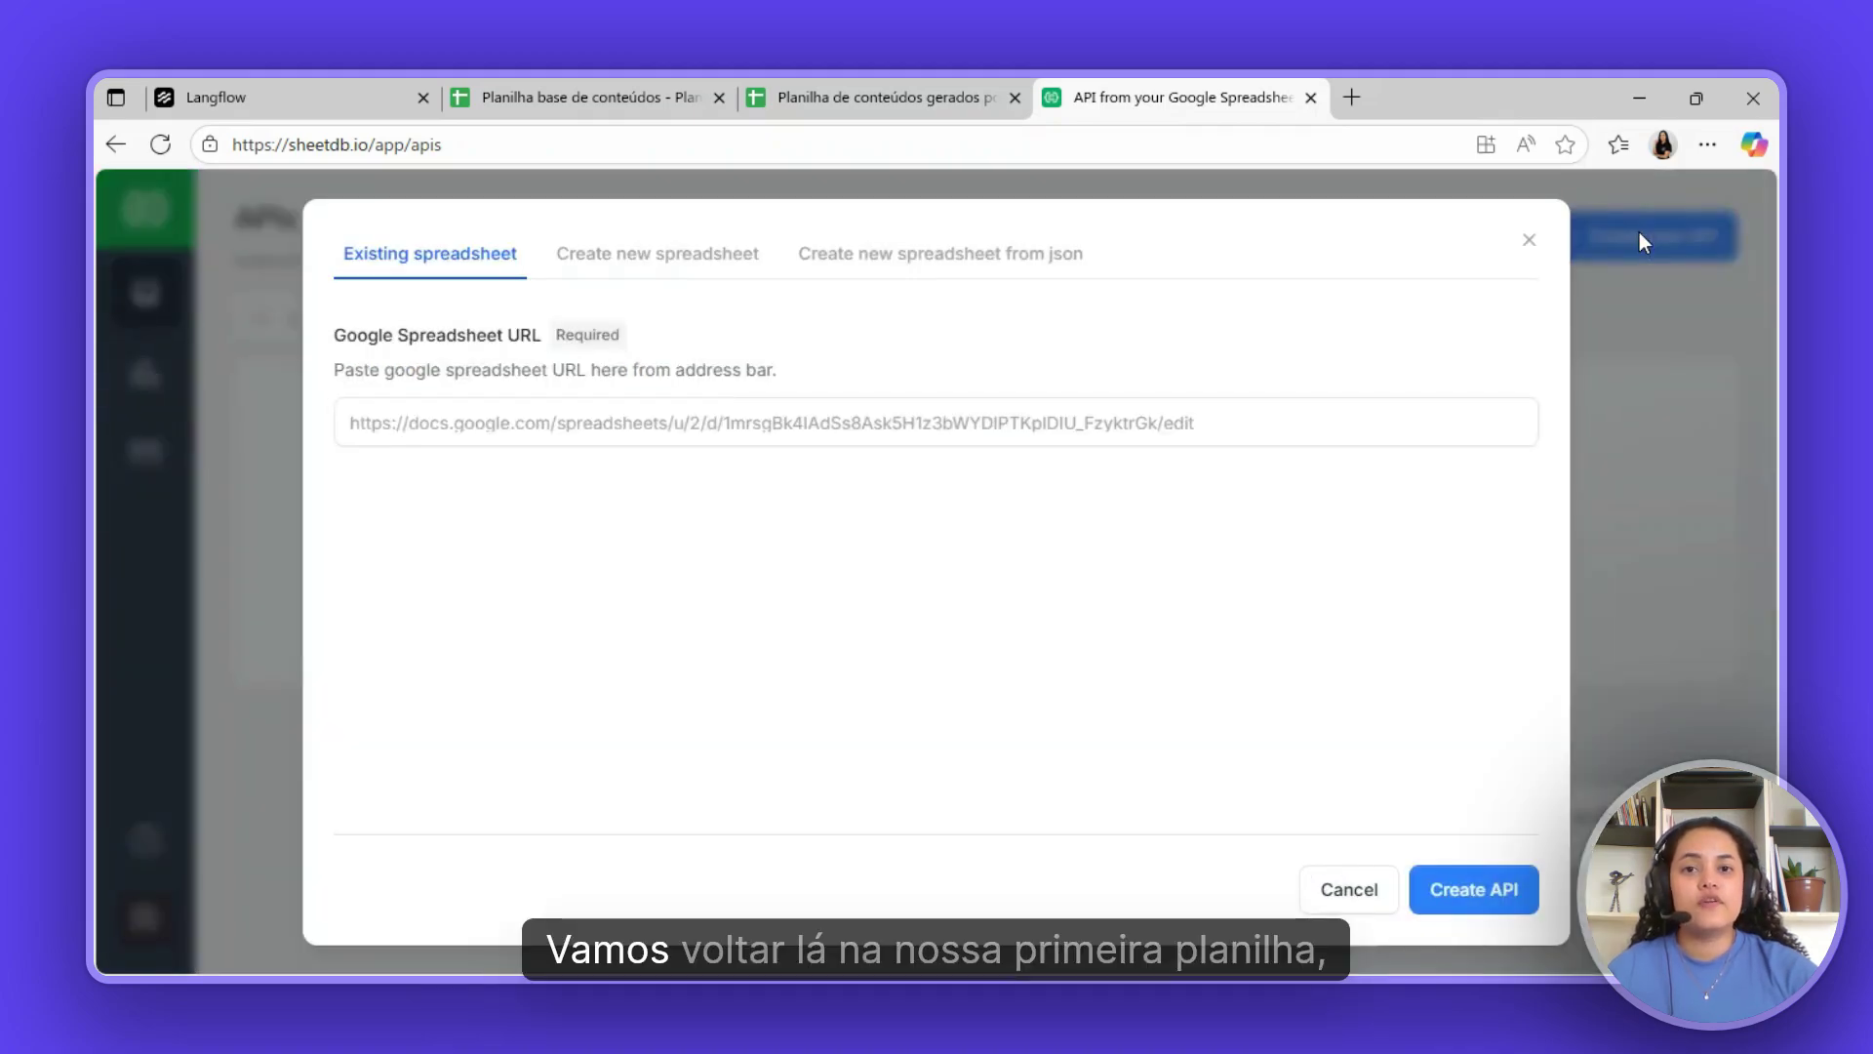
click(599, 101)
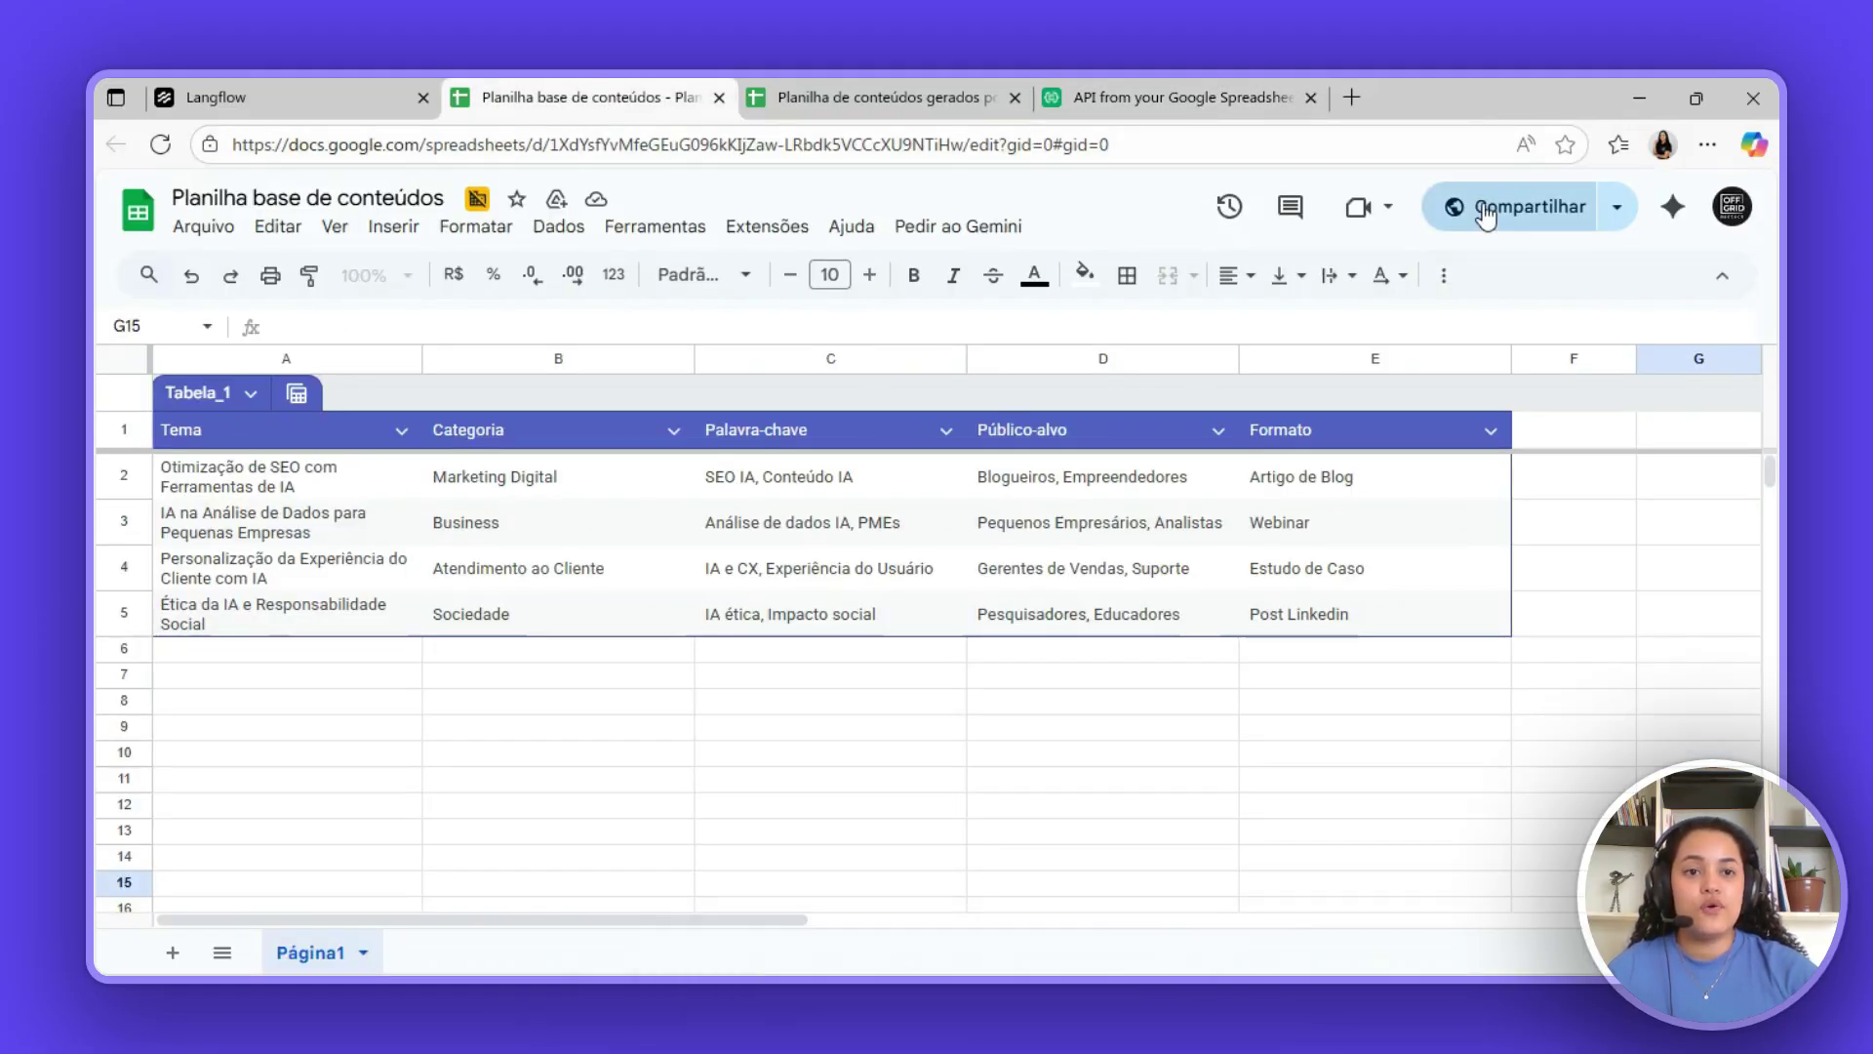
click(1485, 209)
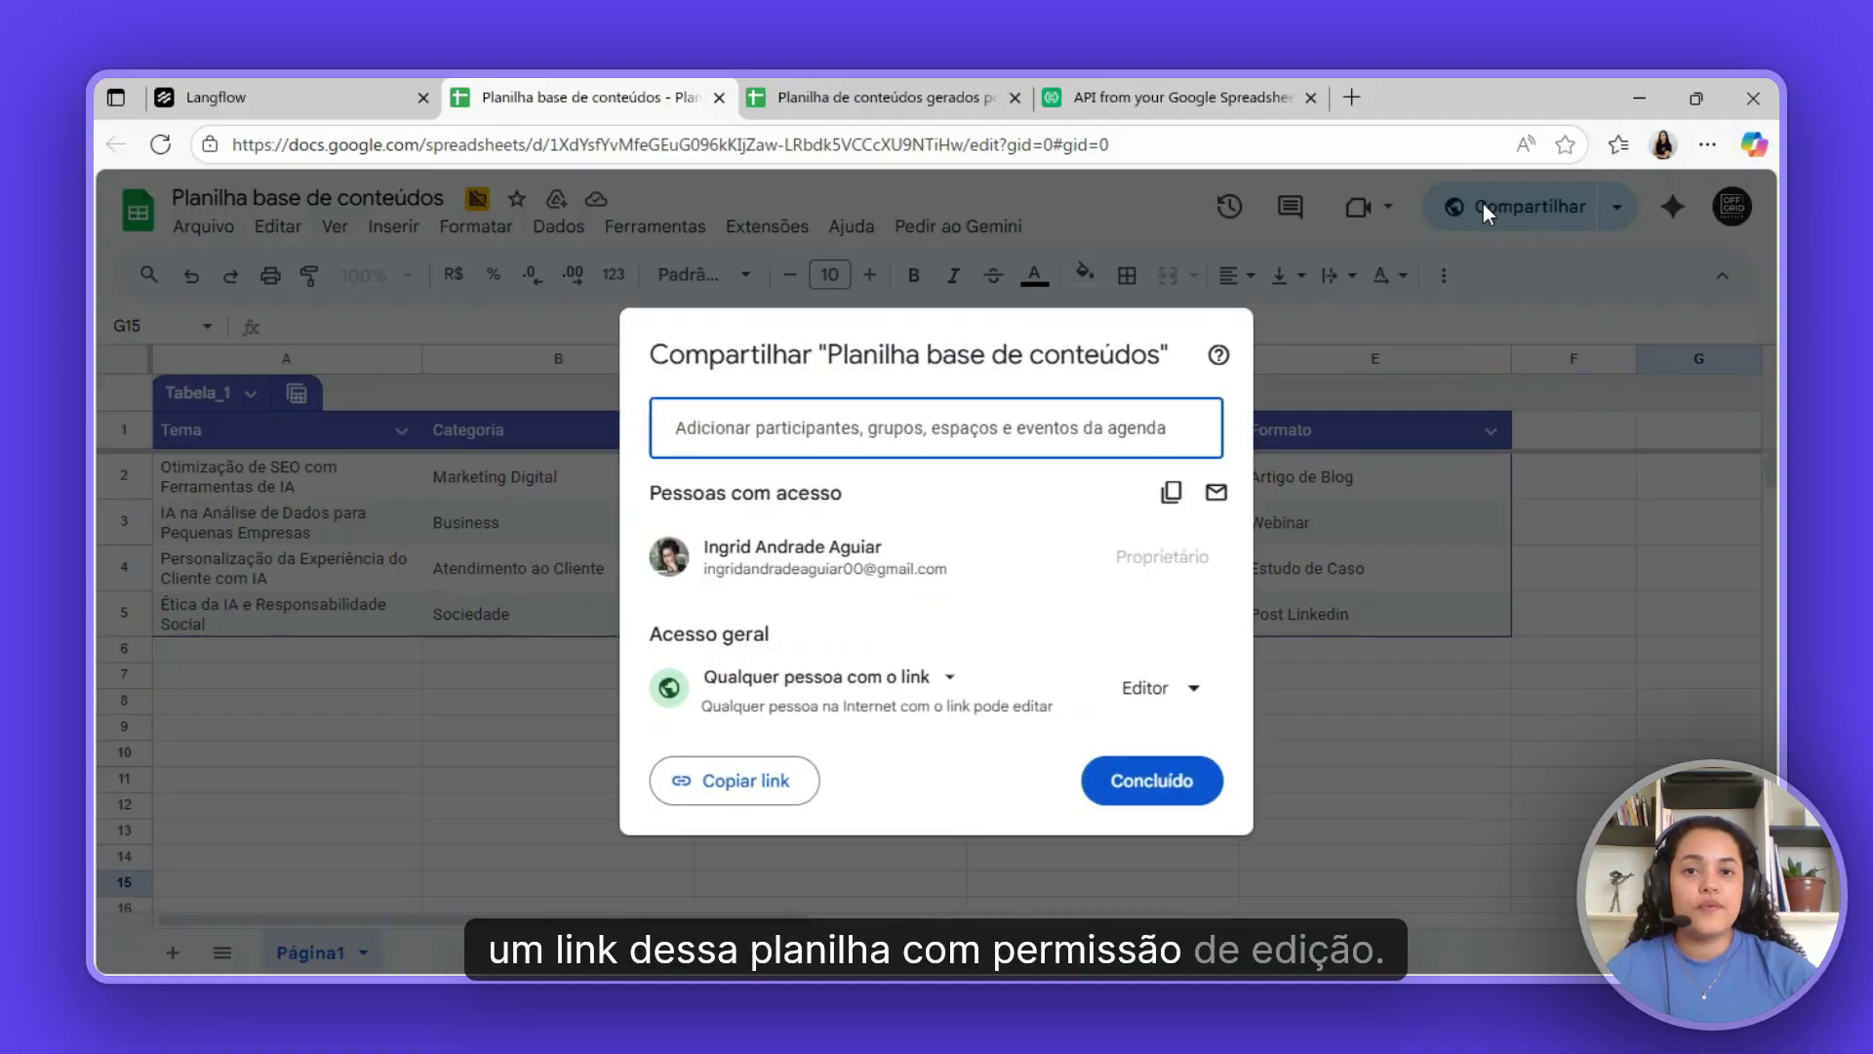
click(691, 782)
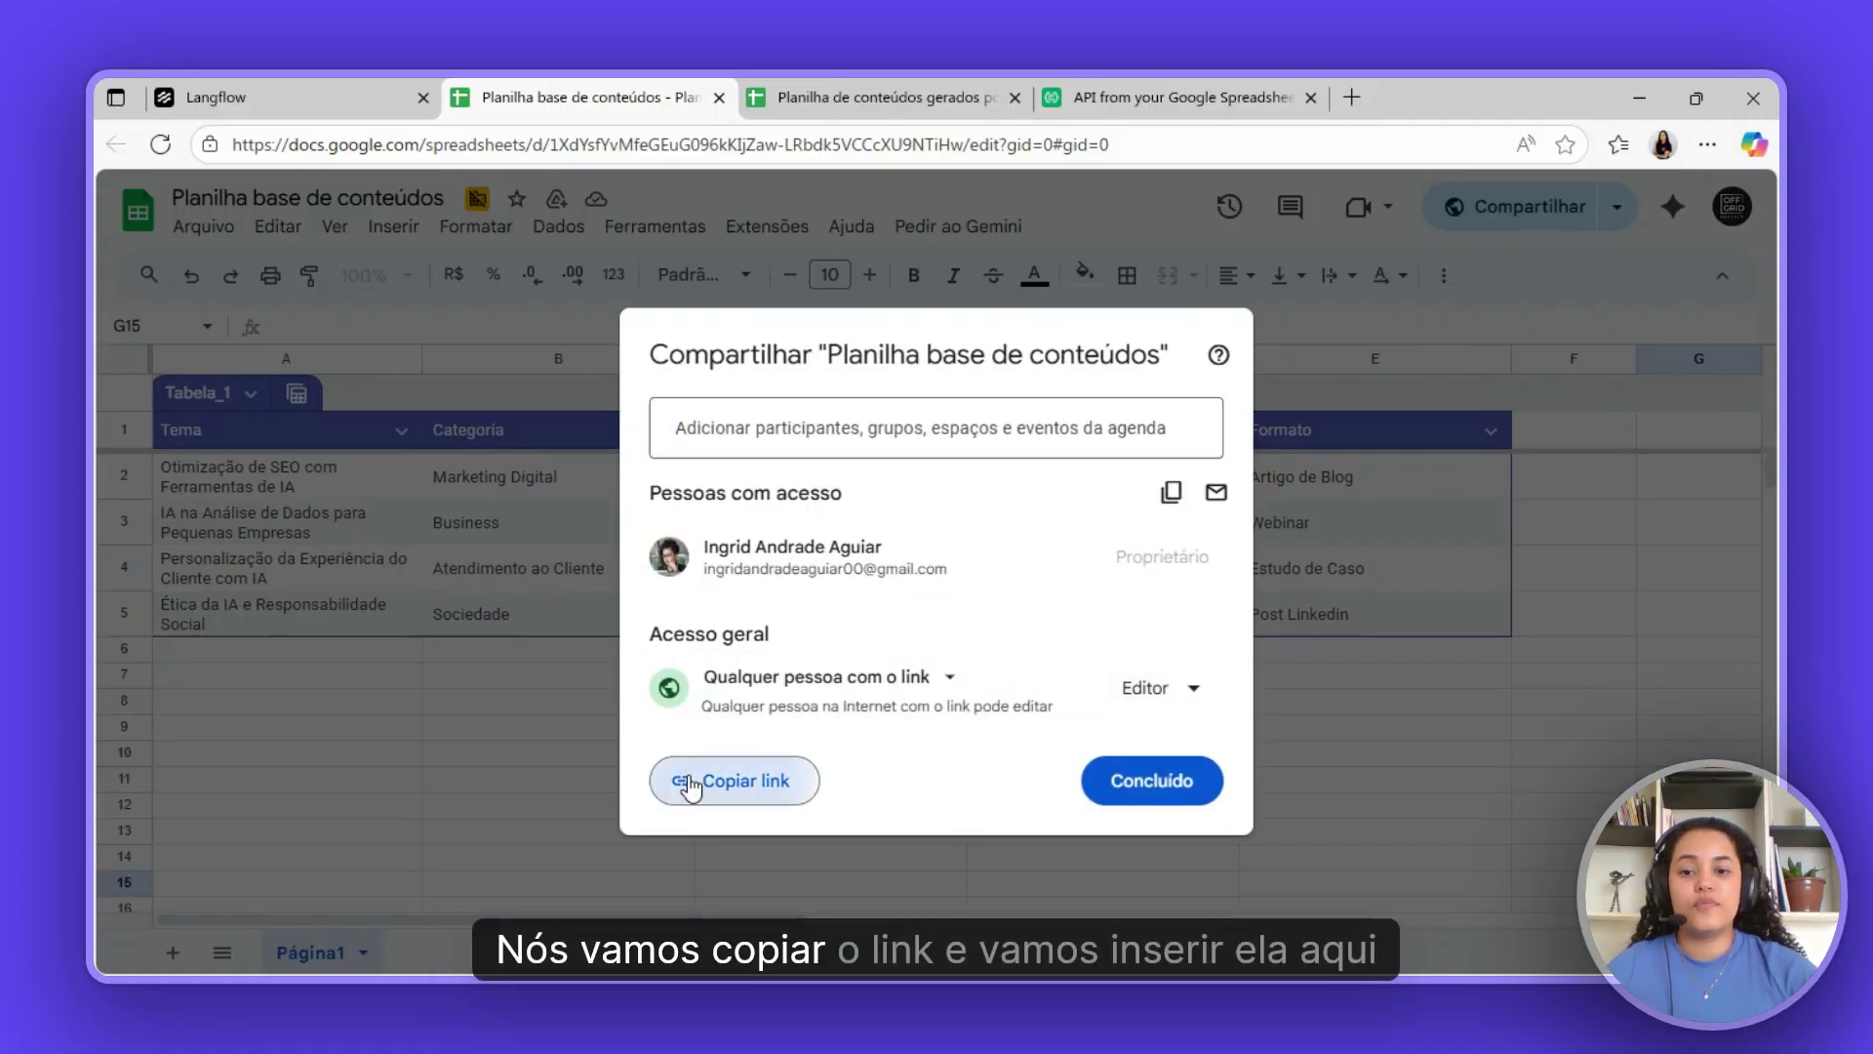
click(1130, 780)
click(1156, 93)
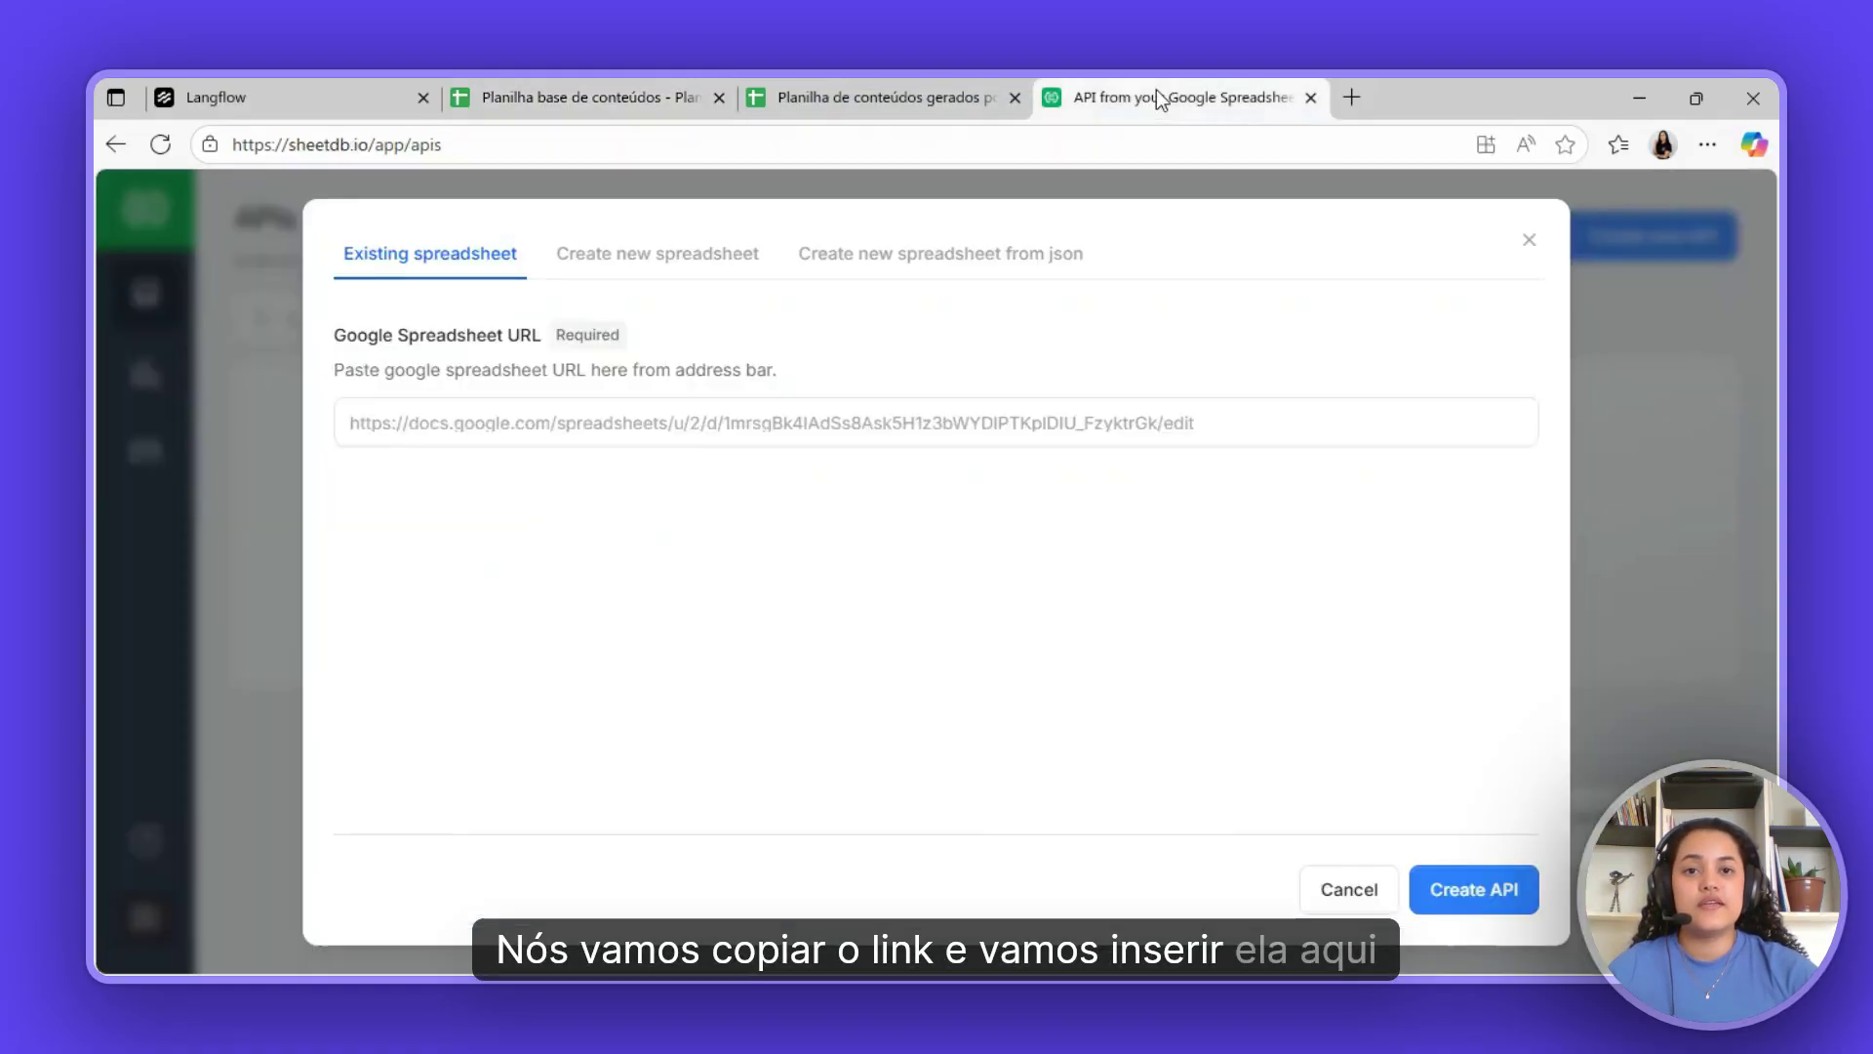
click(704, 422)
key(ctrl+v)
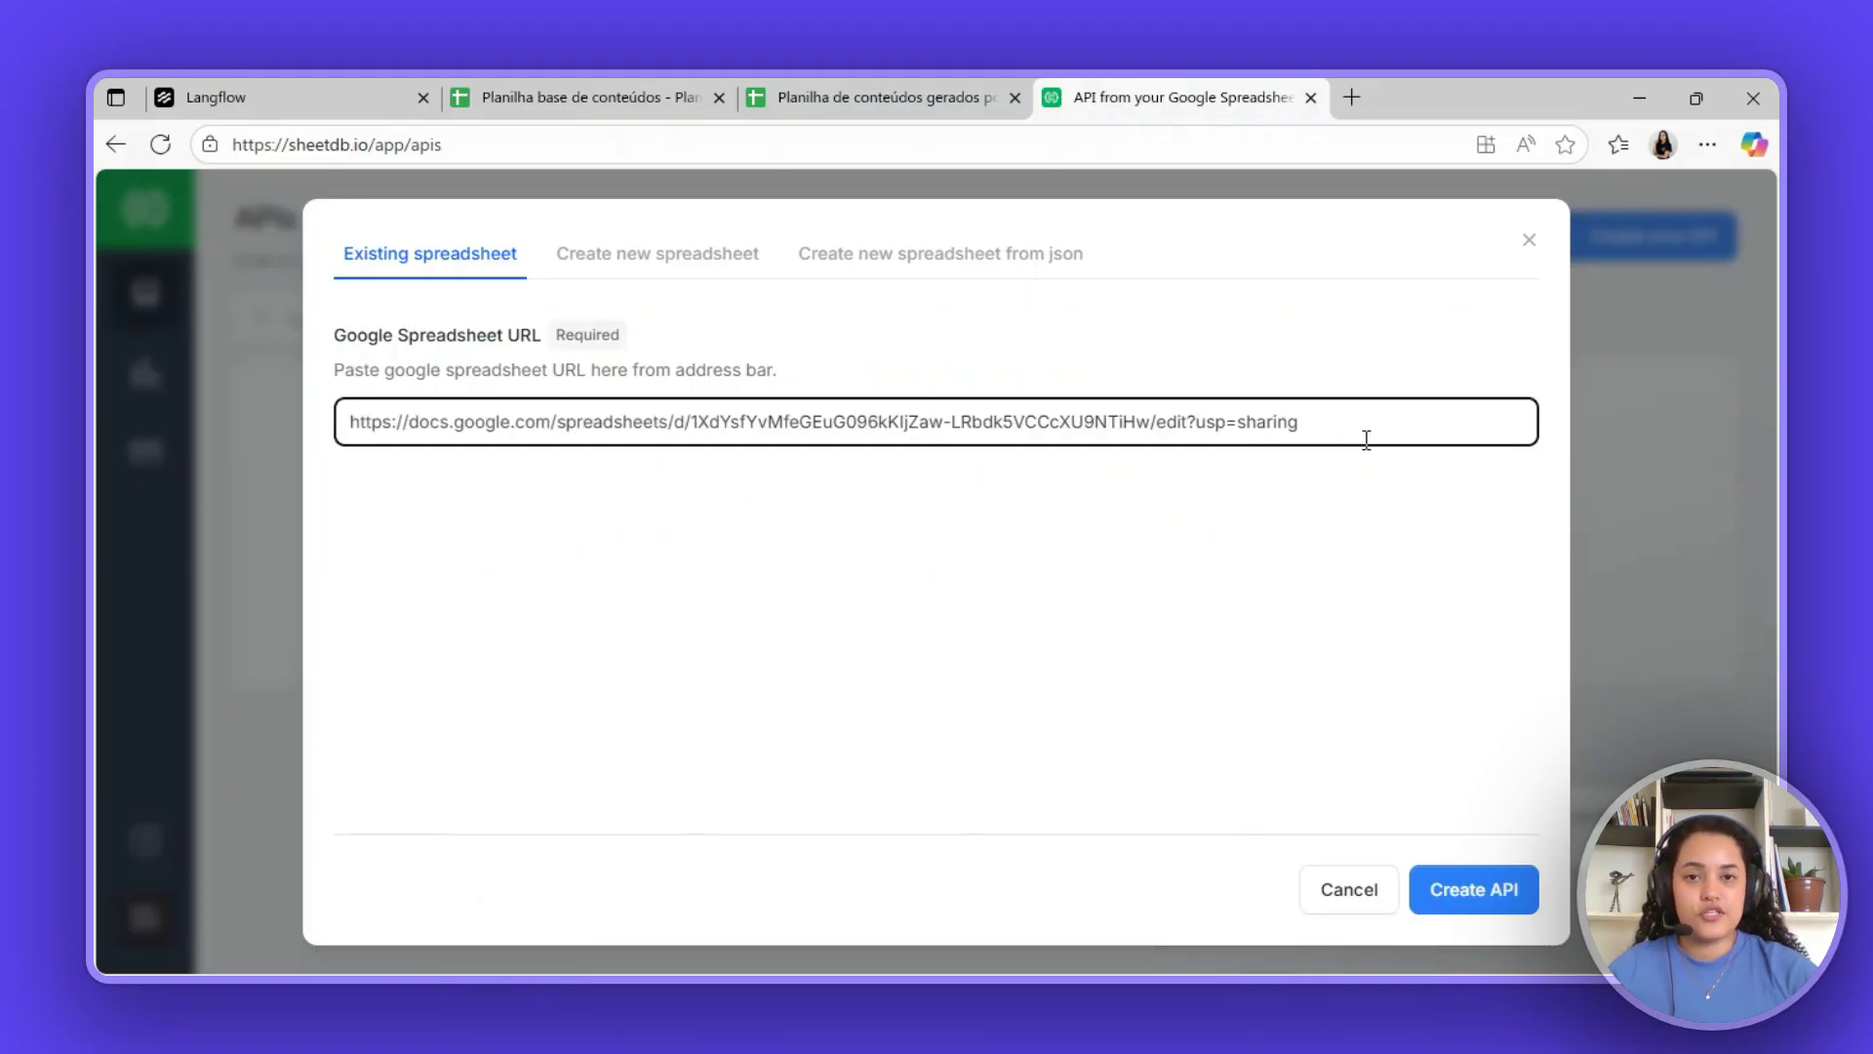
click(1468, 888)
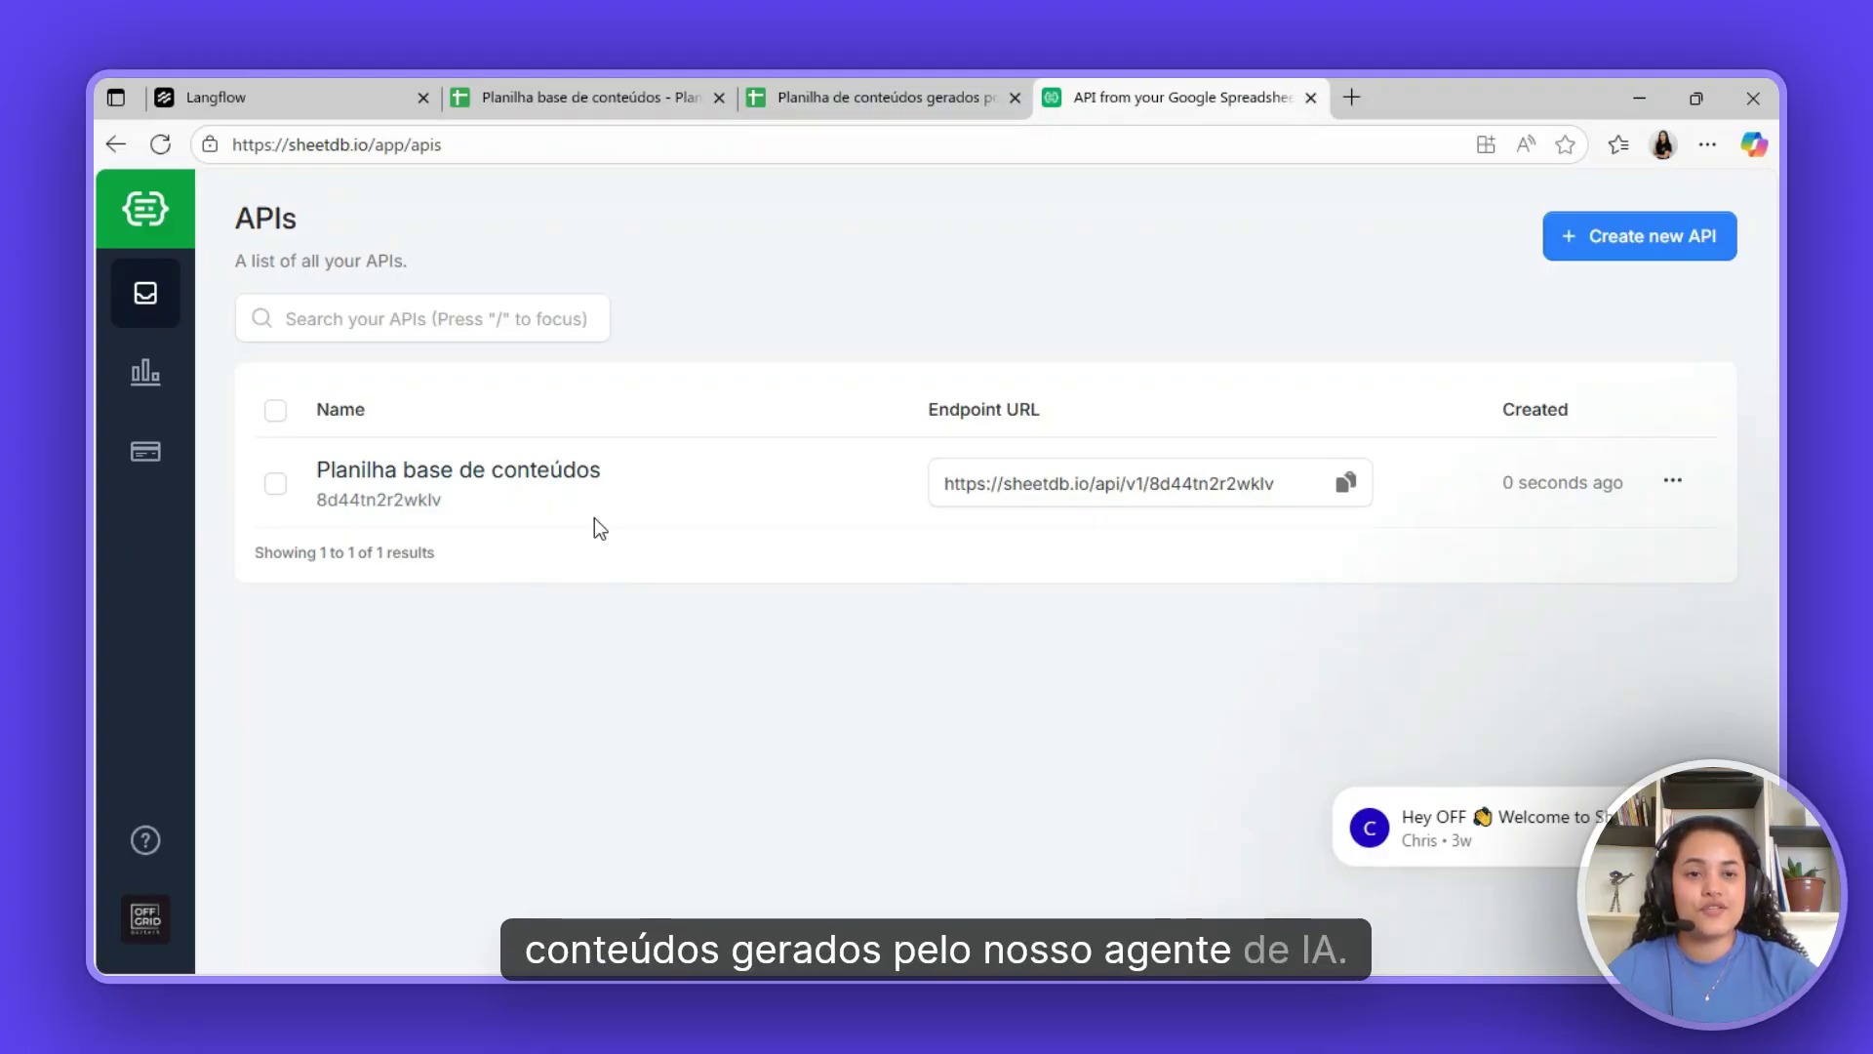
- Create a second SheetDB API from the copied sharing link of "Planilha de conteúdos gerados por IA"
click(1571, 256)
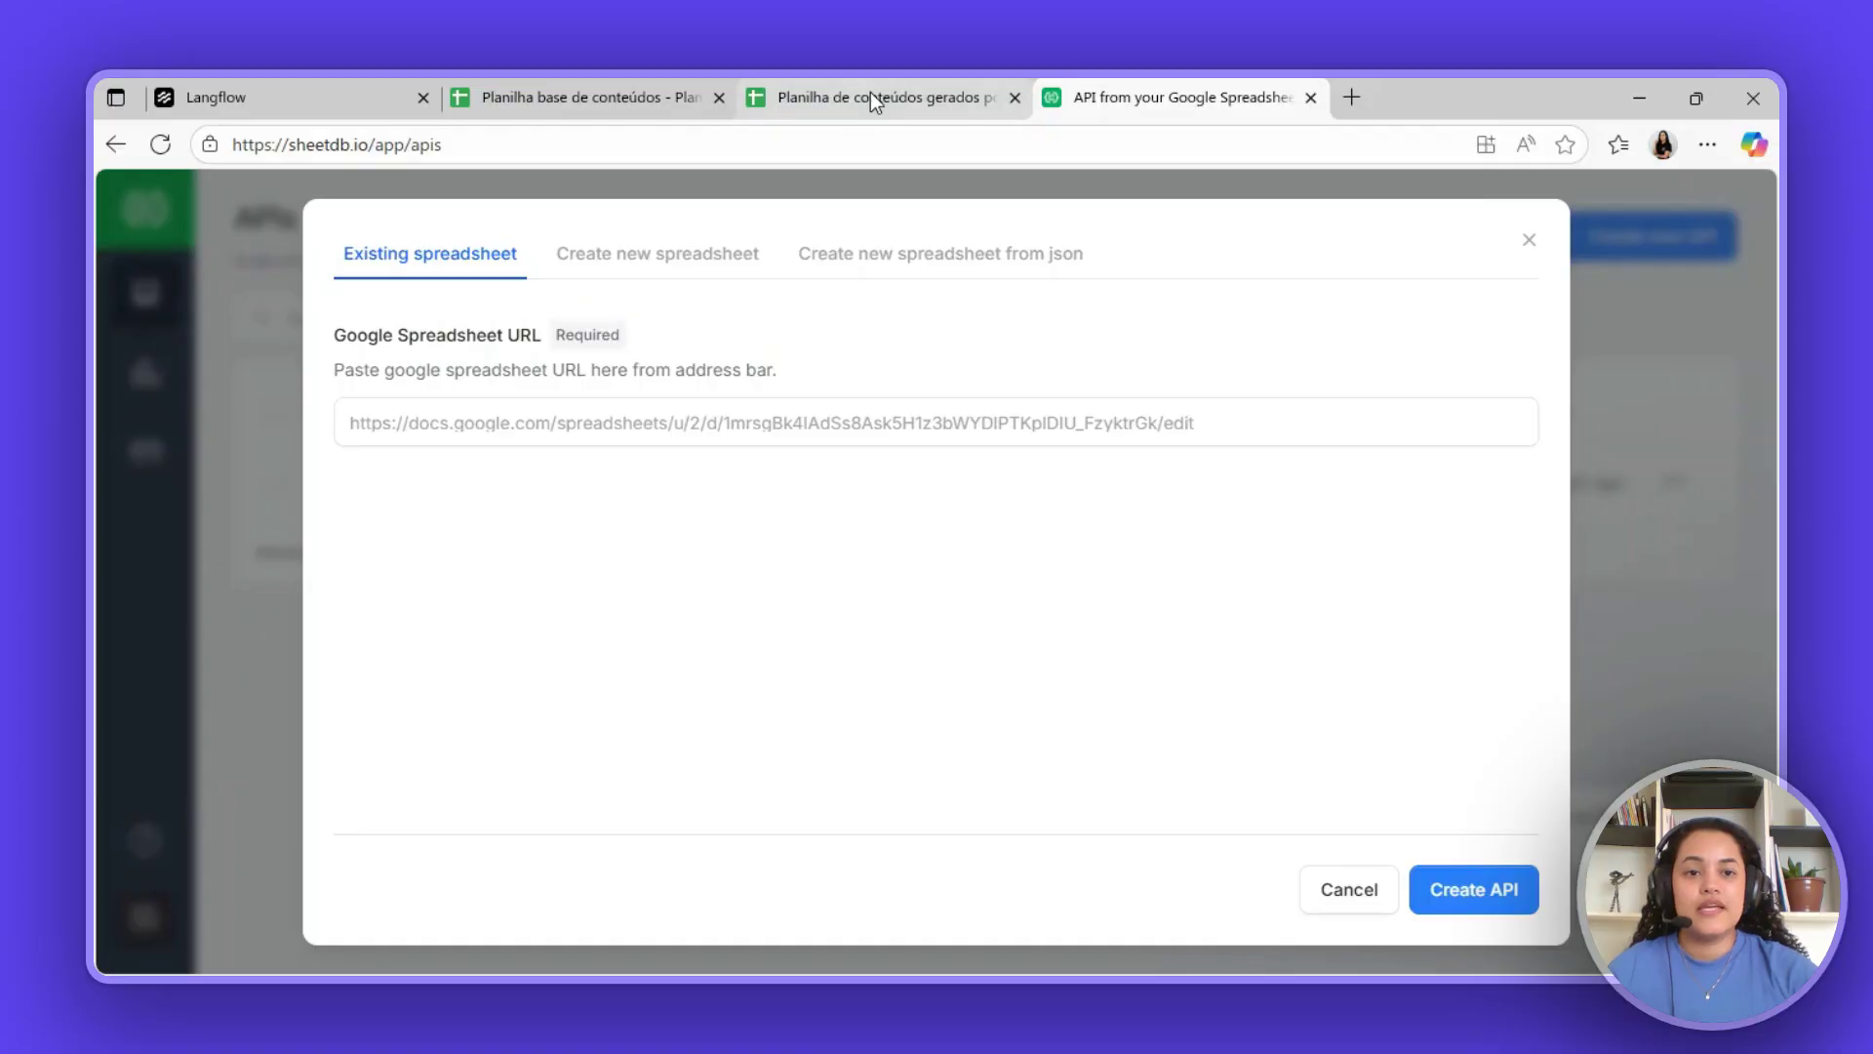
click(871, 95)
click(1564, 217)
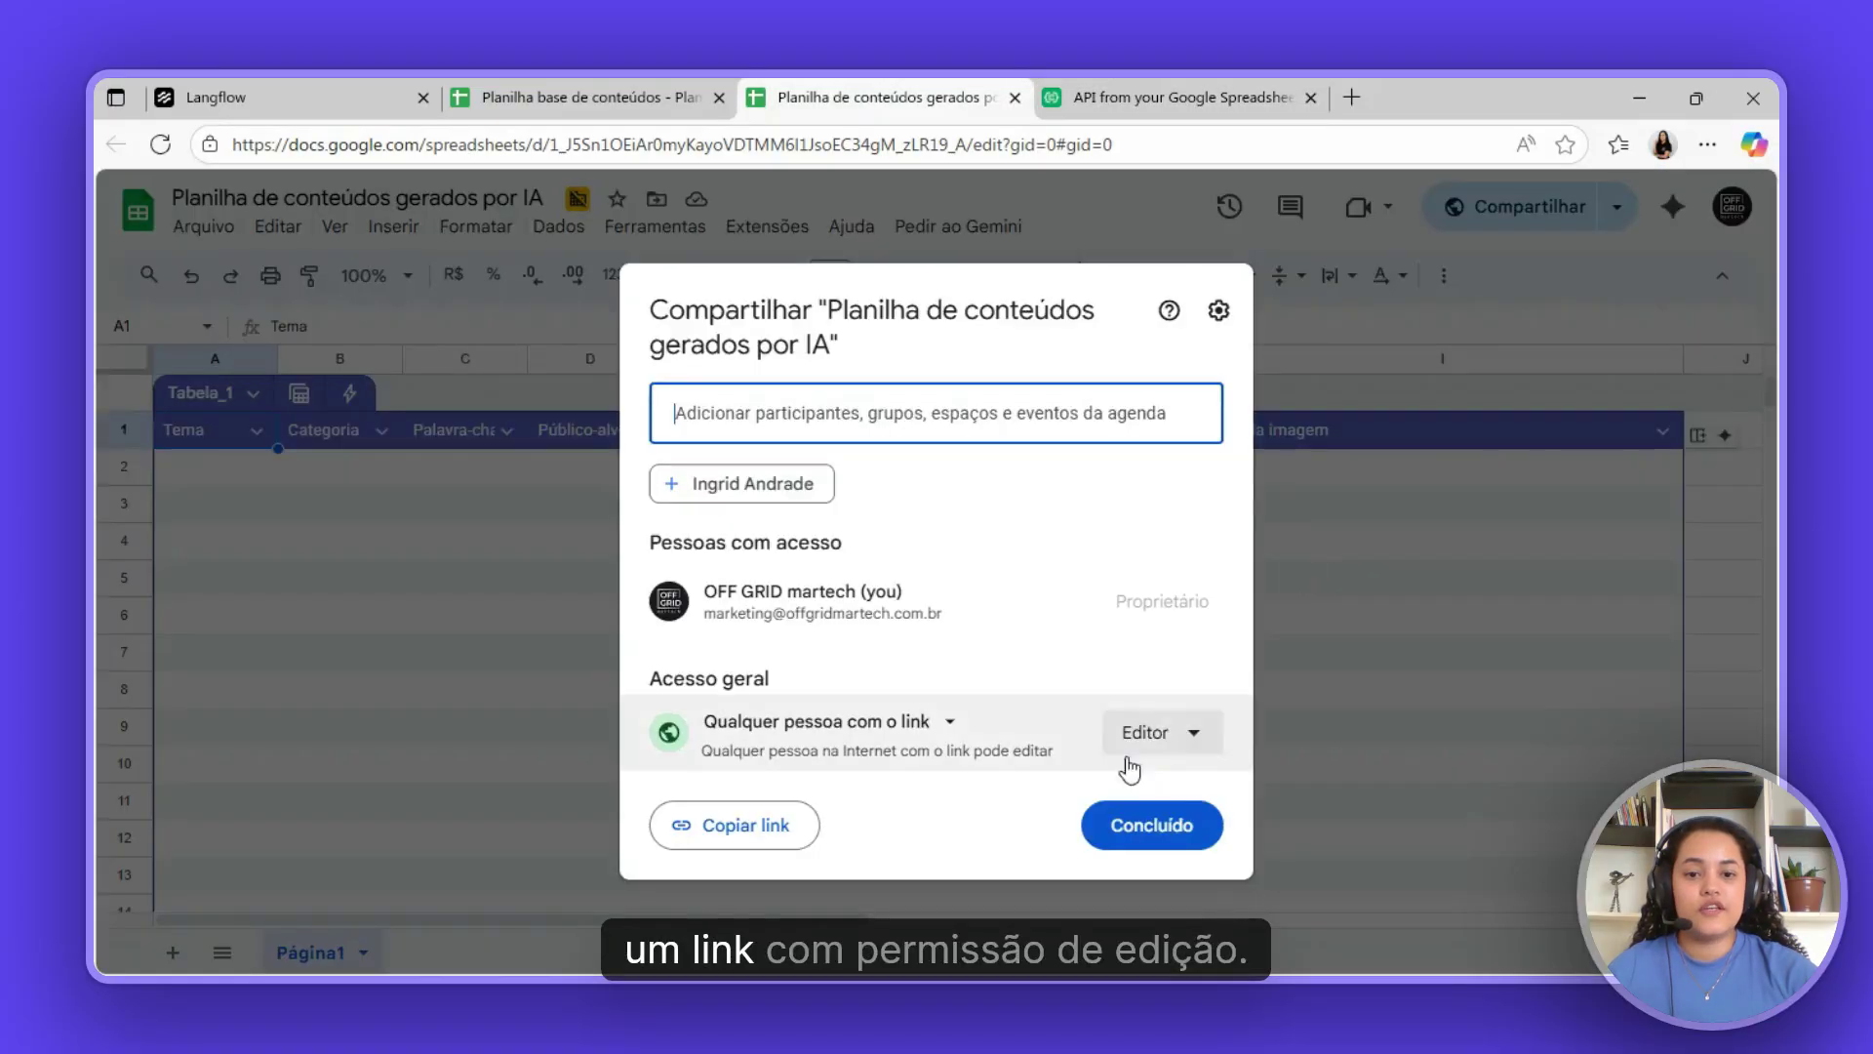
click(721, 835)
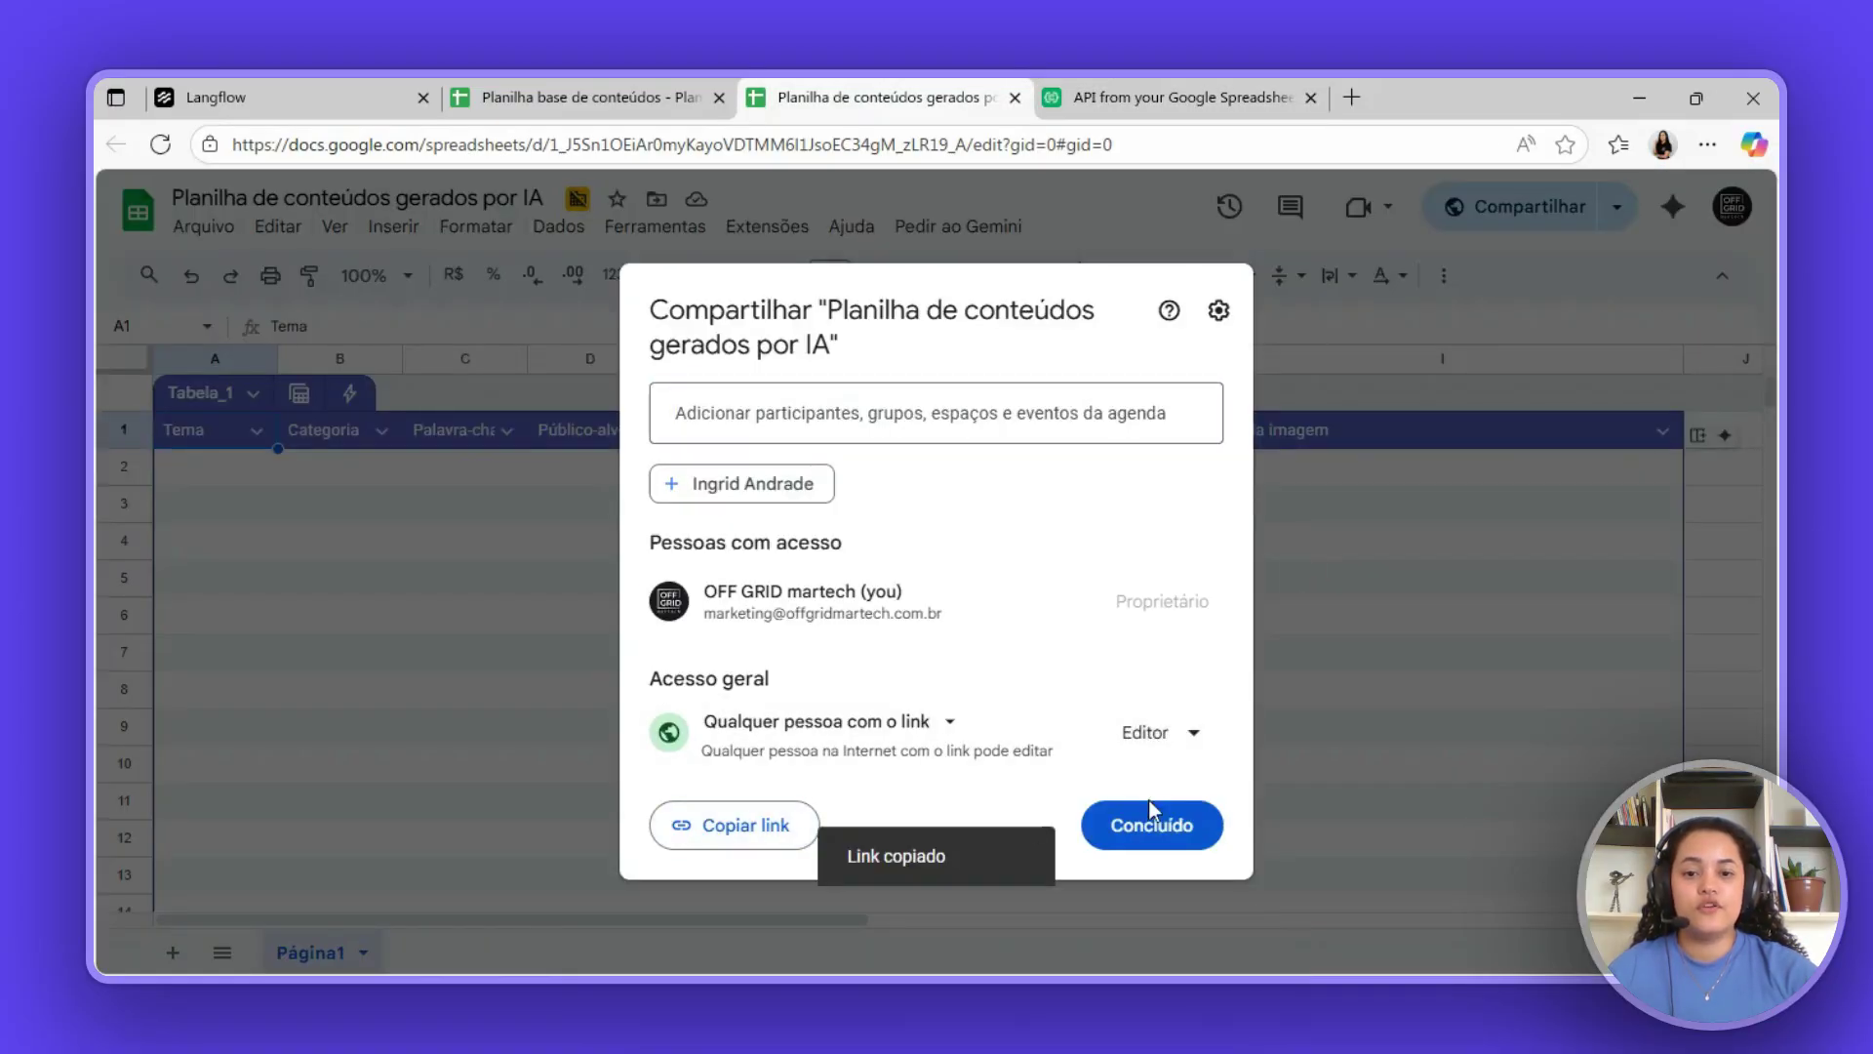
click(1146, 822)
click(1196, 100)
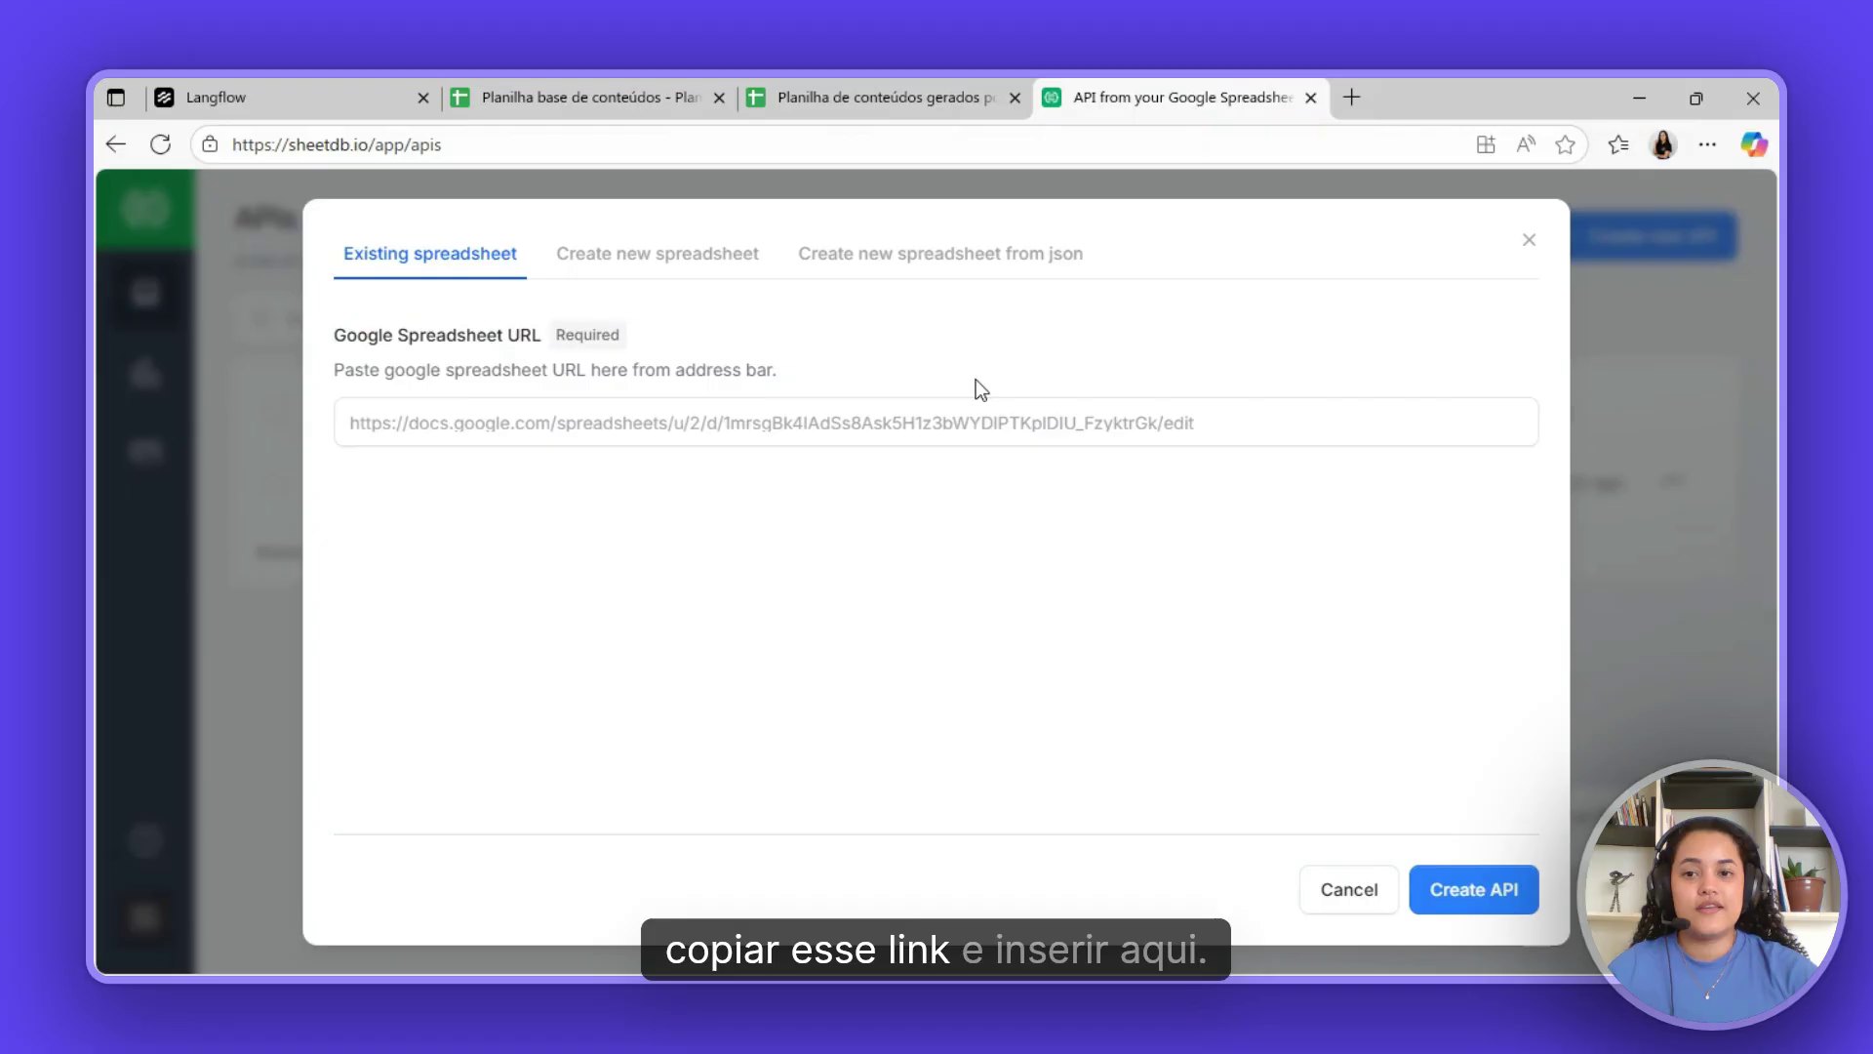
click(758, 421)
key(ctrl+v)
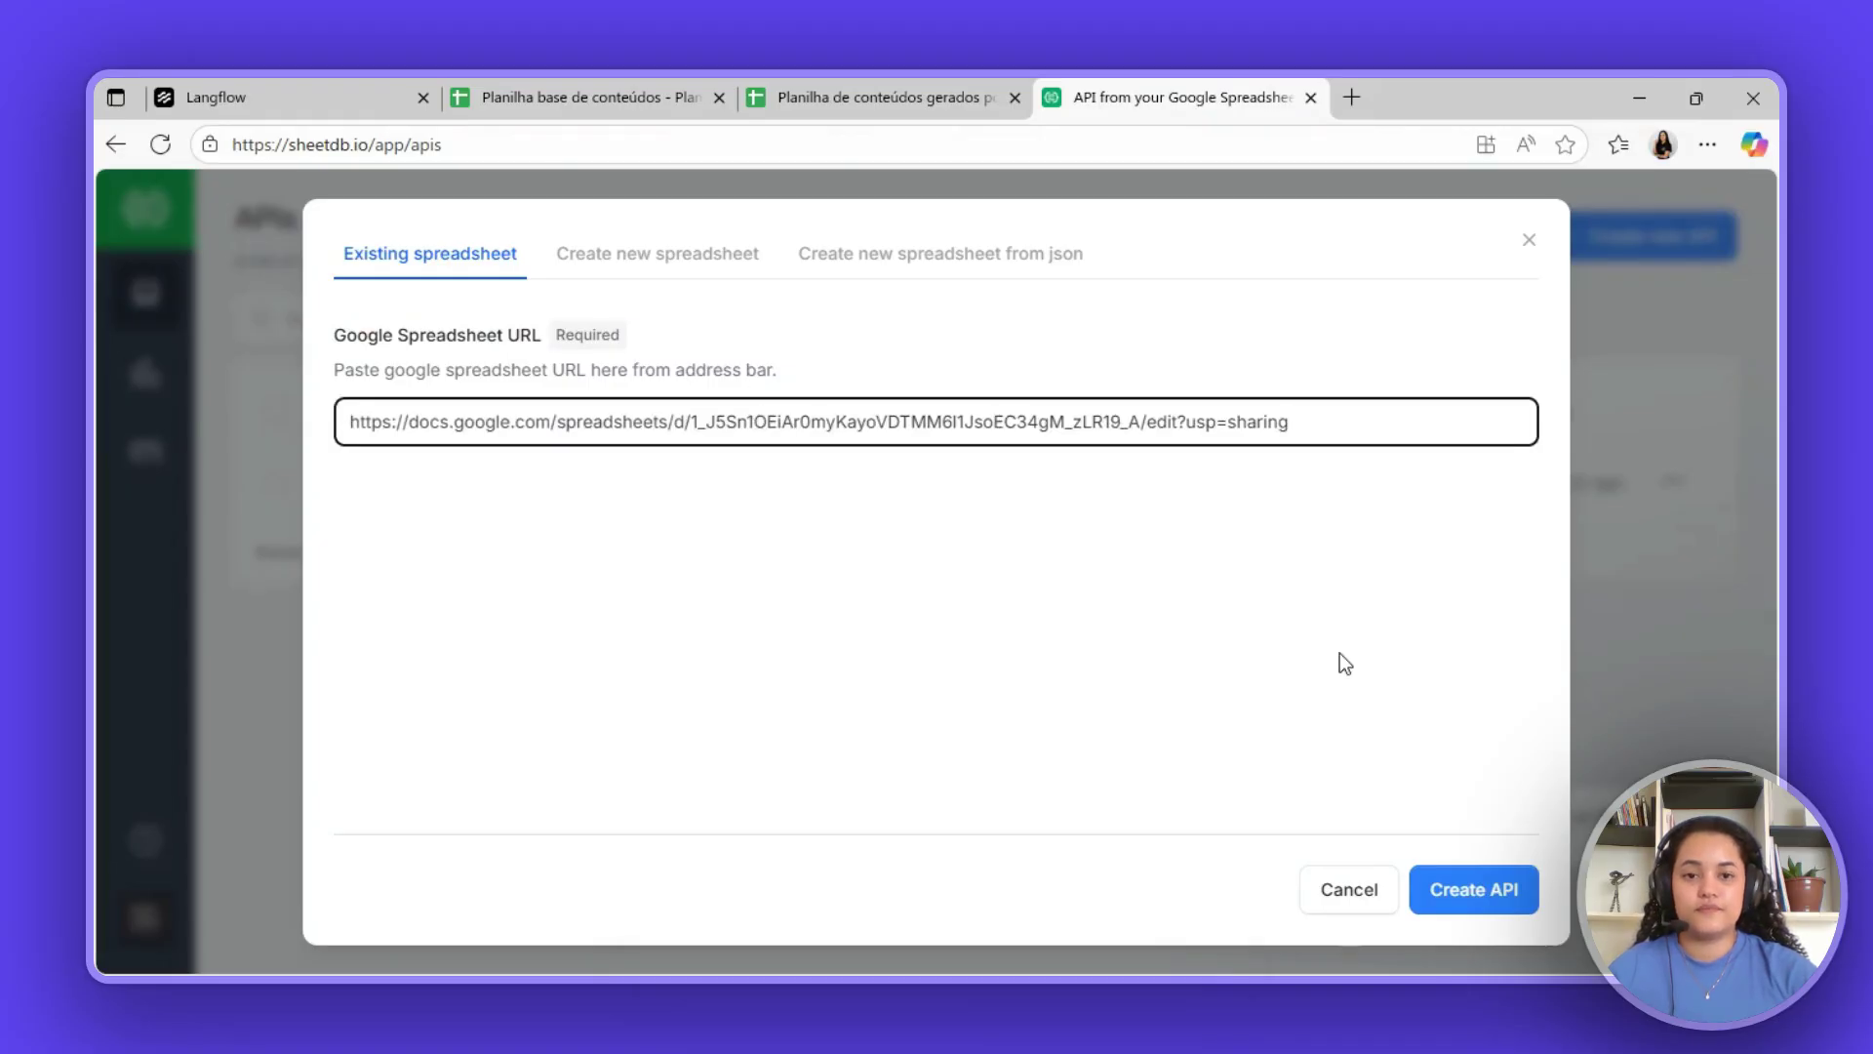
click(1509, 893)
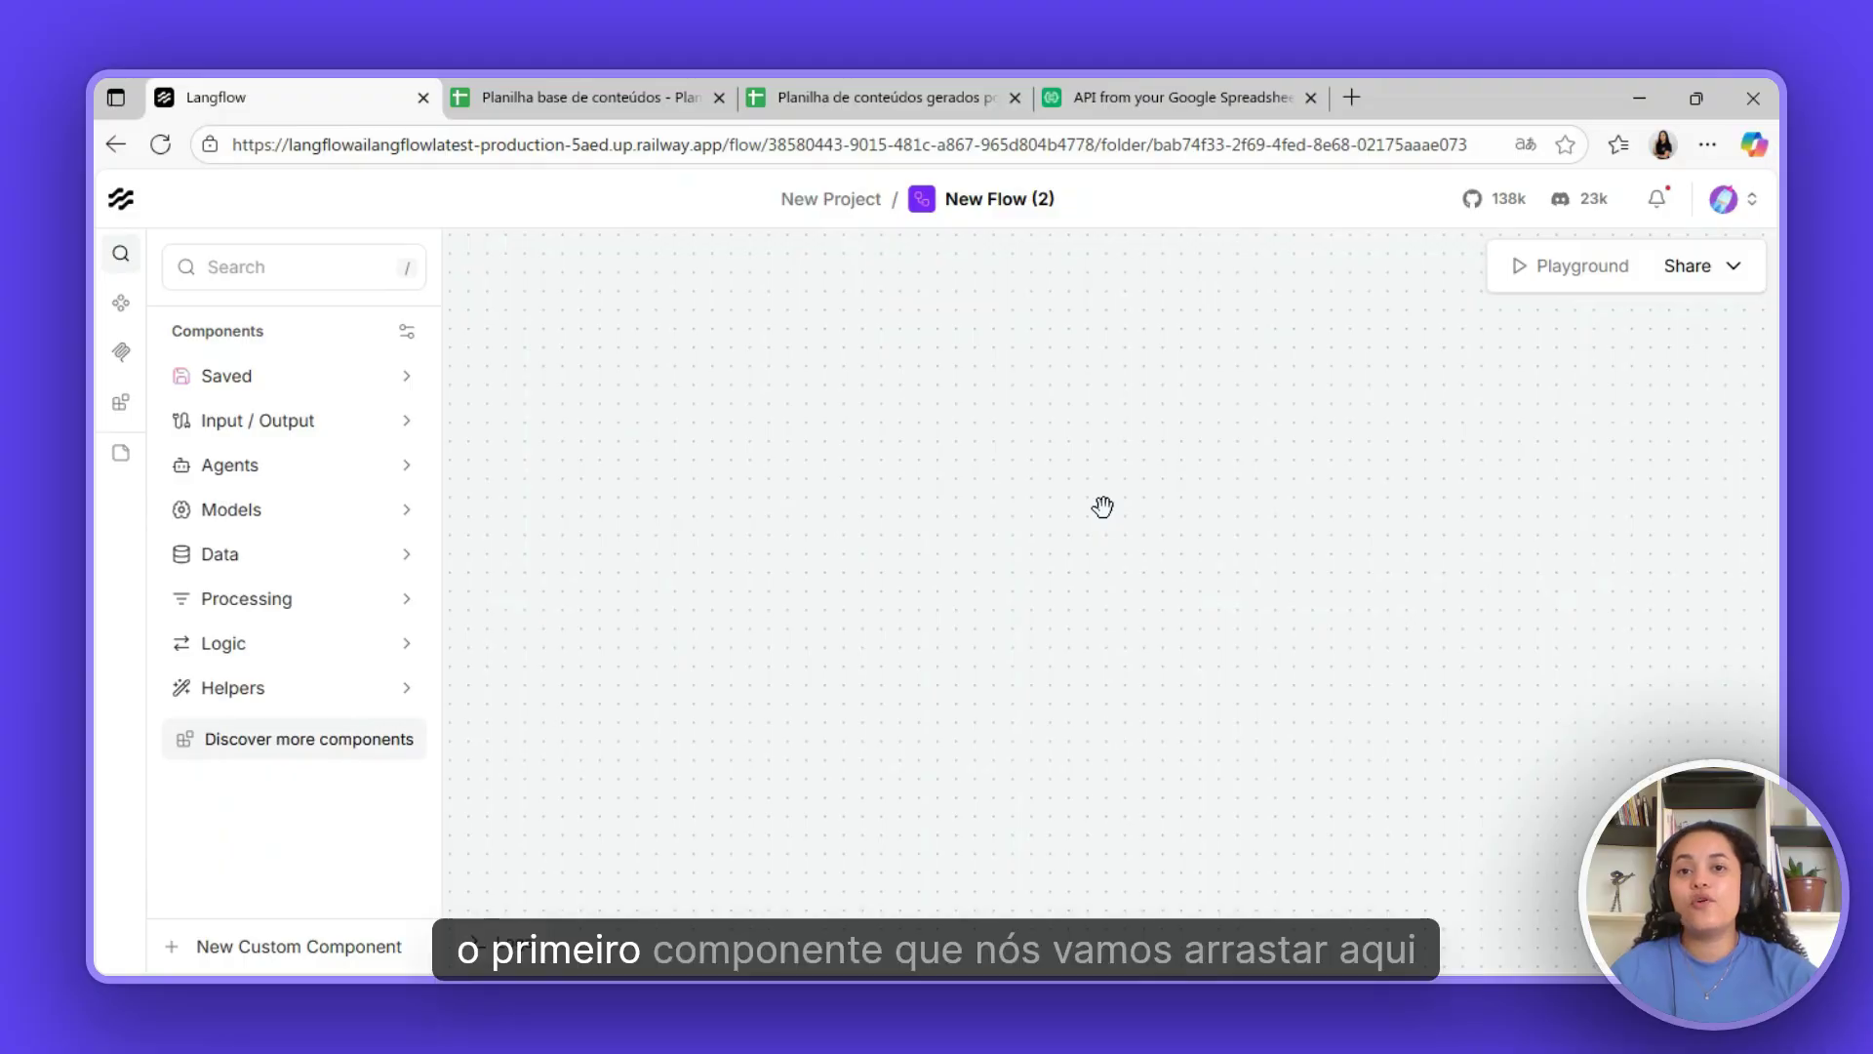
- In Langflow, add the saved Reads all data - SheetDB component and fill its API ID with the one copied from "Planilha base de conteúdos"
click(414, 388)
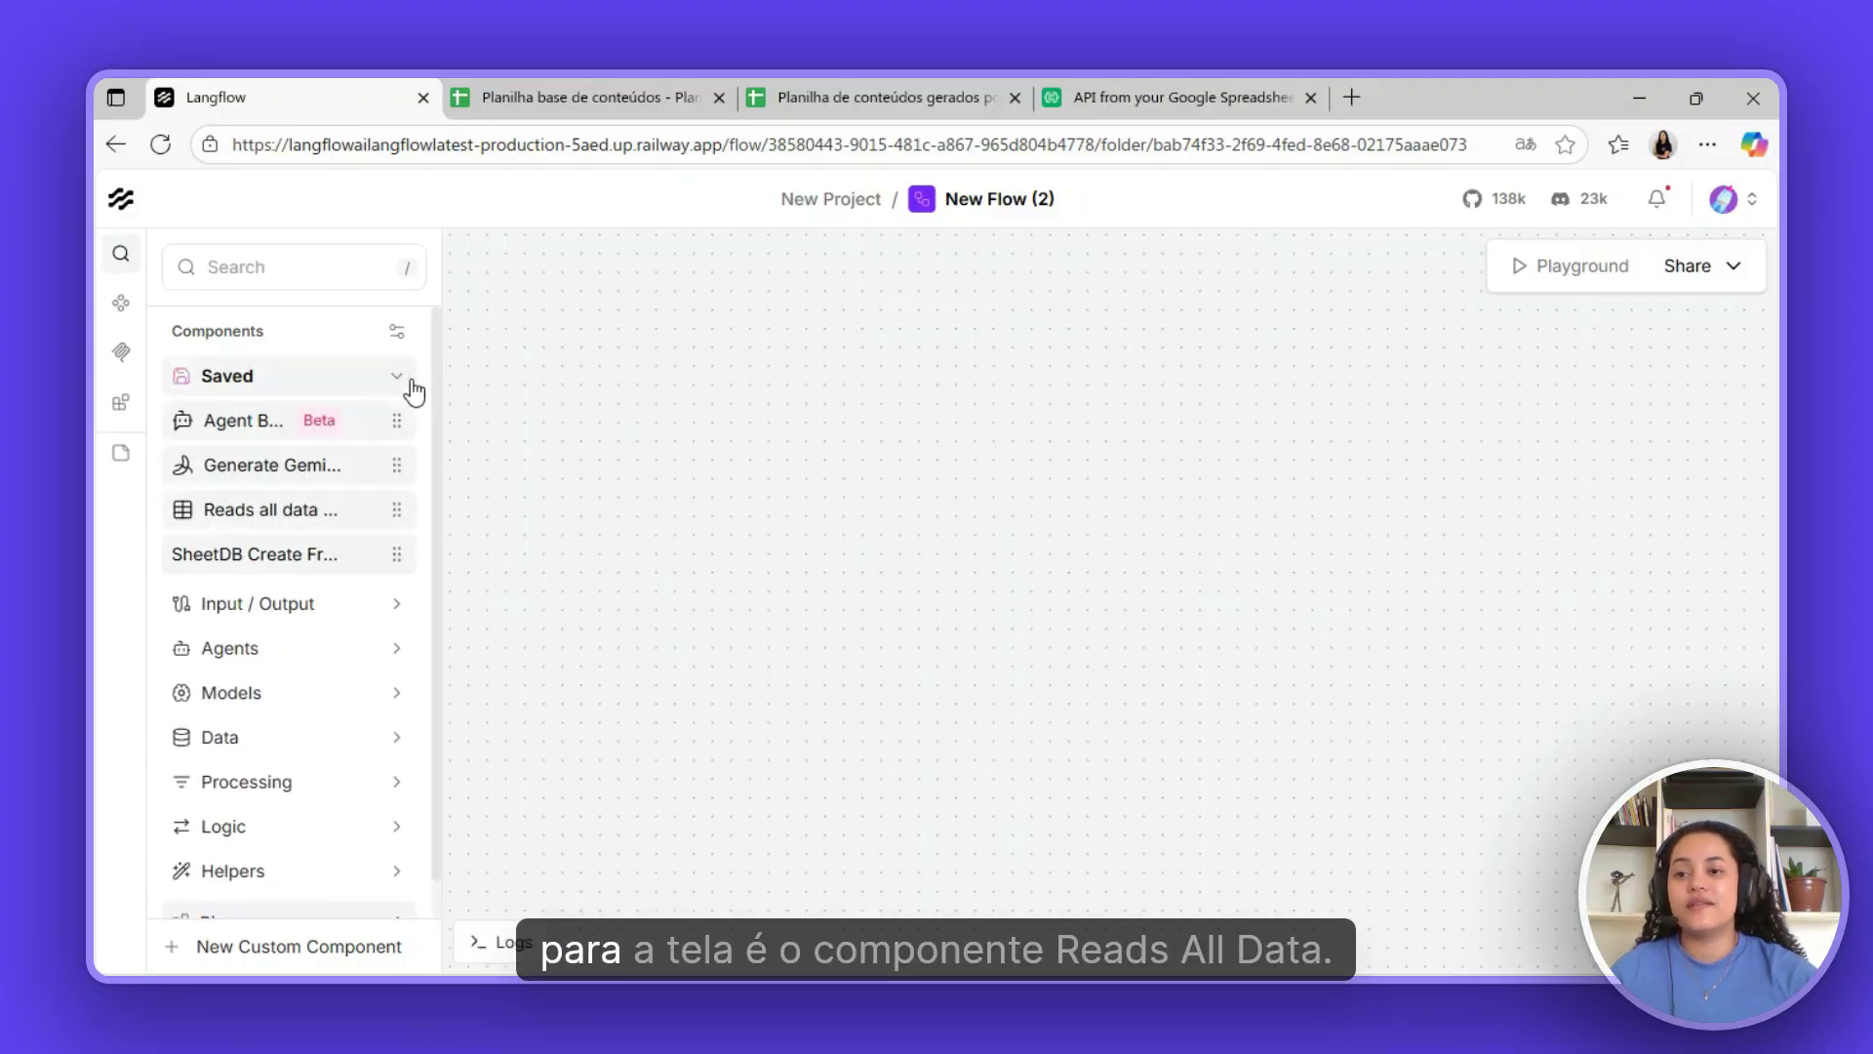
drag(244, 511, 753, 318)
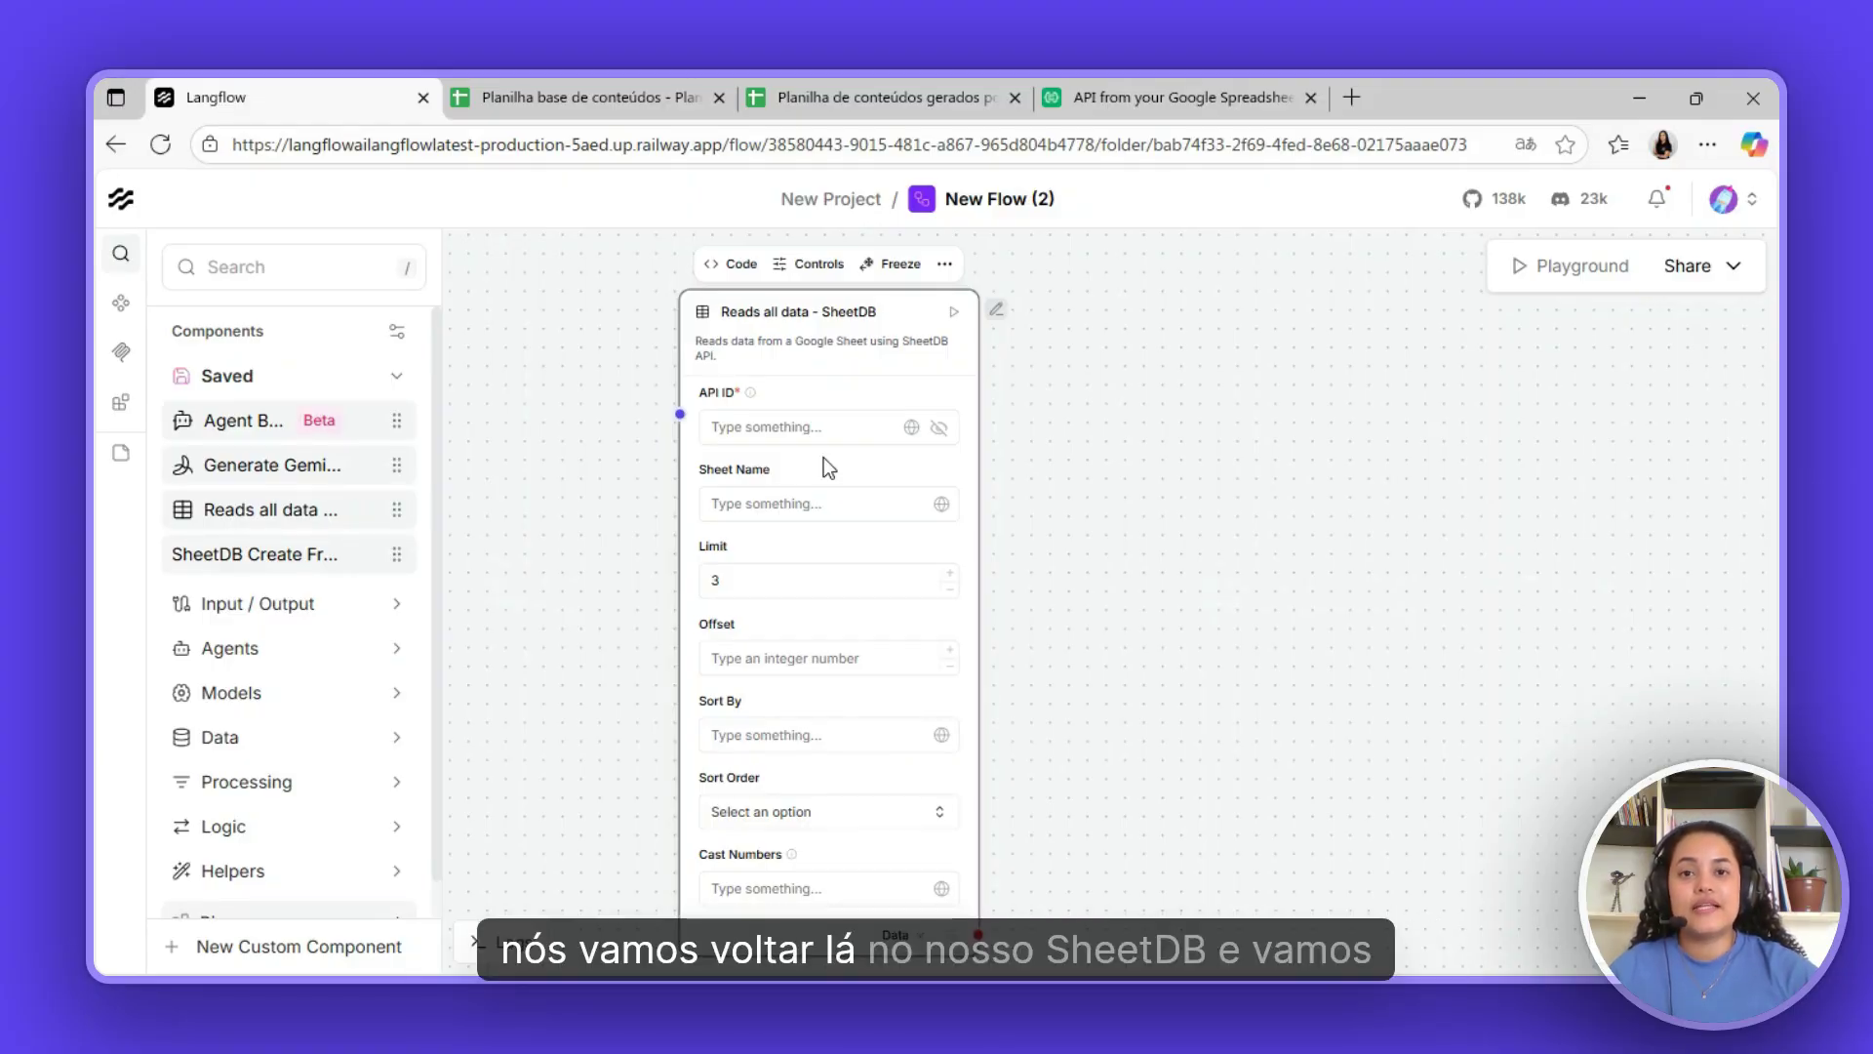
click(1126, 103)
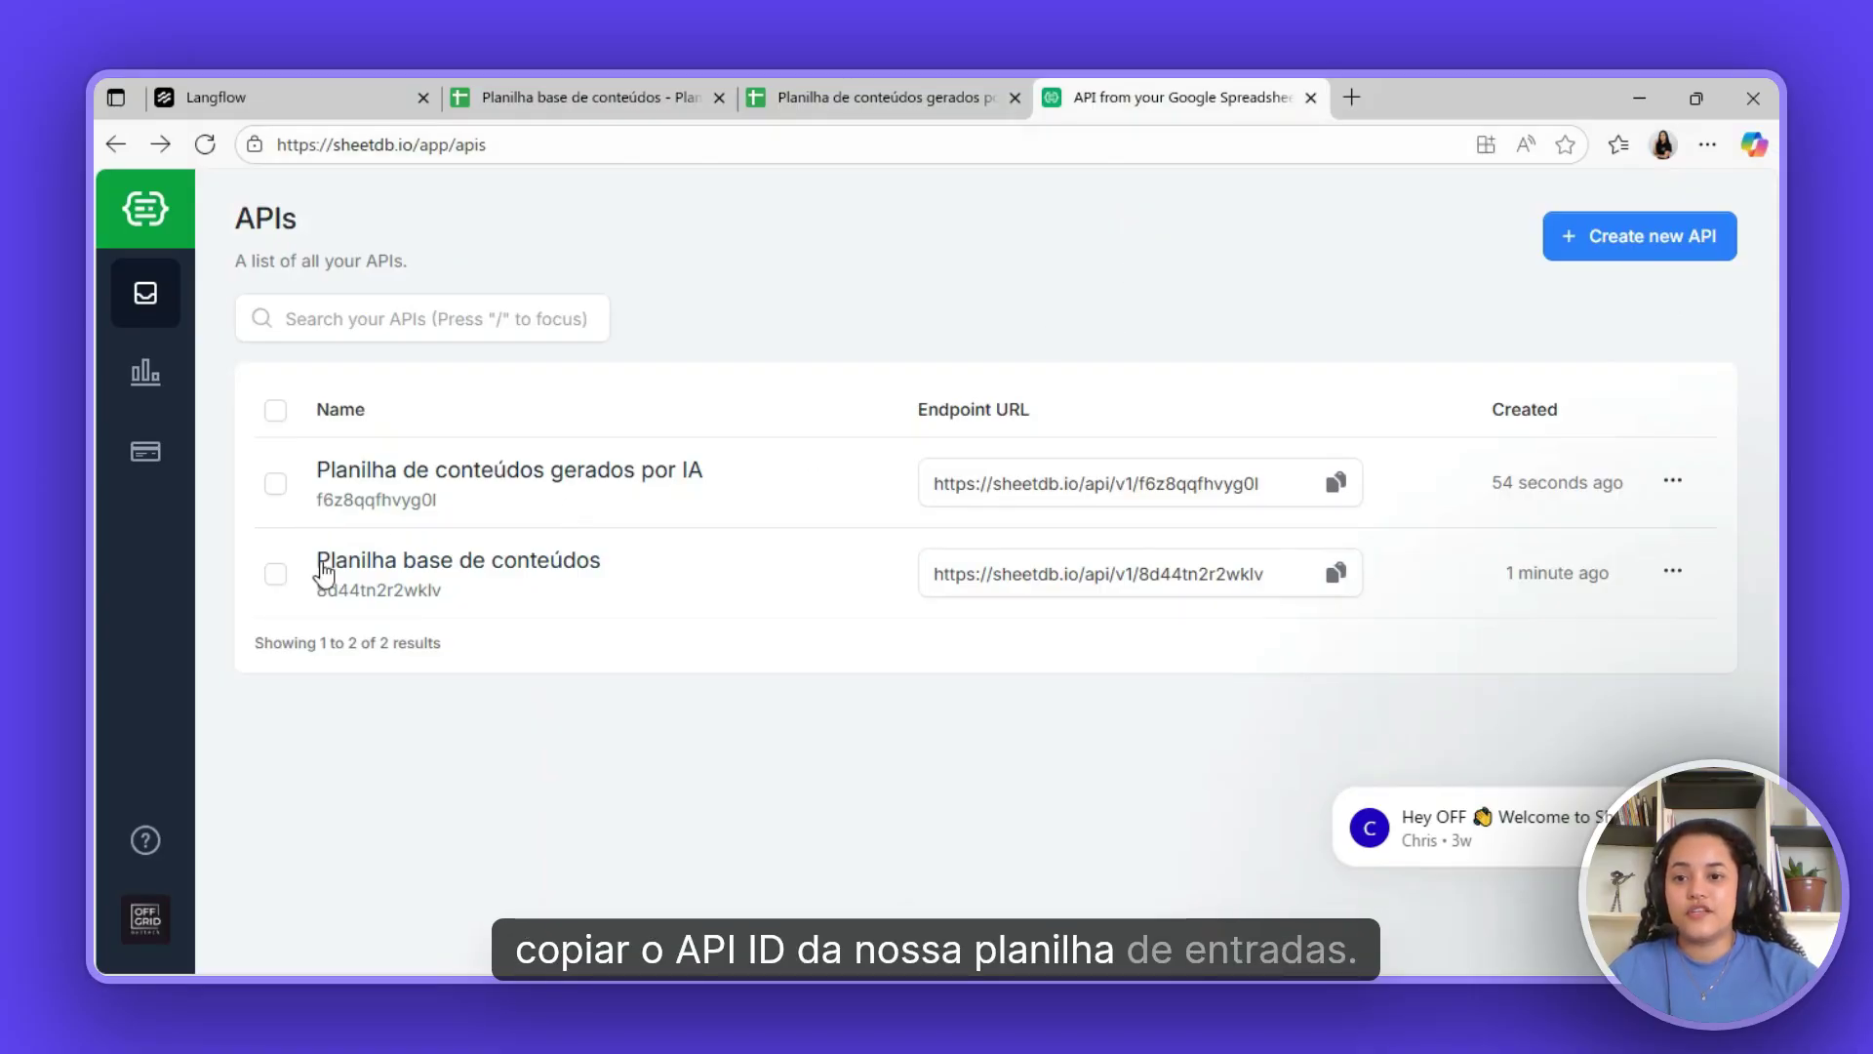
drag(318, 592, 343, 593)
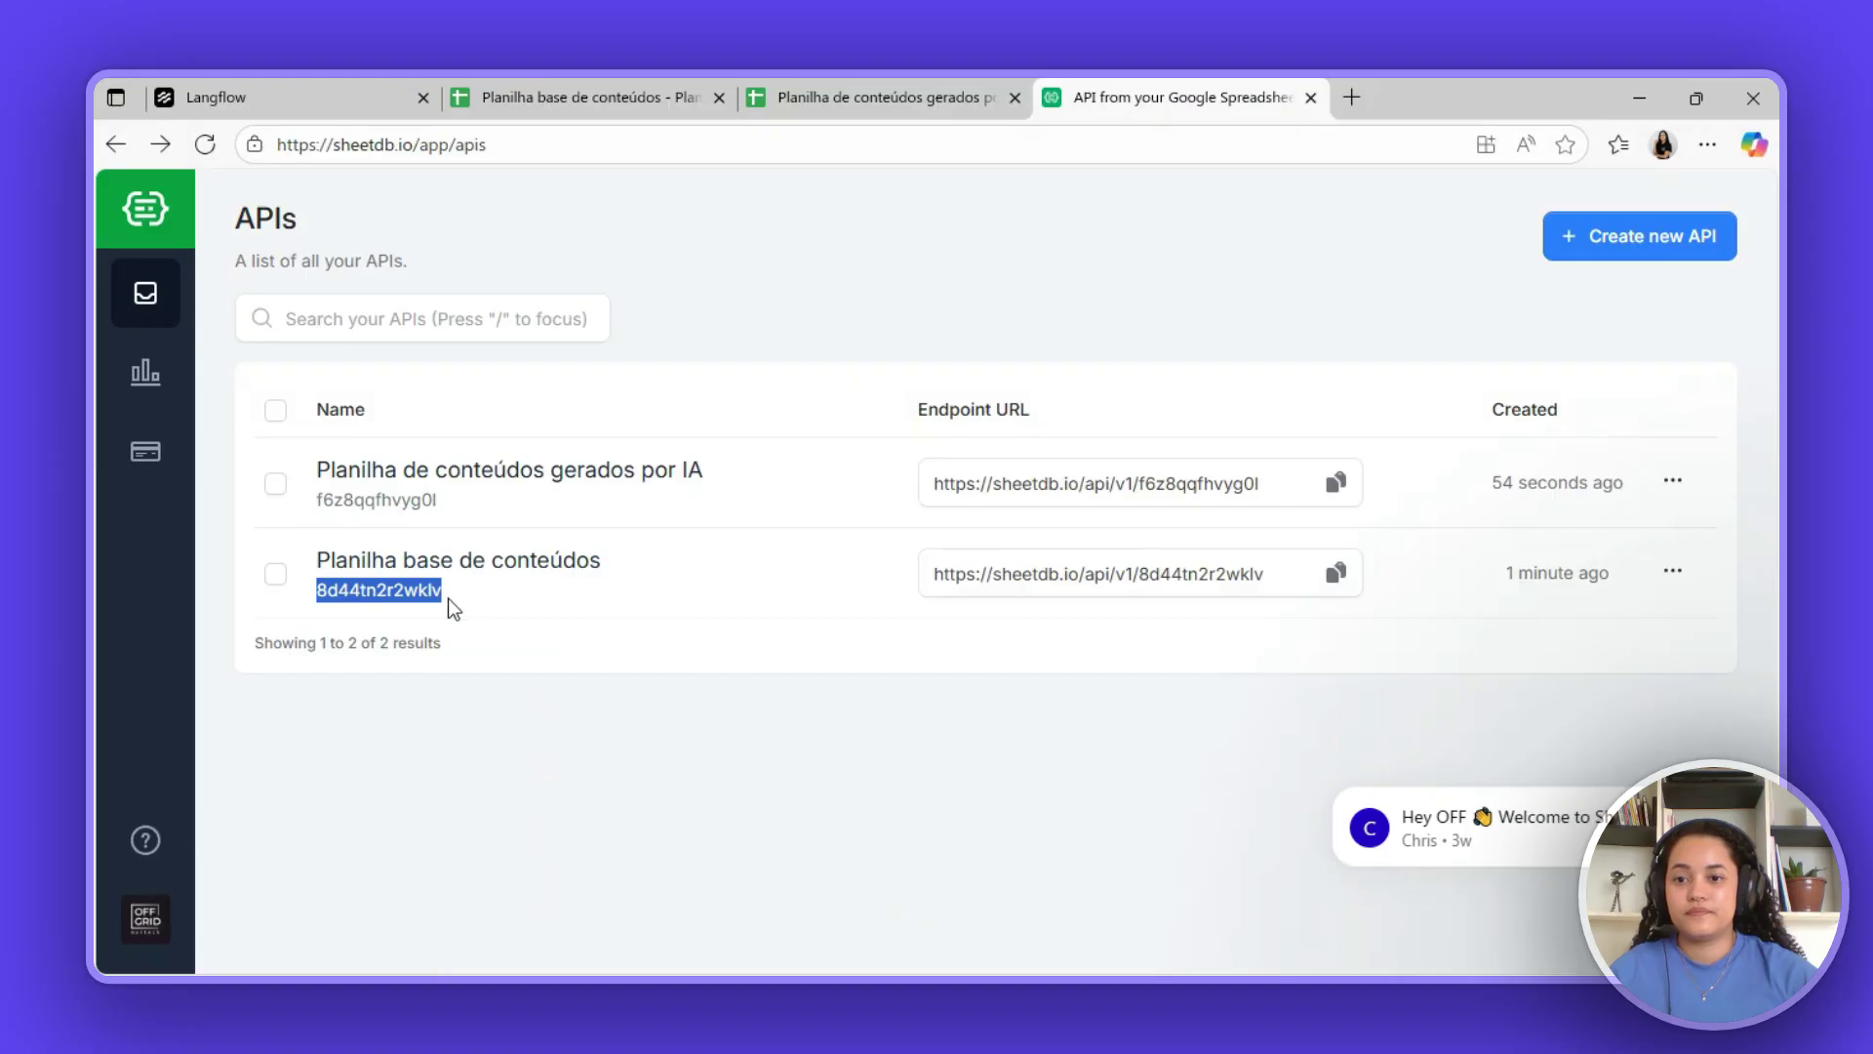
click(300, 94)
click(768, 429)
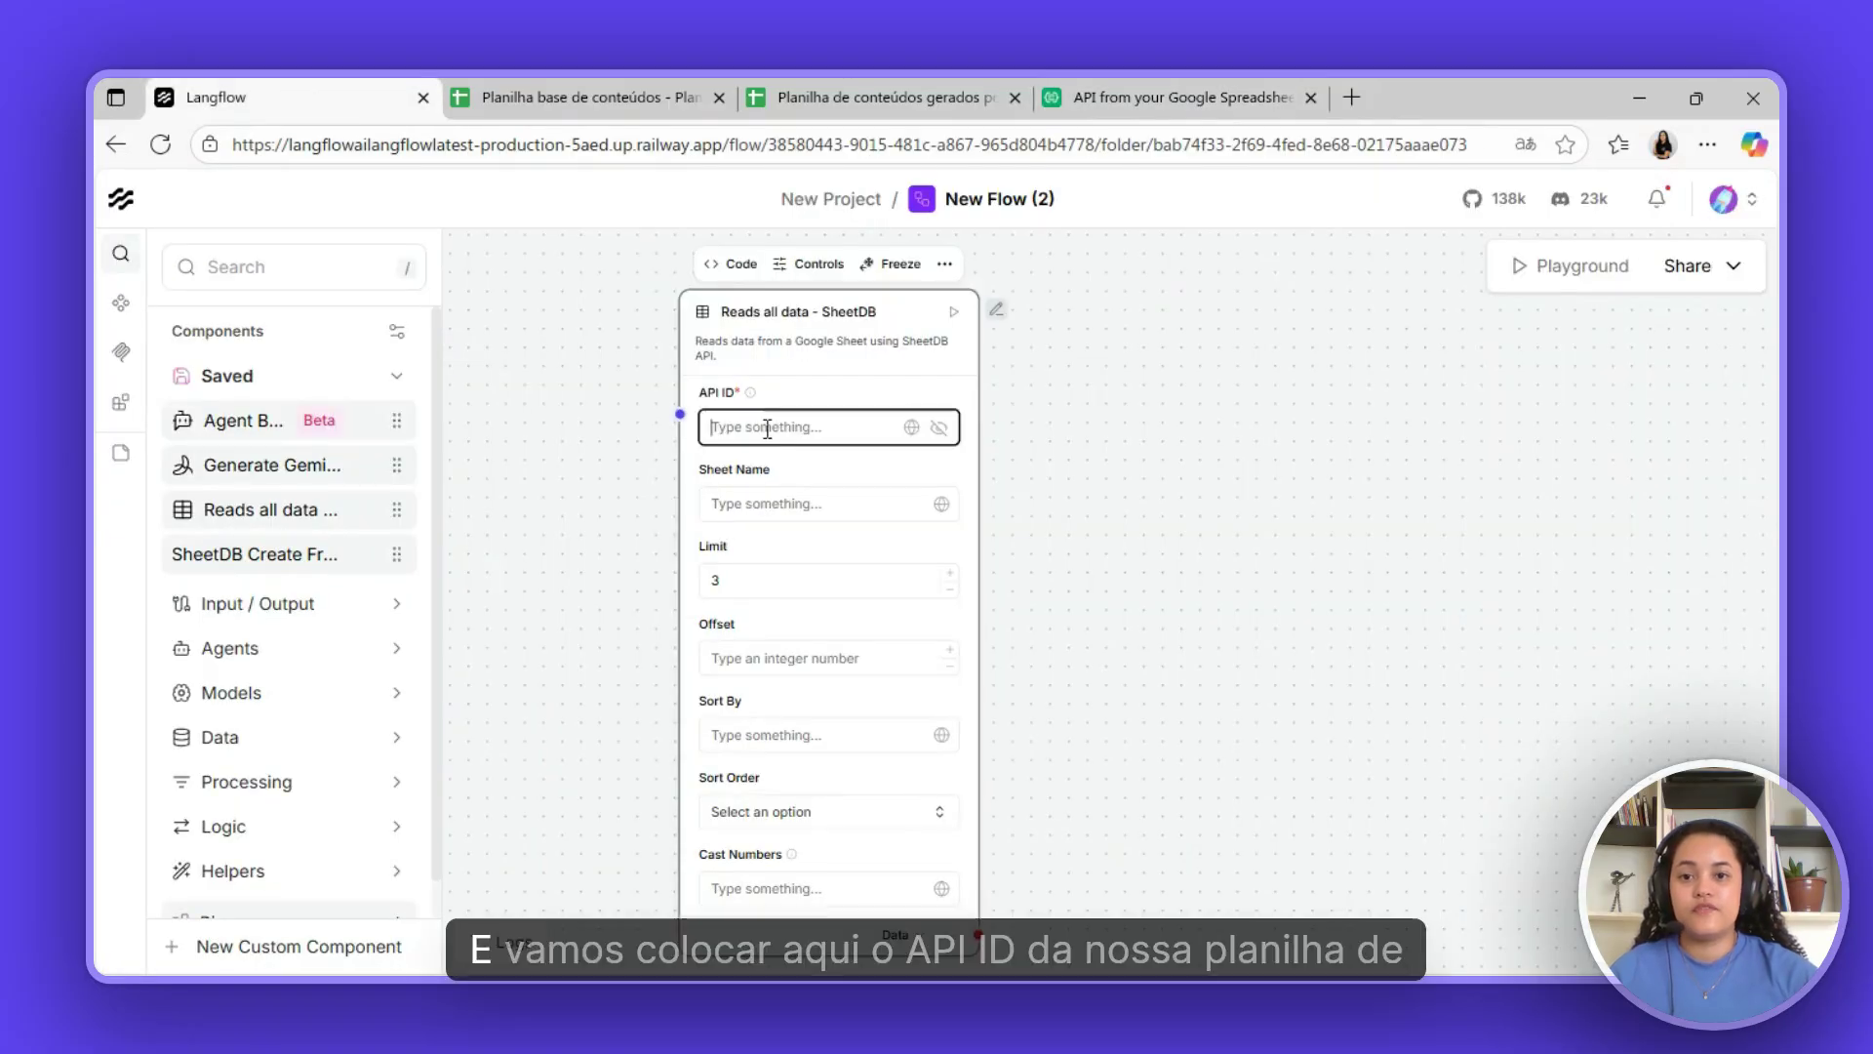
key(ctrl+v)
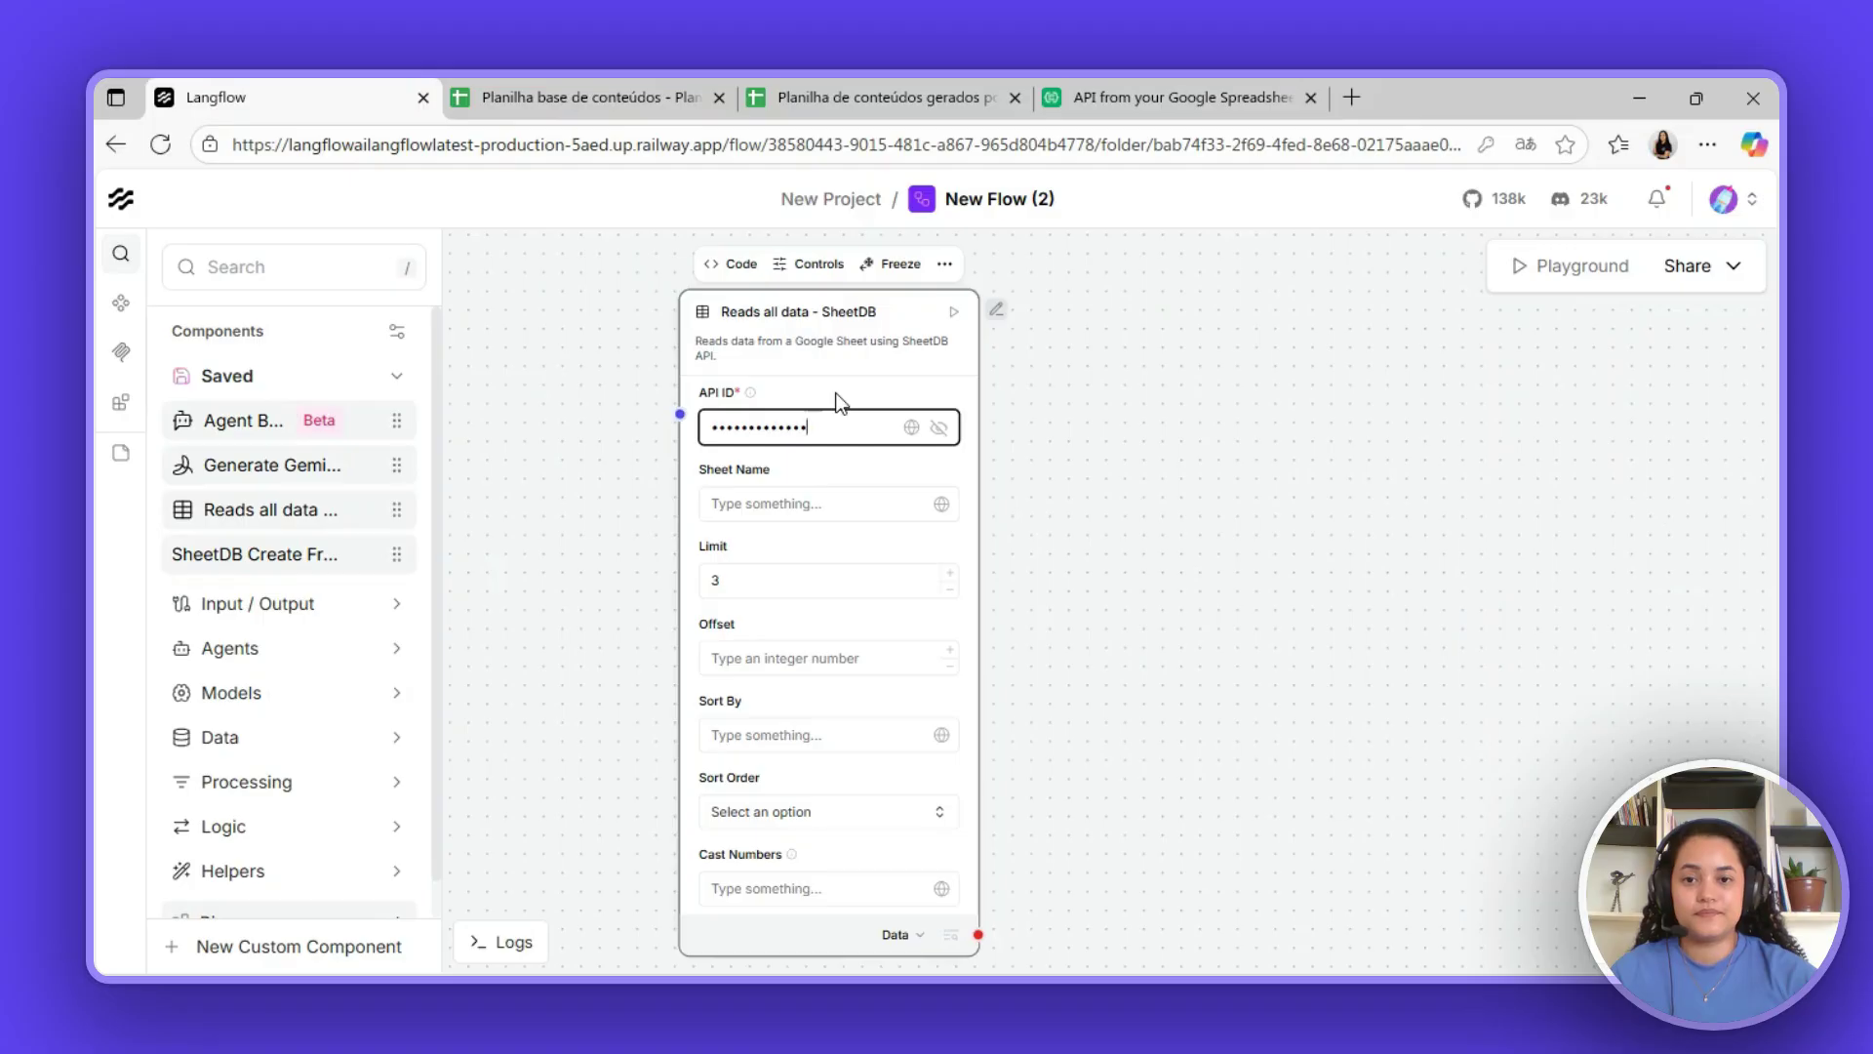
click(796, 463)
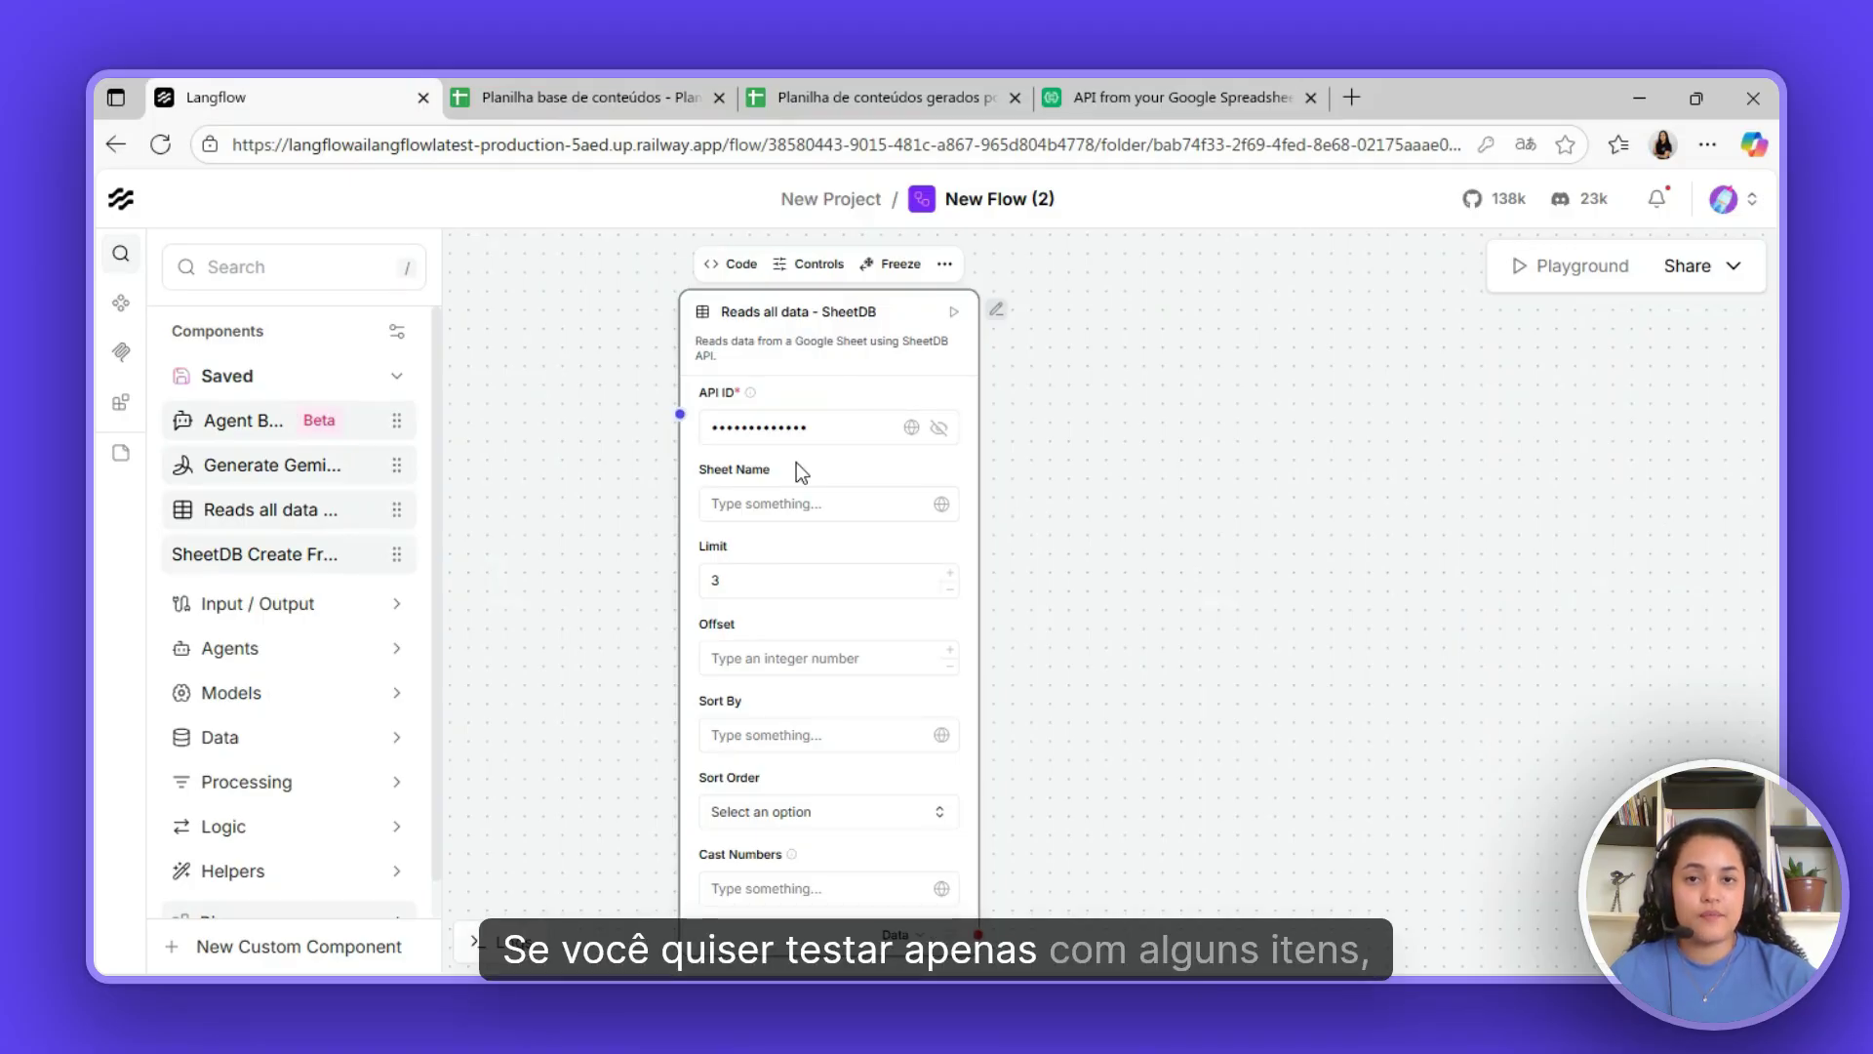
click(748, 584)
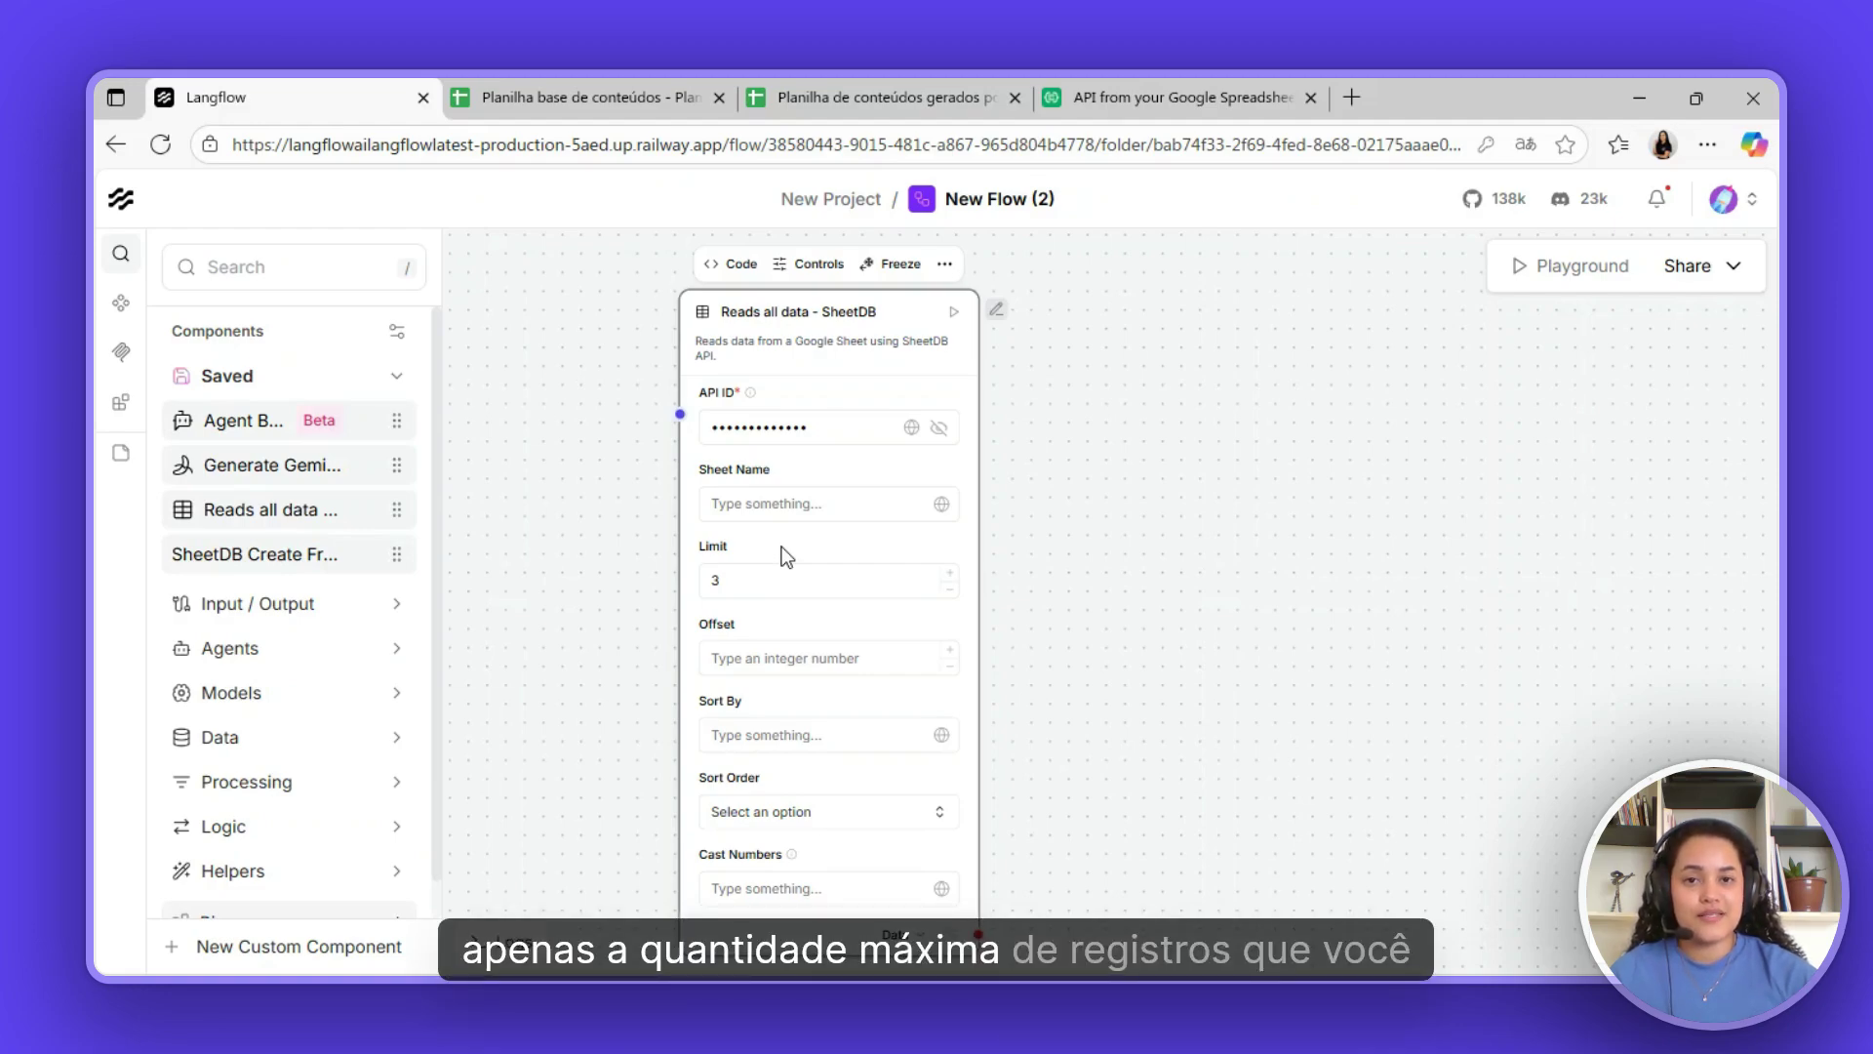
click(773, 581)
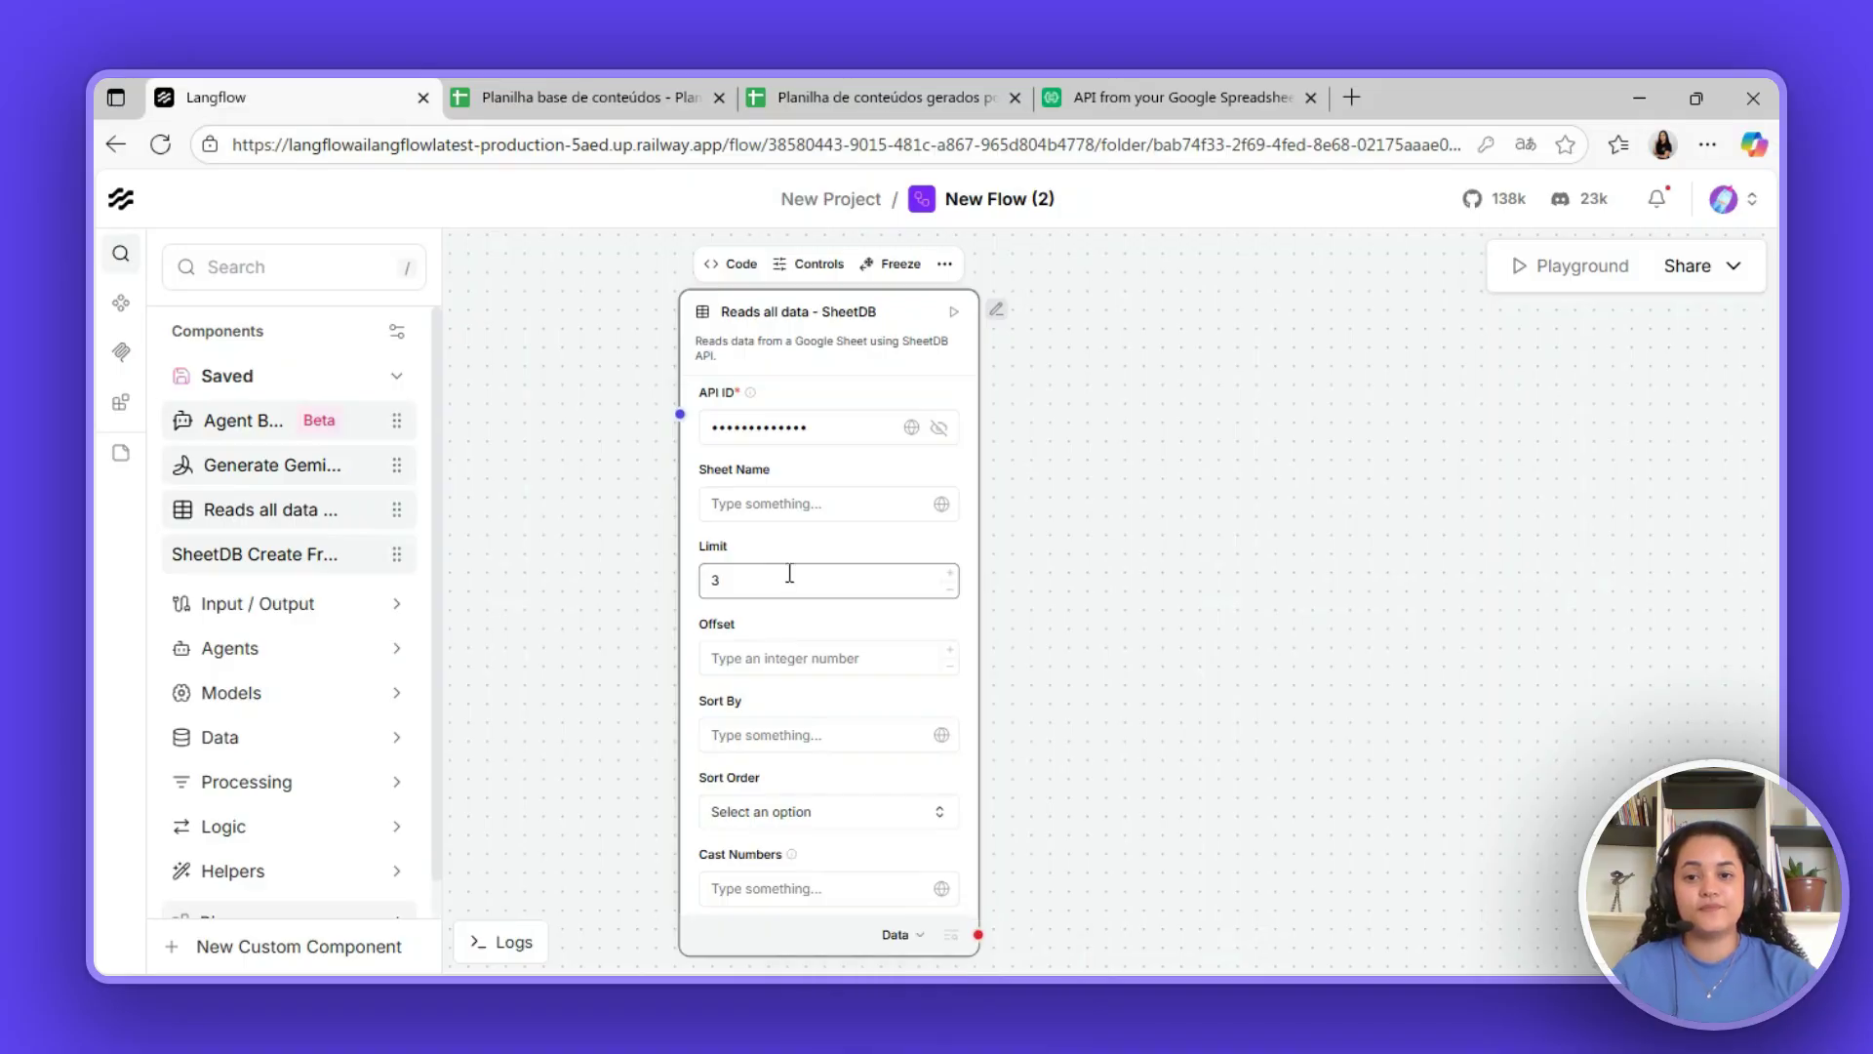
click(816, 556)
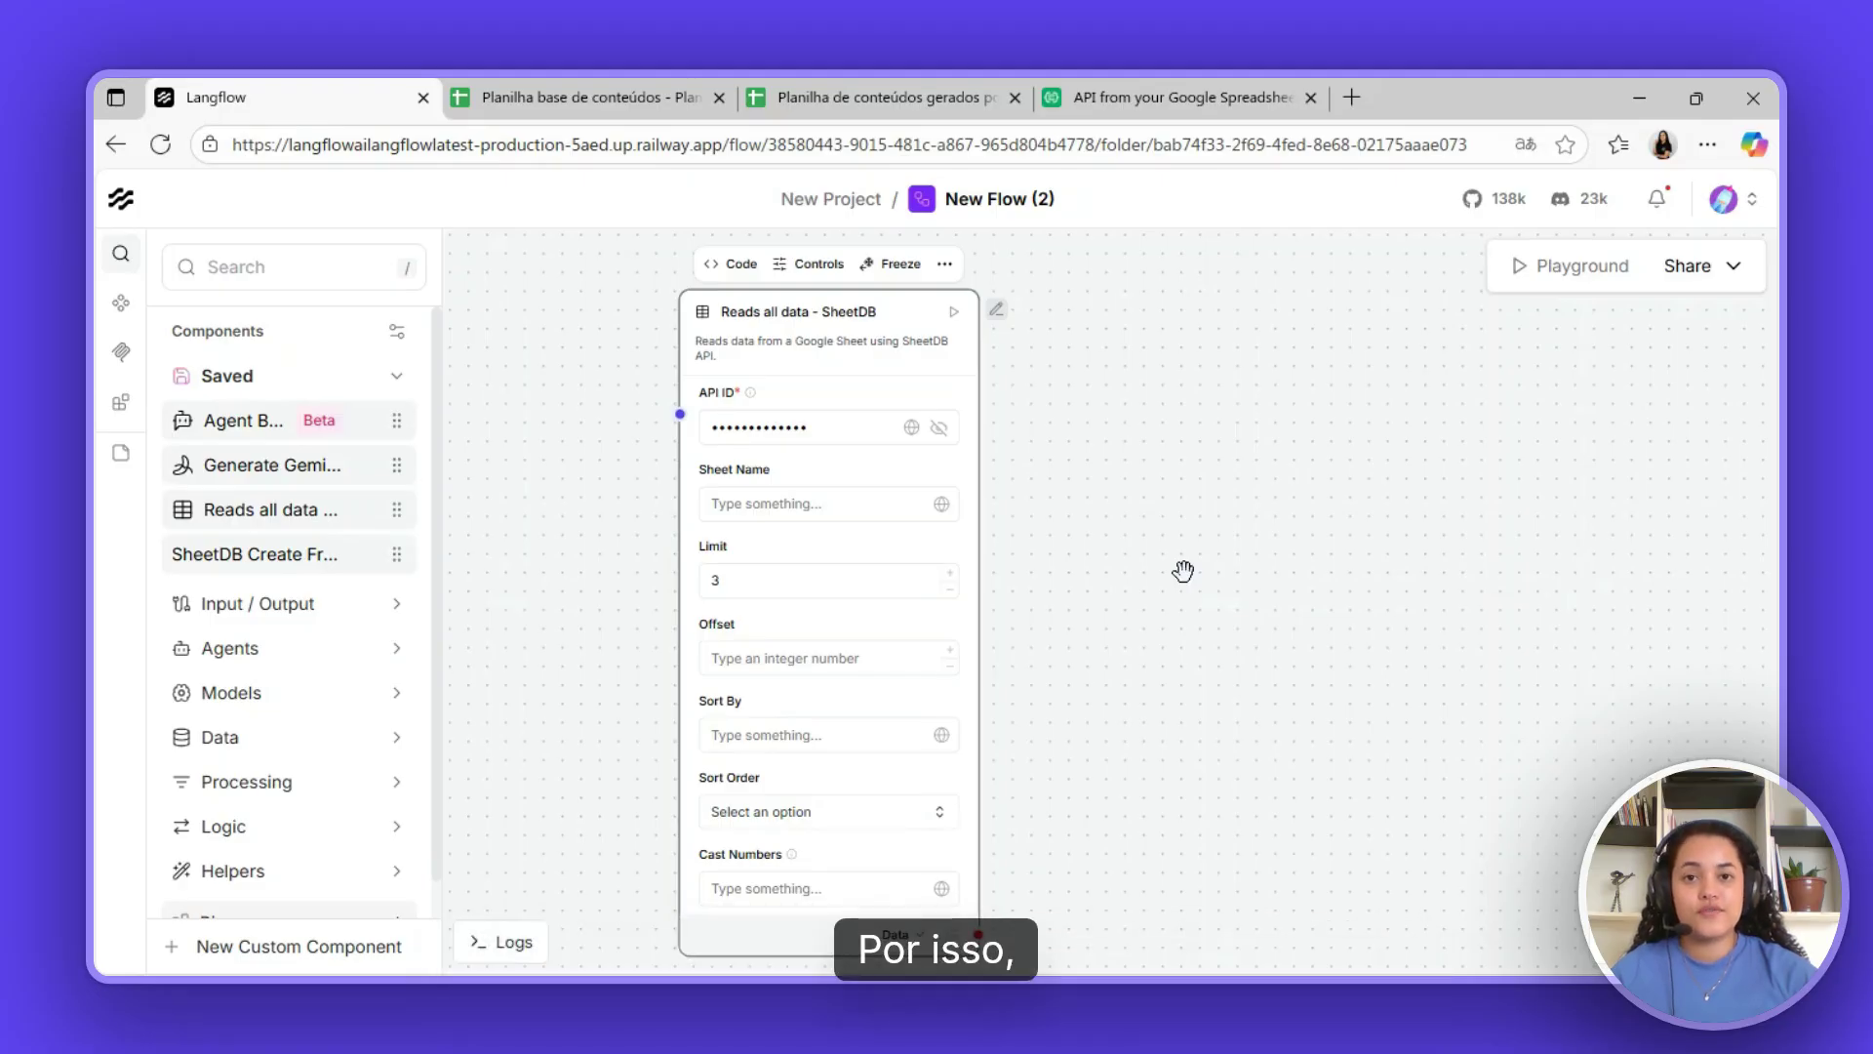
- Search the components for "typ" and place a Type Convert component on the canvas beside Reads all data - SheetDB
drag(1183, 573, 1074, 523)
click(278, 280)
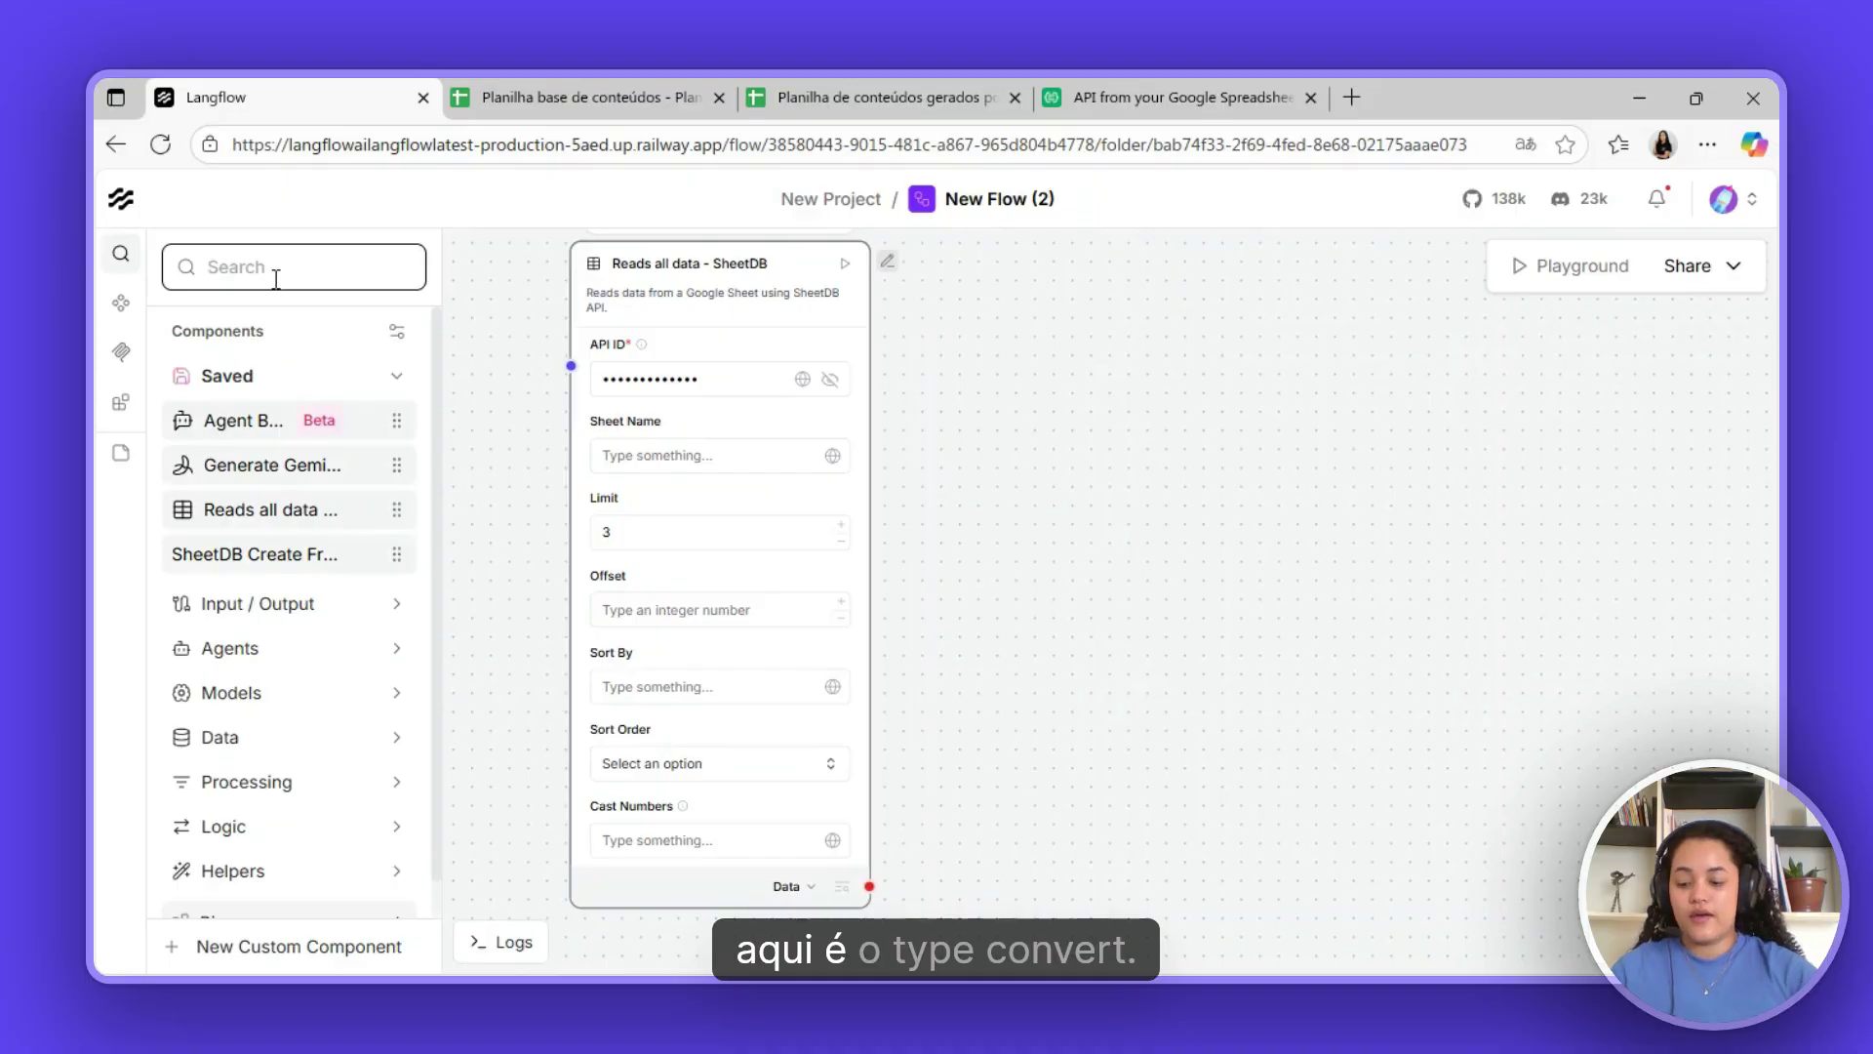
text(typo)
key(BackSpace)
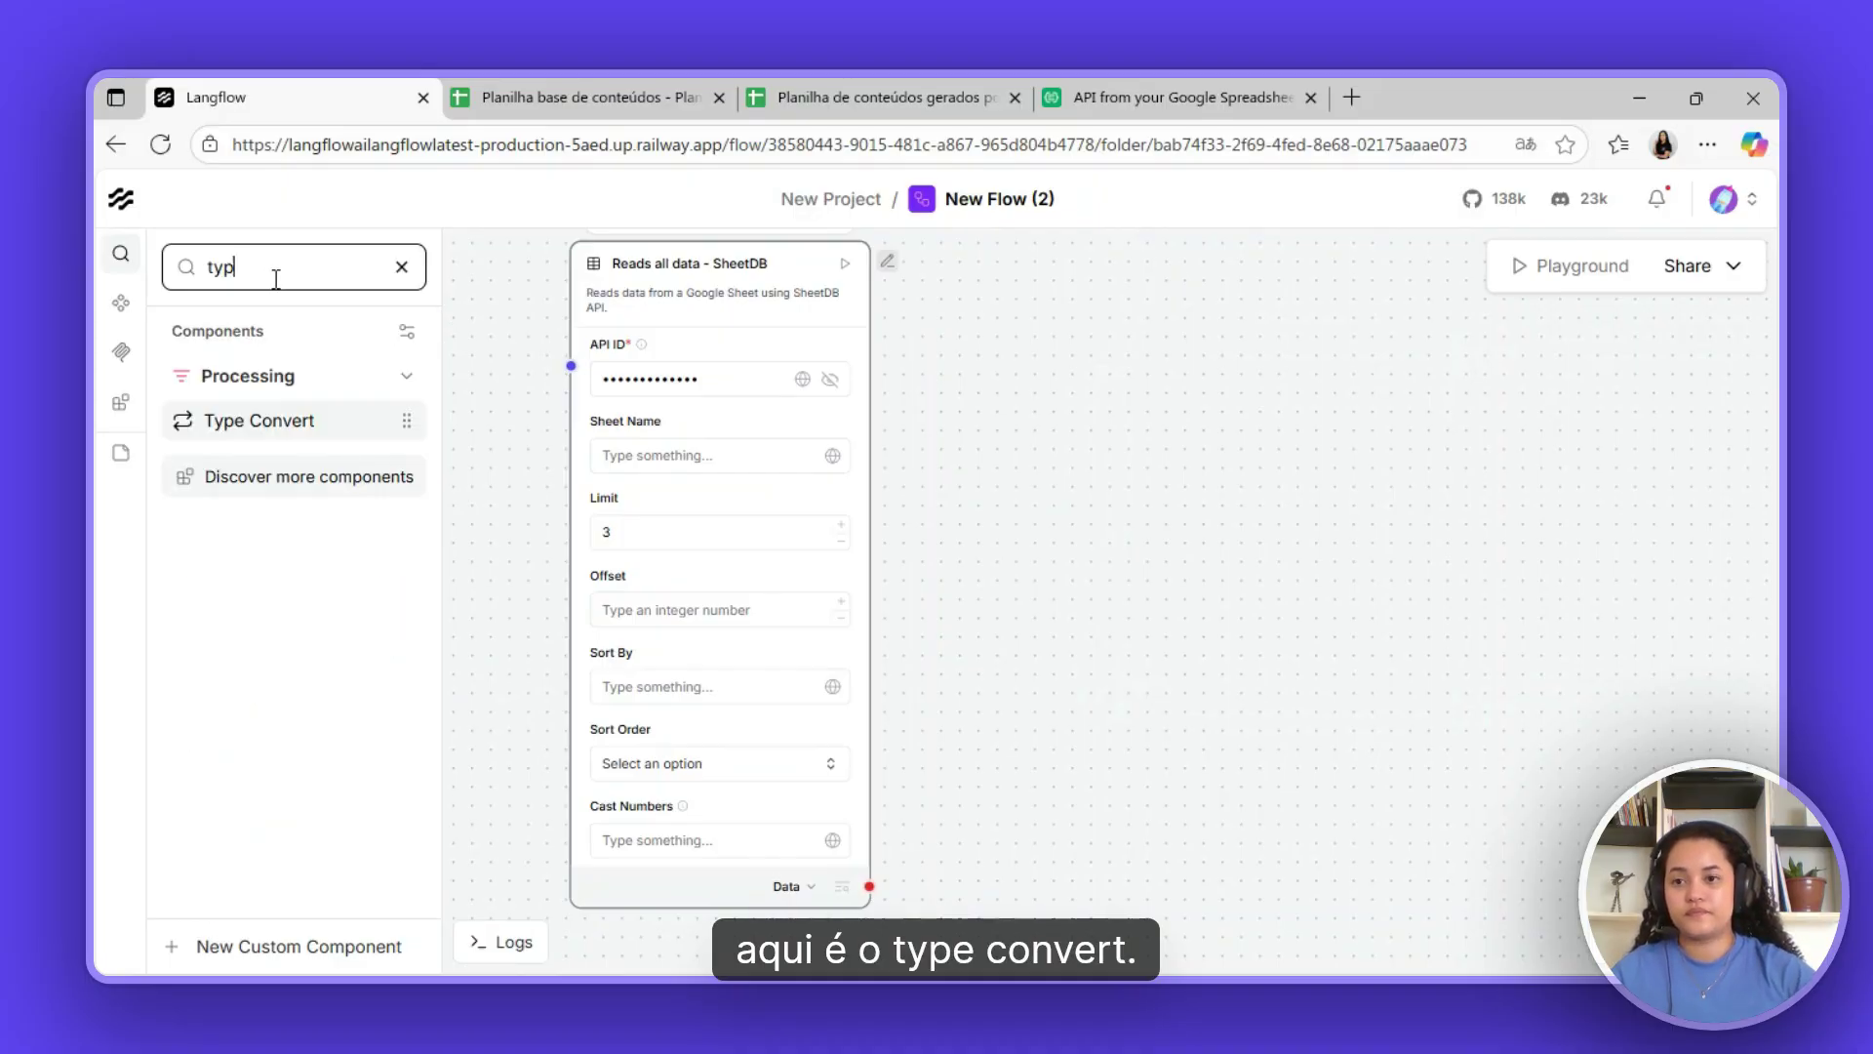
drag(234, 428, 1034, 564)
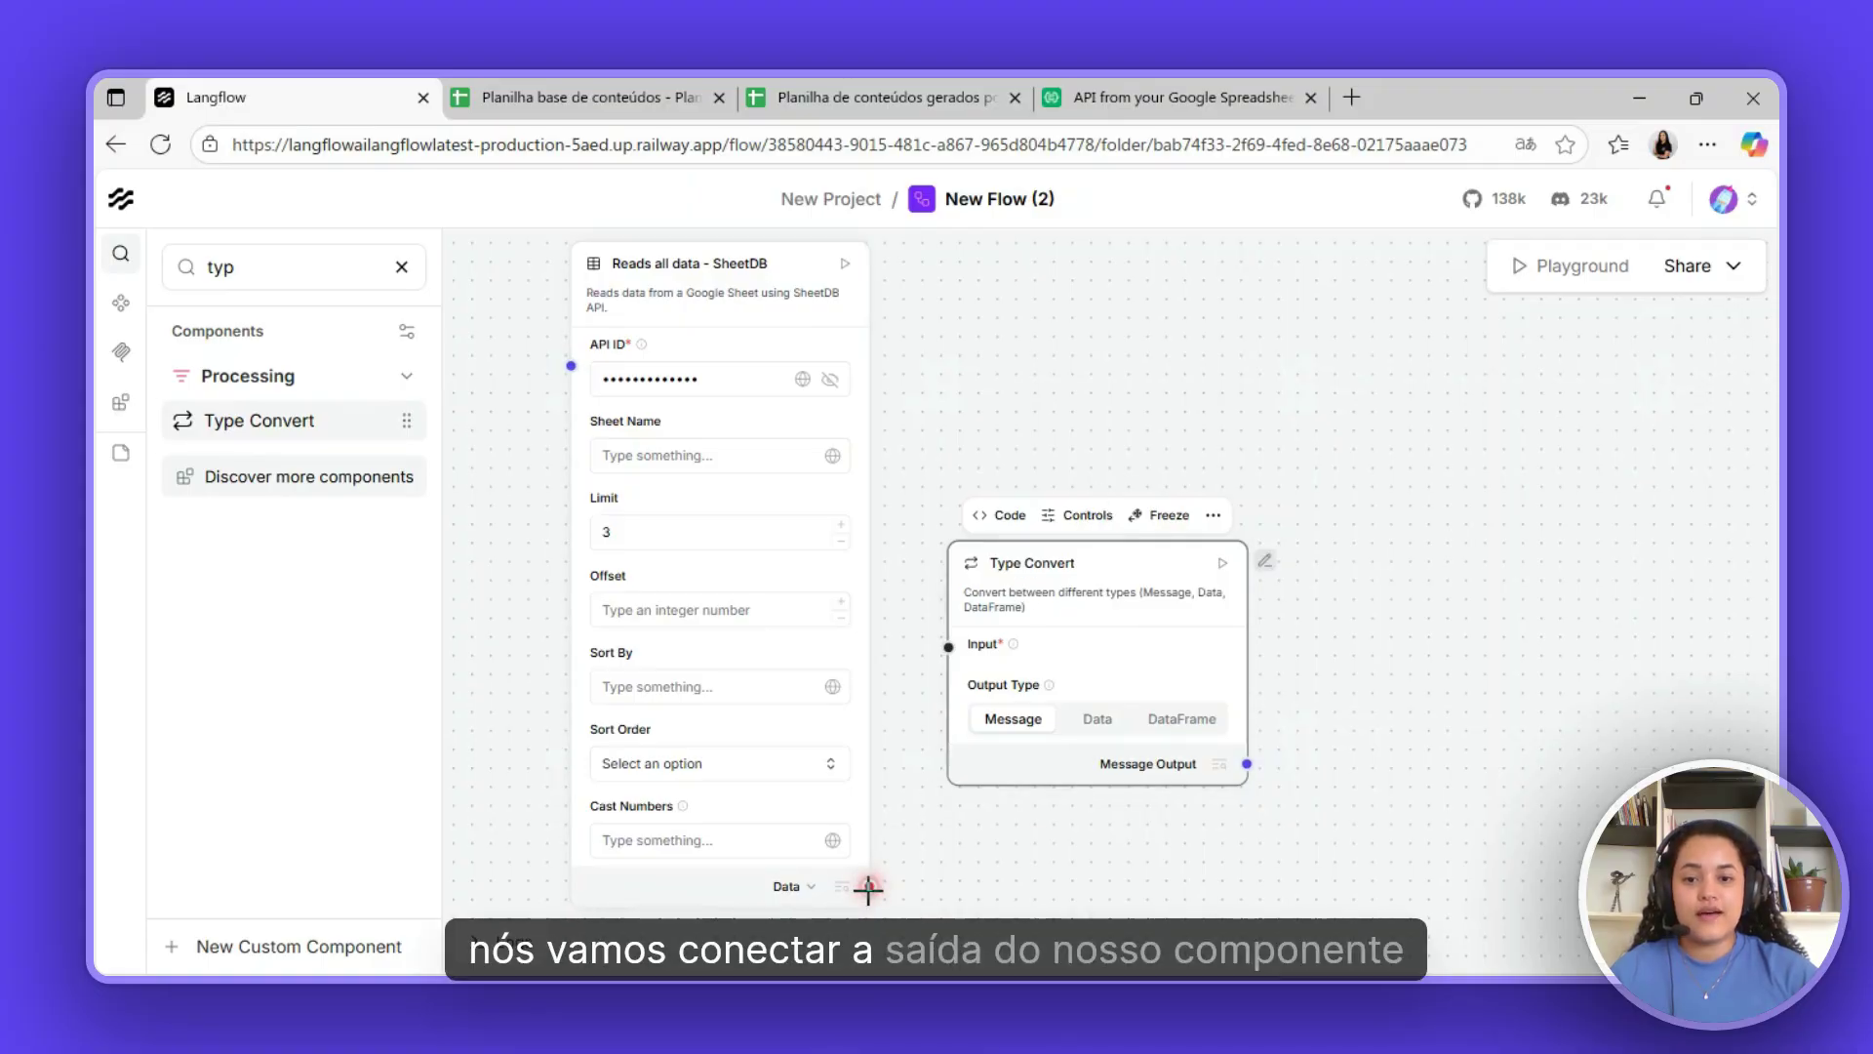
- Connect the Data output of Reads all data - SheetDB to the Type Convert input and move Type Convert slightly lower
drag(868, 887, 947, 648)
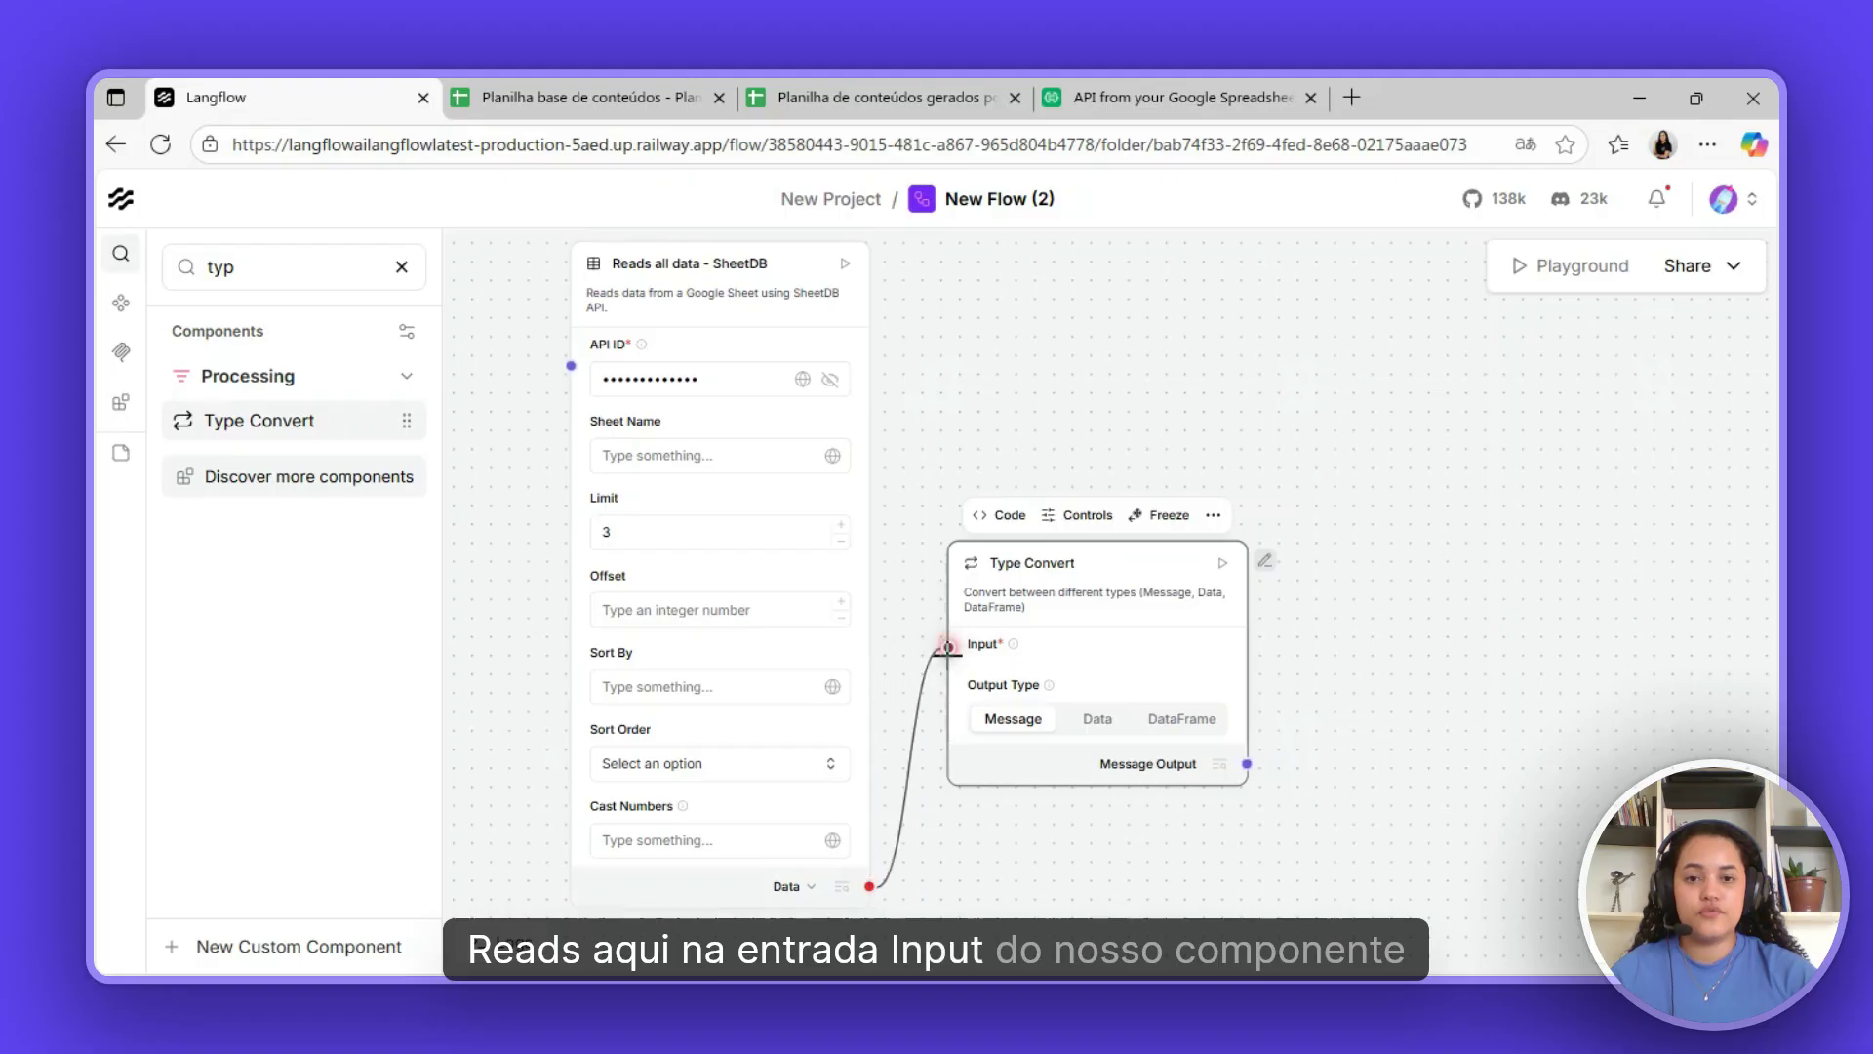
drag(1093, 576, 1078, 661)
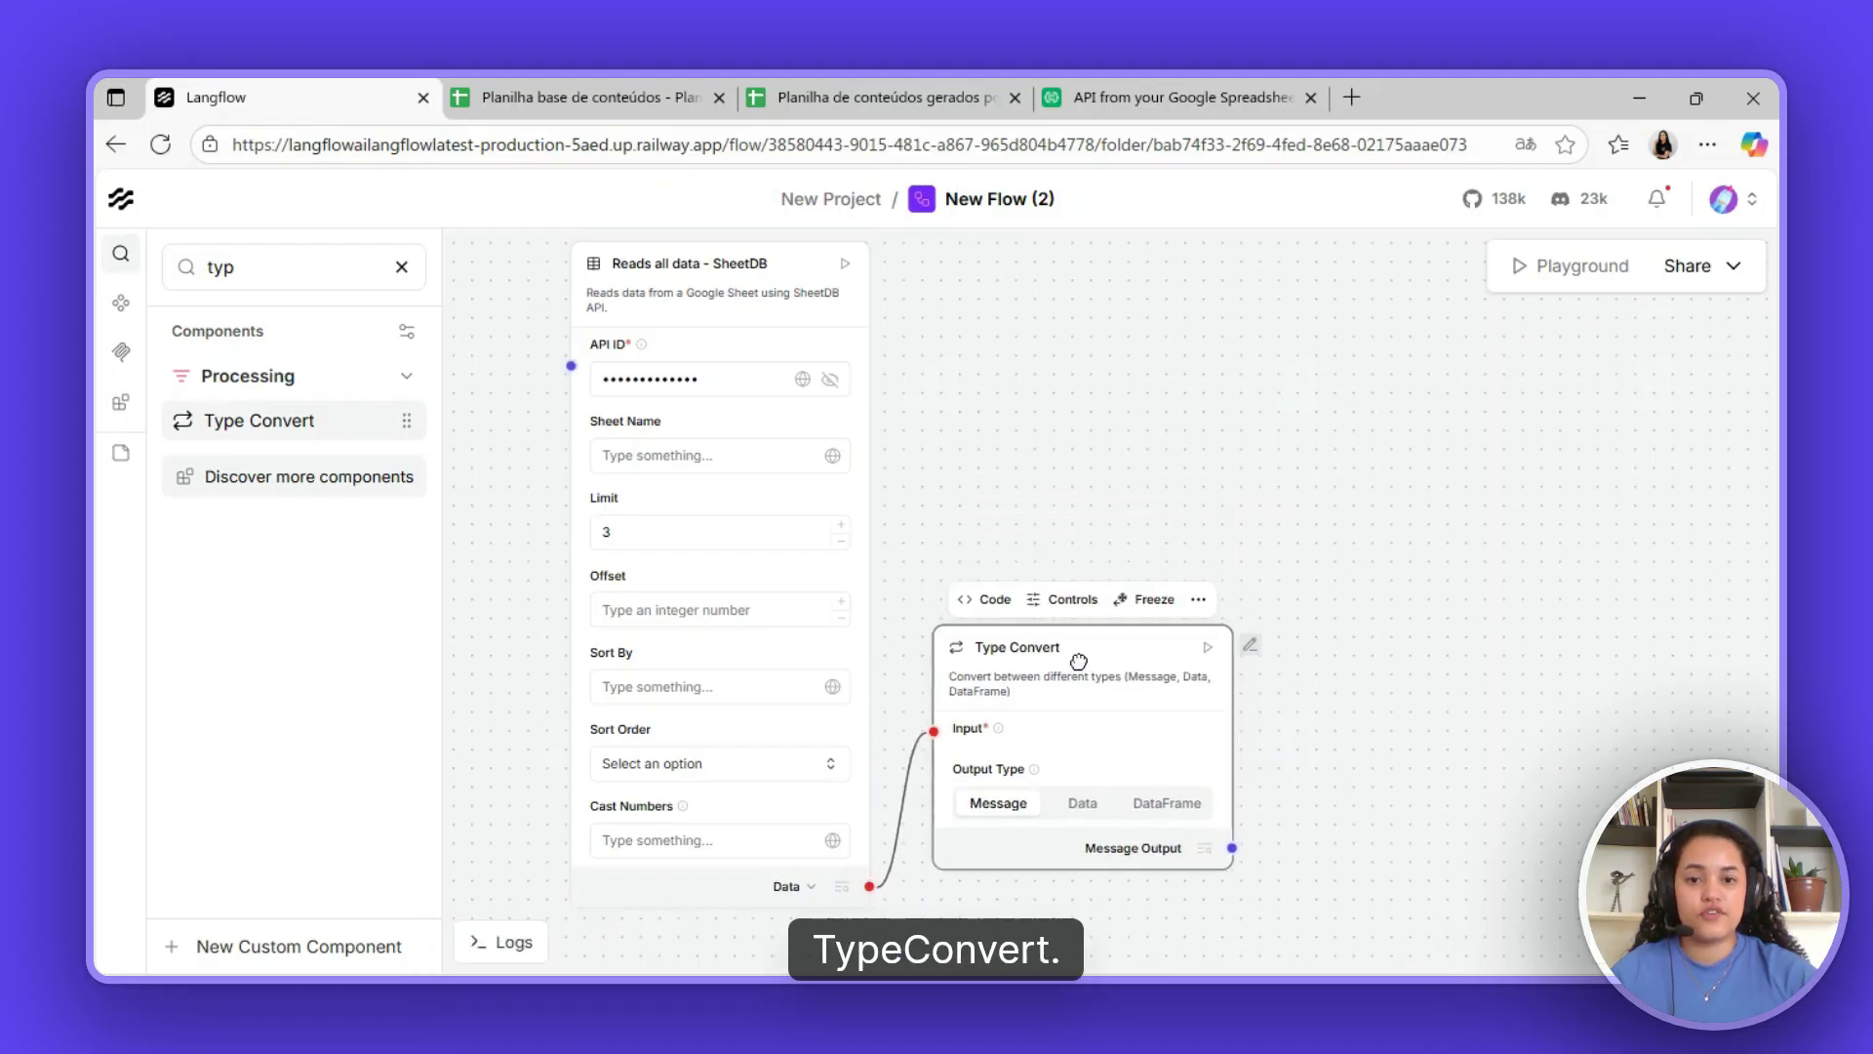
scroll(1308, 732, down, 3)
scroll(1279, 673, up, 2)
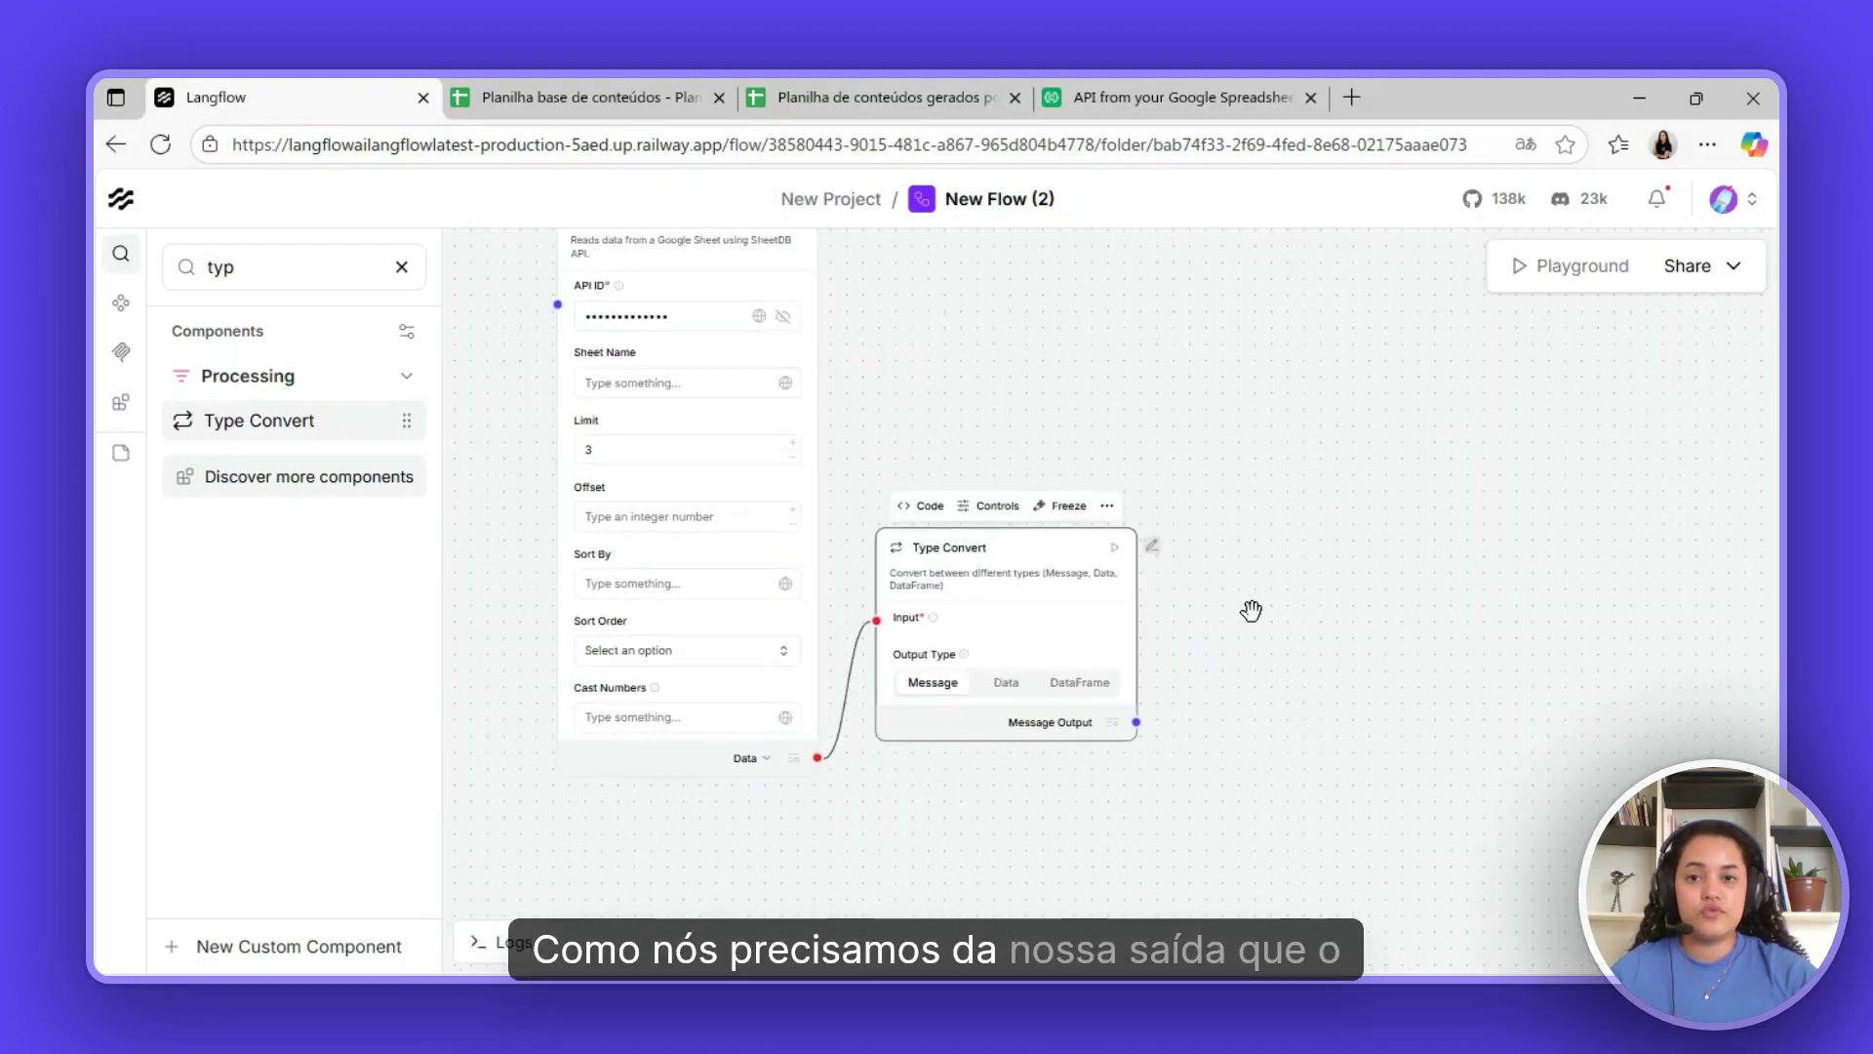
- Set the Output Type of the Type Convert component to DataFrame
scroll(1252, 611, up, 4)
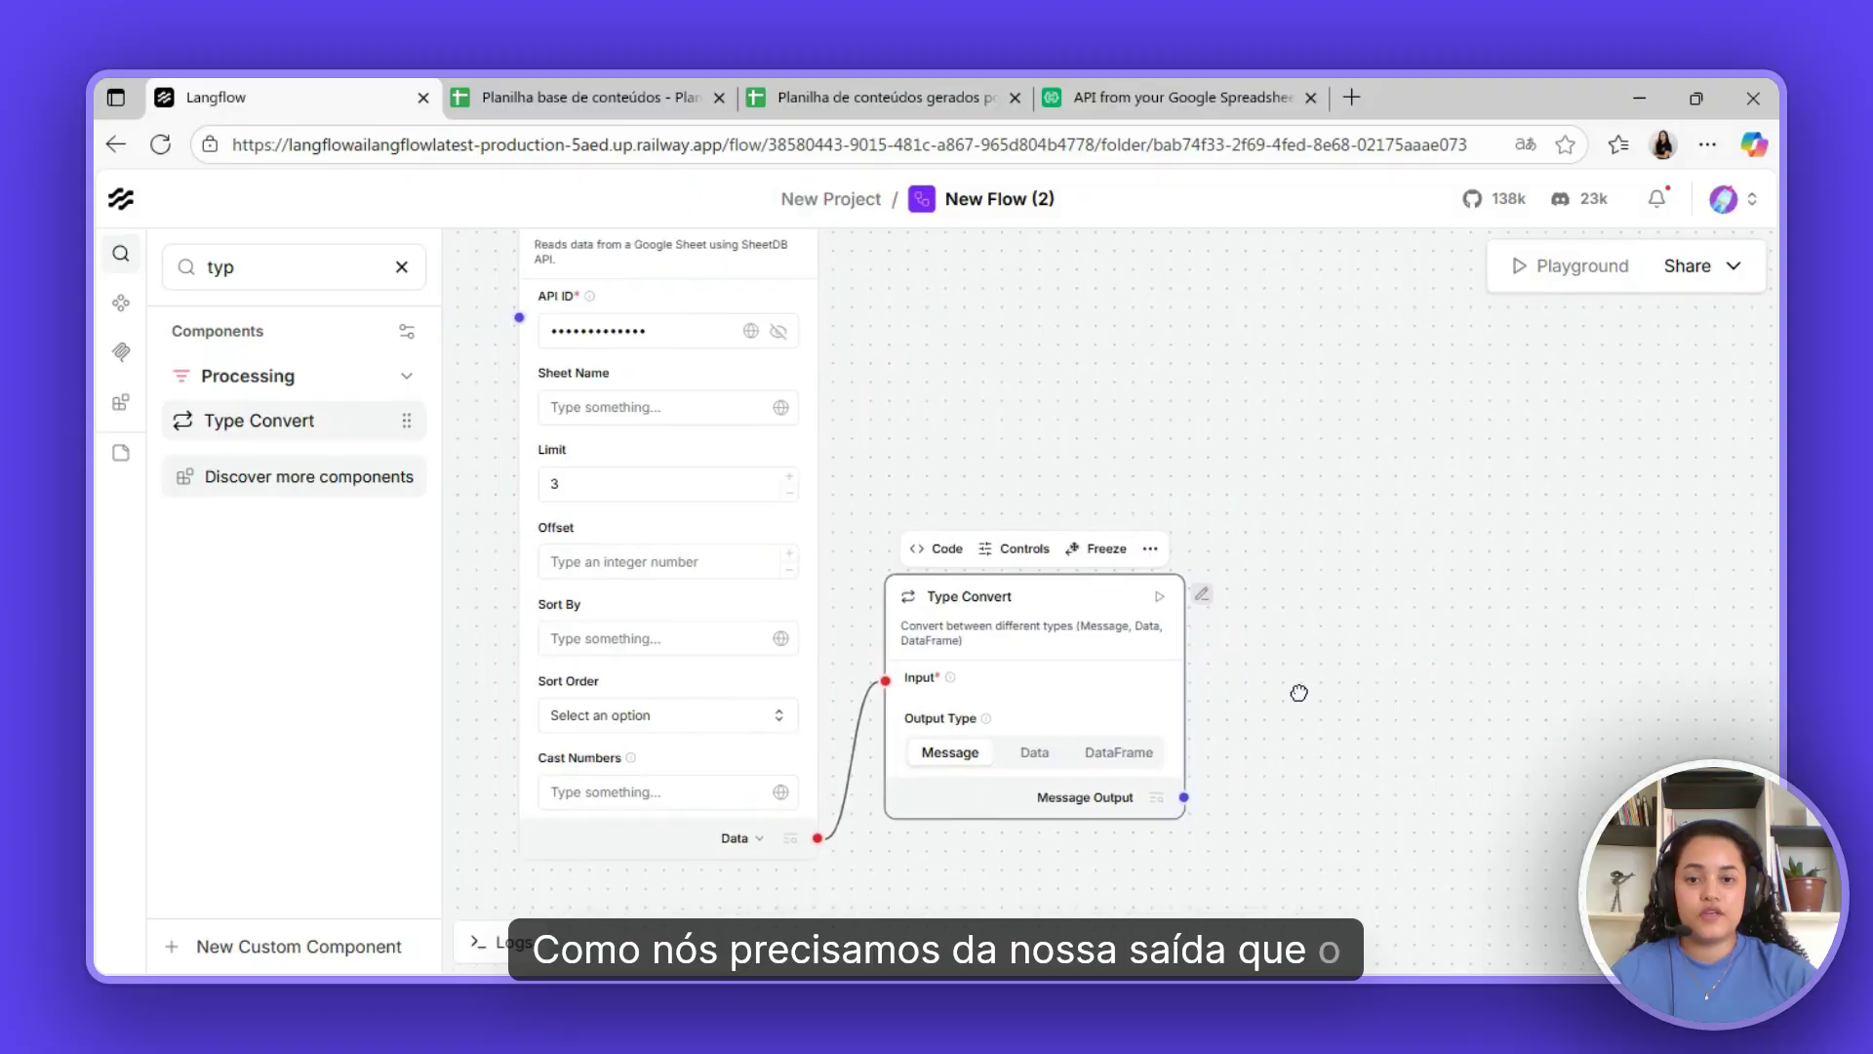
drag(1299, 692, 1359, 707)
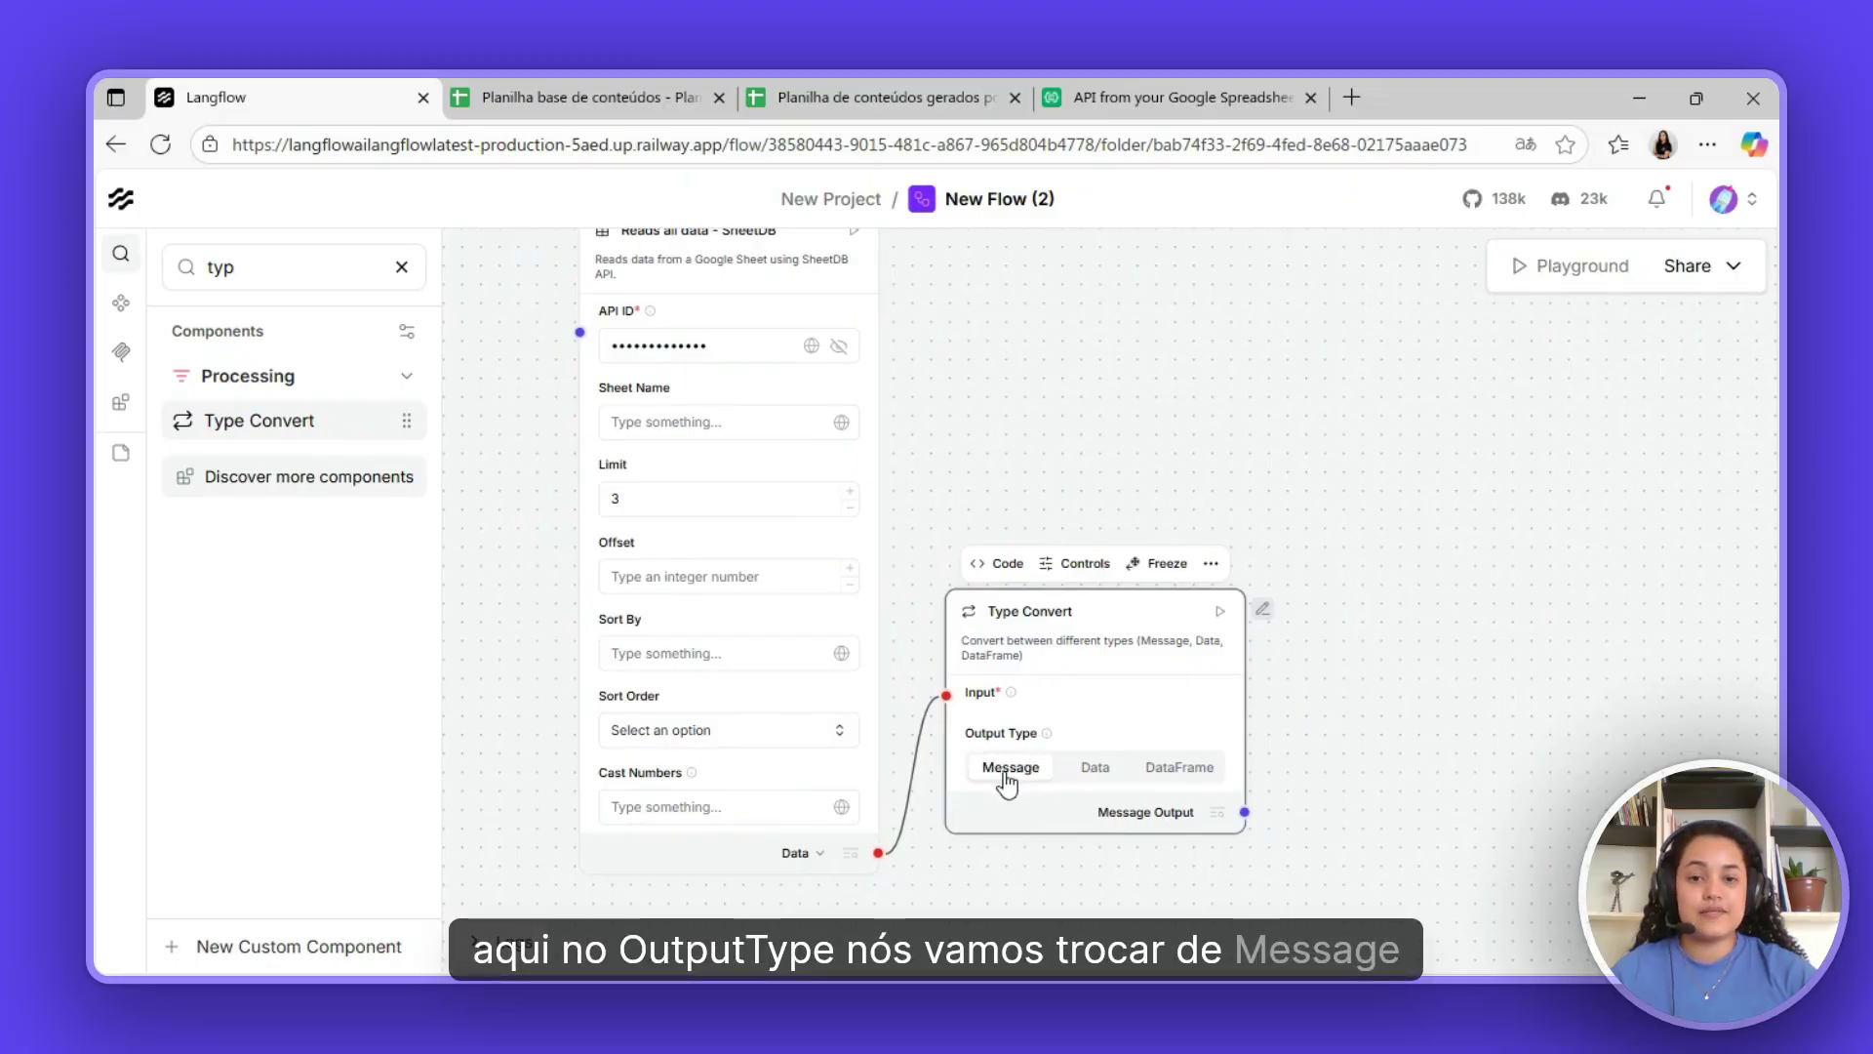
click(1200, 771)
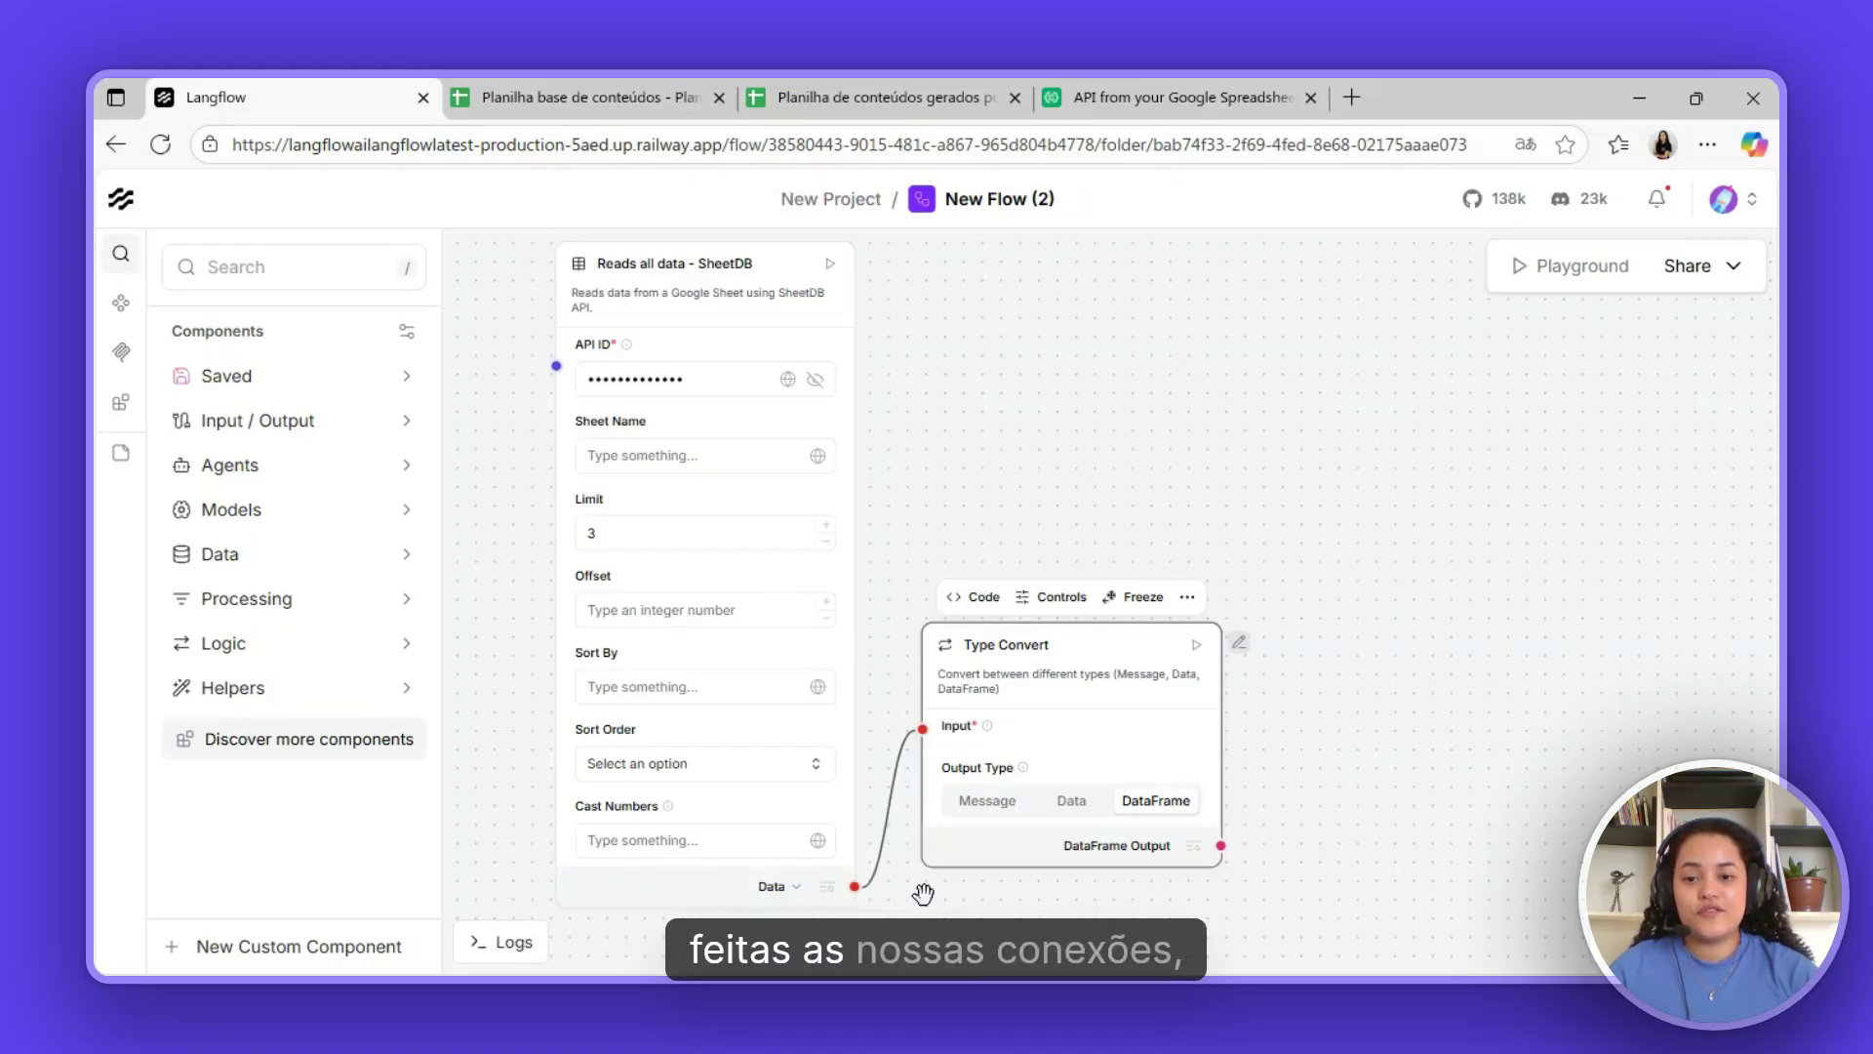
- Add the saved Agent Batch Run component to the canvas, to the right of Type Convert
drag(1366, 539, 1254, 549)
scroll(1320, 542, down, 1)
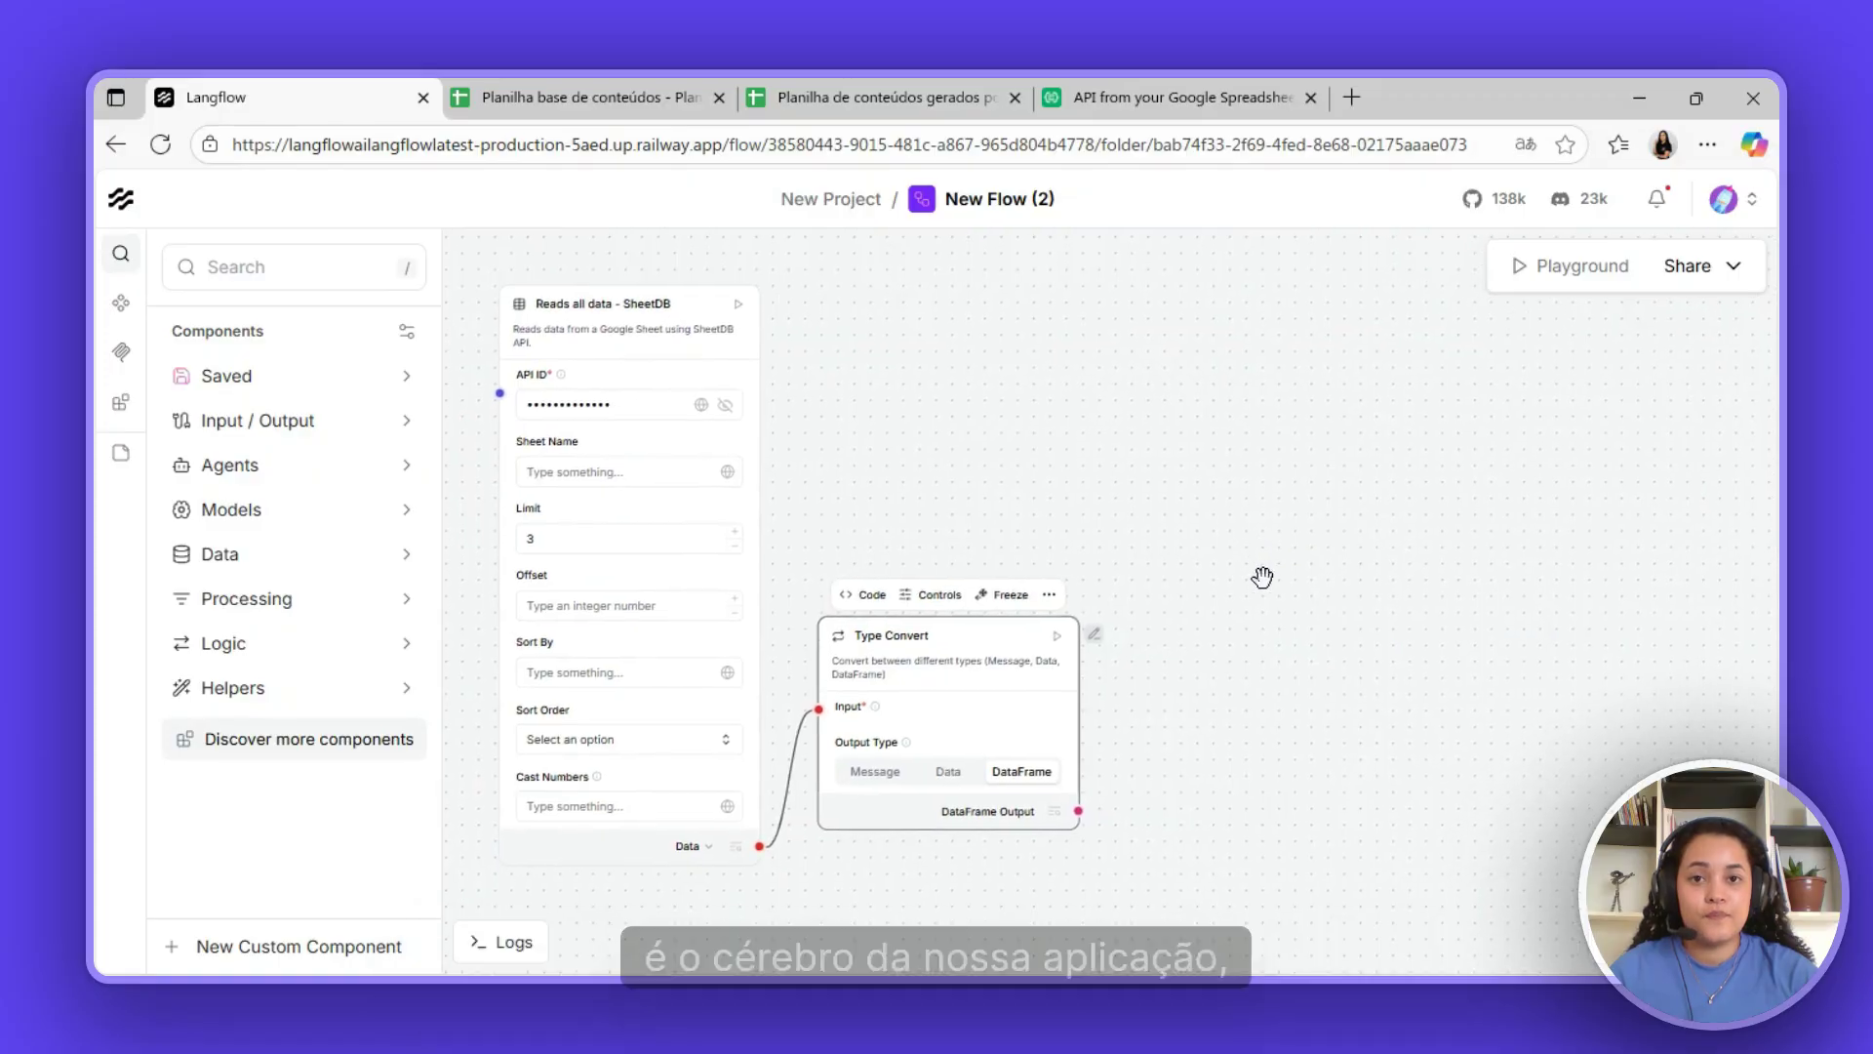
click(334, 266)
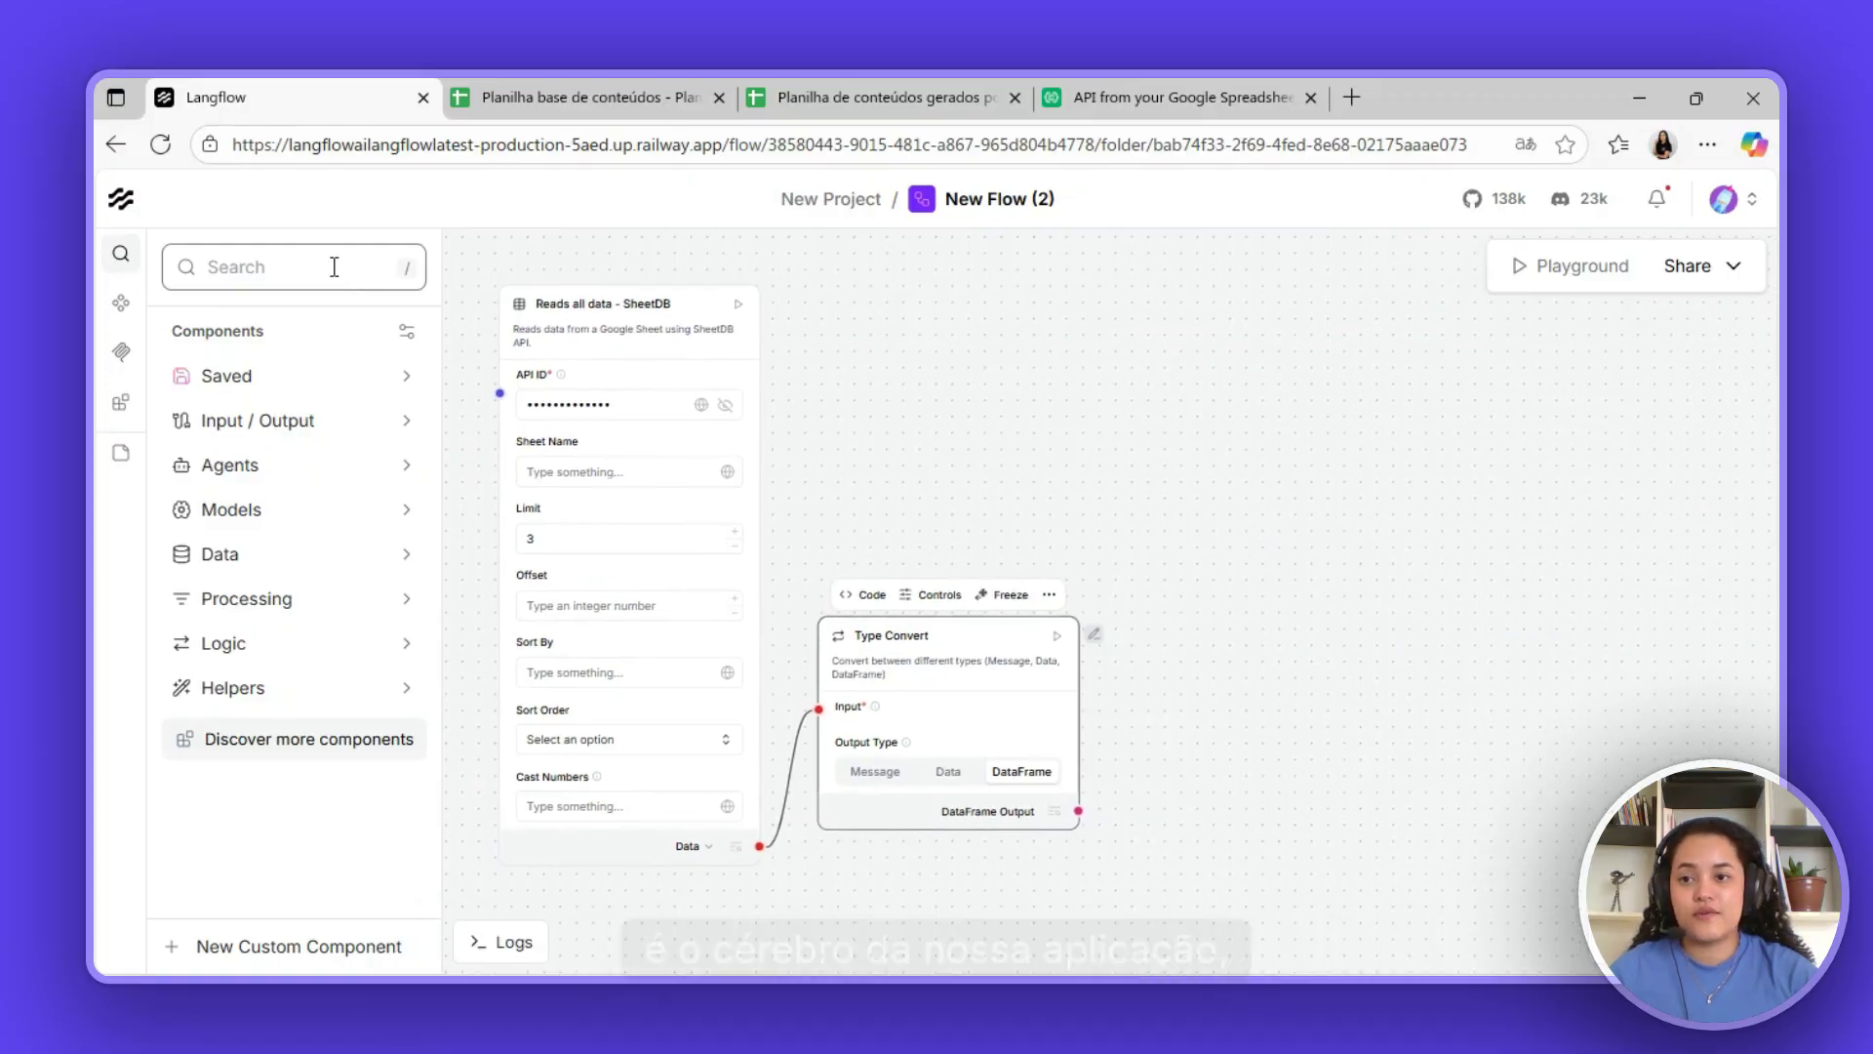
click(401, 375)
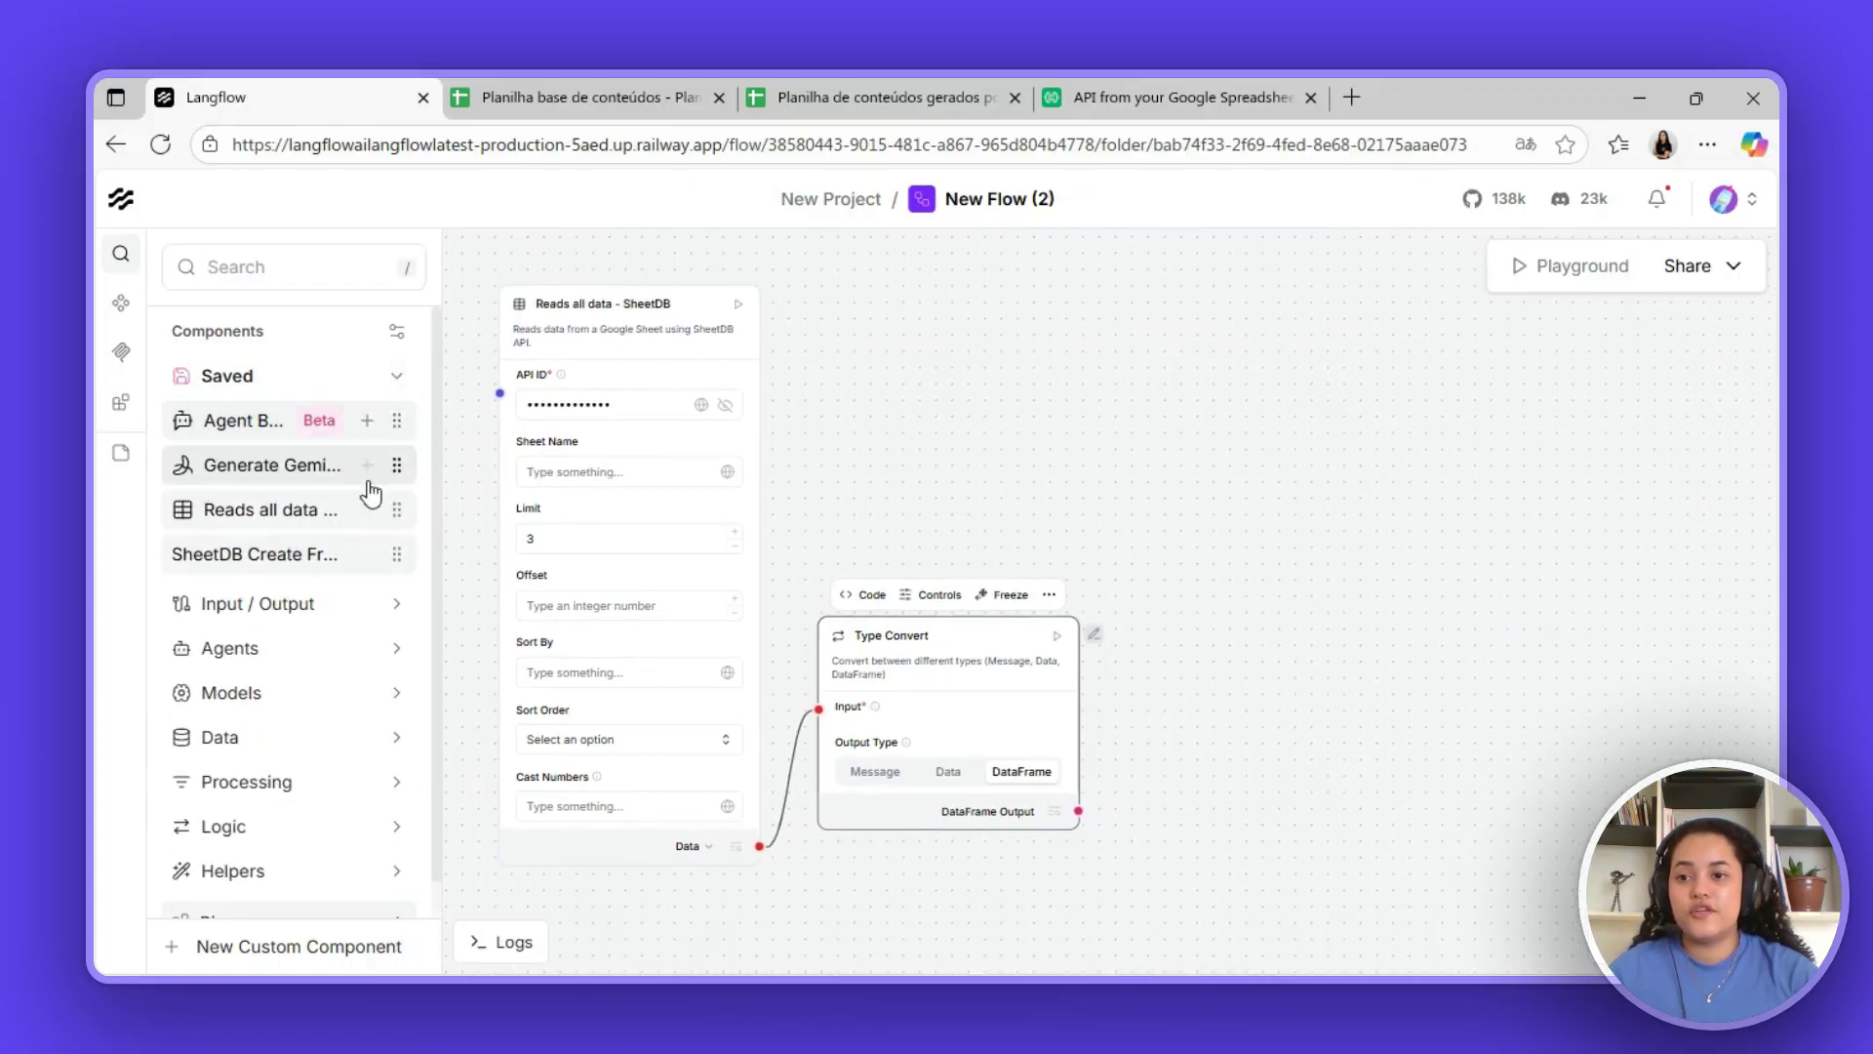
drag(244, 419, 1192, 301)
drag(1524, 453, 1483, 458)
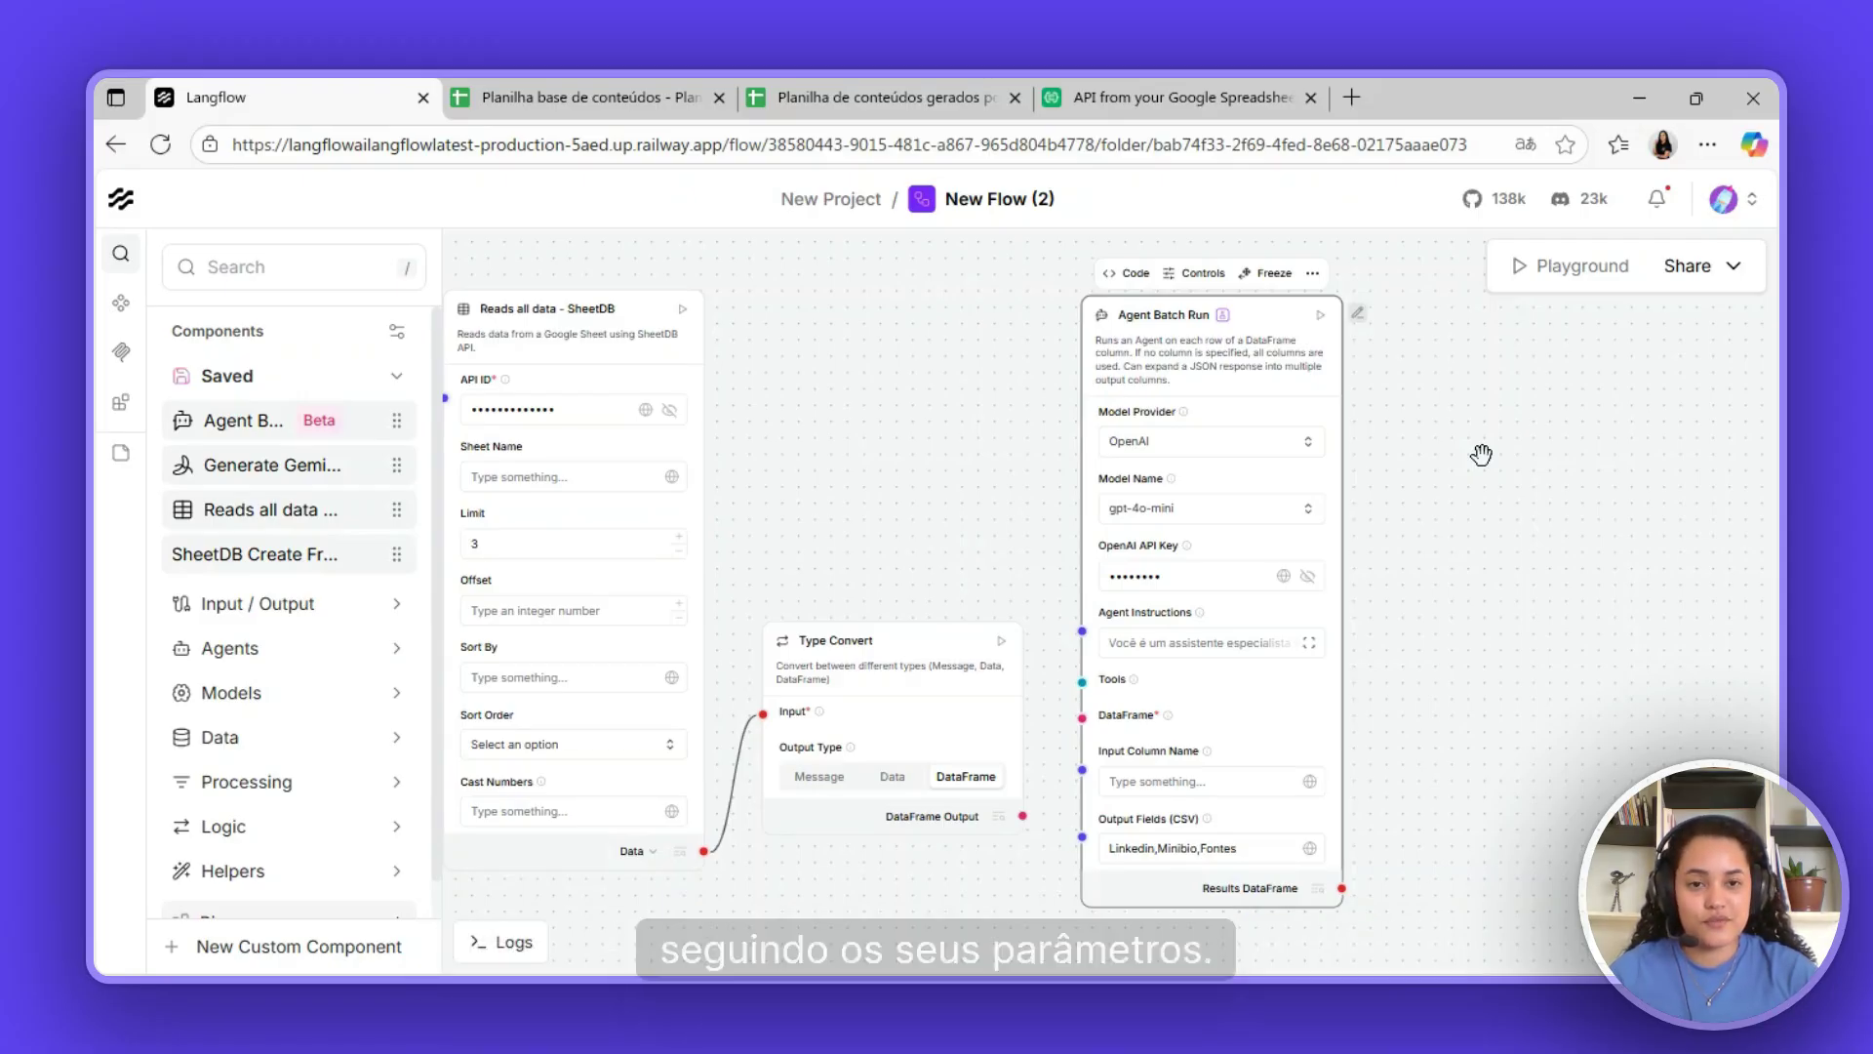
- In Agent Batch Run, choose OpenAI as the model provider and paste the OpenAI API key
scroll(1478, 459, up, 3)
drag(1526, 555, 1473, 643)
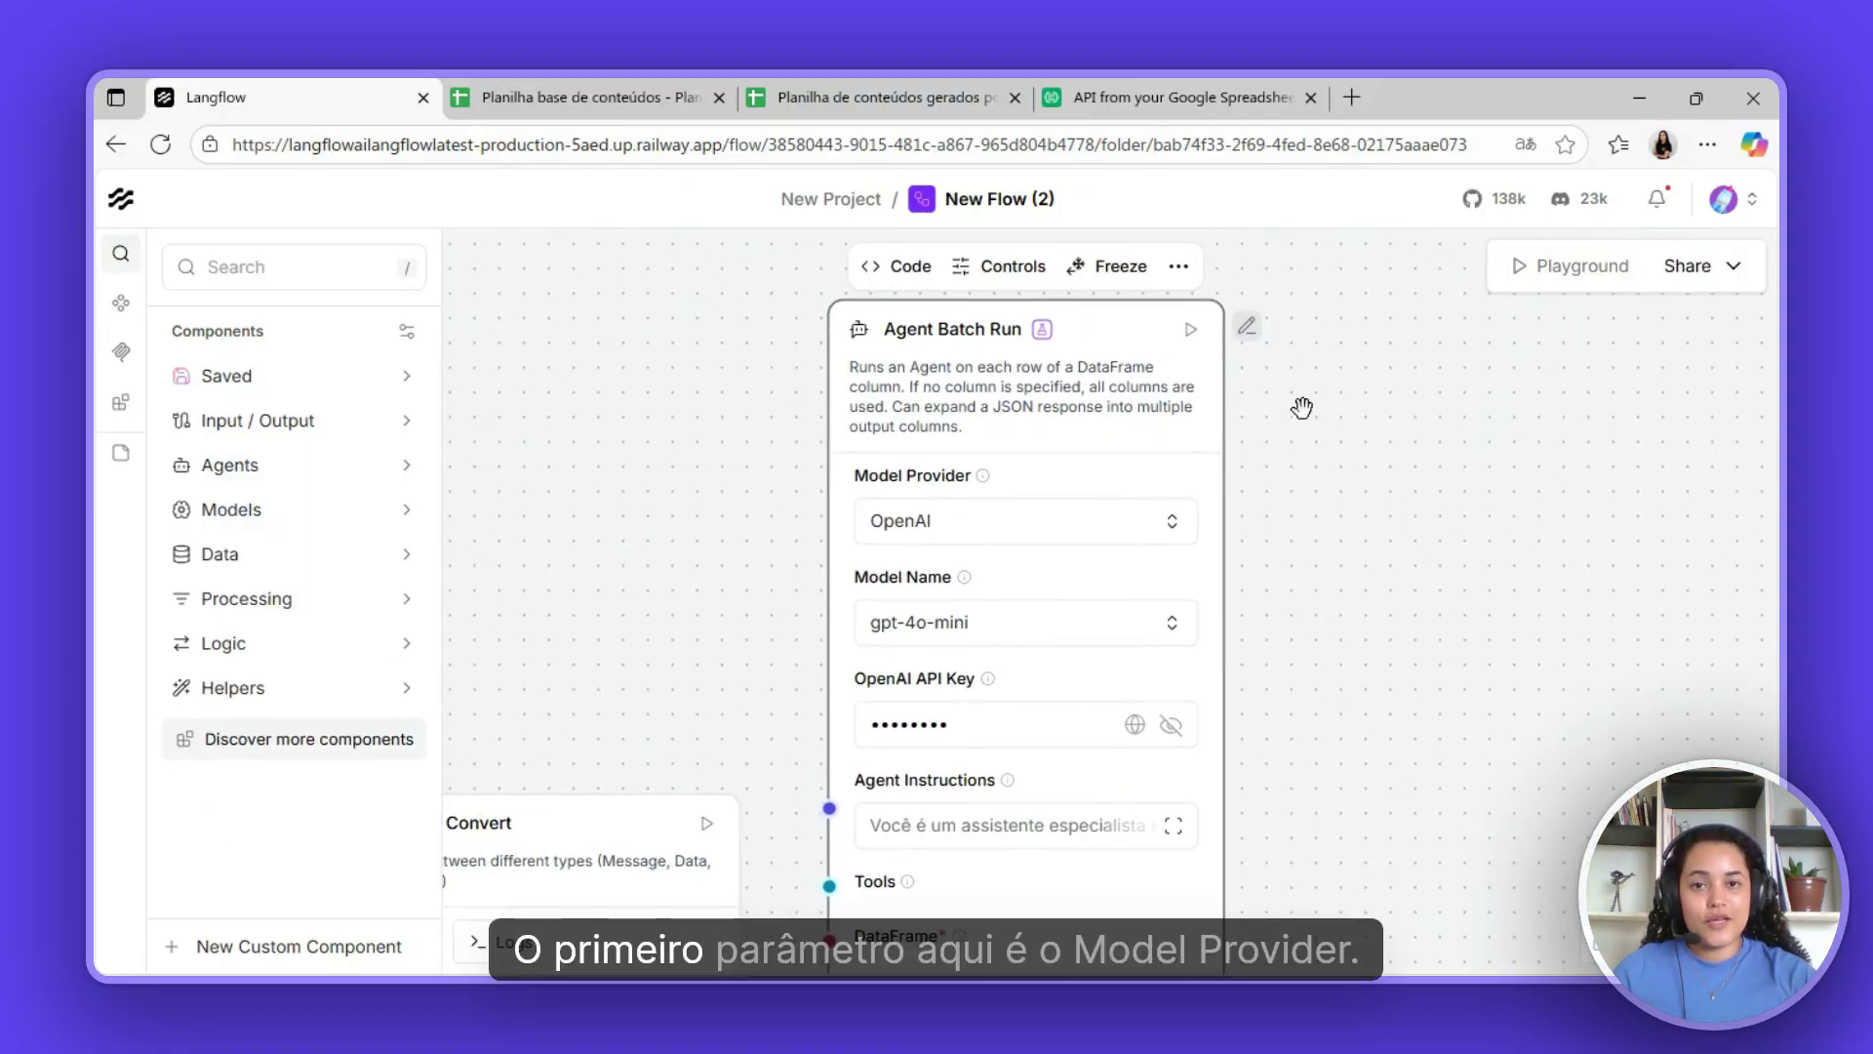
click(1070, 518)
click(950, 694)
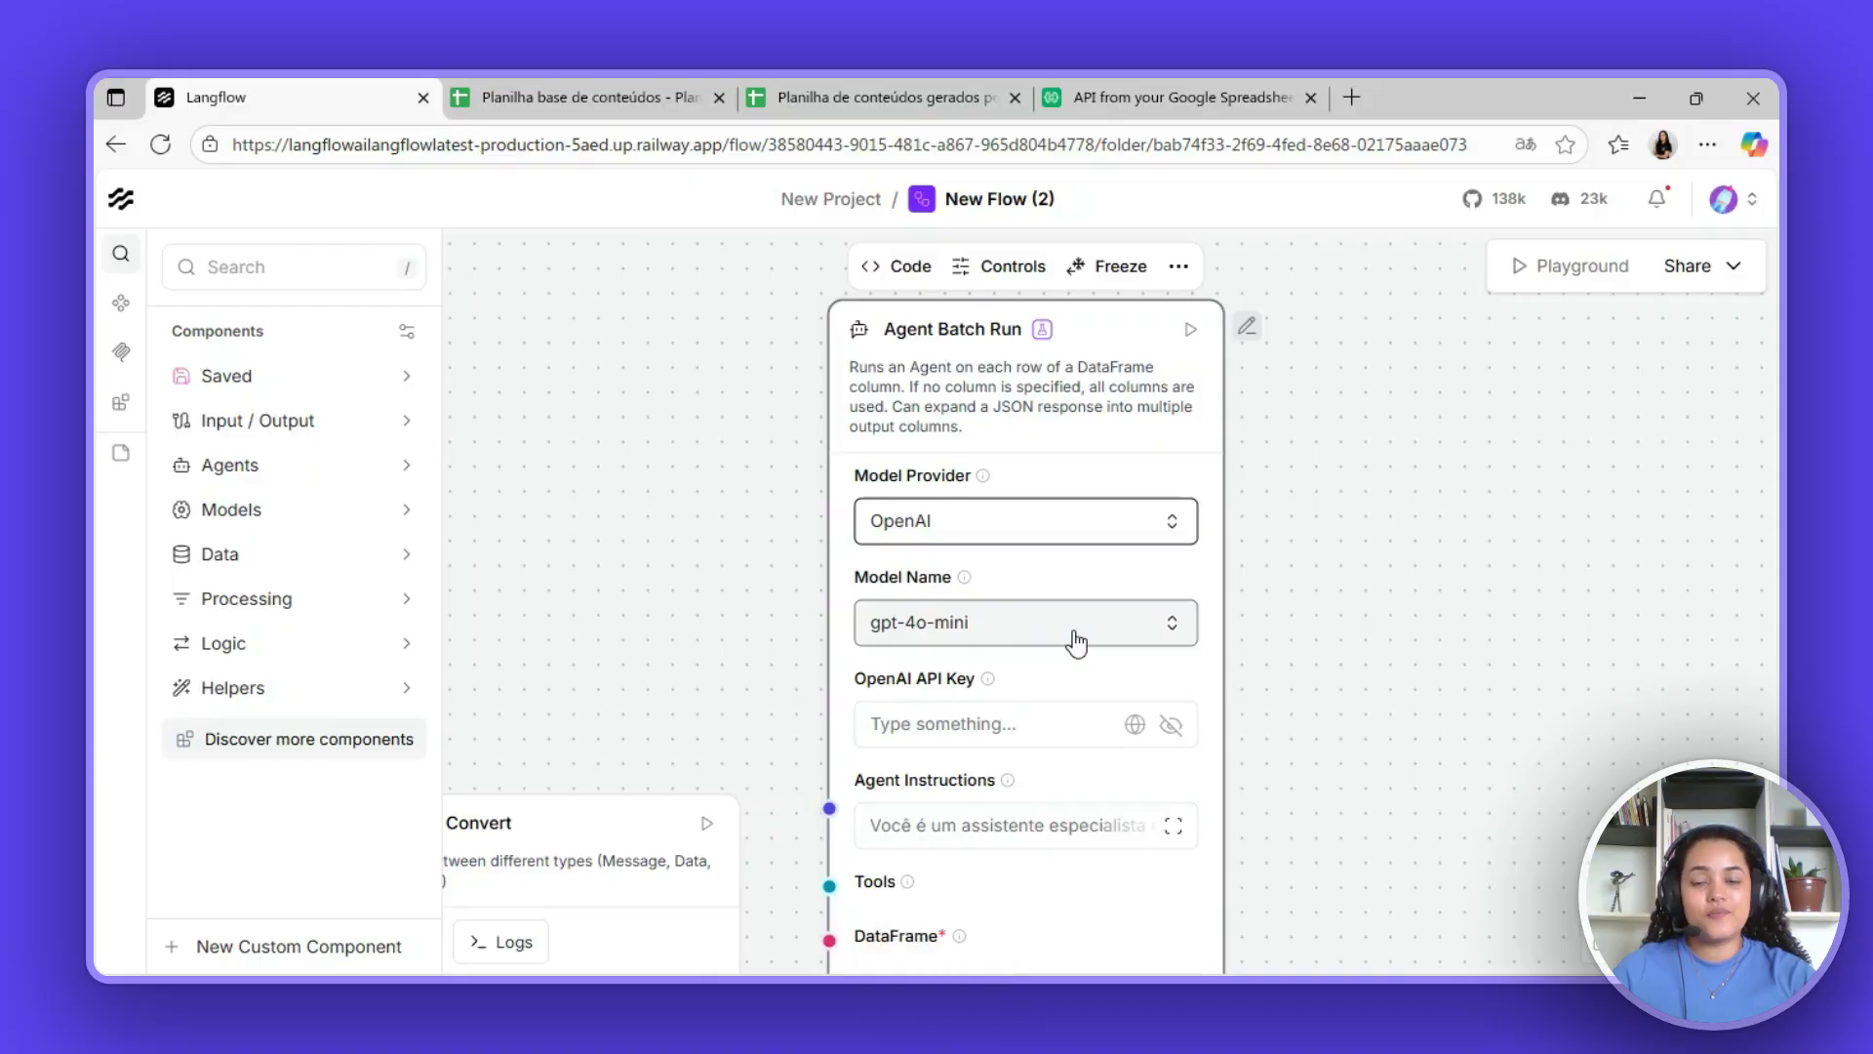
click(936, 722)
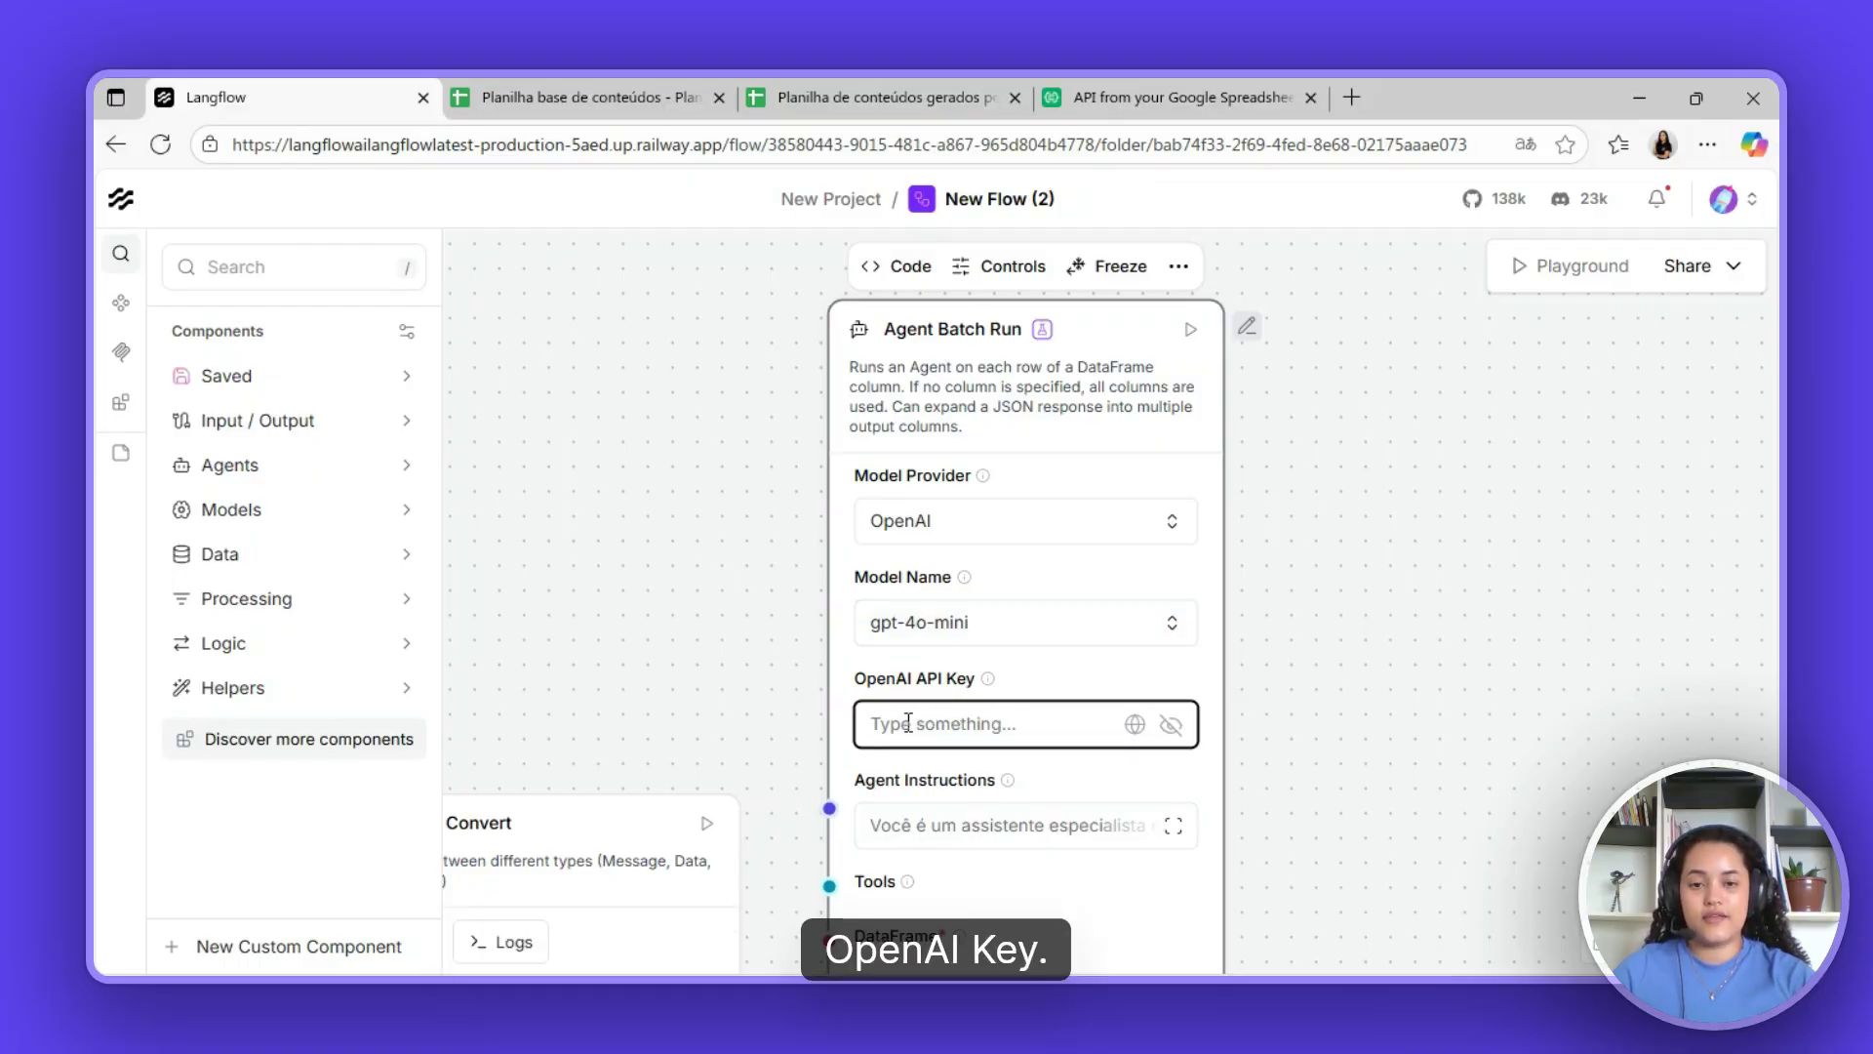
key(ctrl+v)
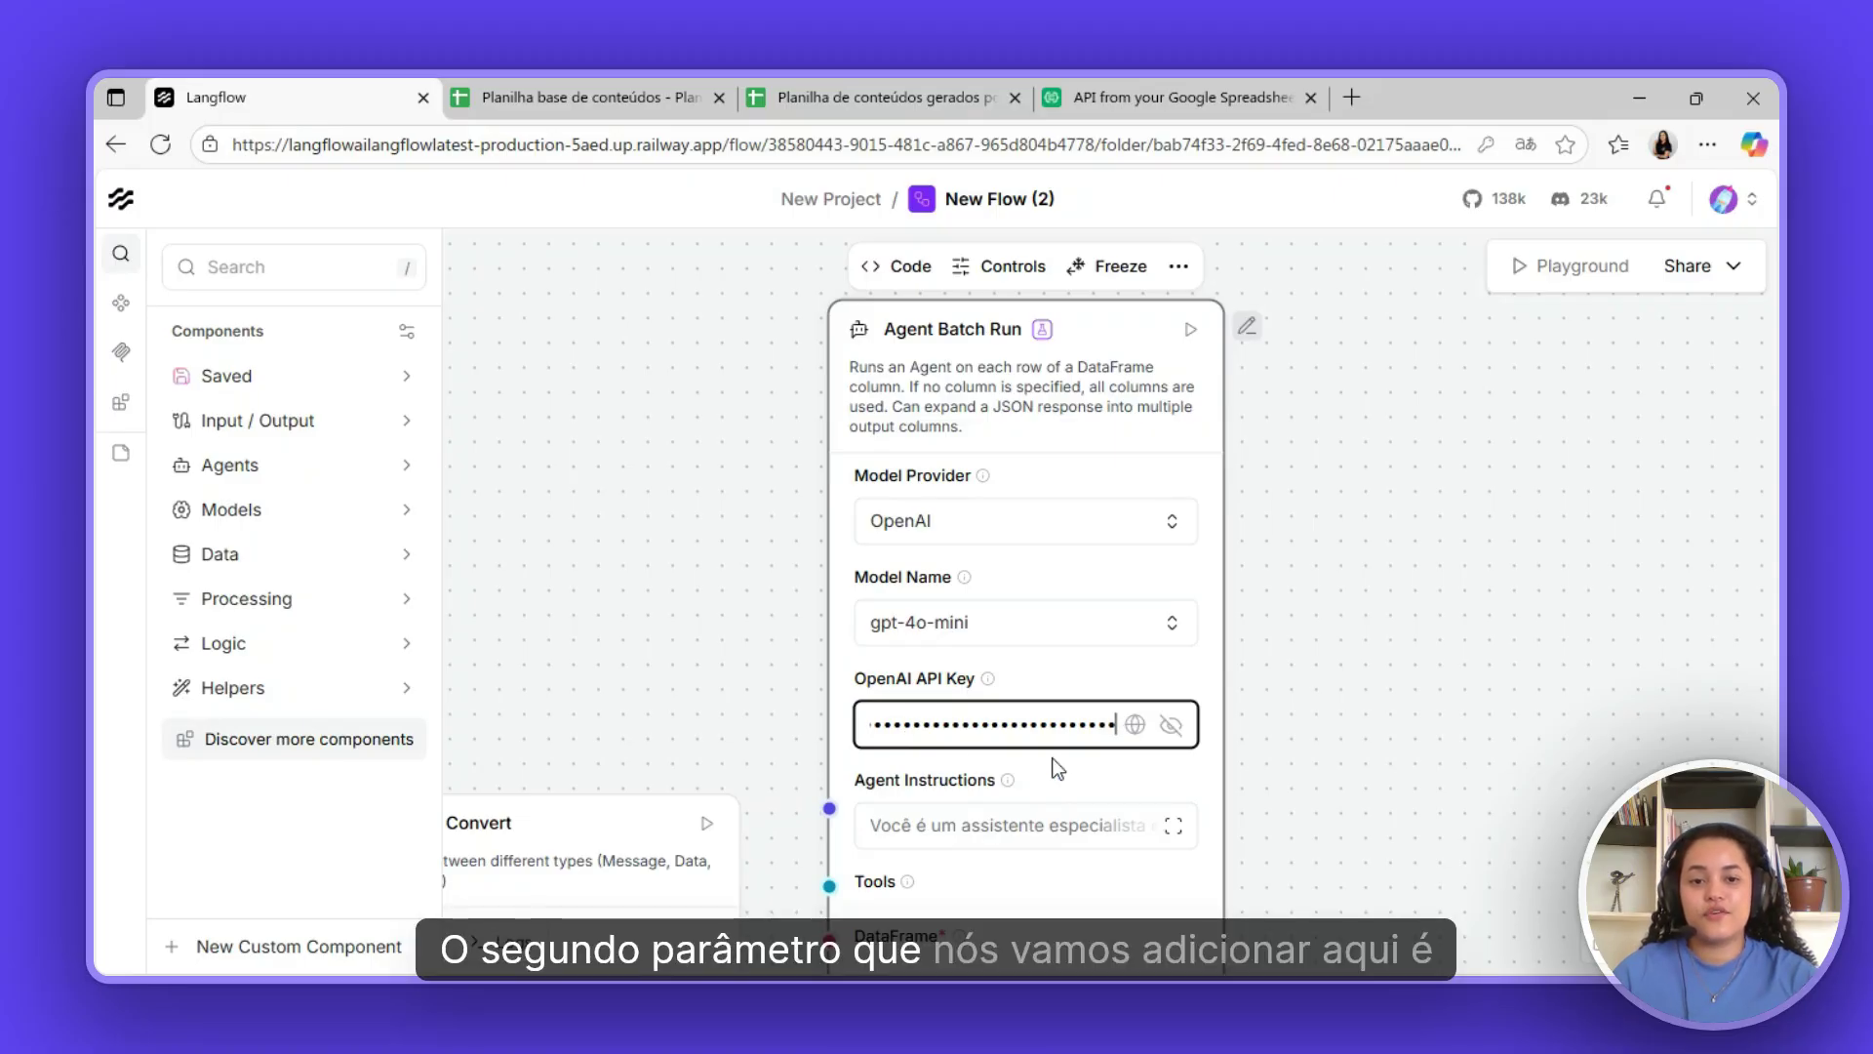
- Search the components for "tavil" and place a Tavily Search API component above Type Convert
drag(1242, 852, 1223, 503)
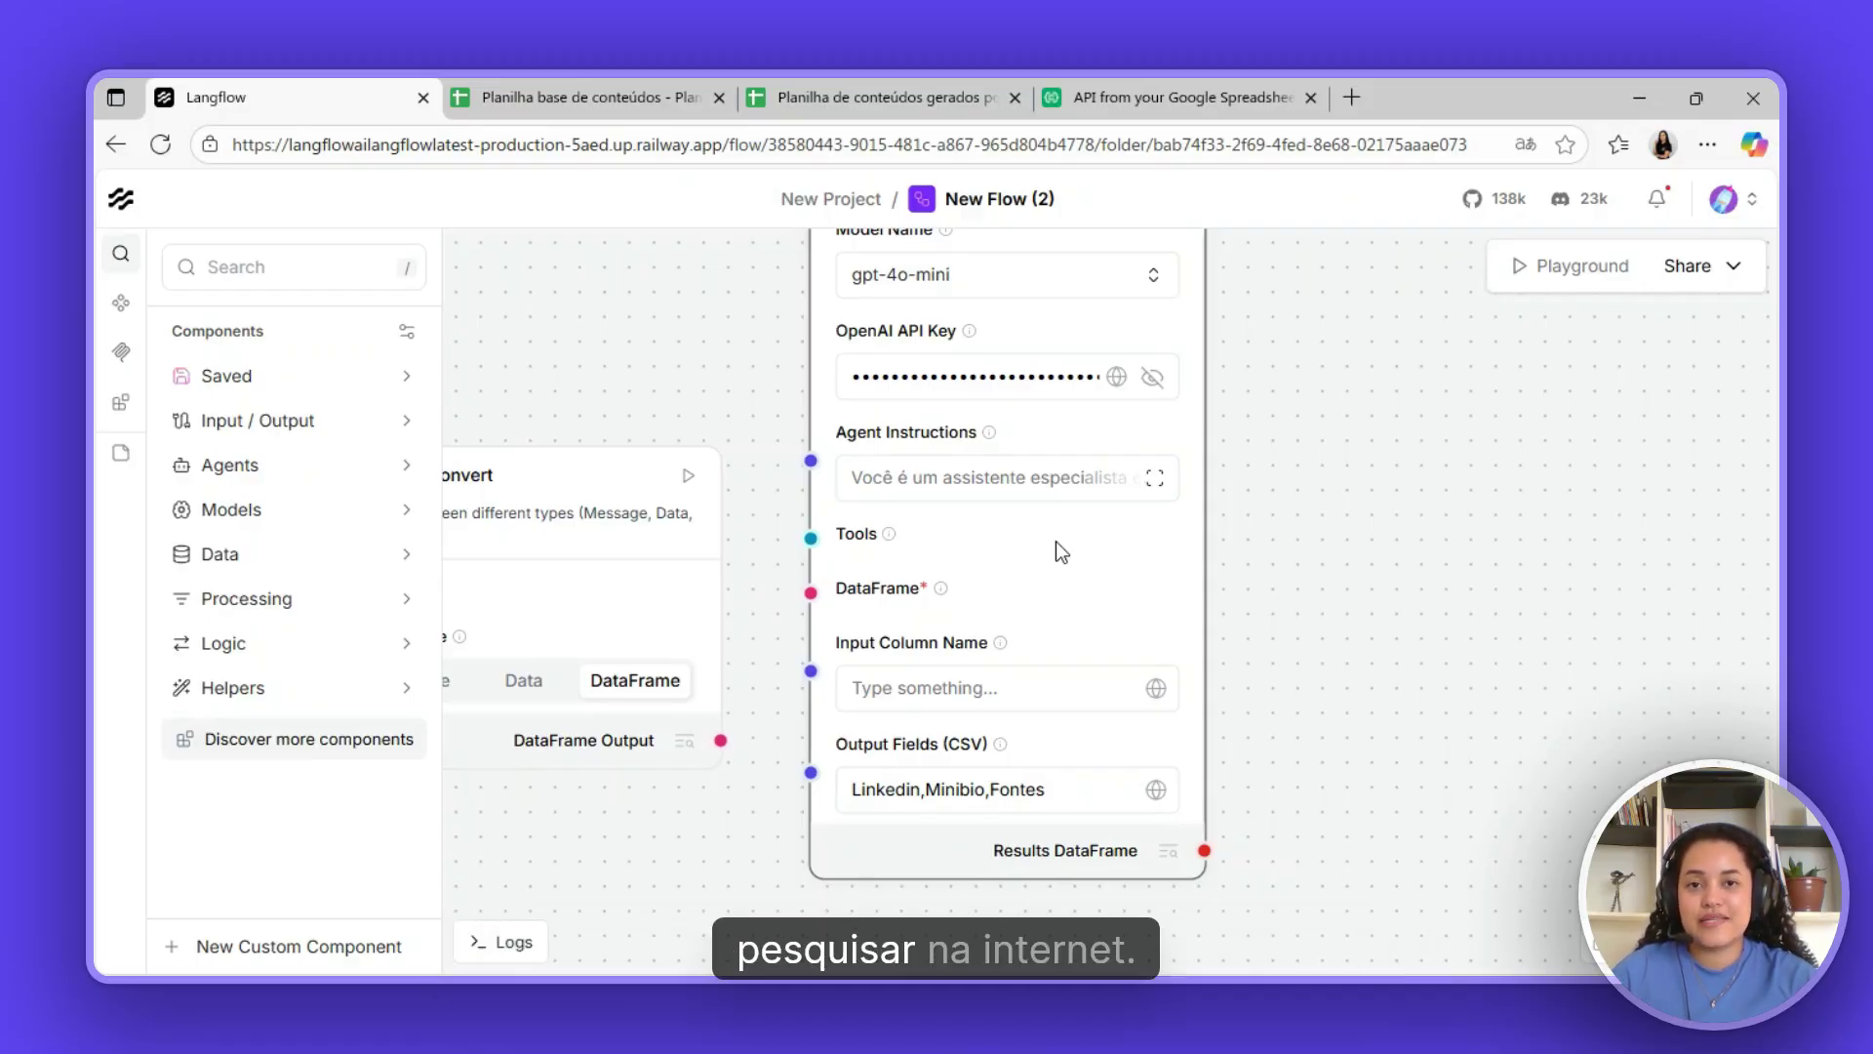
click(988, 447)
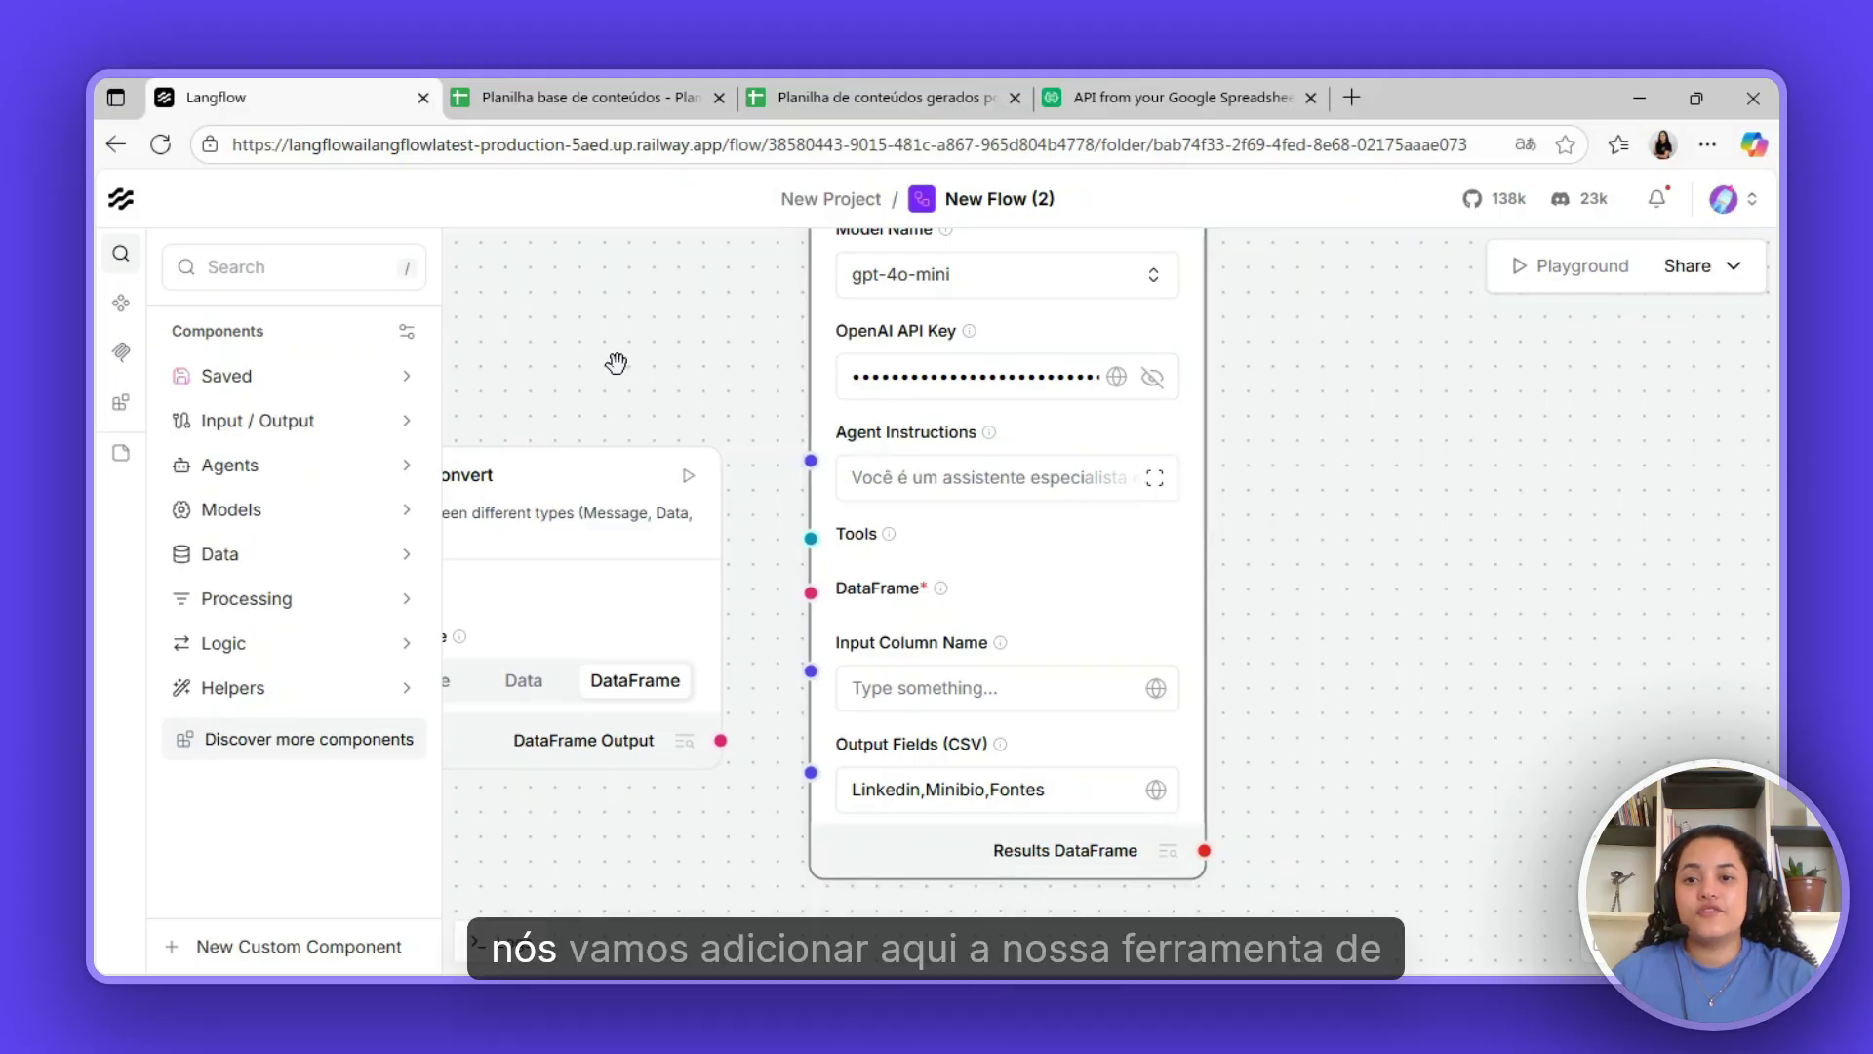
drag(618, 359, 957, 667)
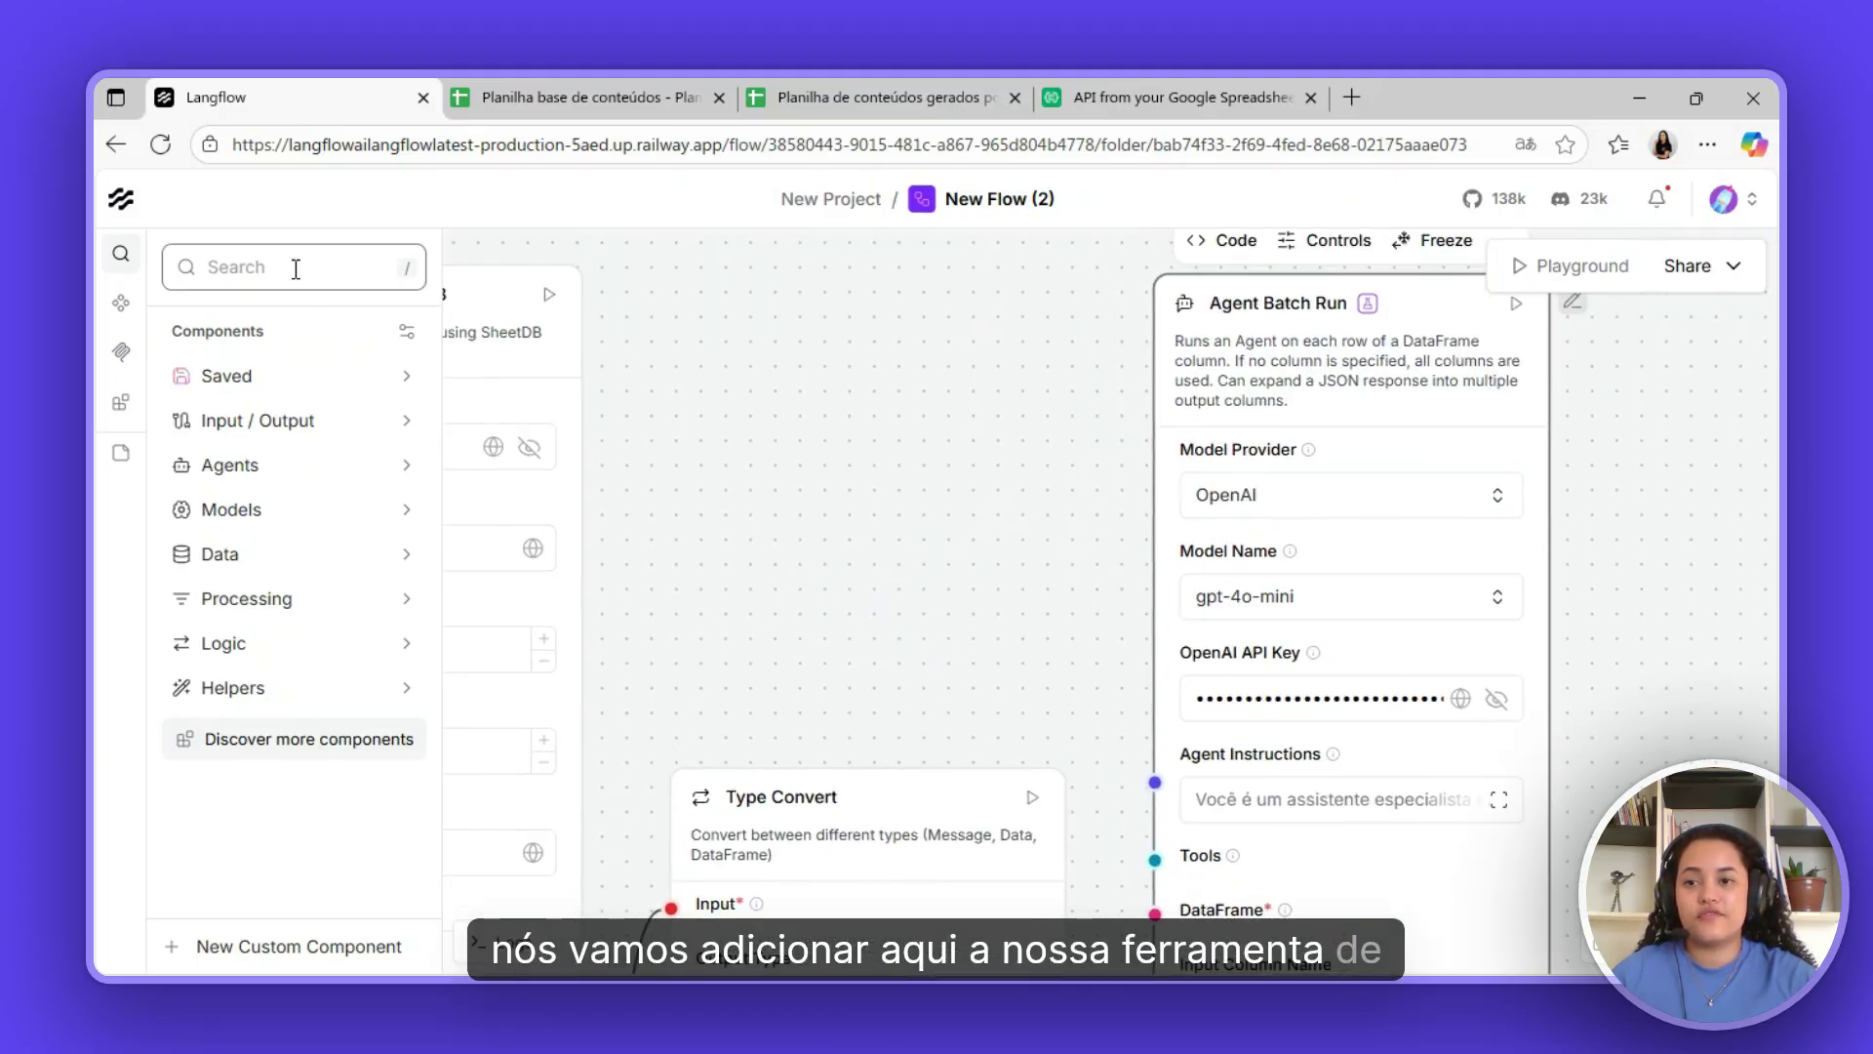
click(410, 266)
text(tavil)
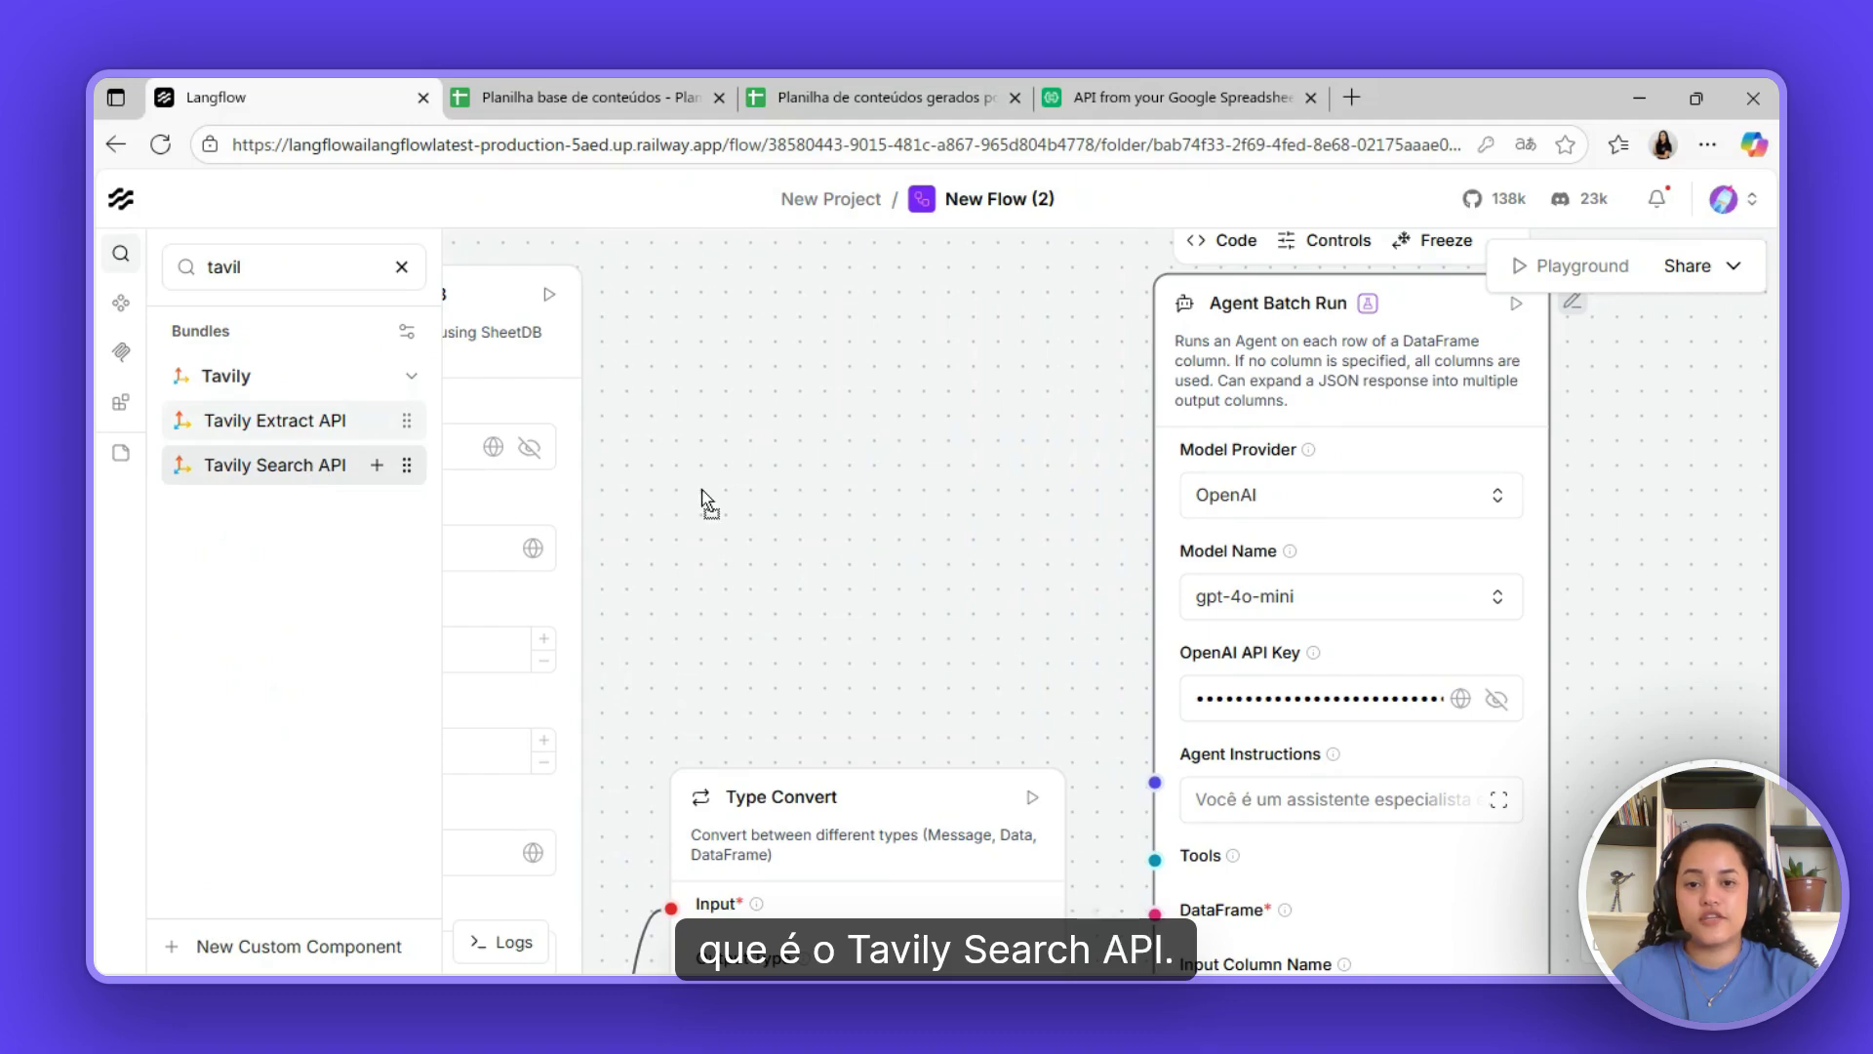
drag(704, 499, 772, 406)
drag(909, 425, 831, 359)
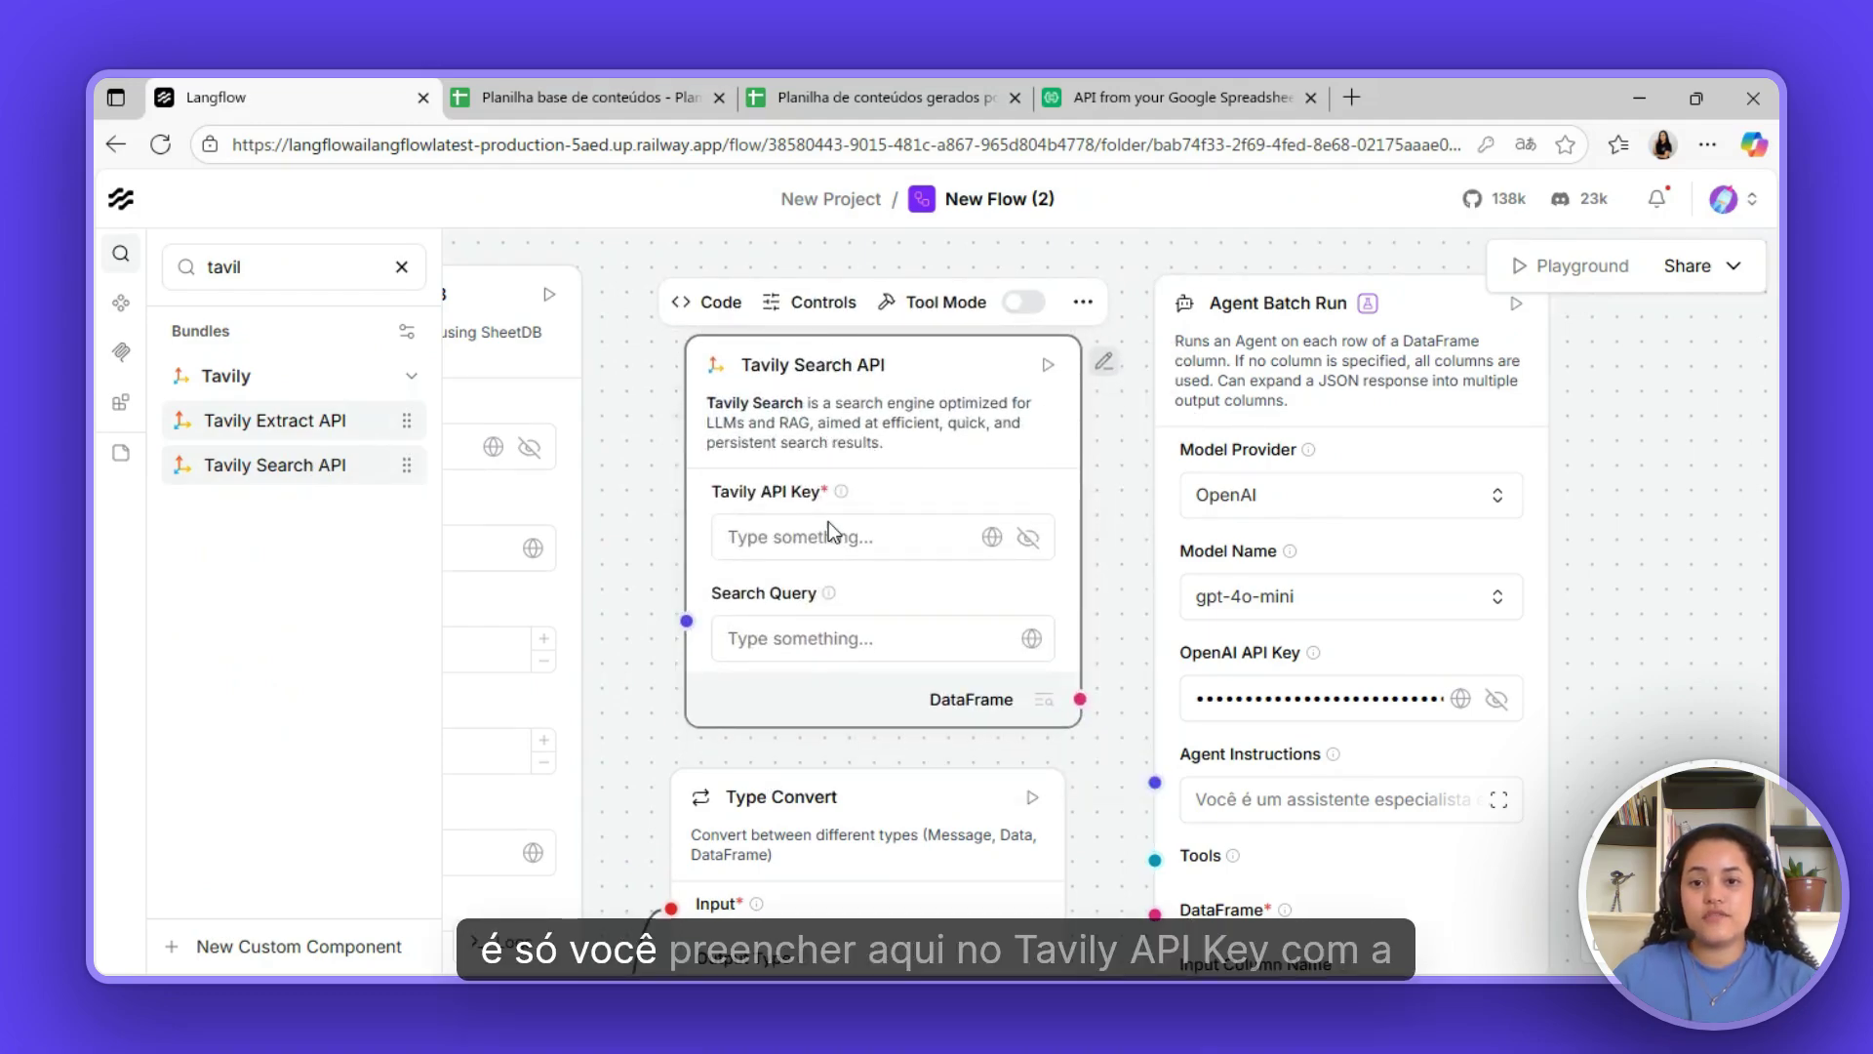
- Paste the Tavily API key into Tavily Search API and enable its Tool Mode
click(787, 536)
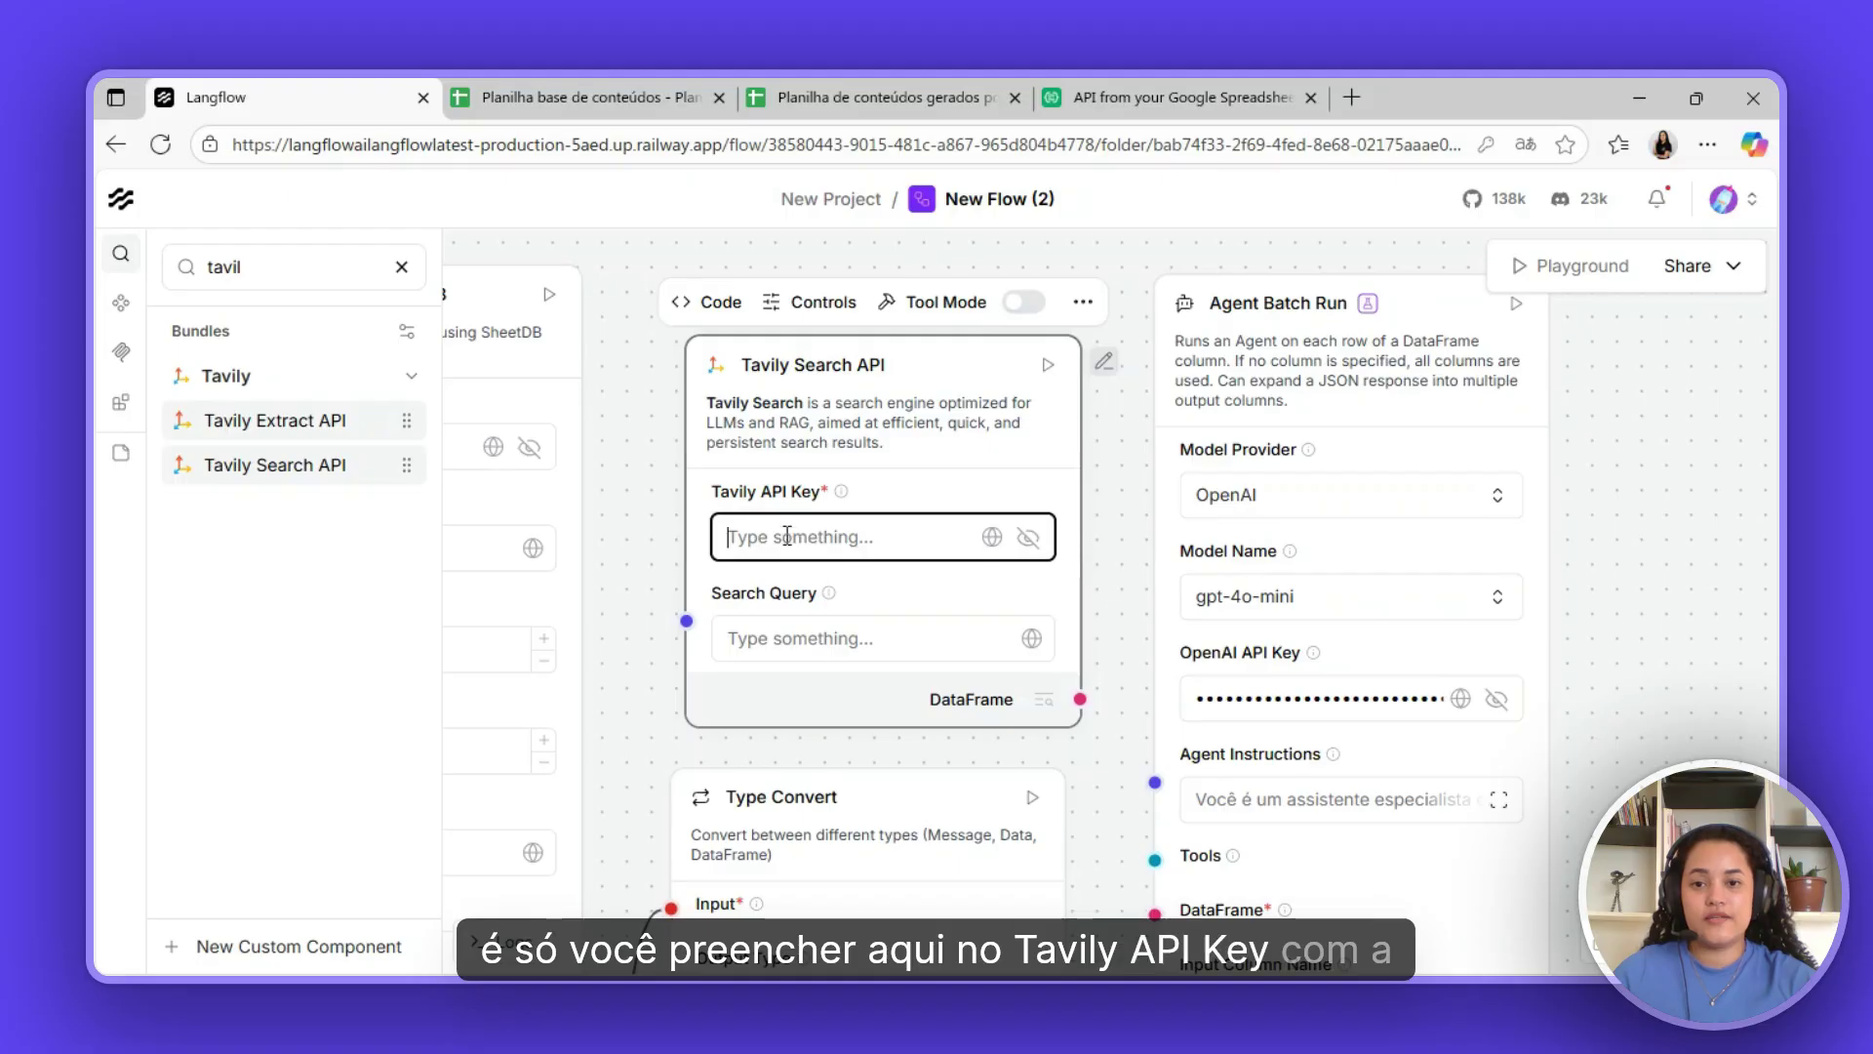
key(ctrl+v)
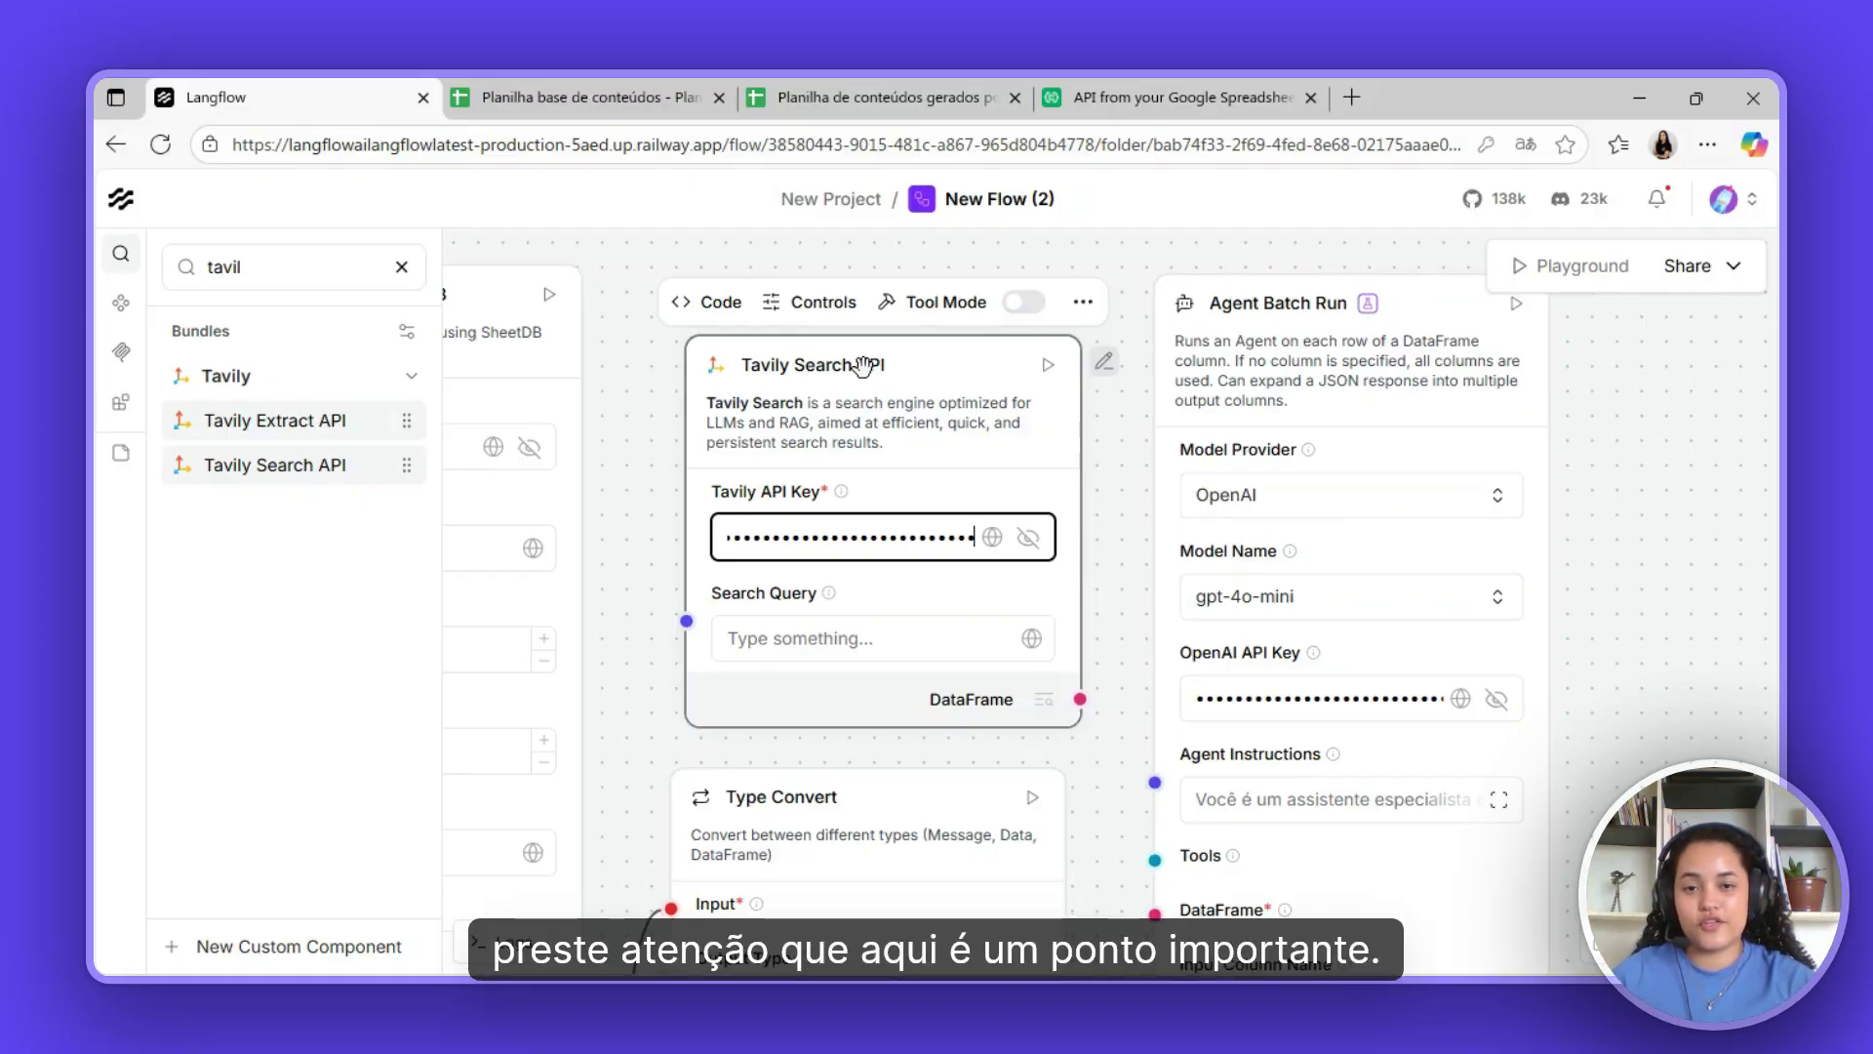
drag(948, 372, 950, 366)
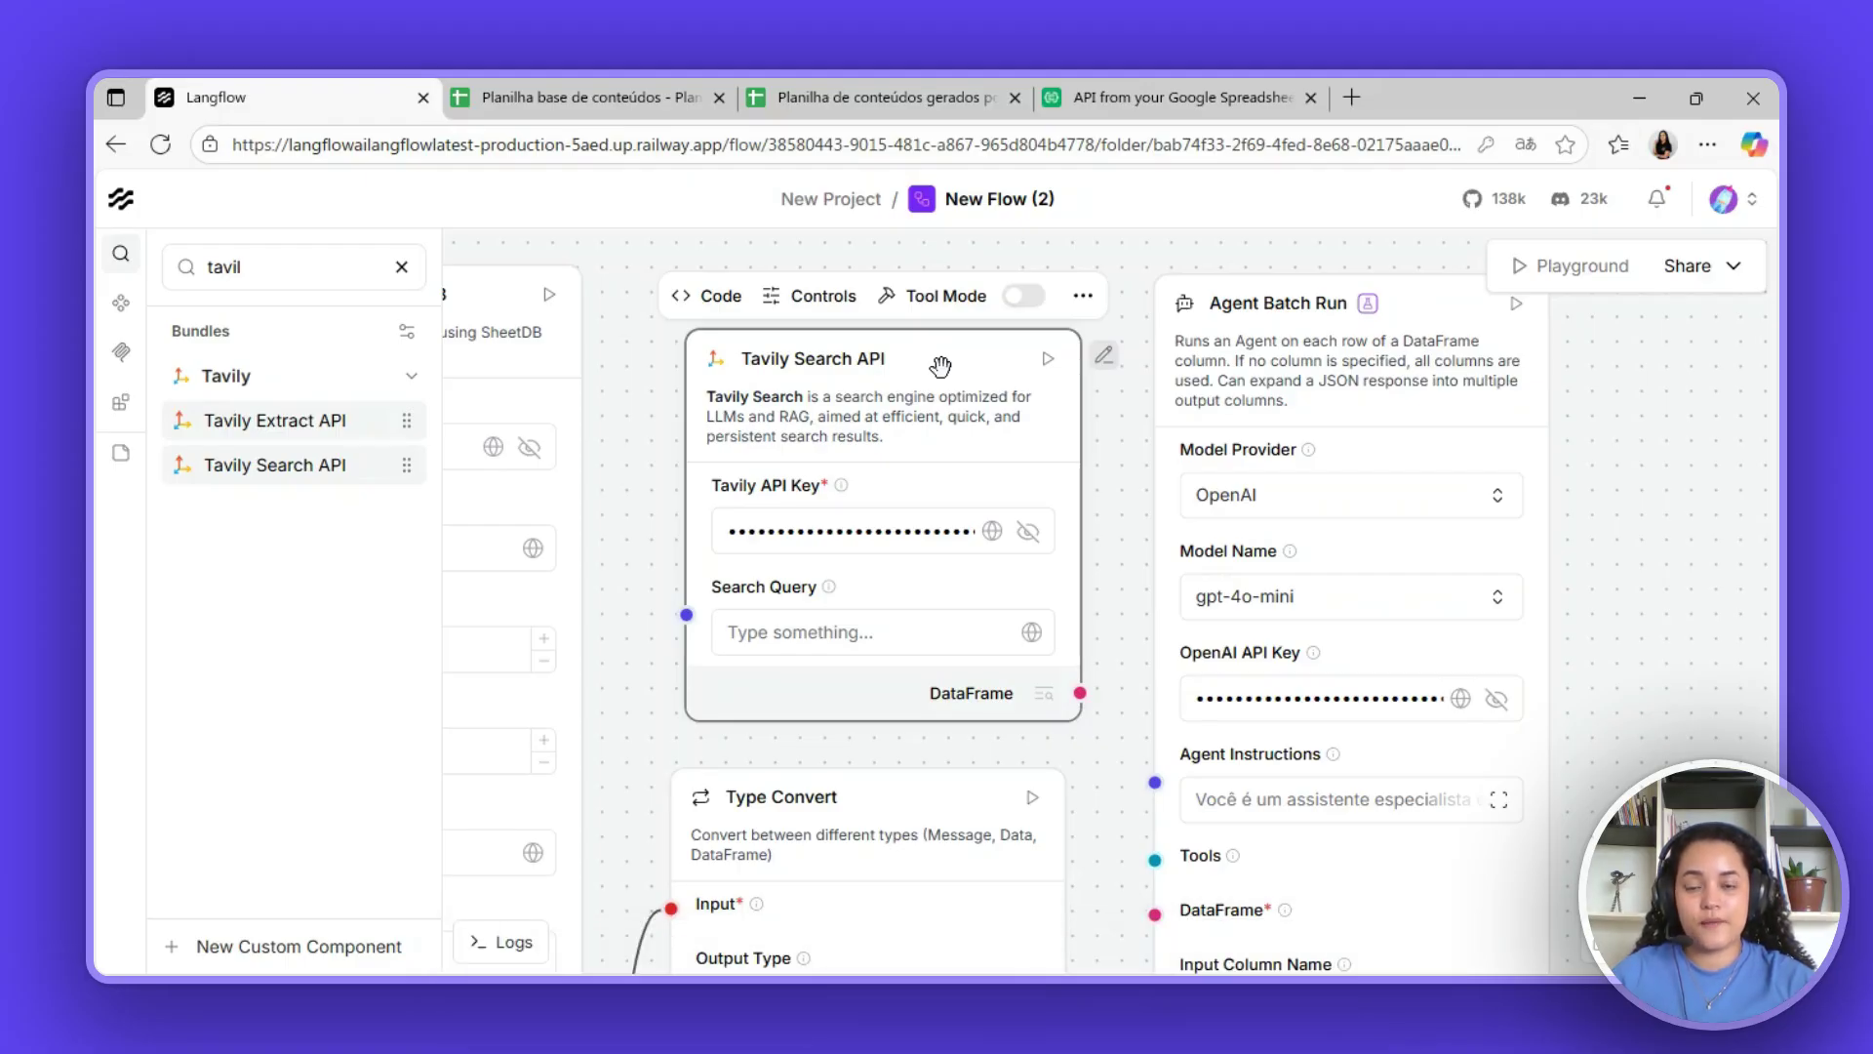
click(1024, 297)
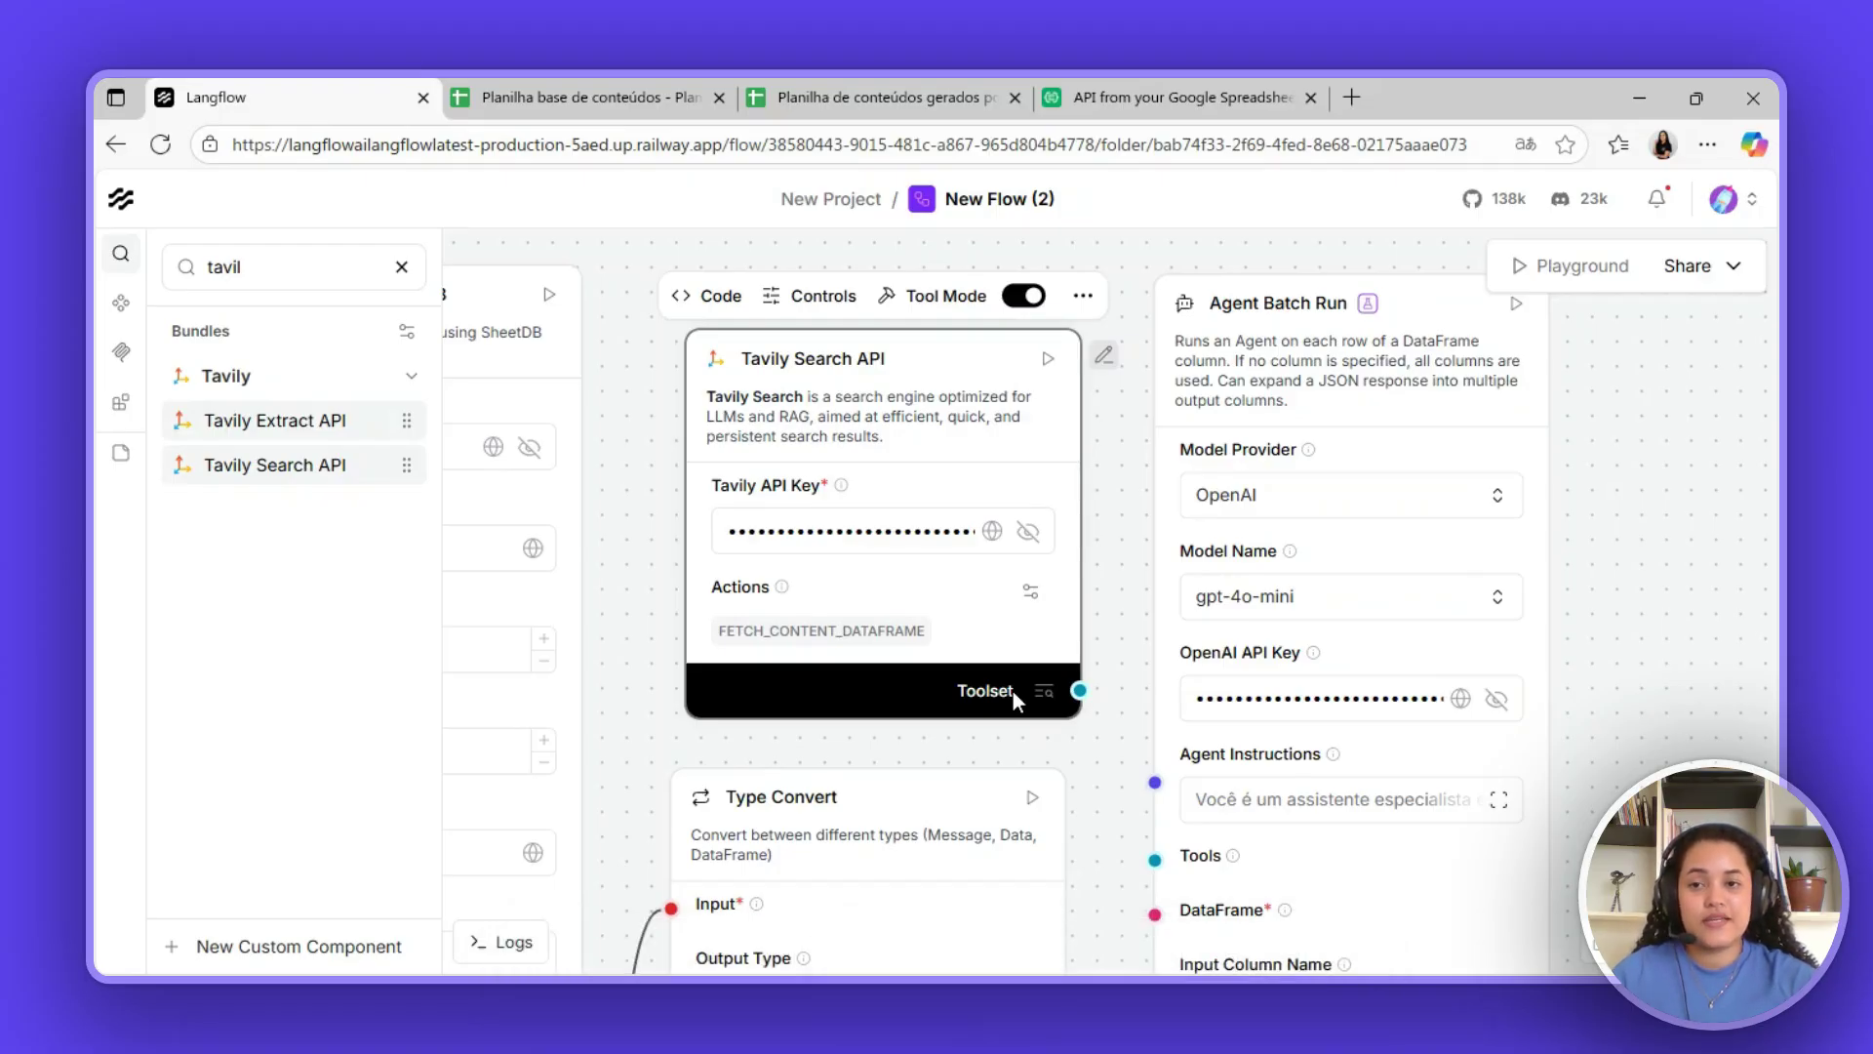
- Add the saved Generate Gemini & Upload Image component and position it above Tavily Search API
click(401, 266)
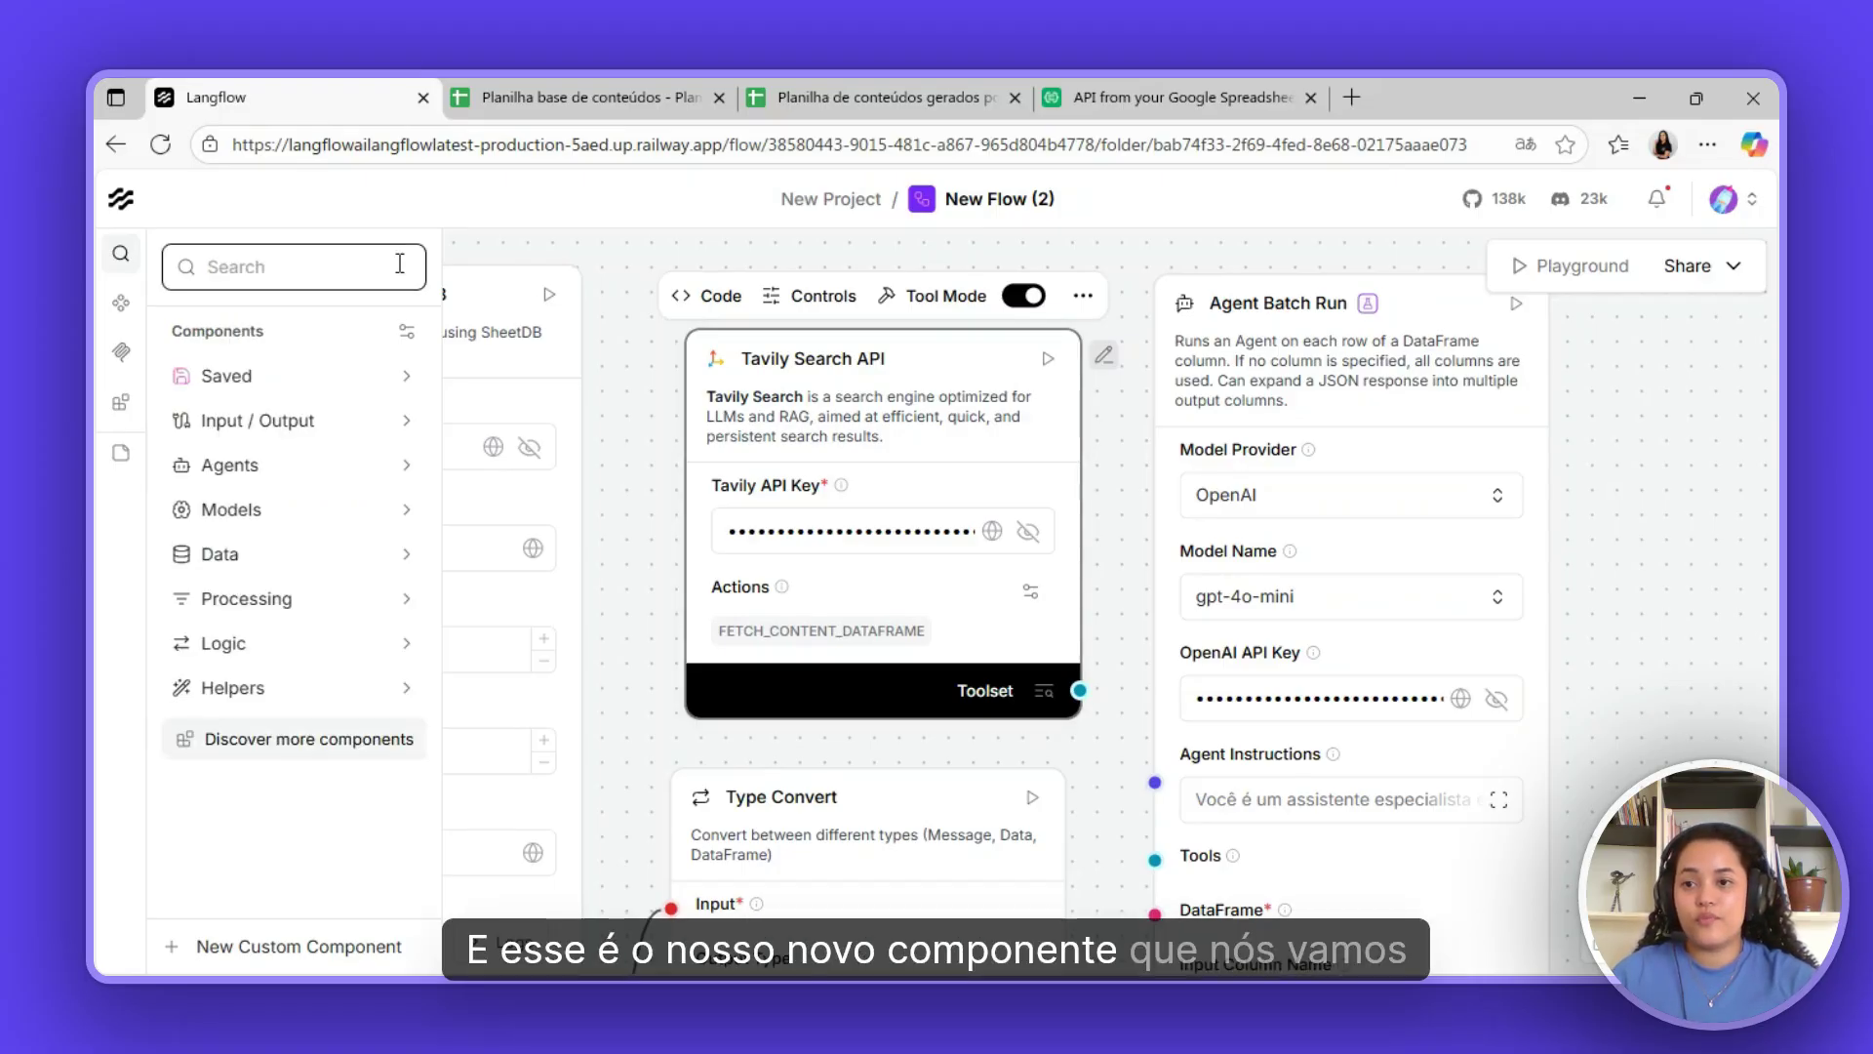
click(412, 380)
scroll(1117, 403, up, 3)
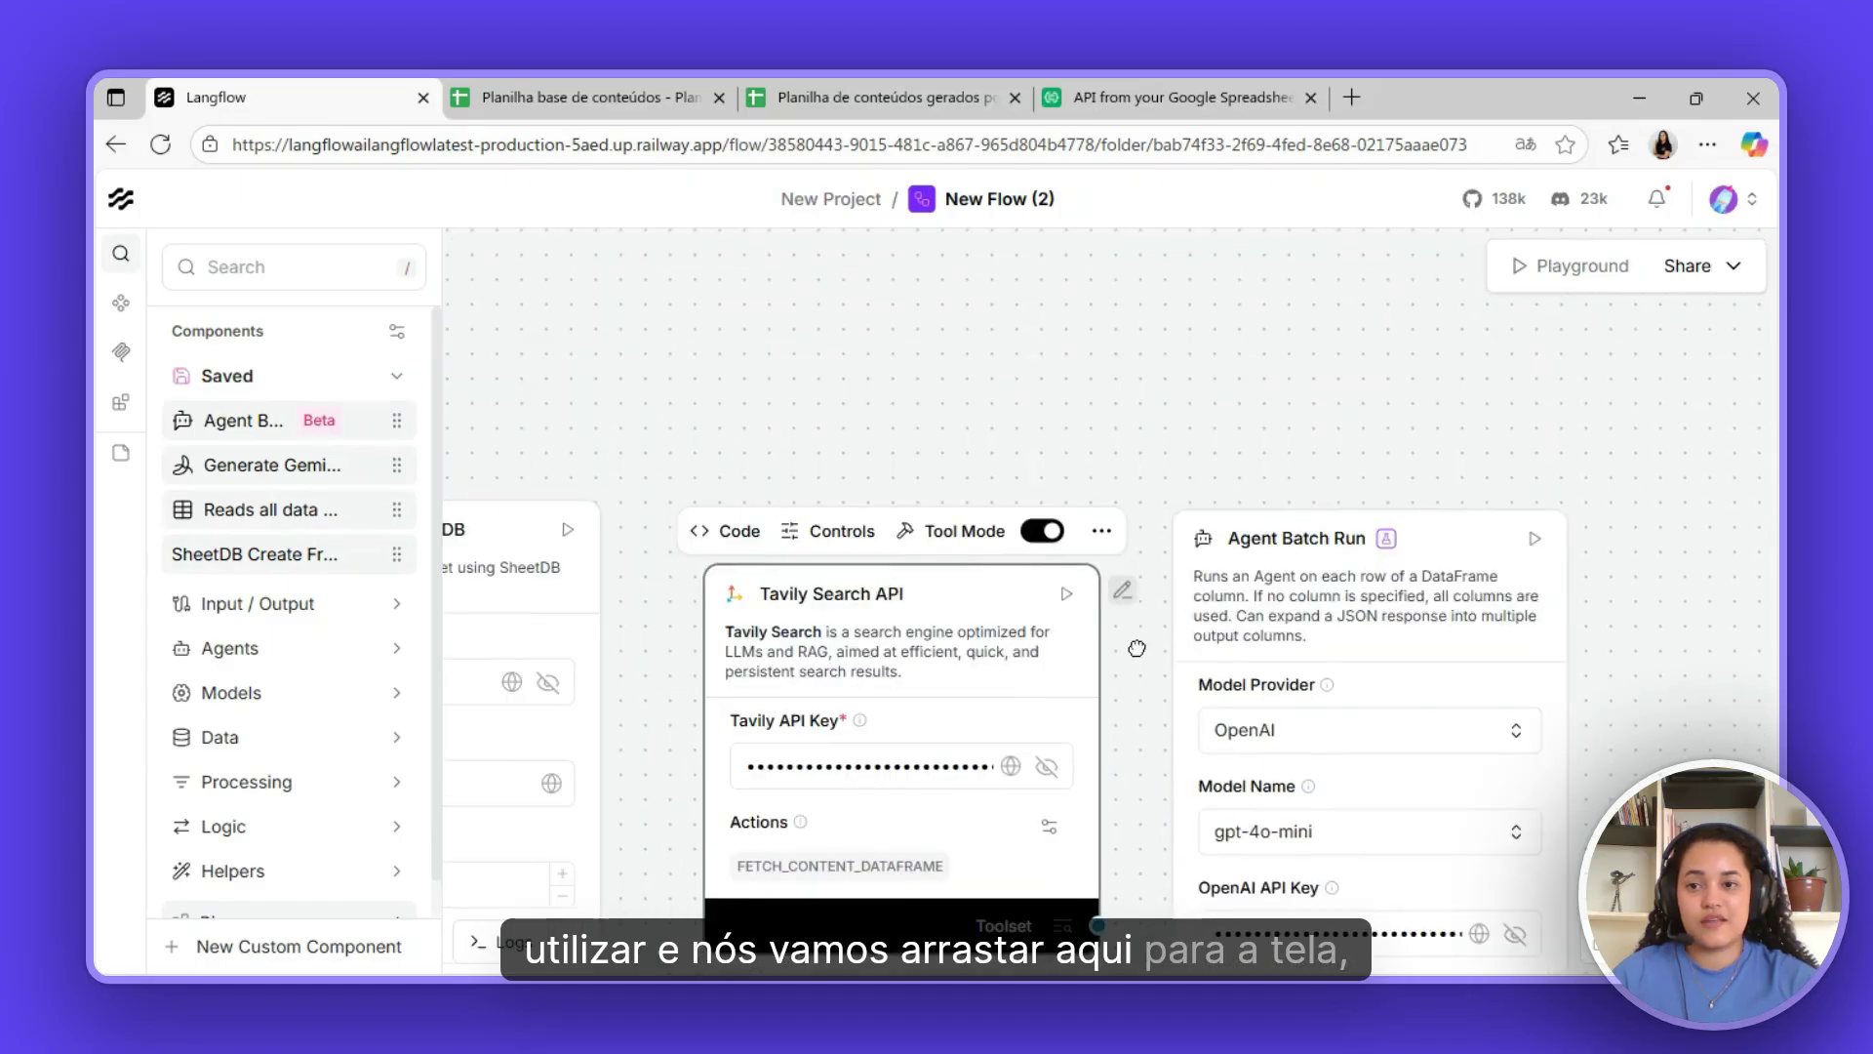
drag(303, 468, 820, 314)
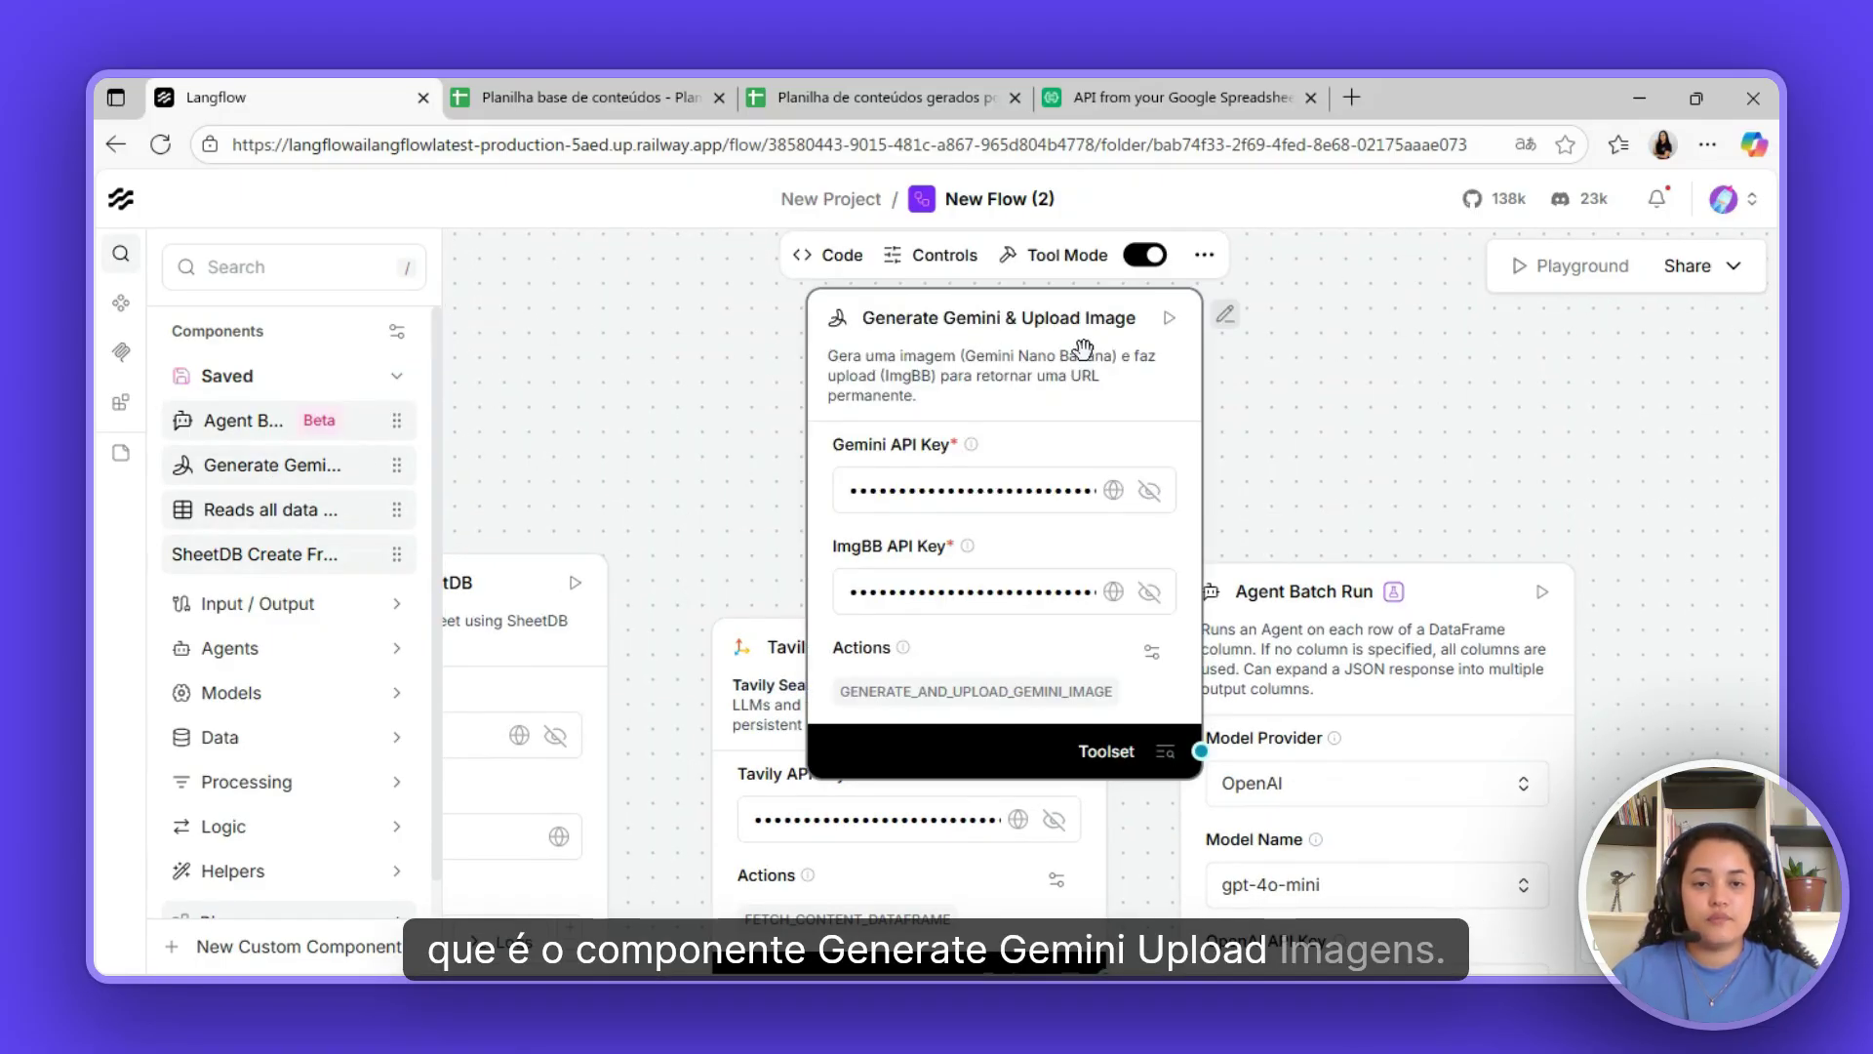
scroll(1293, 443, down, 2)
drag(1383, 459, 1267, 512)
drag(987, 410, 910, 249)
drag(1111, 401, 1190, 480)
drag(909, 351, 918, 323)
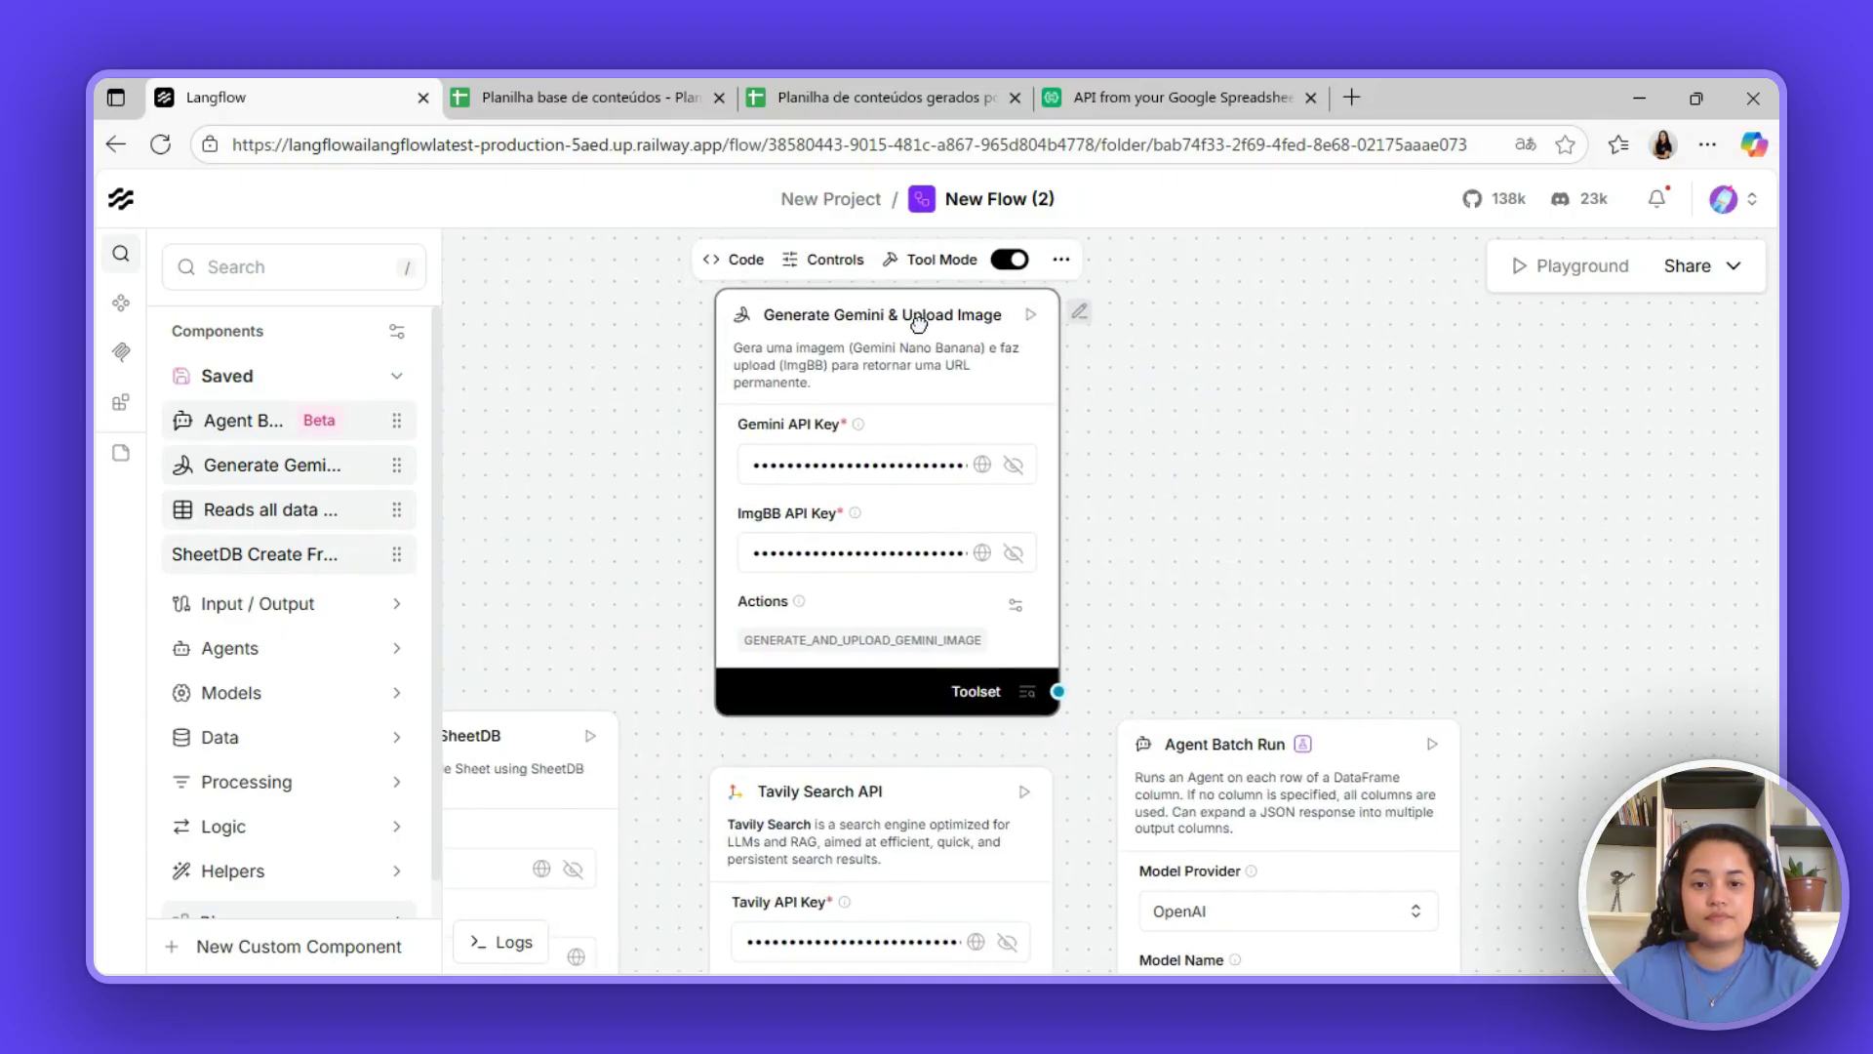
click(1149, 414)
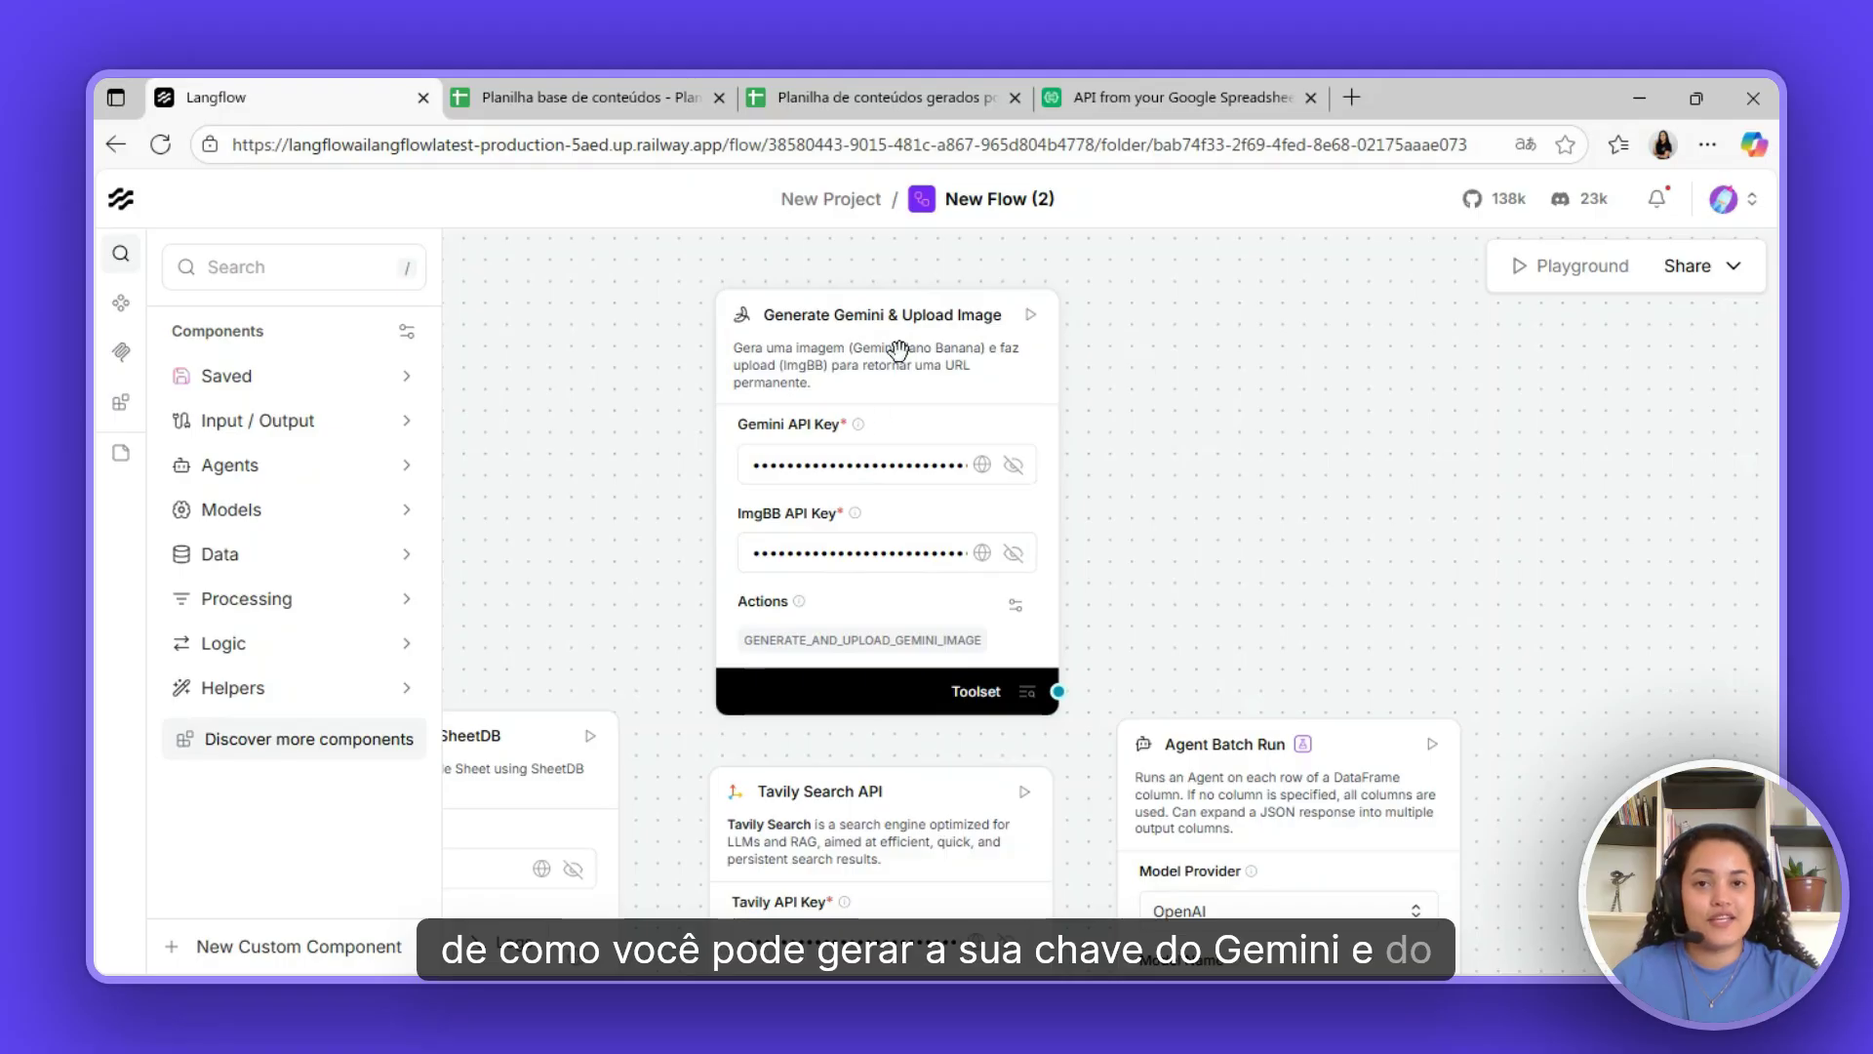
click(931, 318)
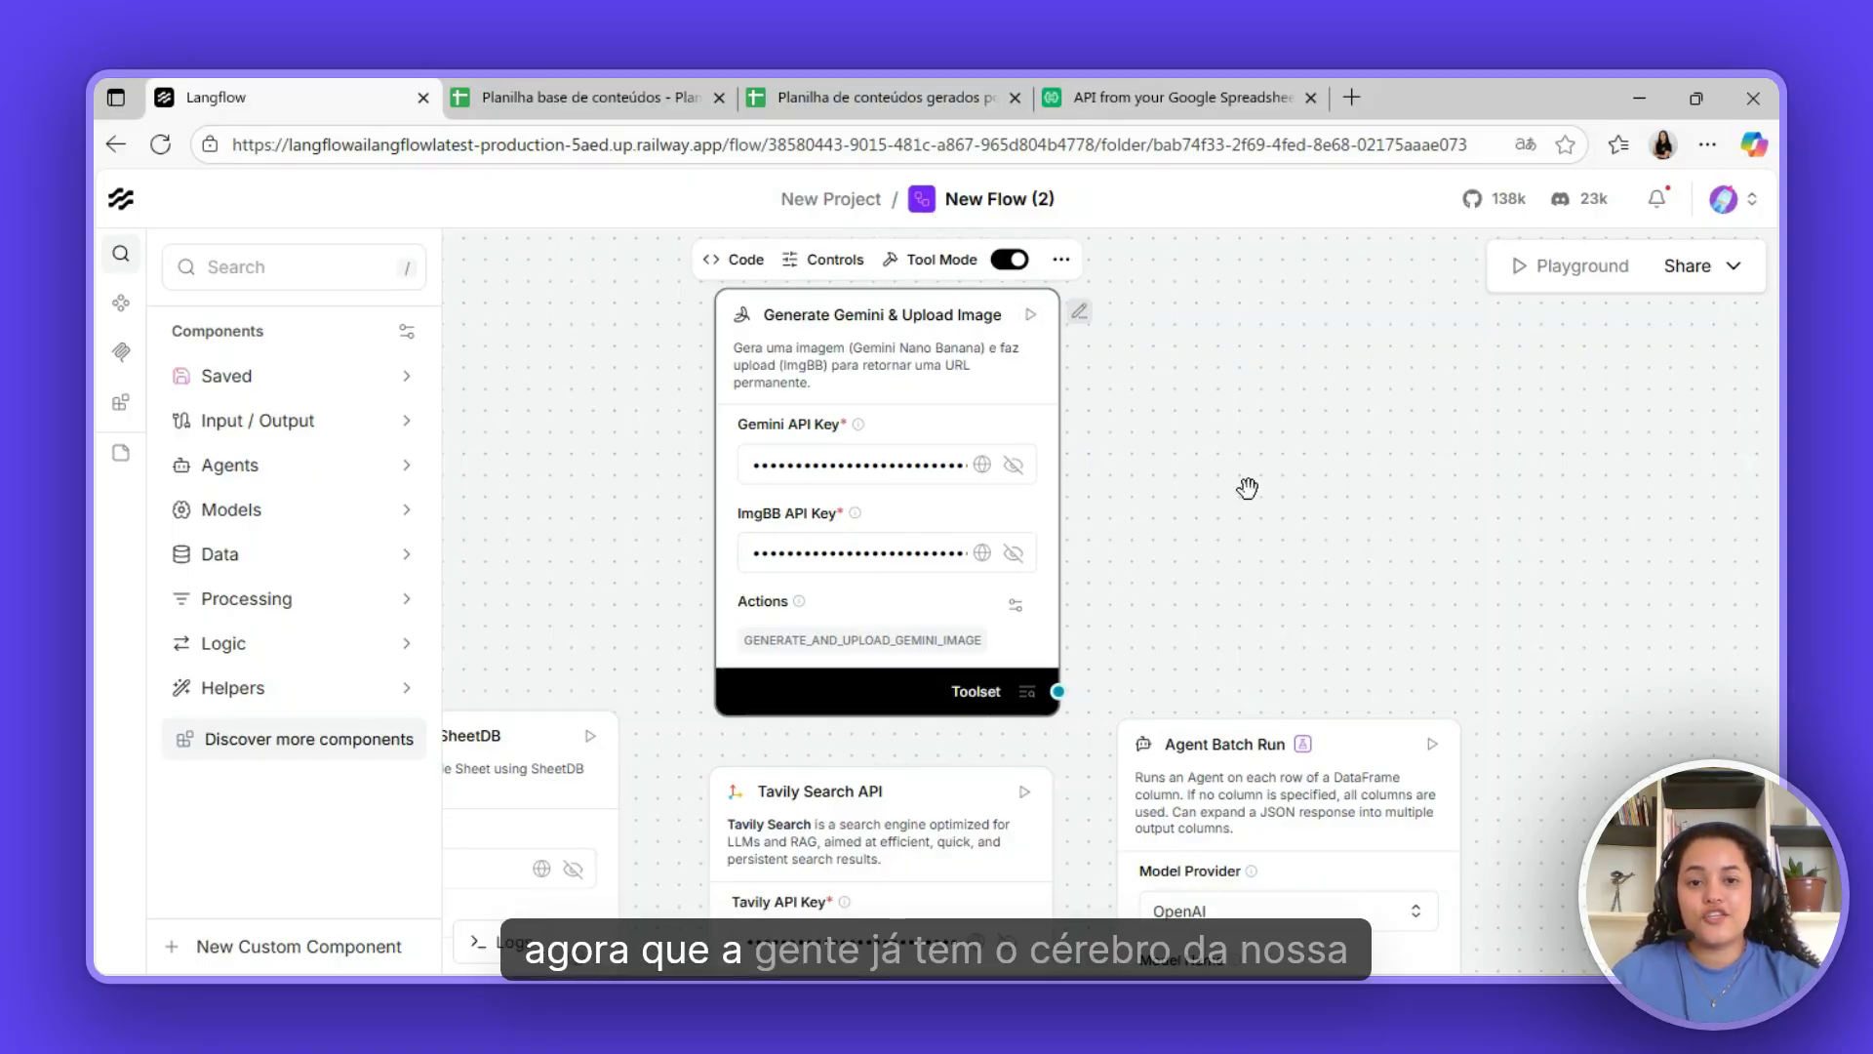
- Rearrange the flow by moving Agent Batch Run further right and higher, and Reads all data - SheetDB higher
scroll(1249, 488, down, 3)
scroll(1451, 536, down, 5)
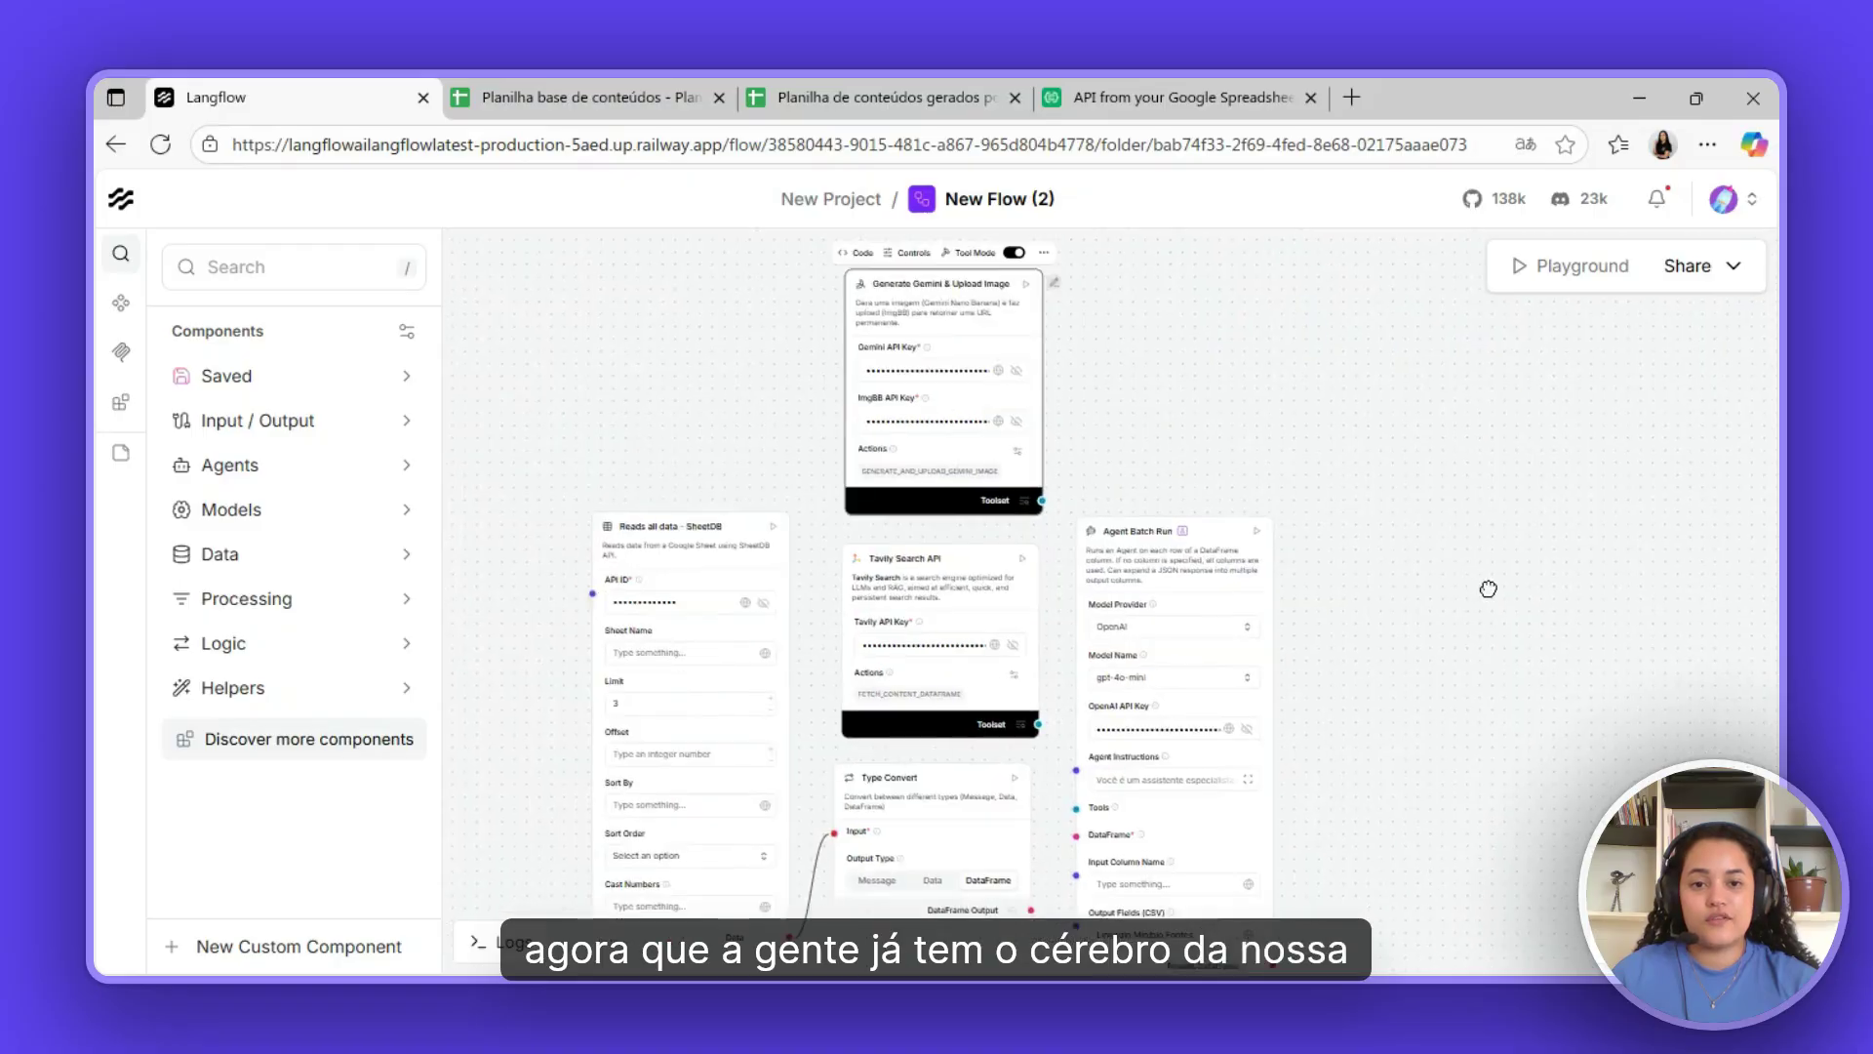
drag(1188, 605, 1240, 572)
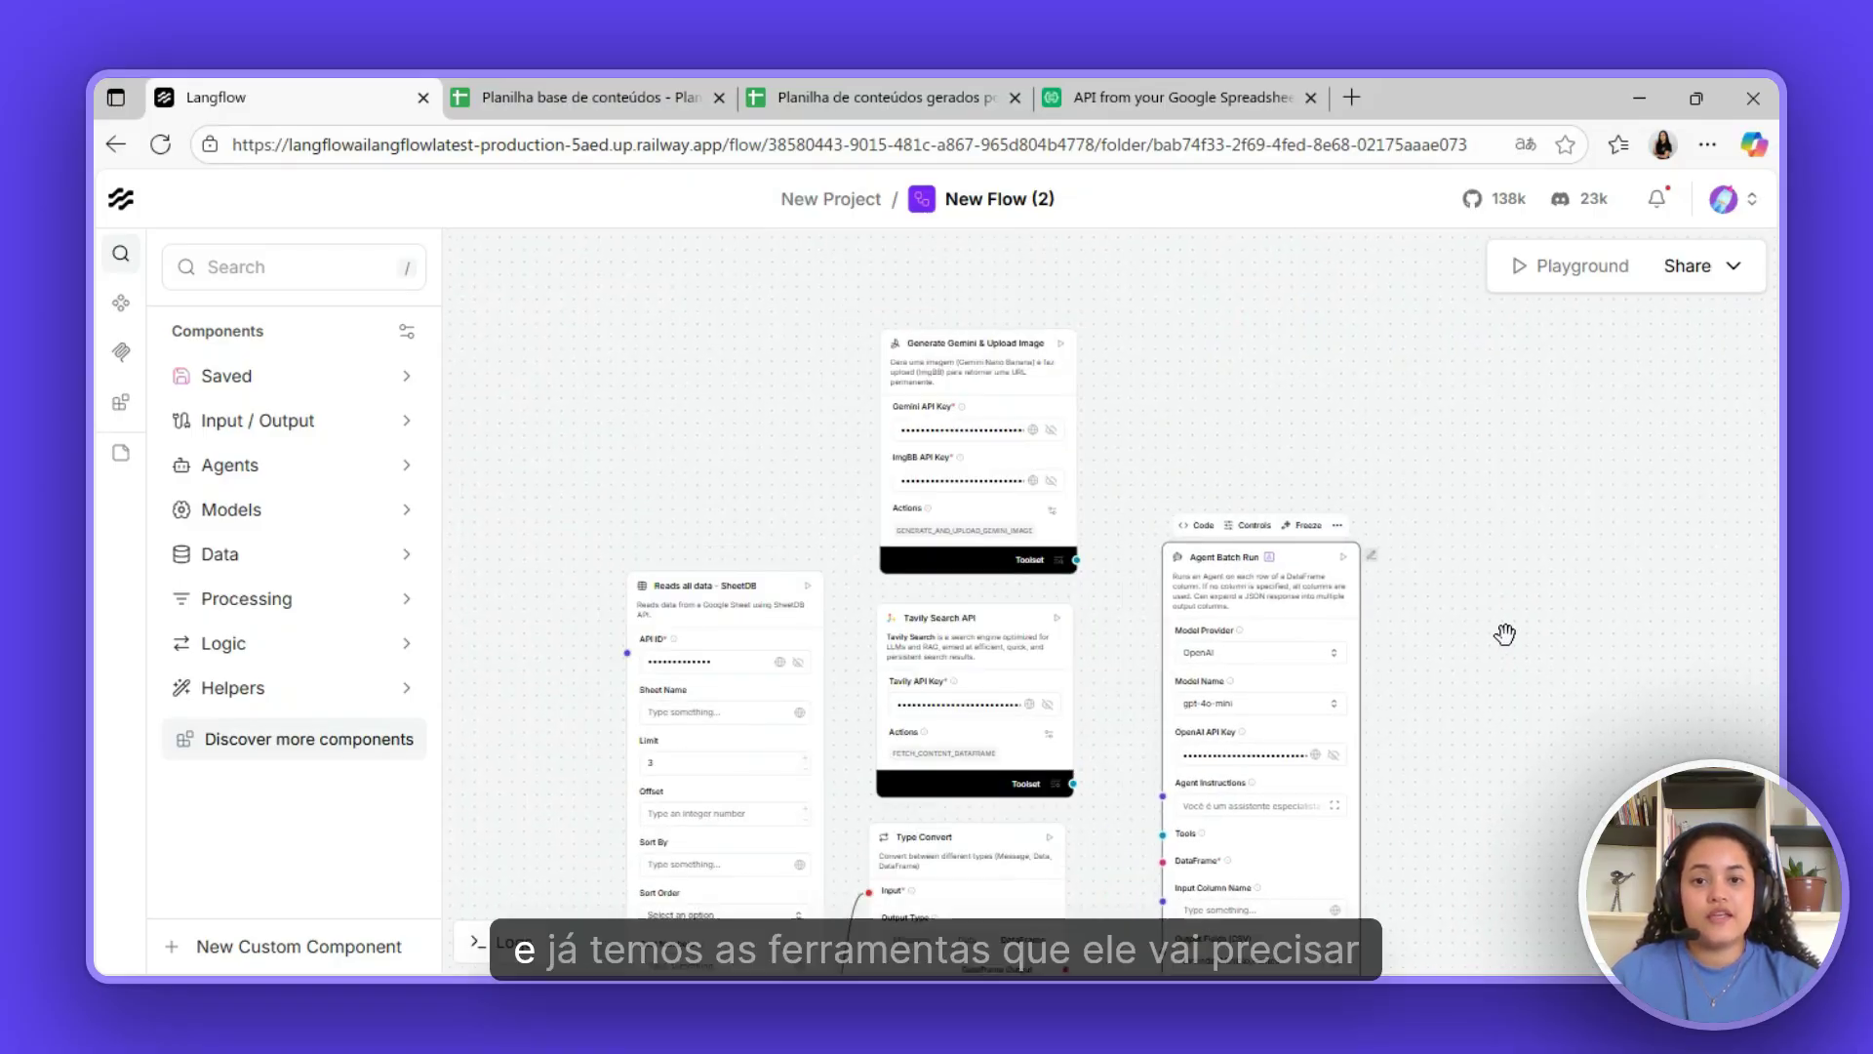
drag(1502, 635, 1451, 581)
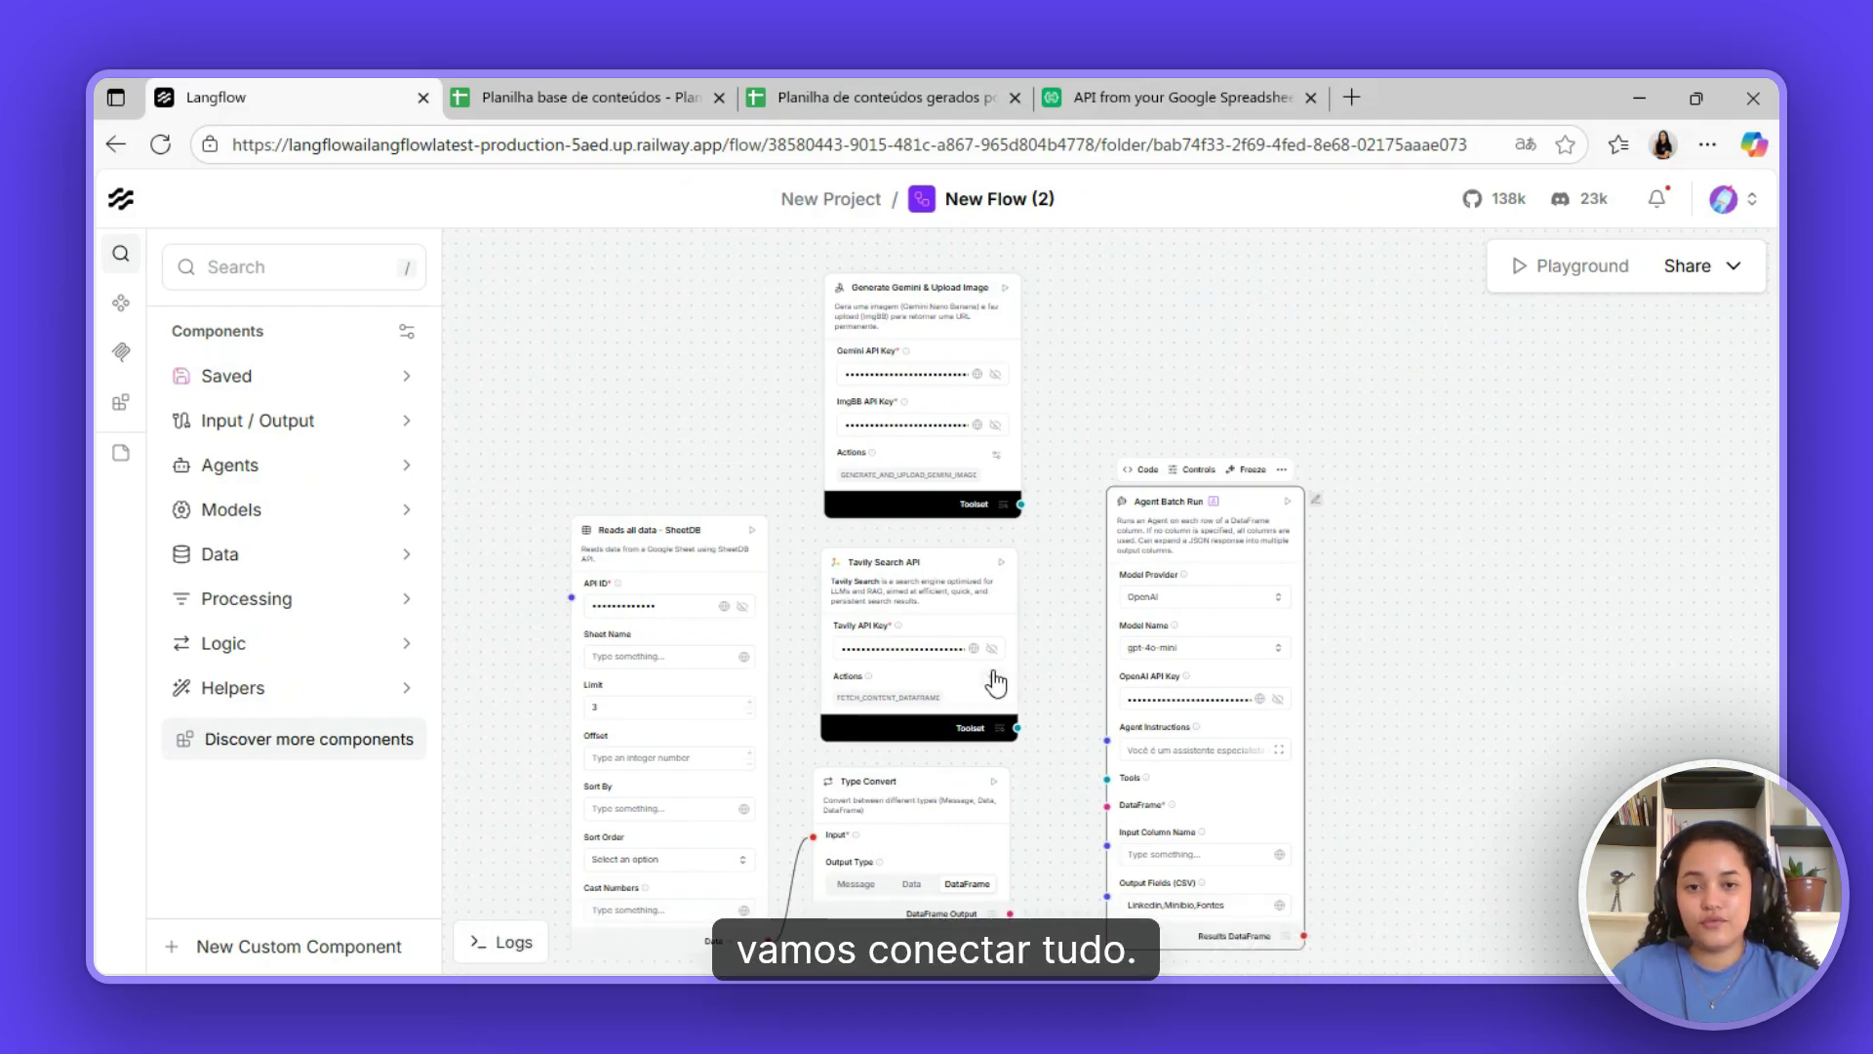
drag(698, 536, 669, 397)
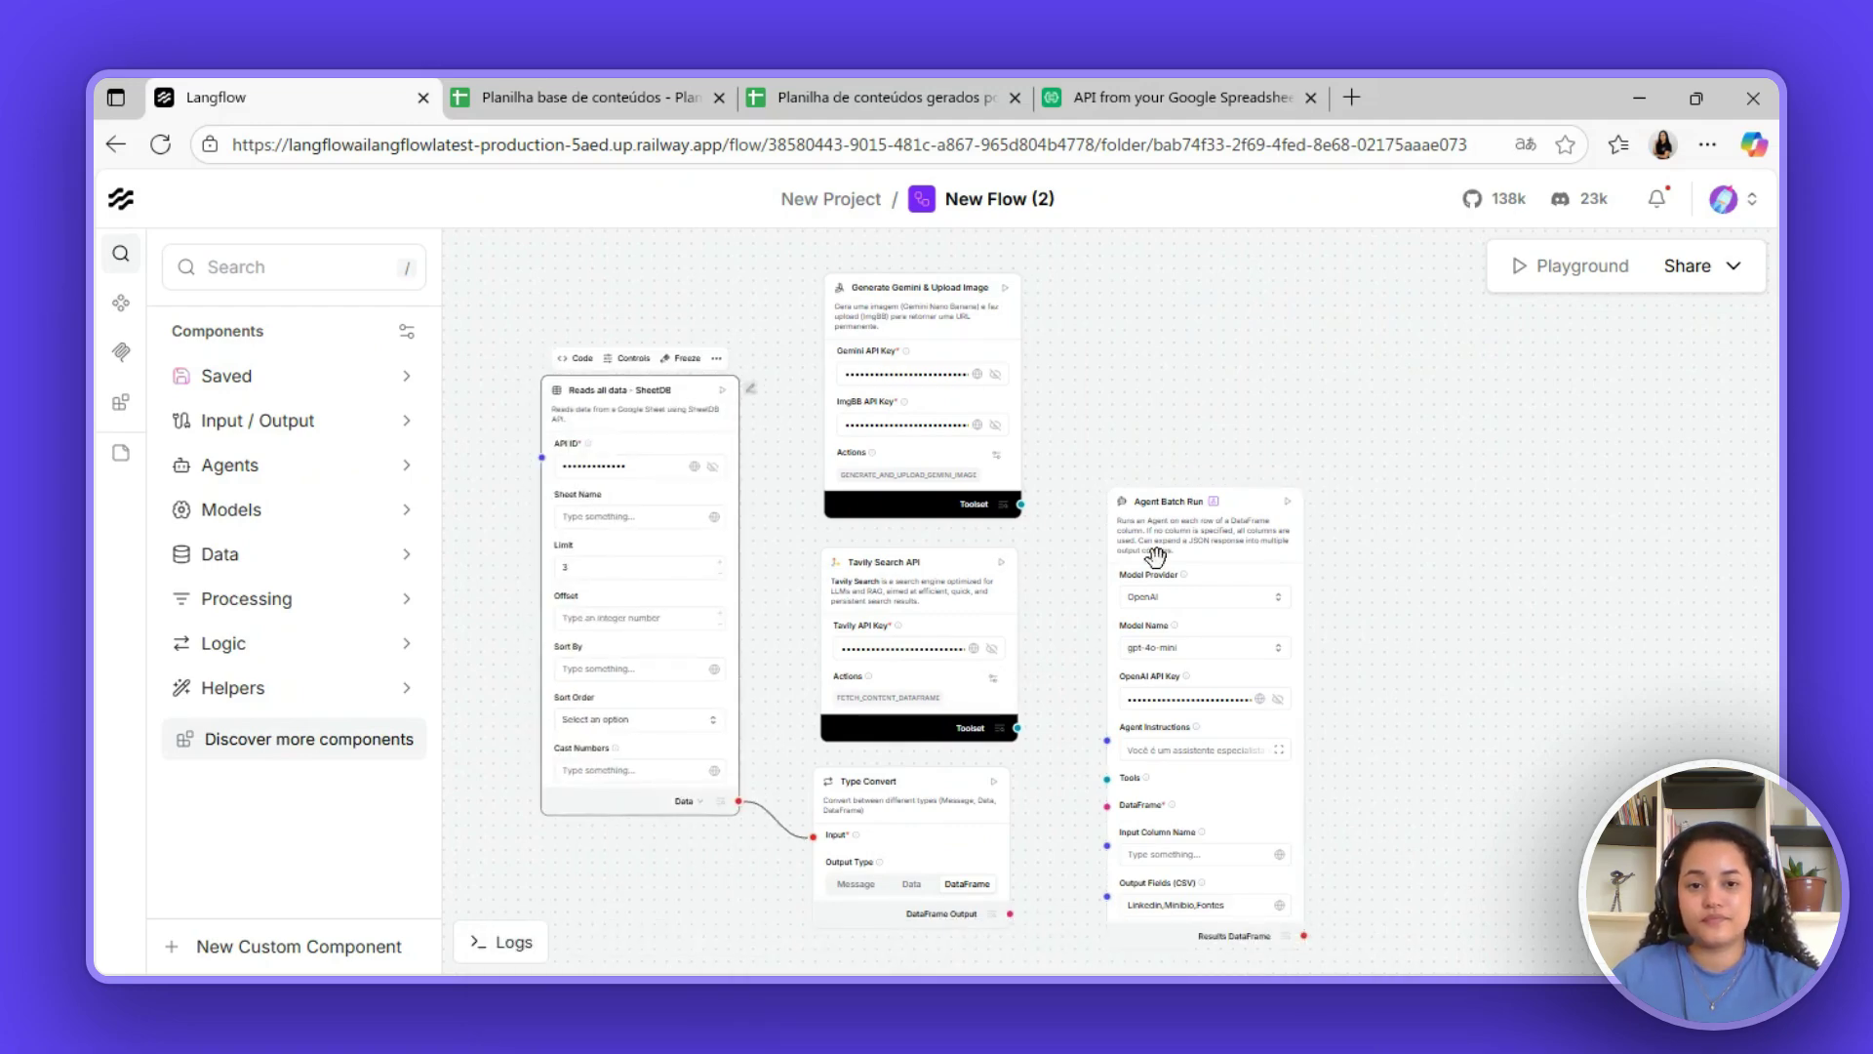
drag(1191, 564, 1186, 476)
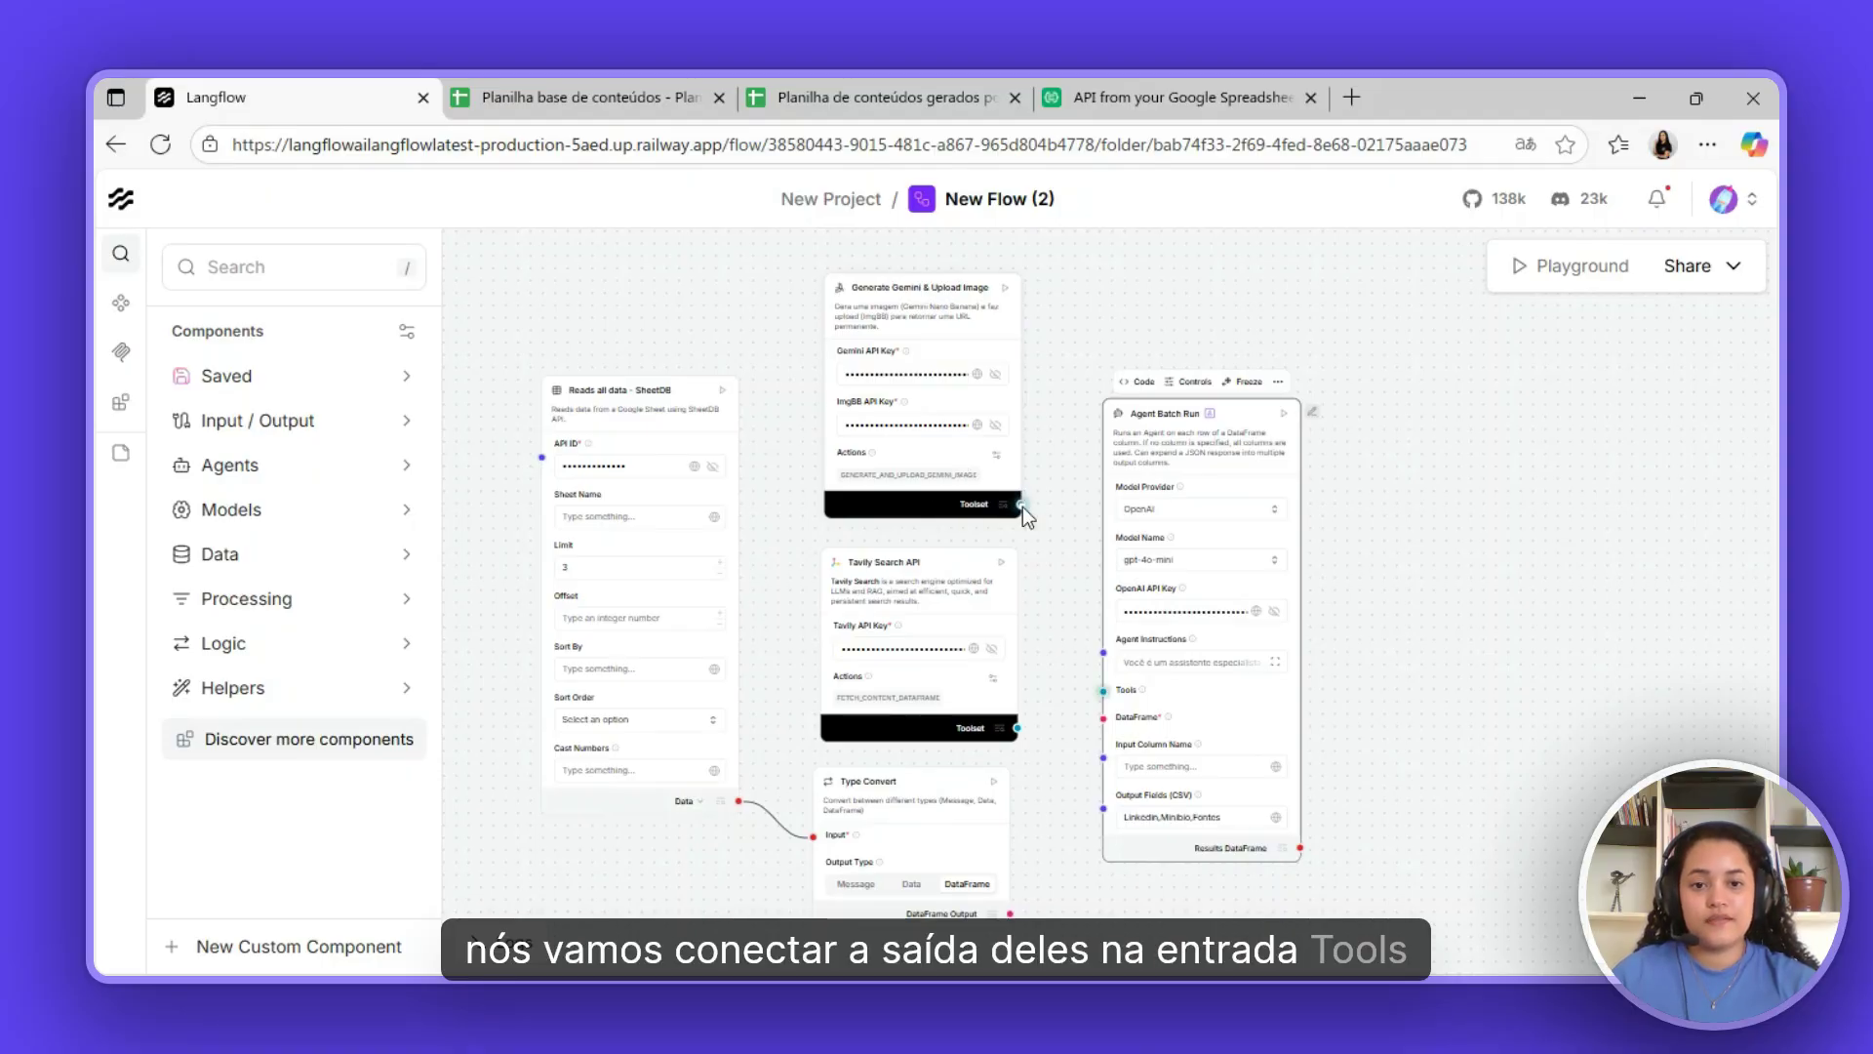
- Connect both Toolset outputs to the Tools input of Agent Batch Run, and Type Convert's DataFrame Output to its DataFrame input
drag(1021, 504, 1108, 697)
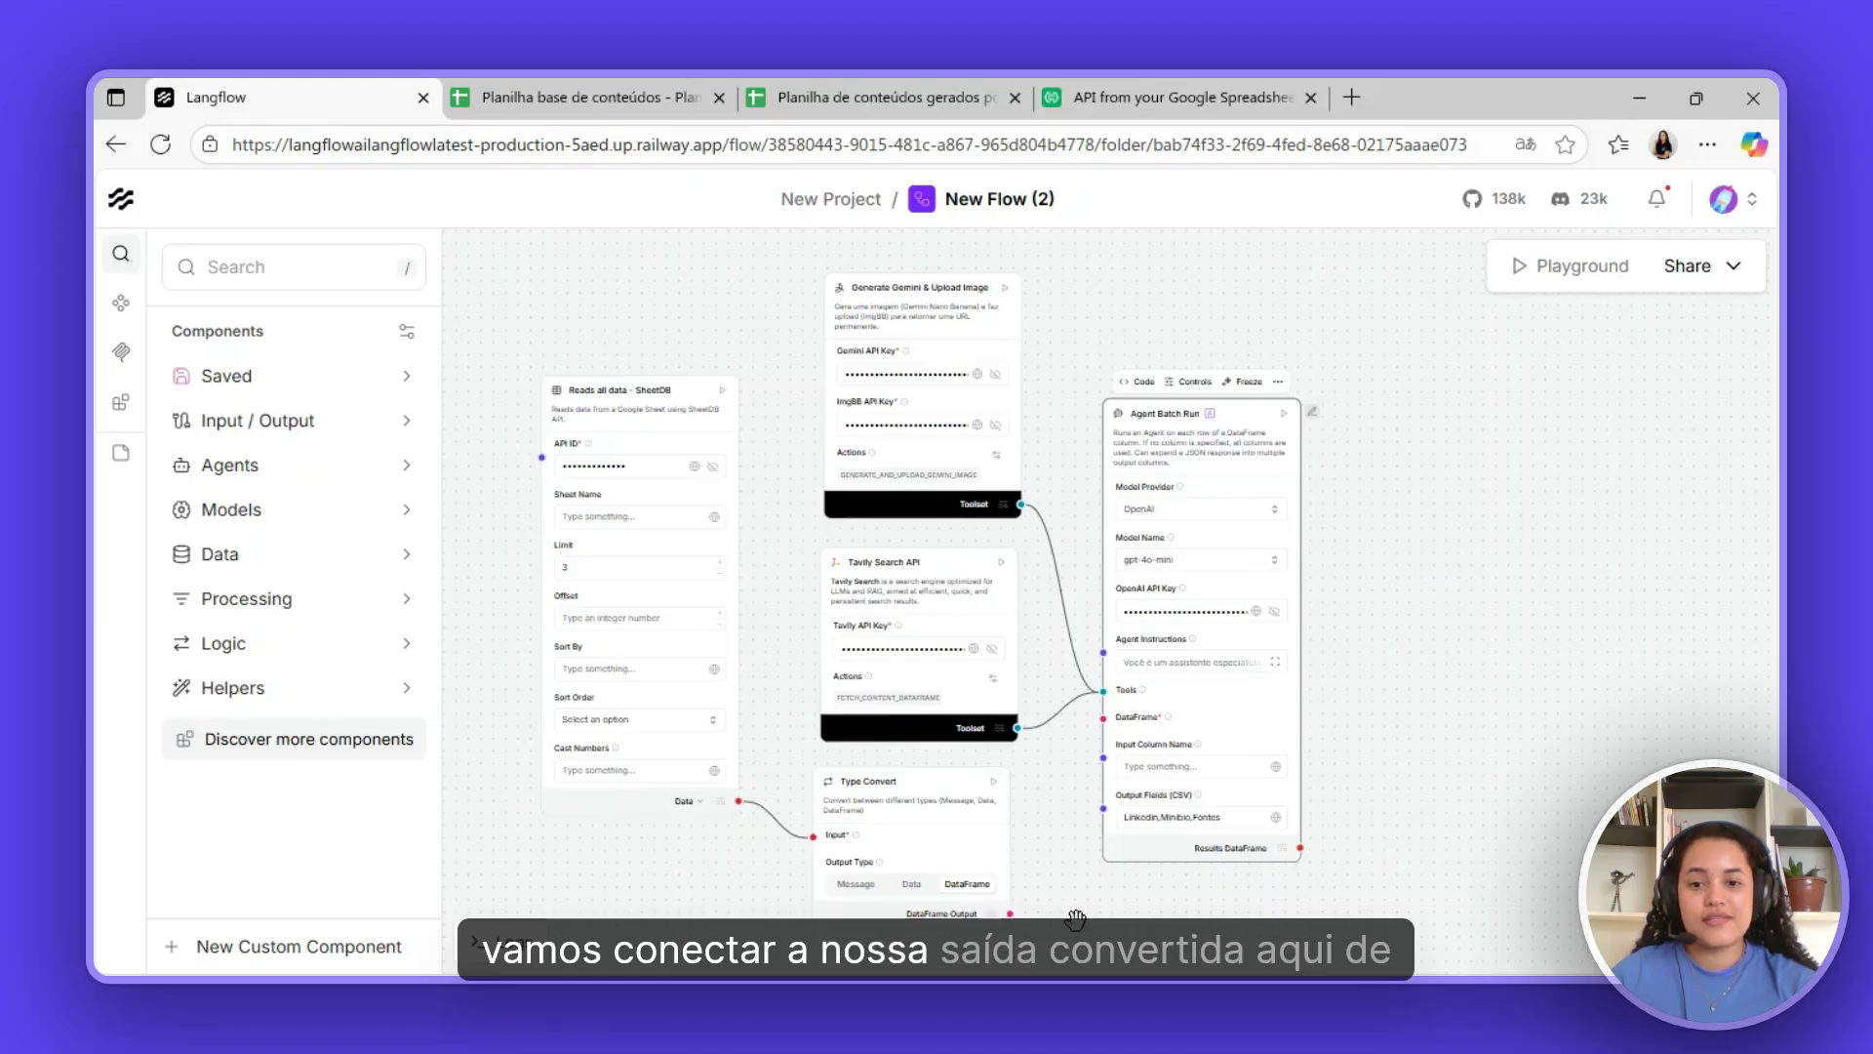
click(1010, 914)
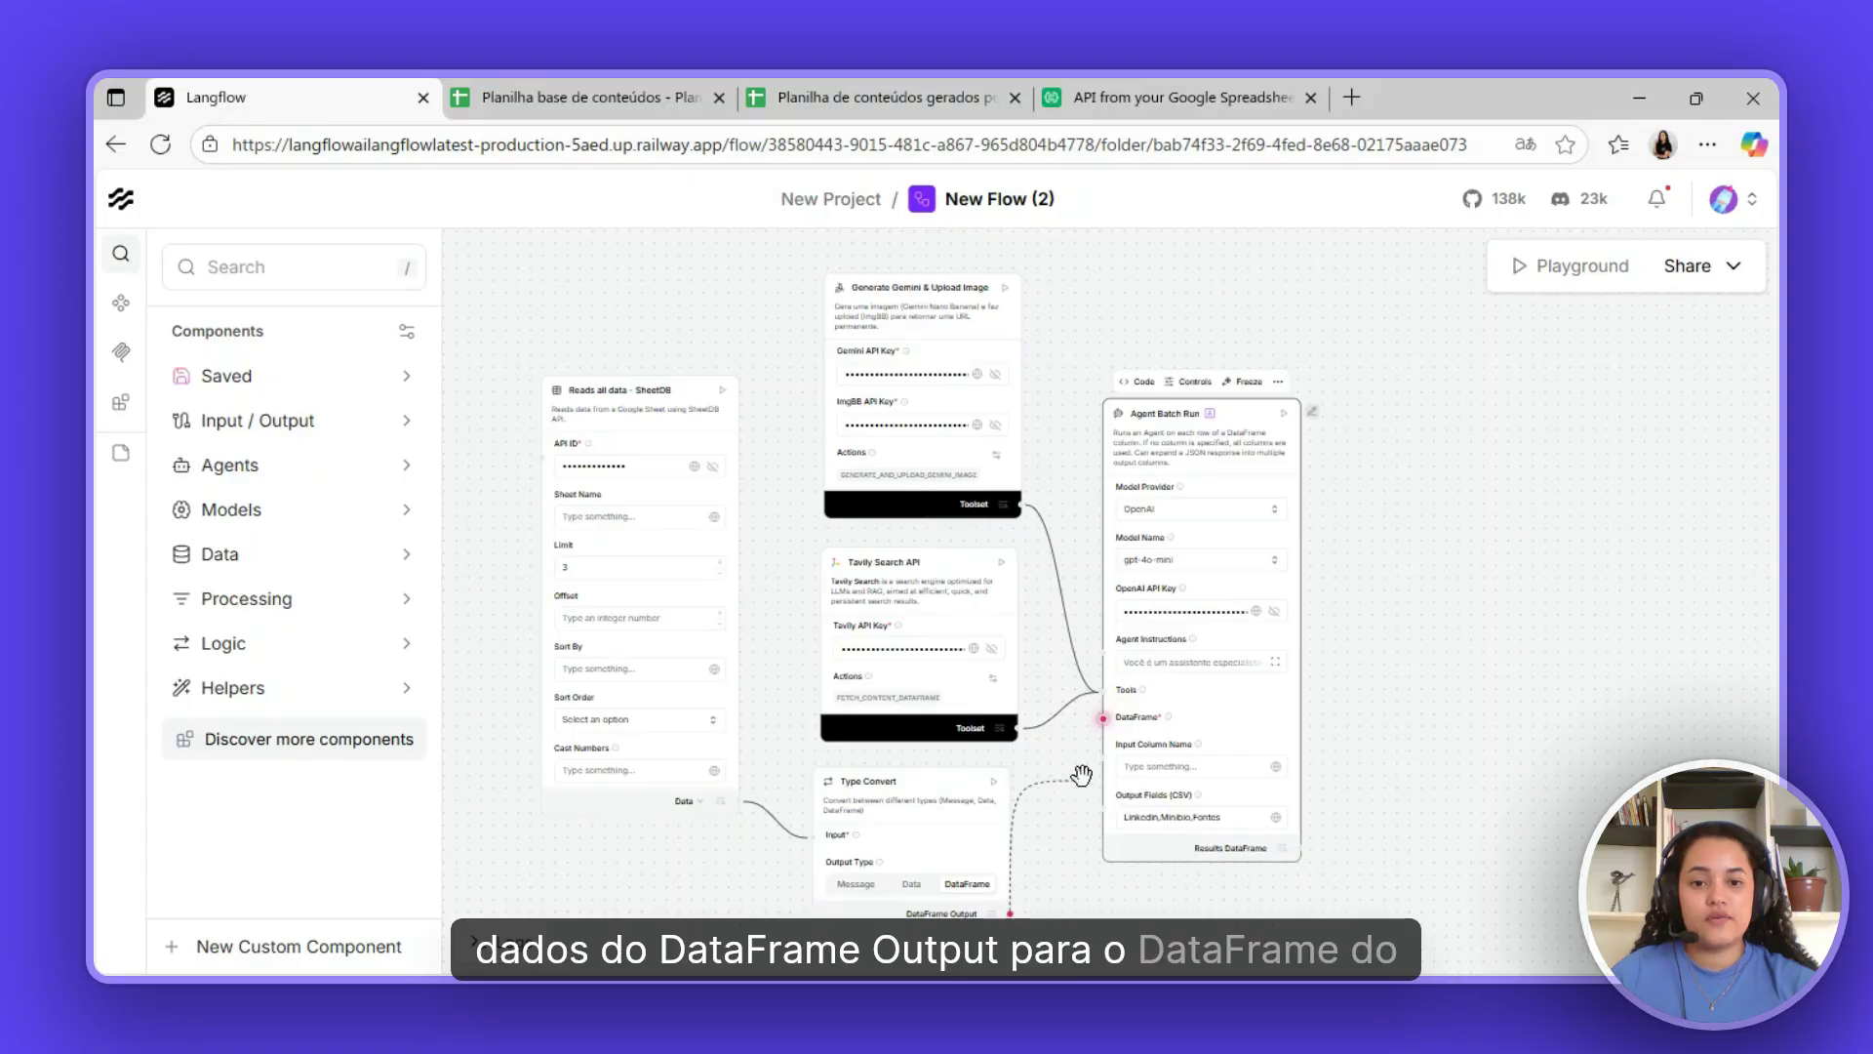
click(1105, 720)
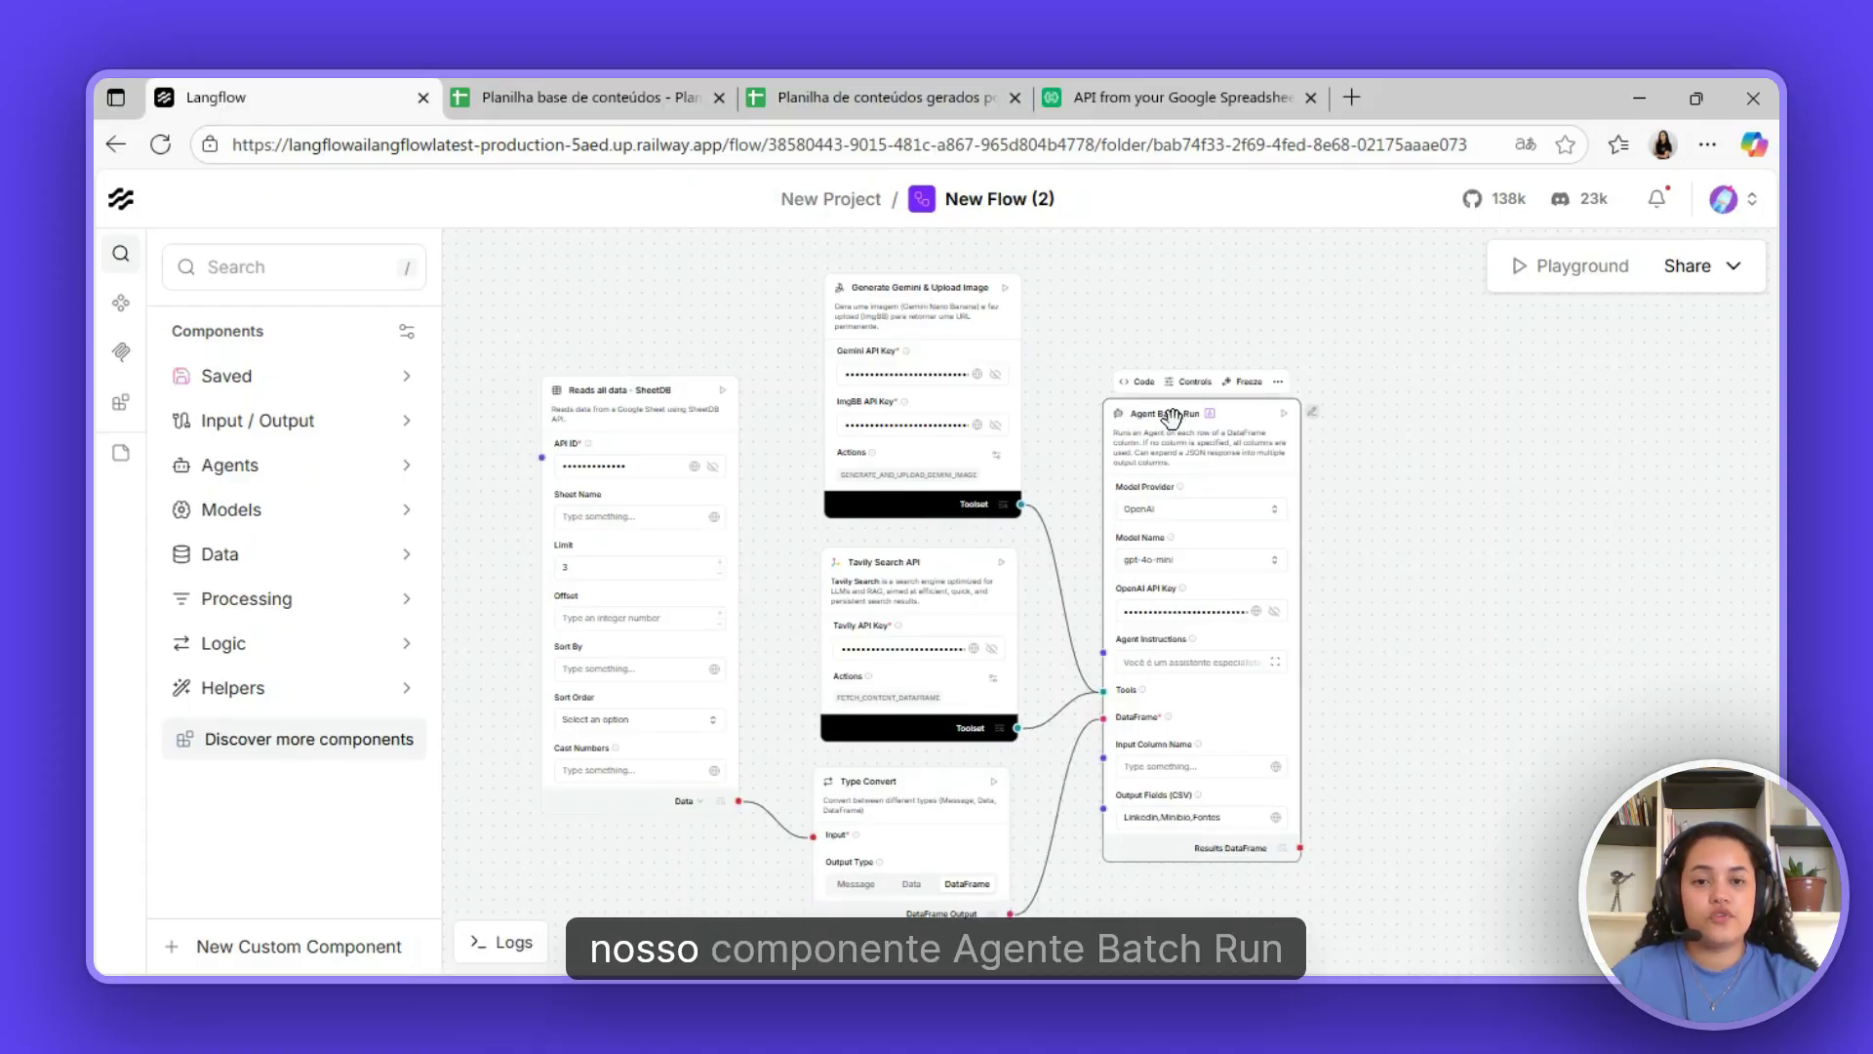
drag(1419, 614, 1378, 590)
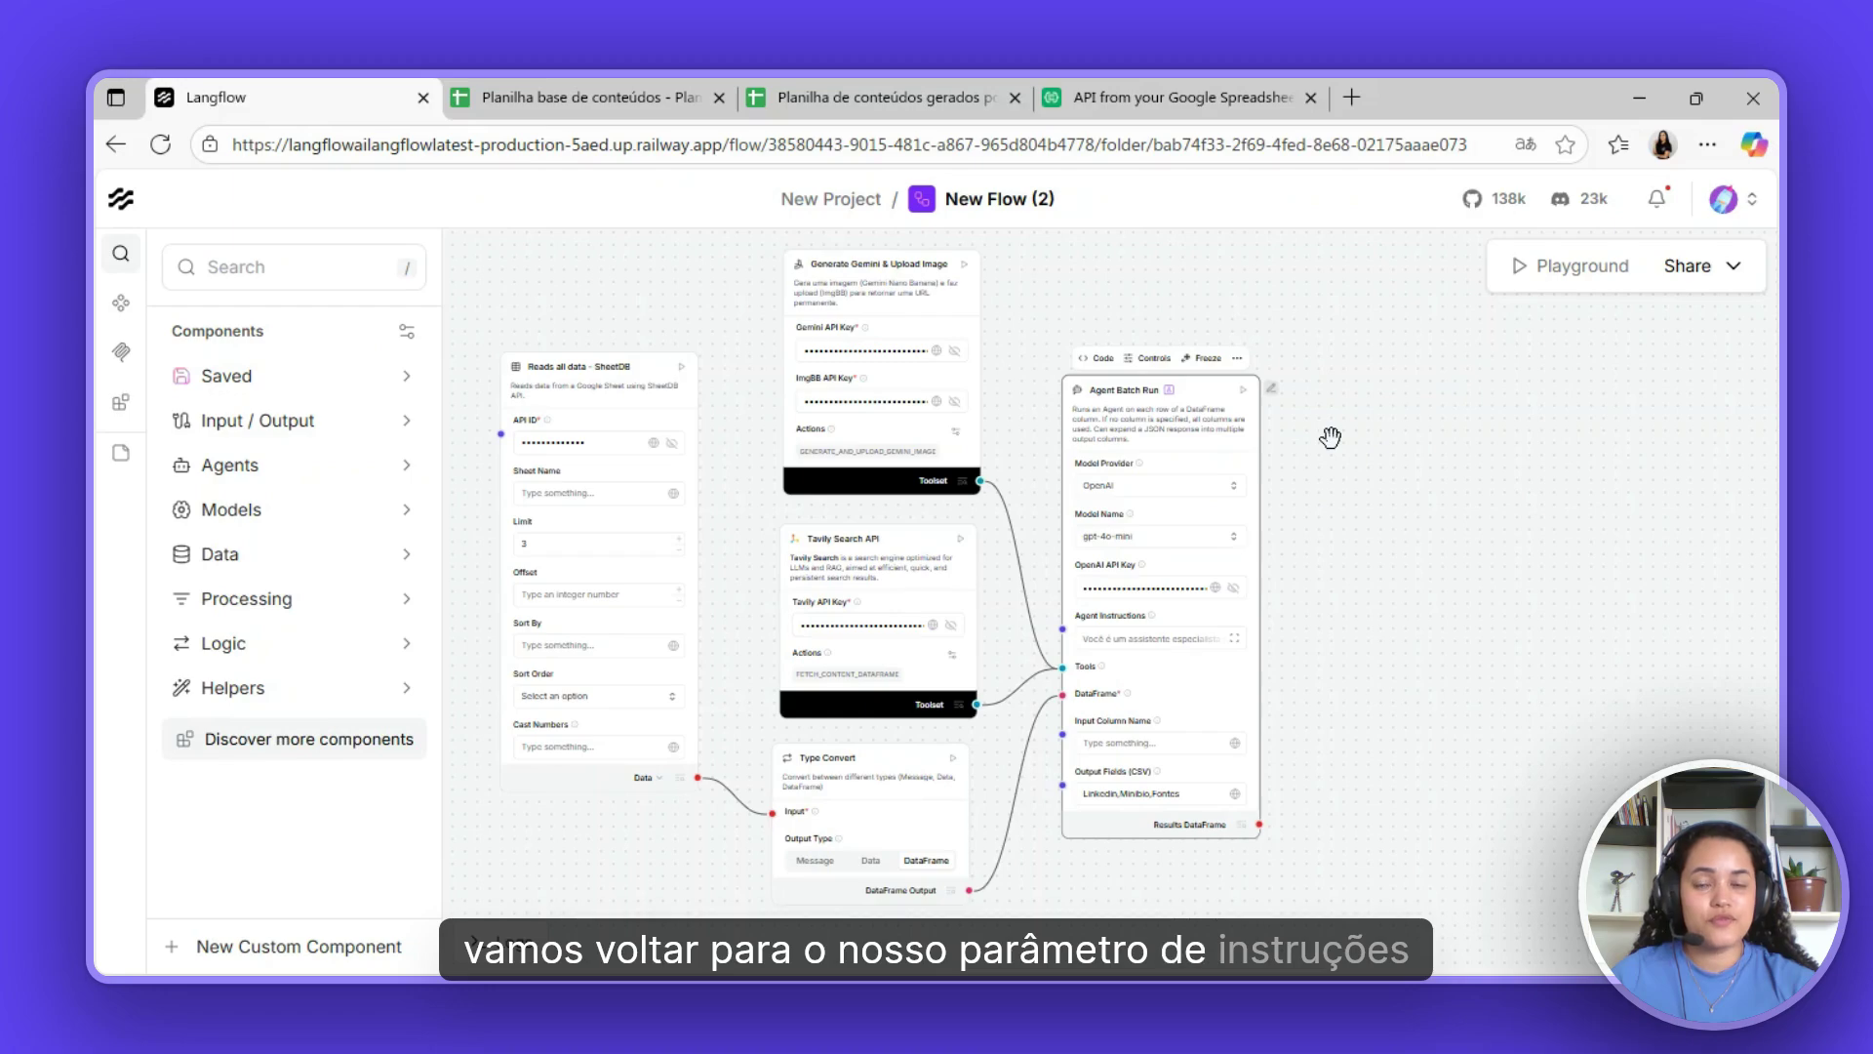
- Replace Agent Batch Run's Agent Instructions with a prompt beginning "Você é um criador de conteúdo automatizado. Sua tarefa é gerar materiais originais com base nas informações da planilha."
scroll(1154, 660, up, 5)
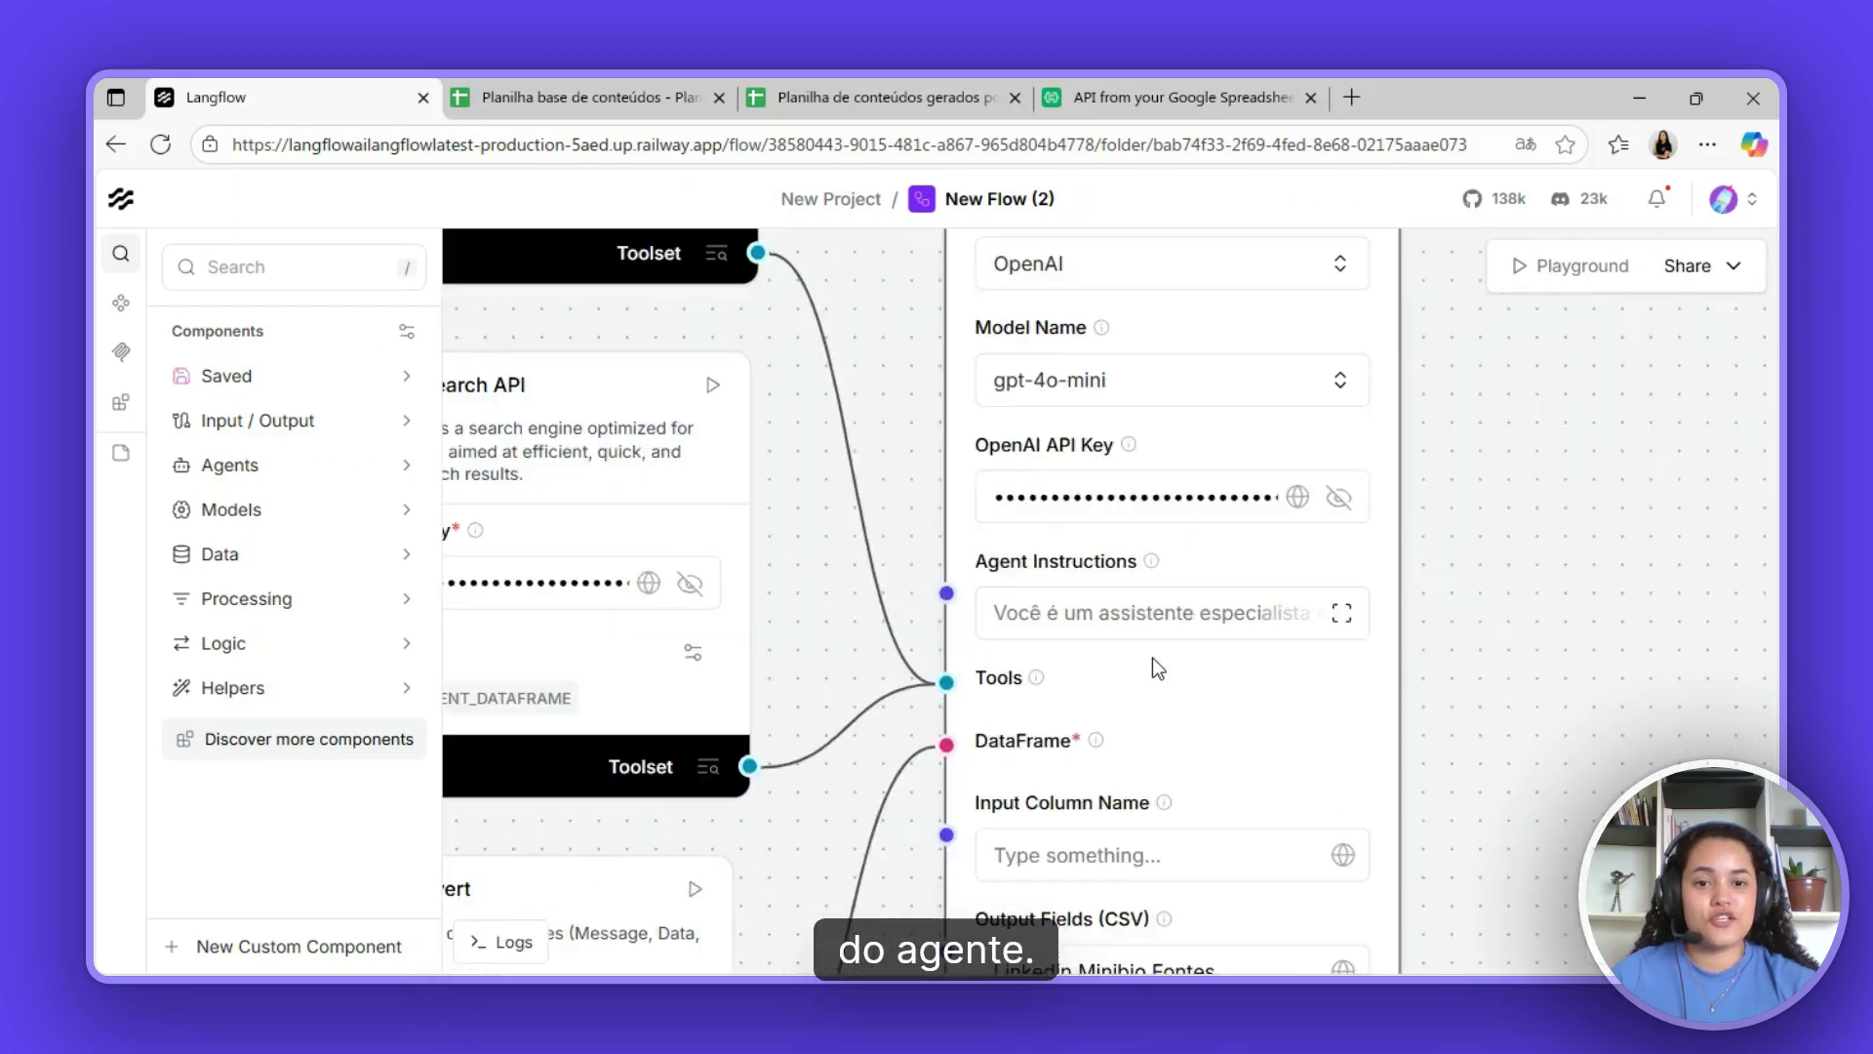
scroll(1154, 660, up, 1)
drag(1685, 499, 1504, 441)
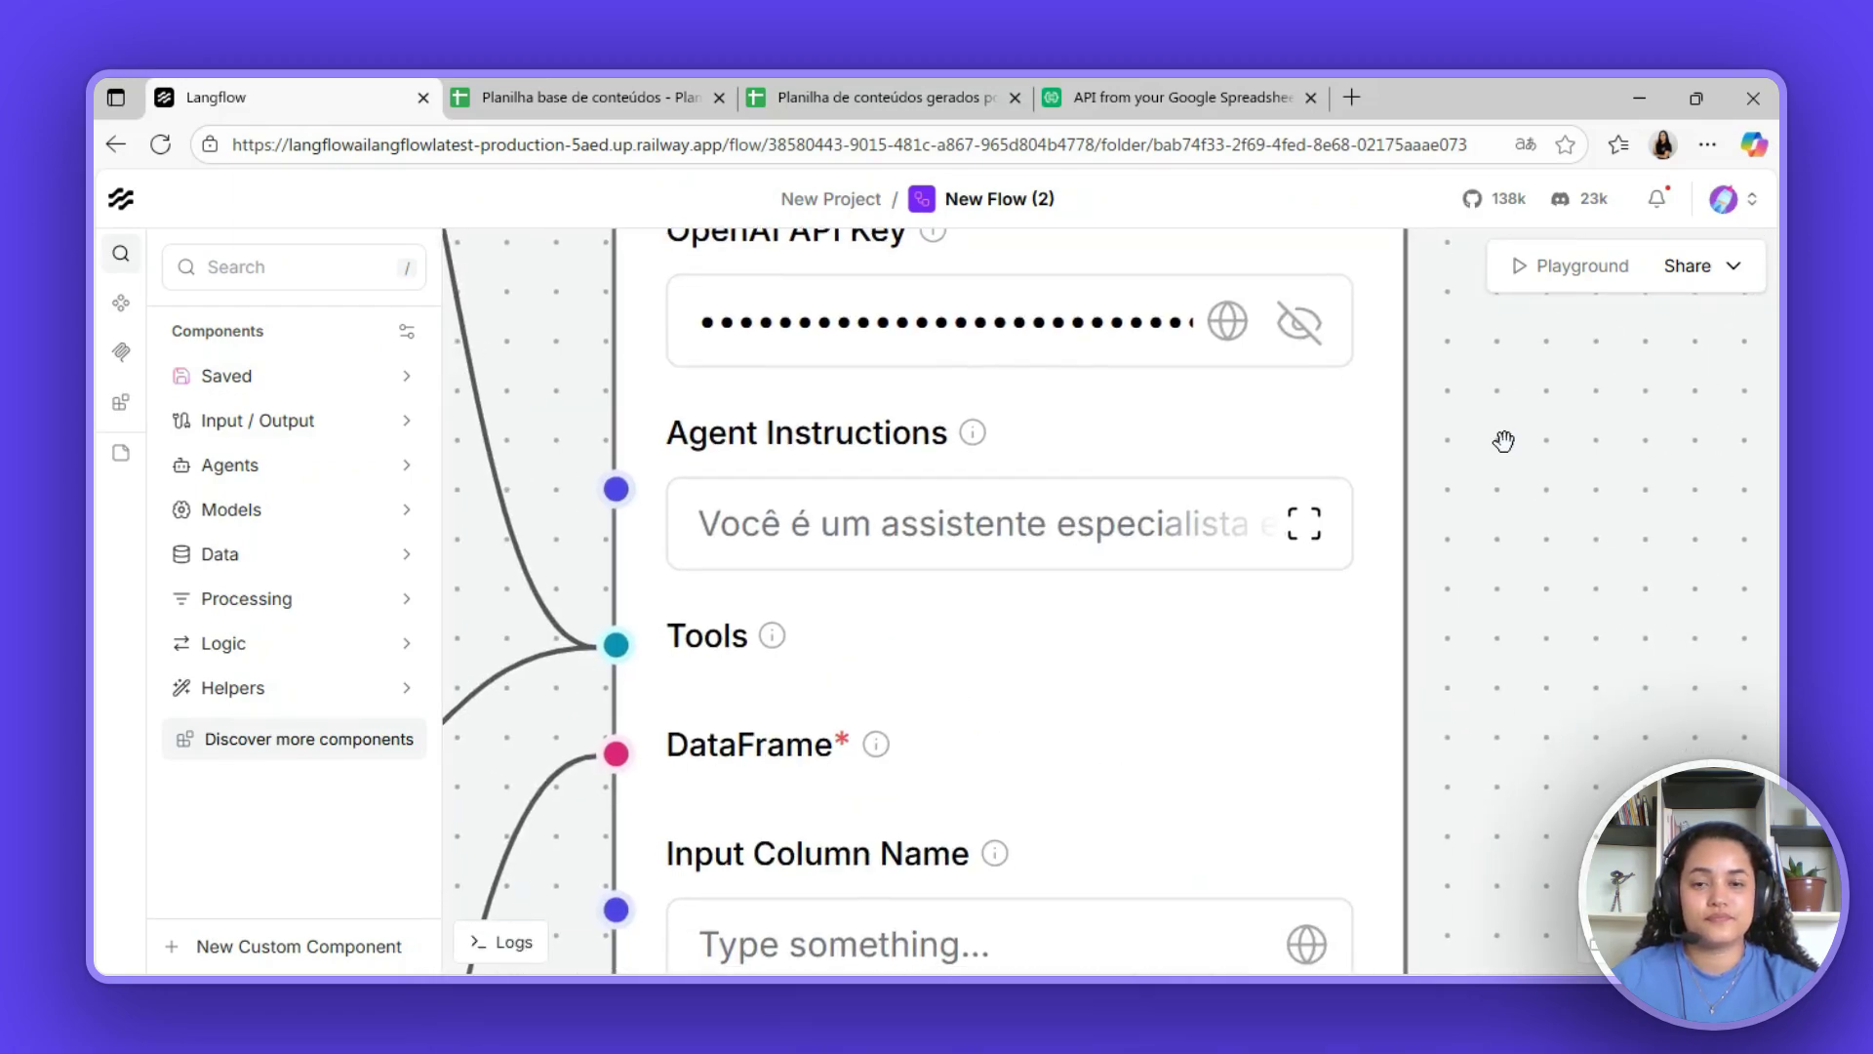
scroll(1503, 441, down, 3)
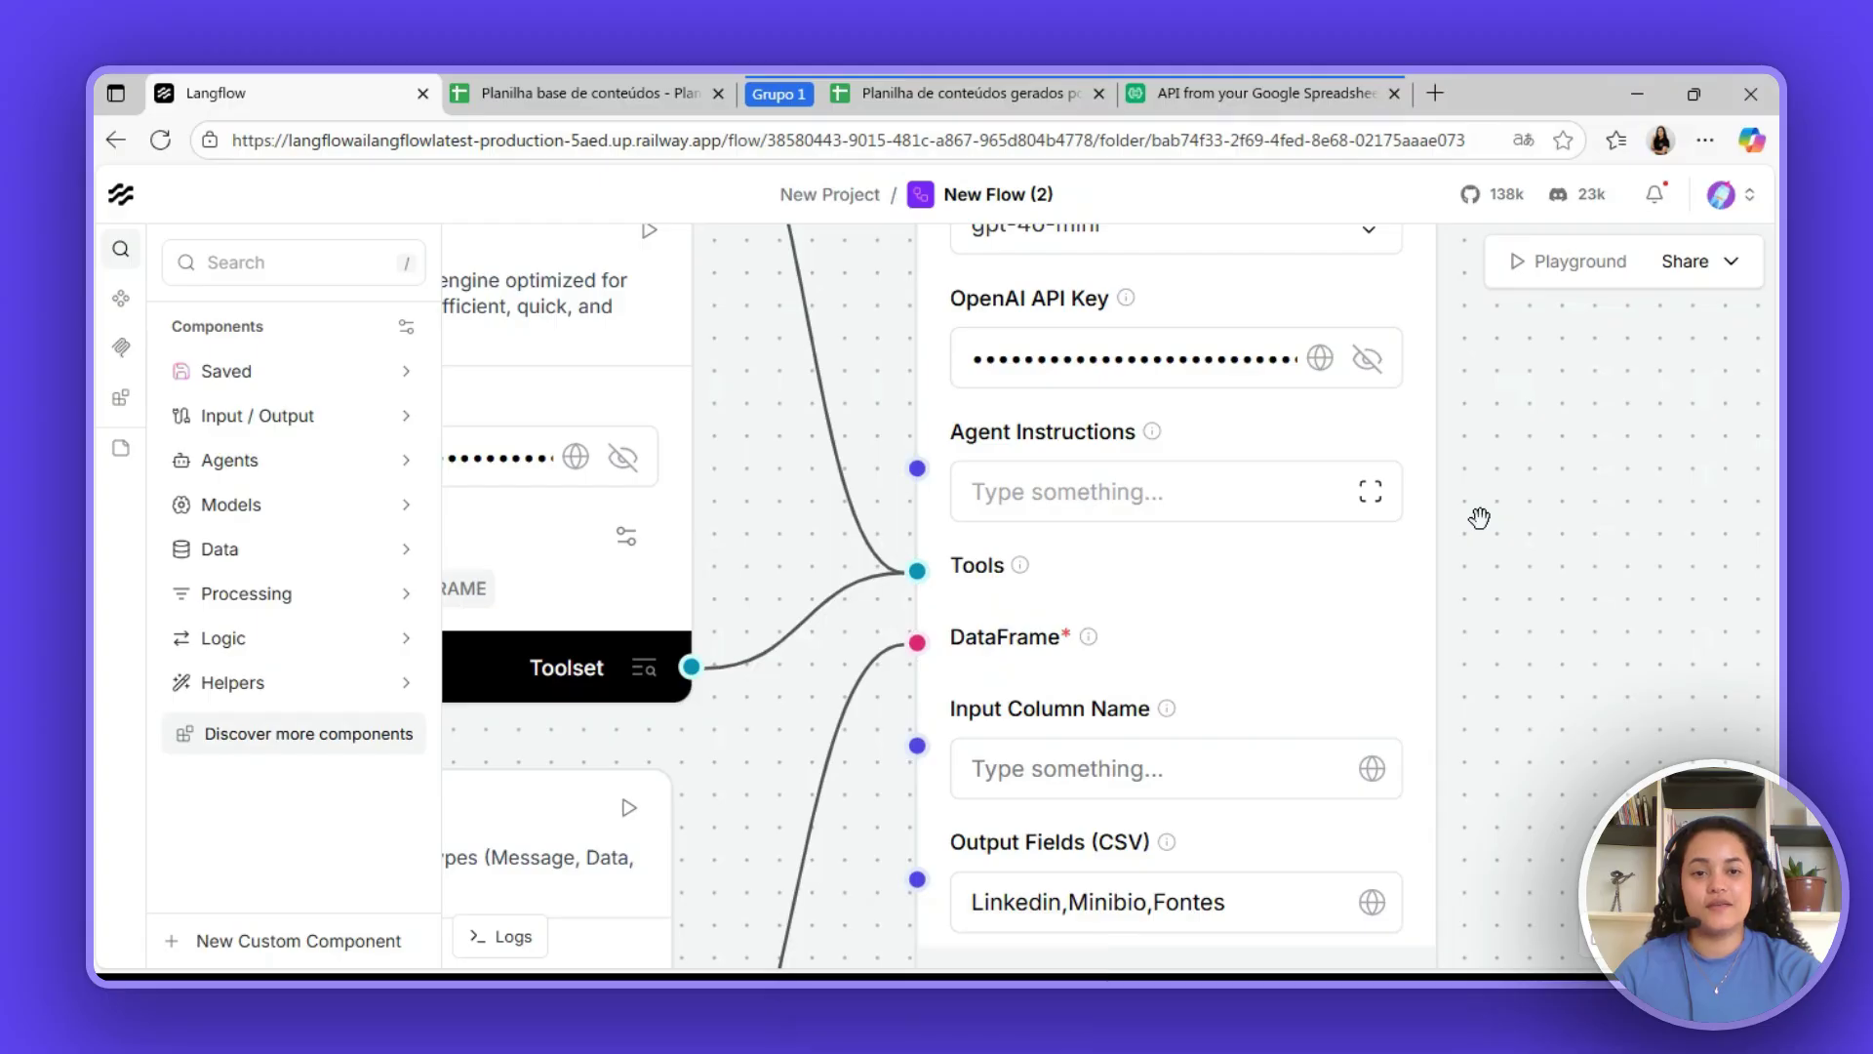
click(1371, 490)
text(Você é um criador de conteúdo automatizado. Sua tarefa é gerar materiais originais com base nas informações da planilha. Para cada linha: Use o Tavily Search para buscar referências atualizadas sobre o tema. Gere um texto criativo, informativo e com boa estrutura, adaptado ao formato especificado (ex.: post, artigo, descrição), usando as Palavra-chave e Público-alvo. Crie um Título atrativo e relevante para o conteúdo. Envie um prompt ao gerador de imagens (usando a ferramenta generate_image_with_gemini_and_upload) com uma descrição visual coerente com o Tema e Público-alvo. Retorne tudo em formato JSON estruturado com as chaves:  JSON {   "Título": "",   "Conteúdo": "",   "Referências": [],   "URL da imagem": "" } ``` [cite: 205, 206, 207, 208, 209, 210, 211] Garanta que o array de 'Referências' contenha as URLs completas das fontes encontradas.)
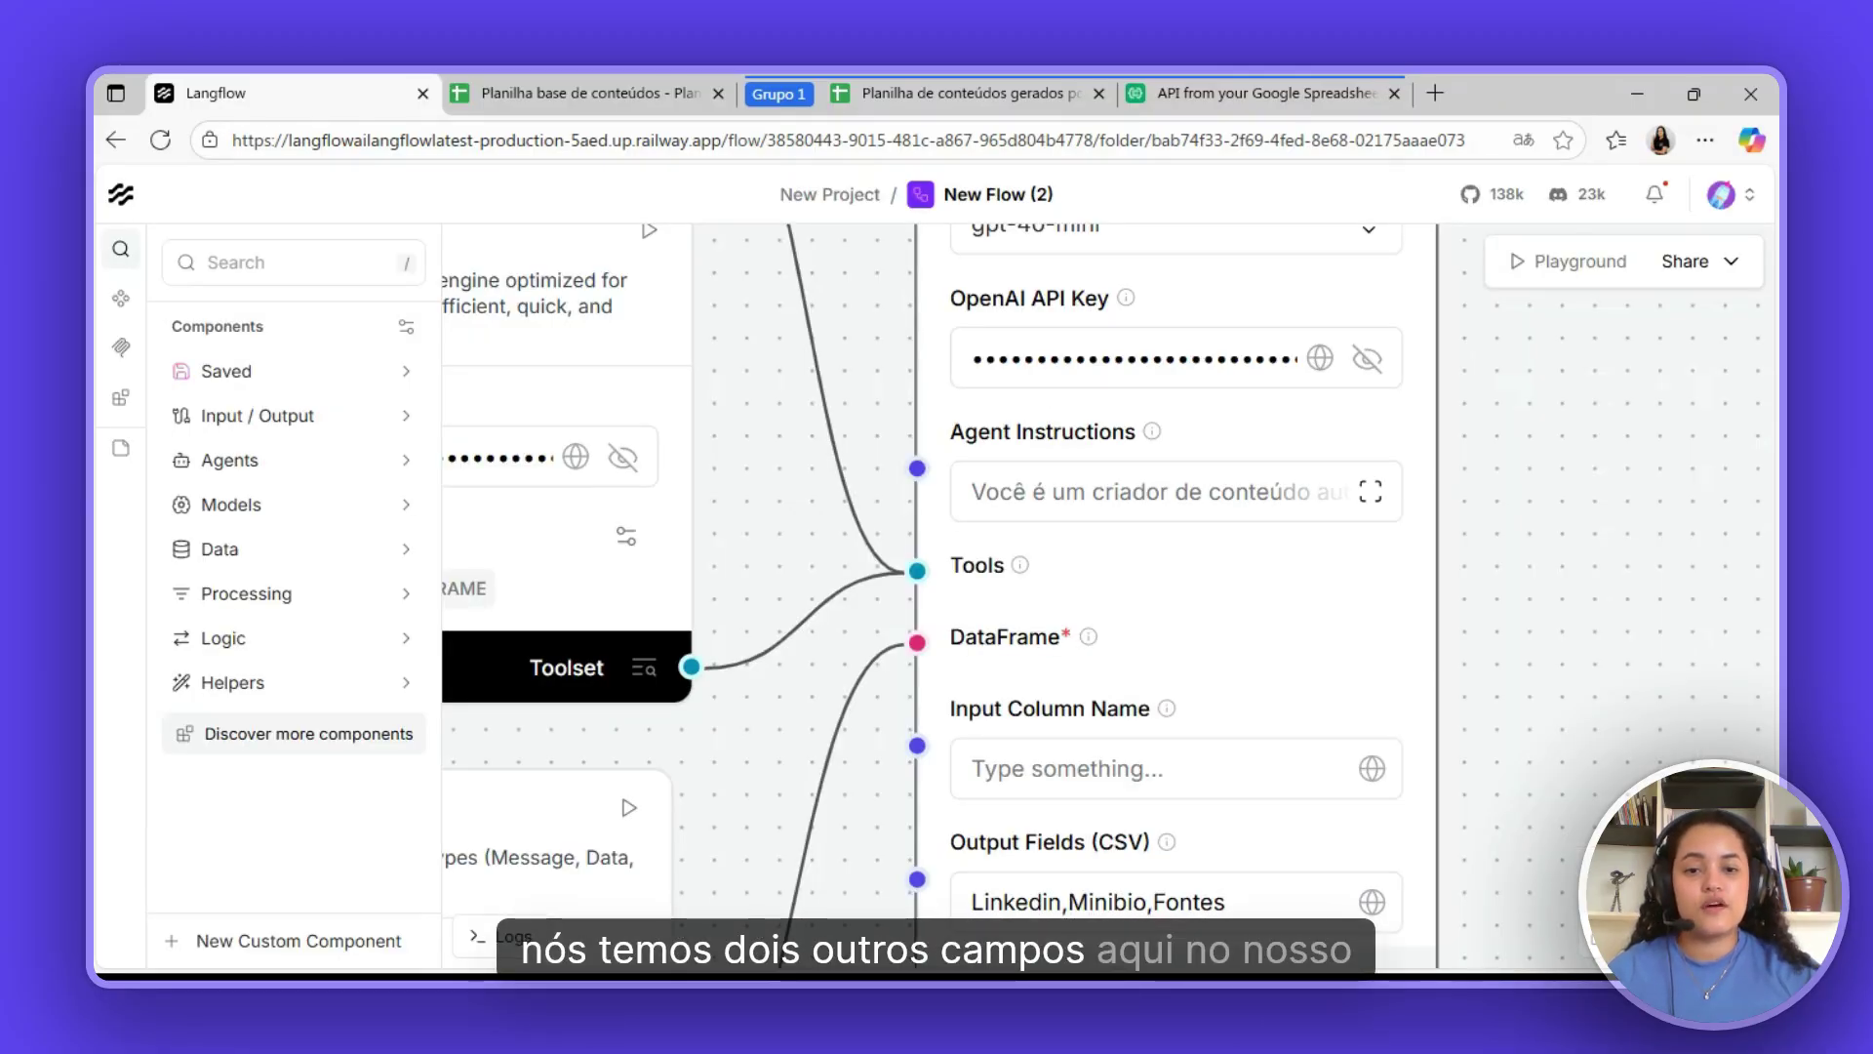
- Set Agent Batch Run's Output Fields (CSV) to "Título,Conteúdo,Referências,URL da imagem"
drag(1585, 837, 1481, 682)
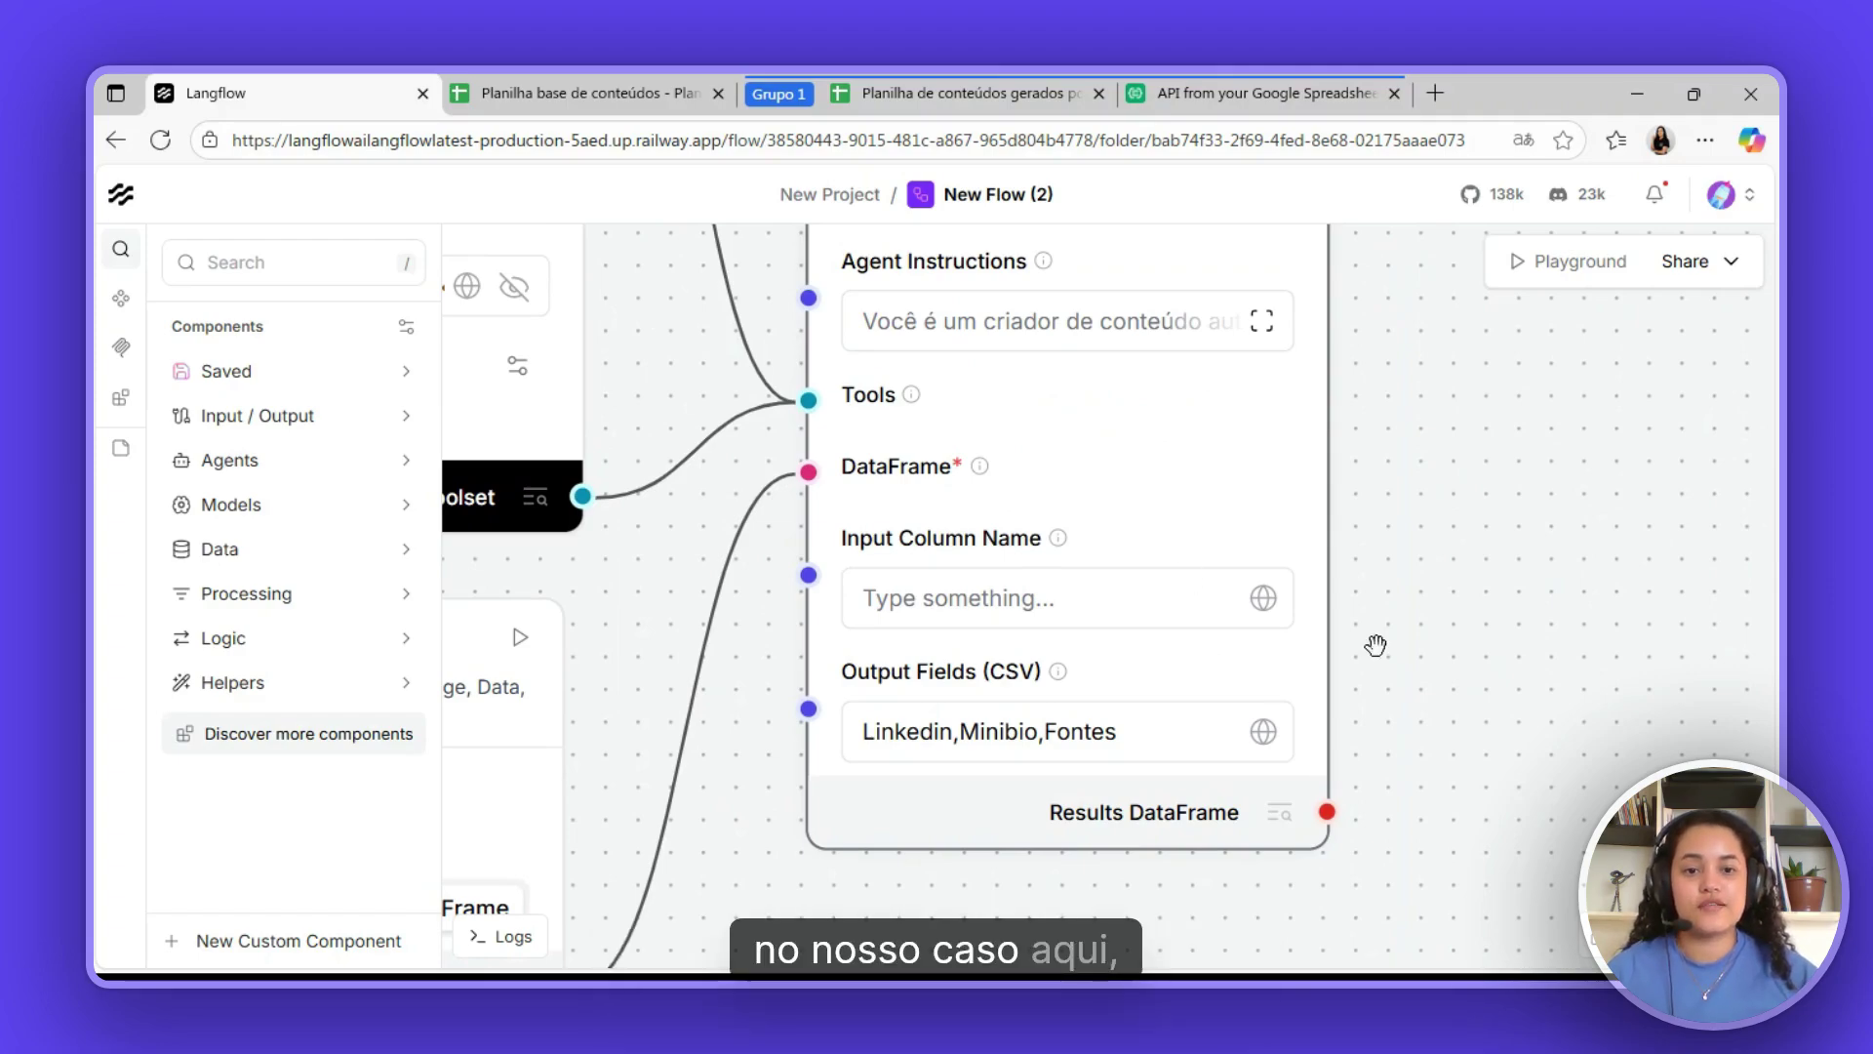
scroll(1381, 586, down, 3)
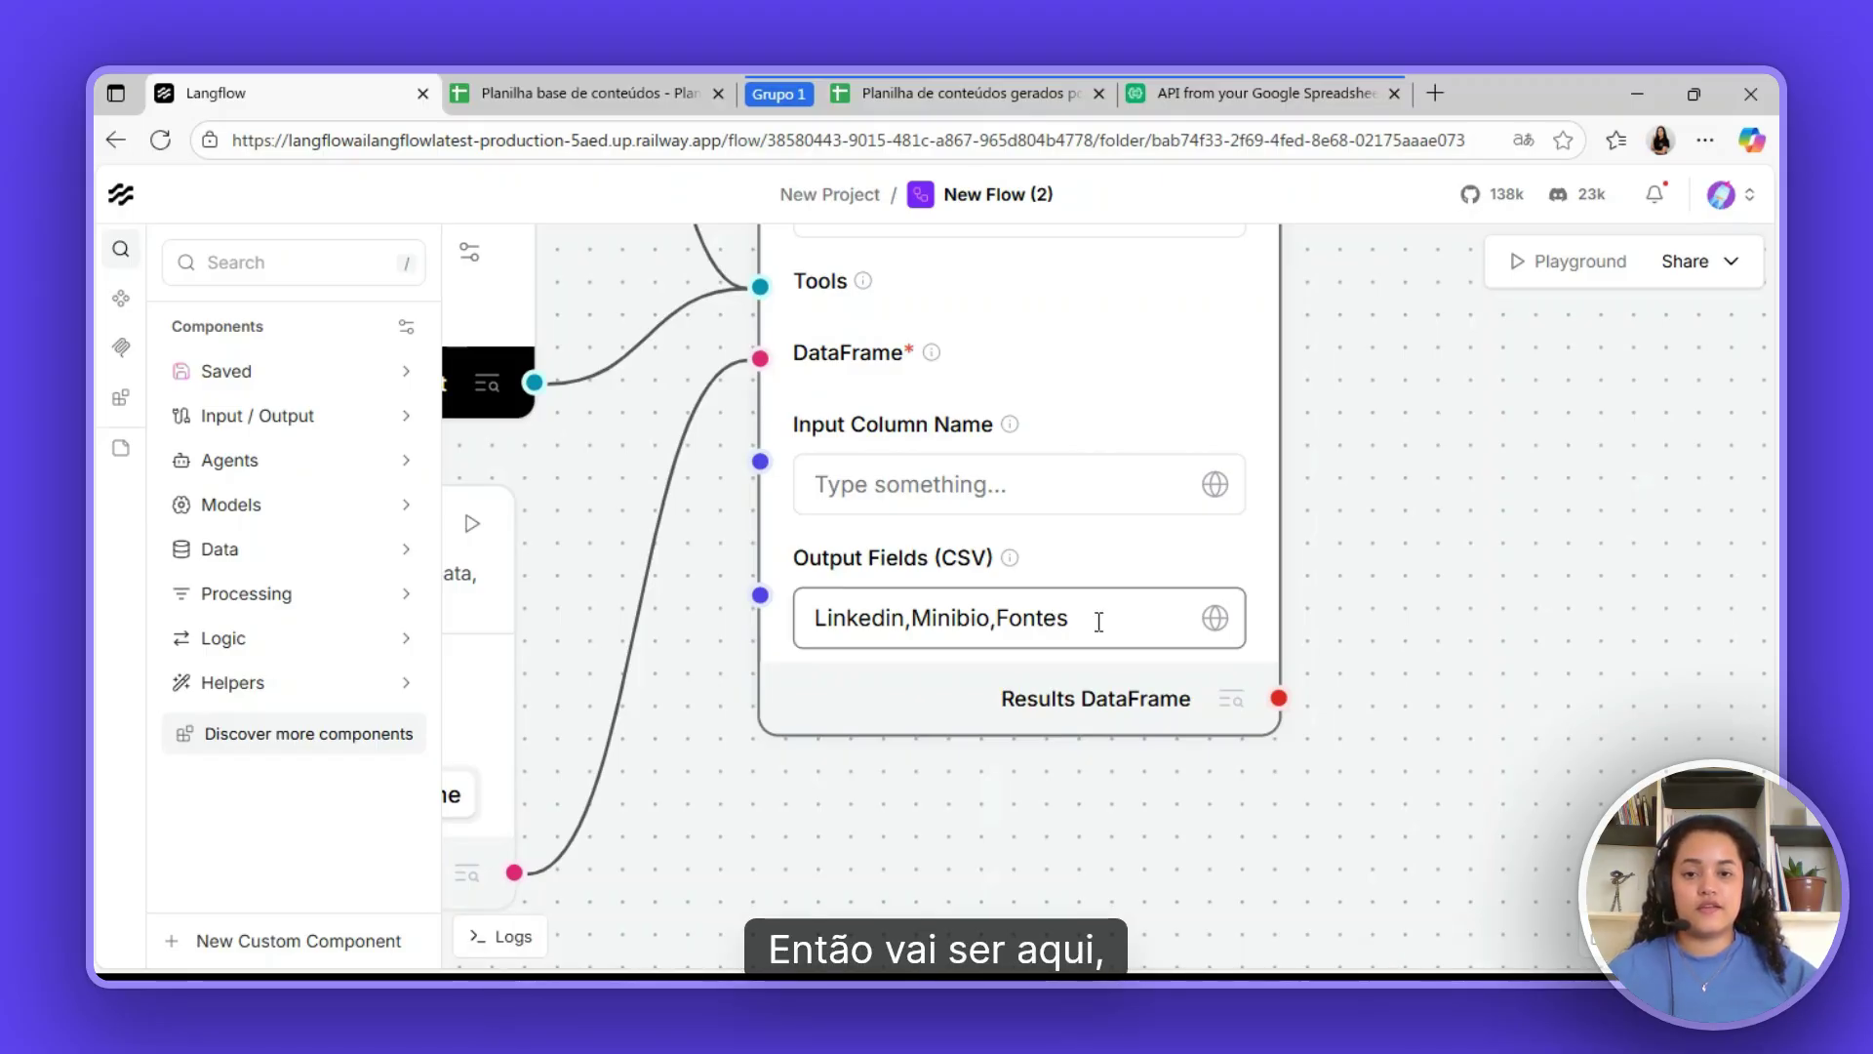
drag(1099, 622, 780, 636)
text(Ti)
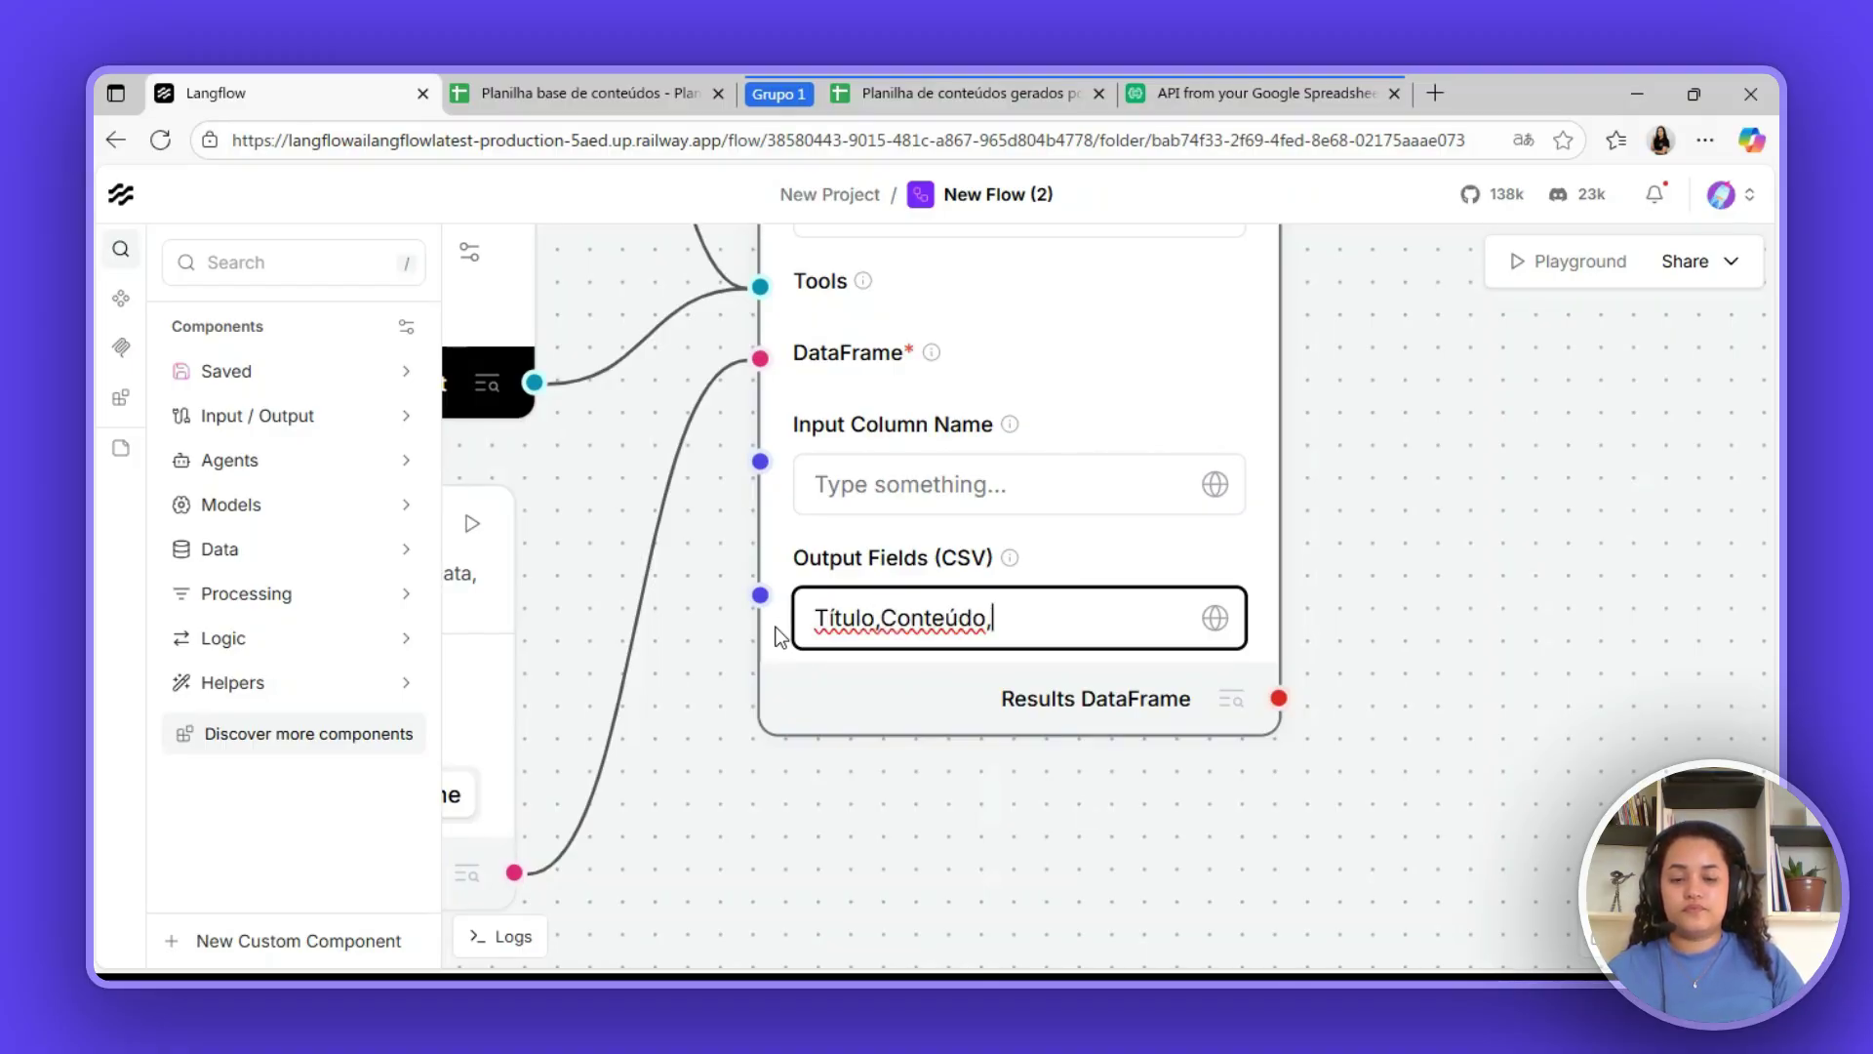
text(tulo,Conteúdo,Refer)
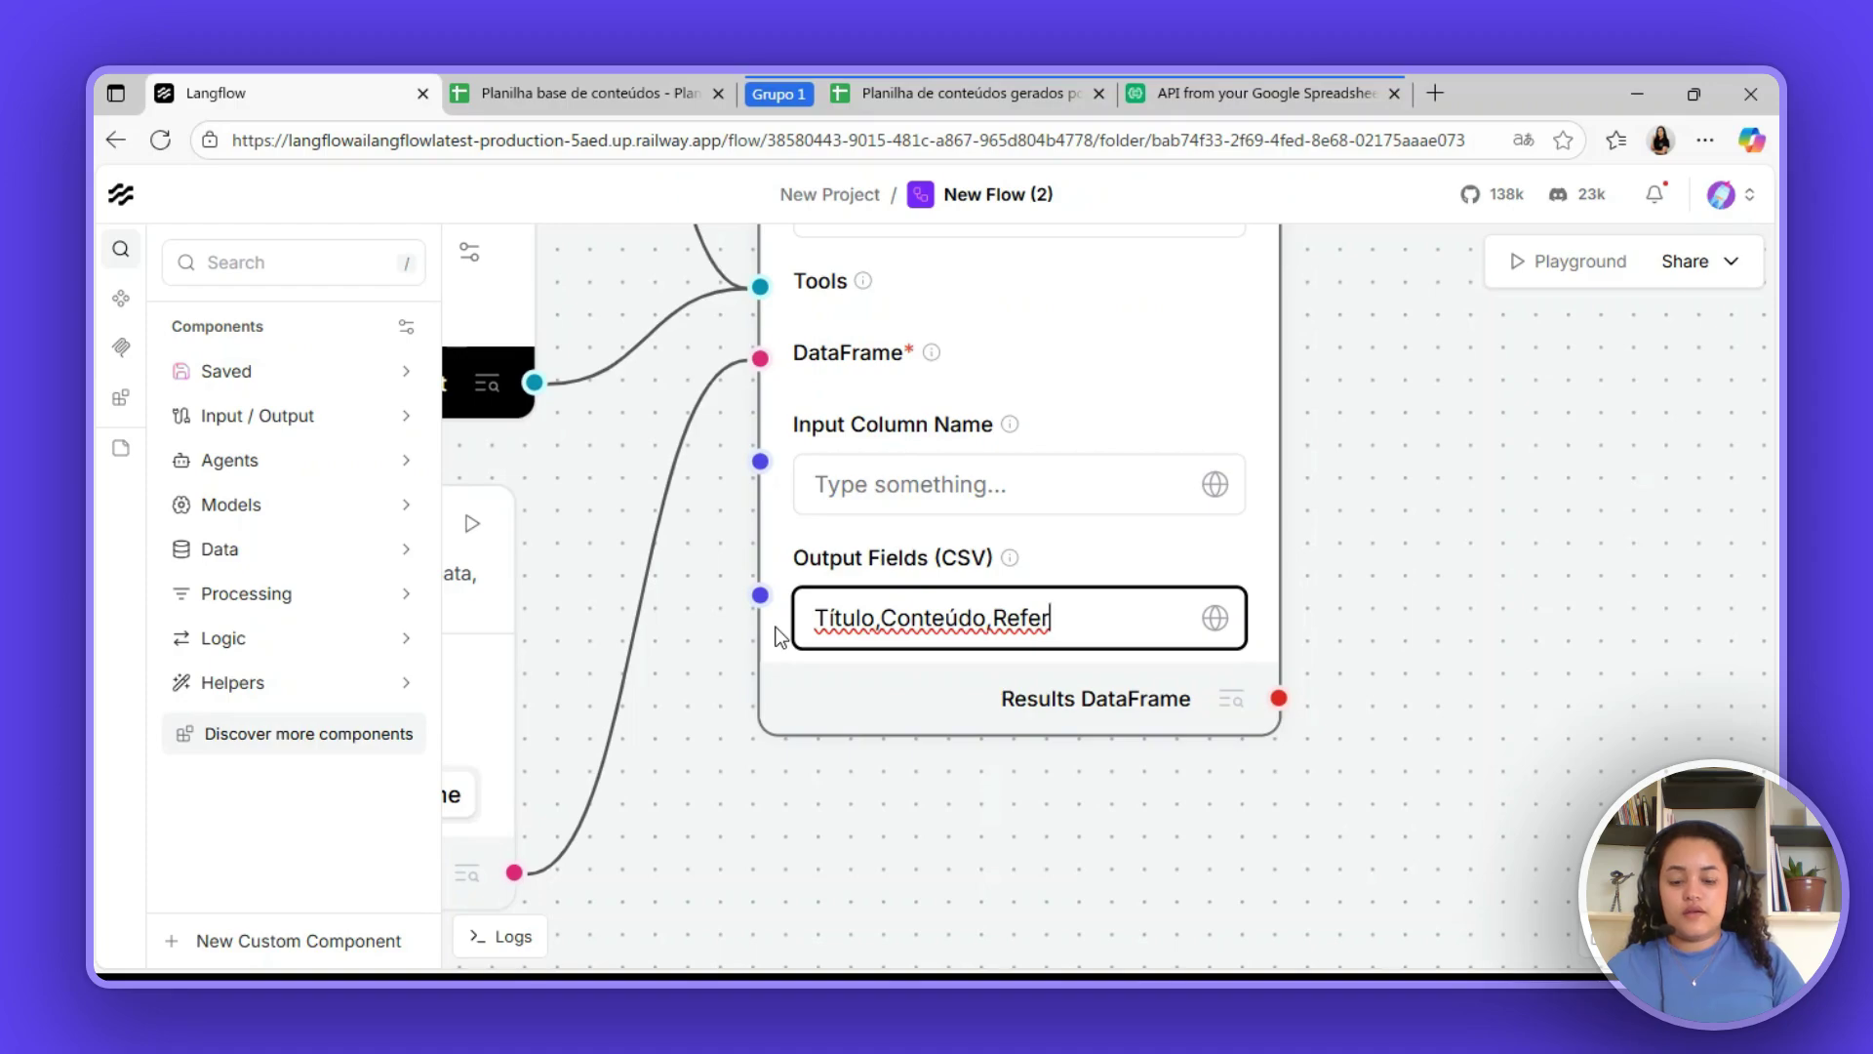
text(ências)
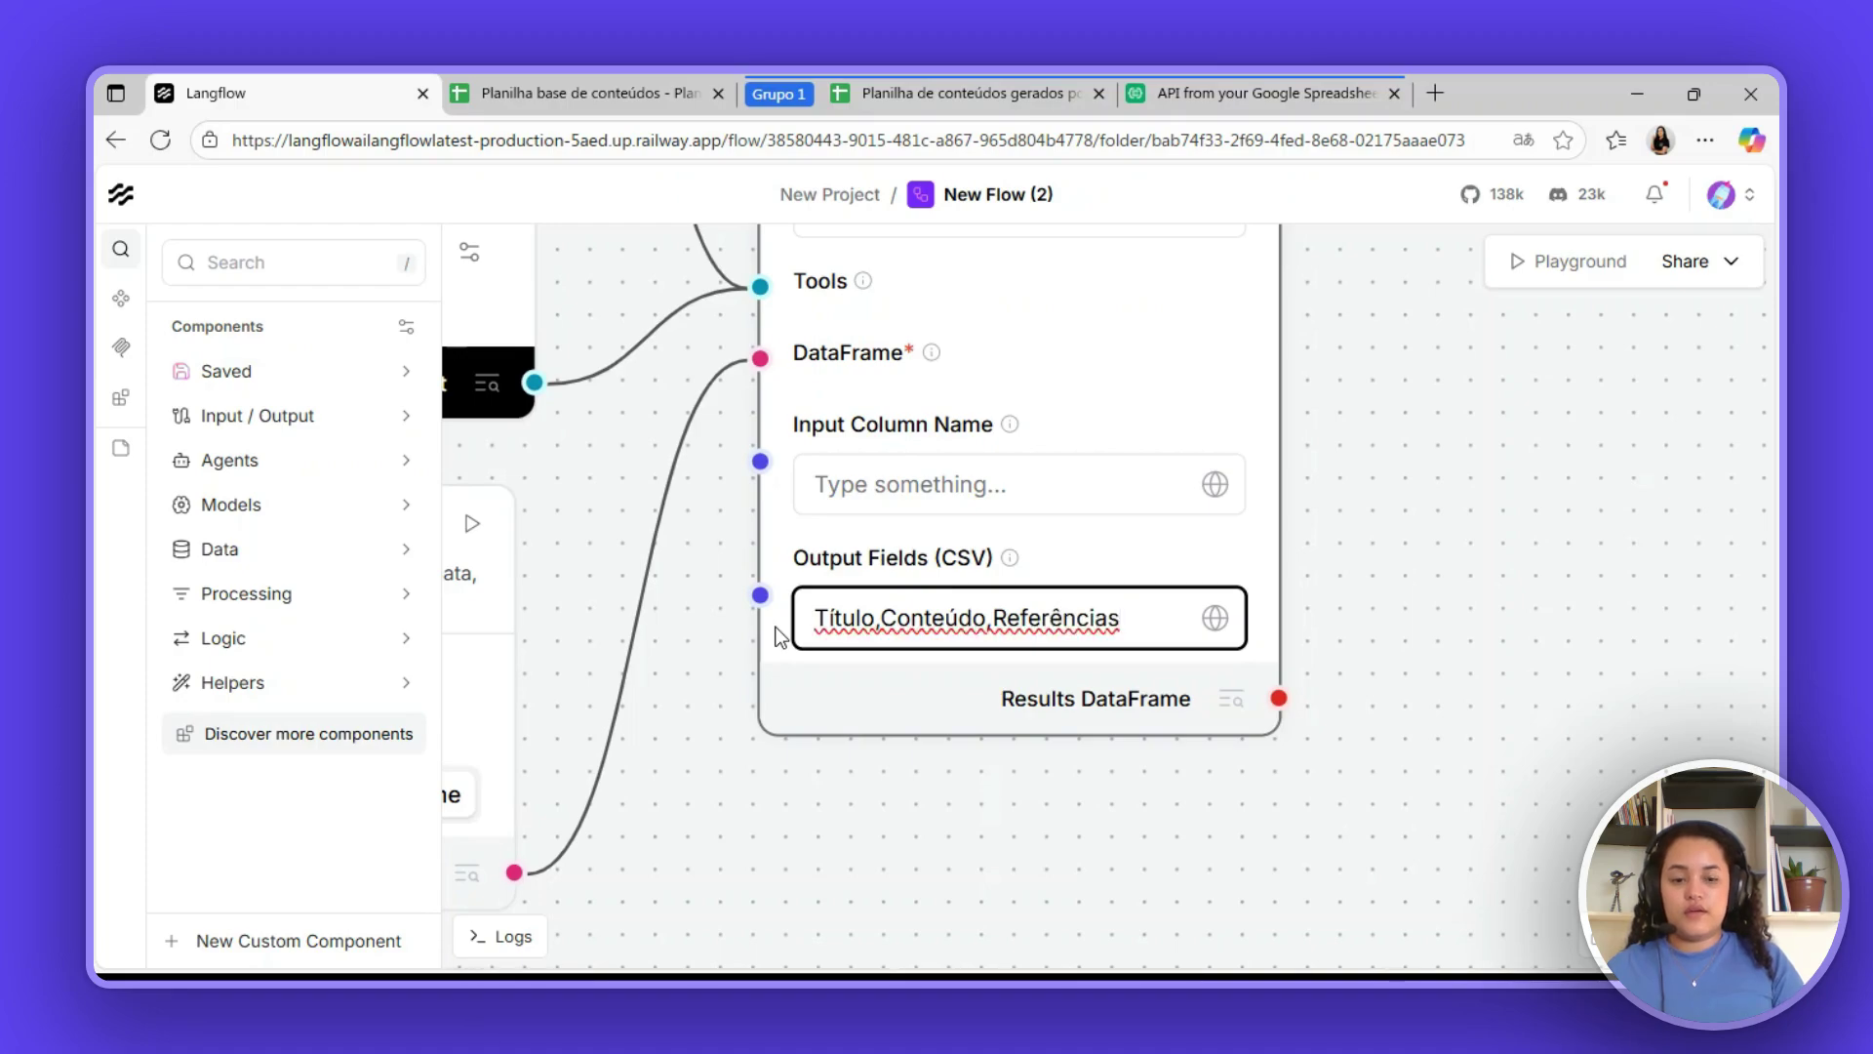
text(,U)
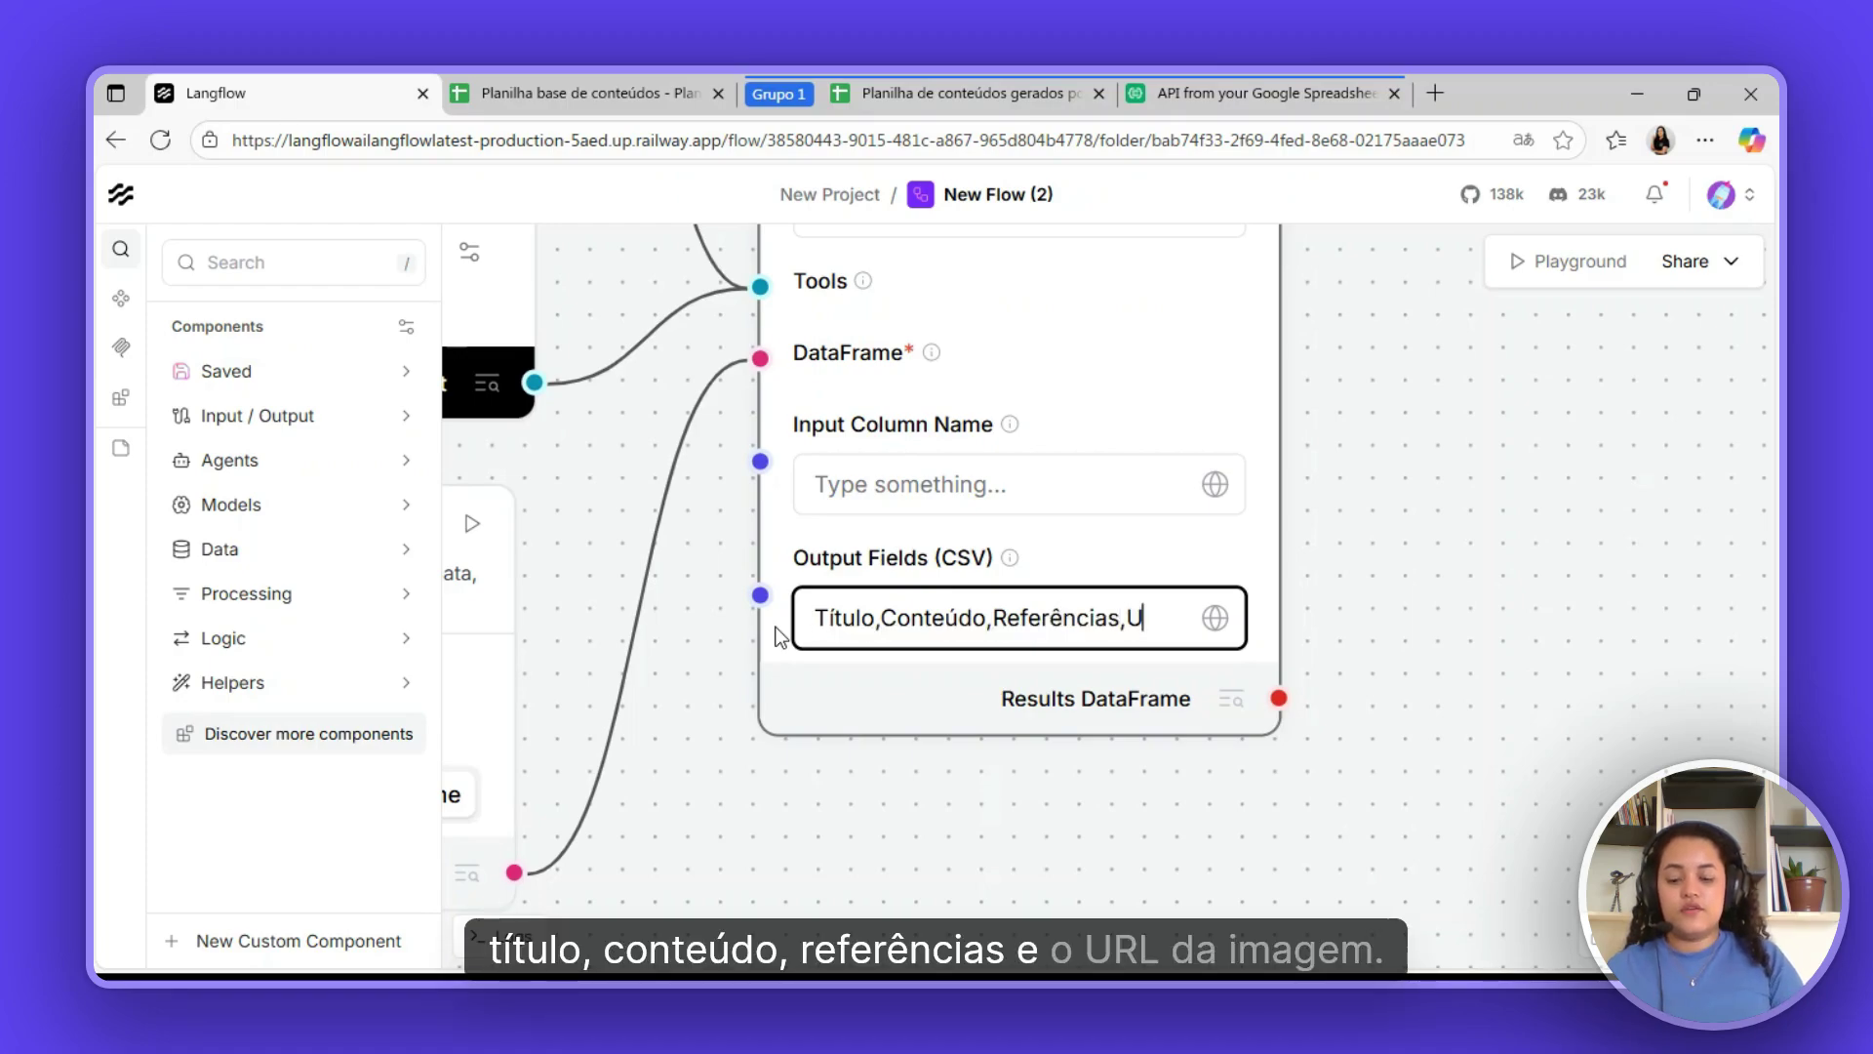
text(RL da)
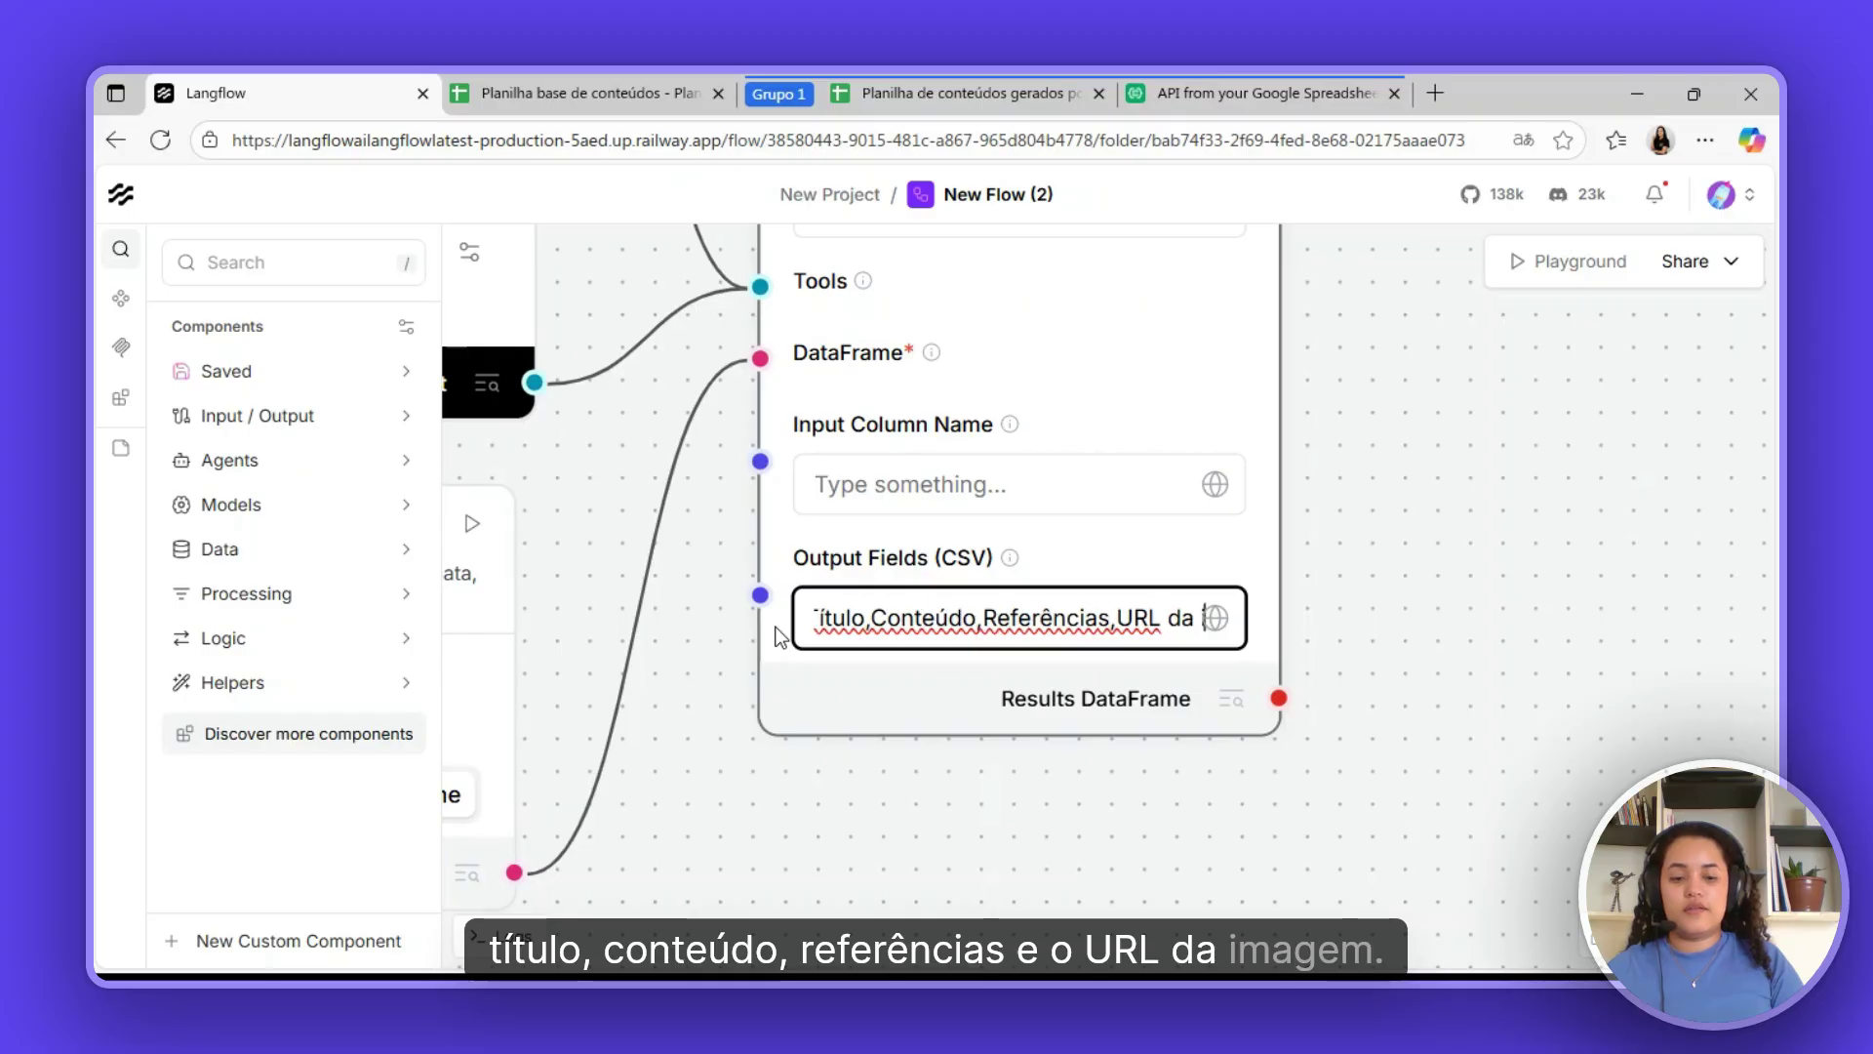
text( imagem,)
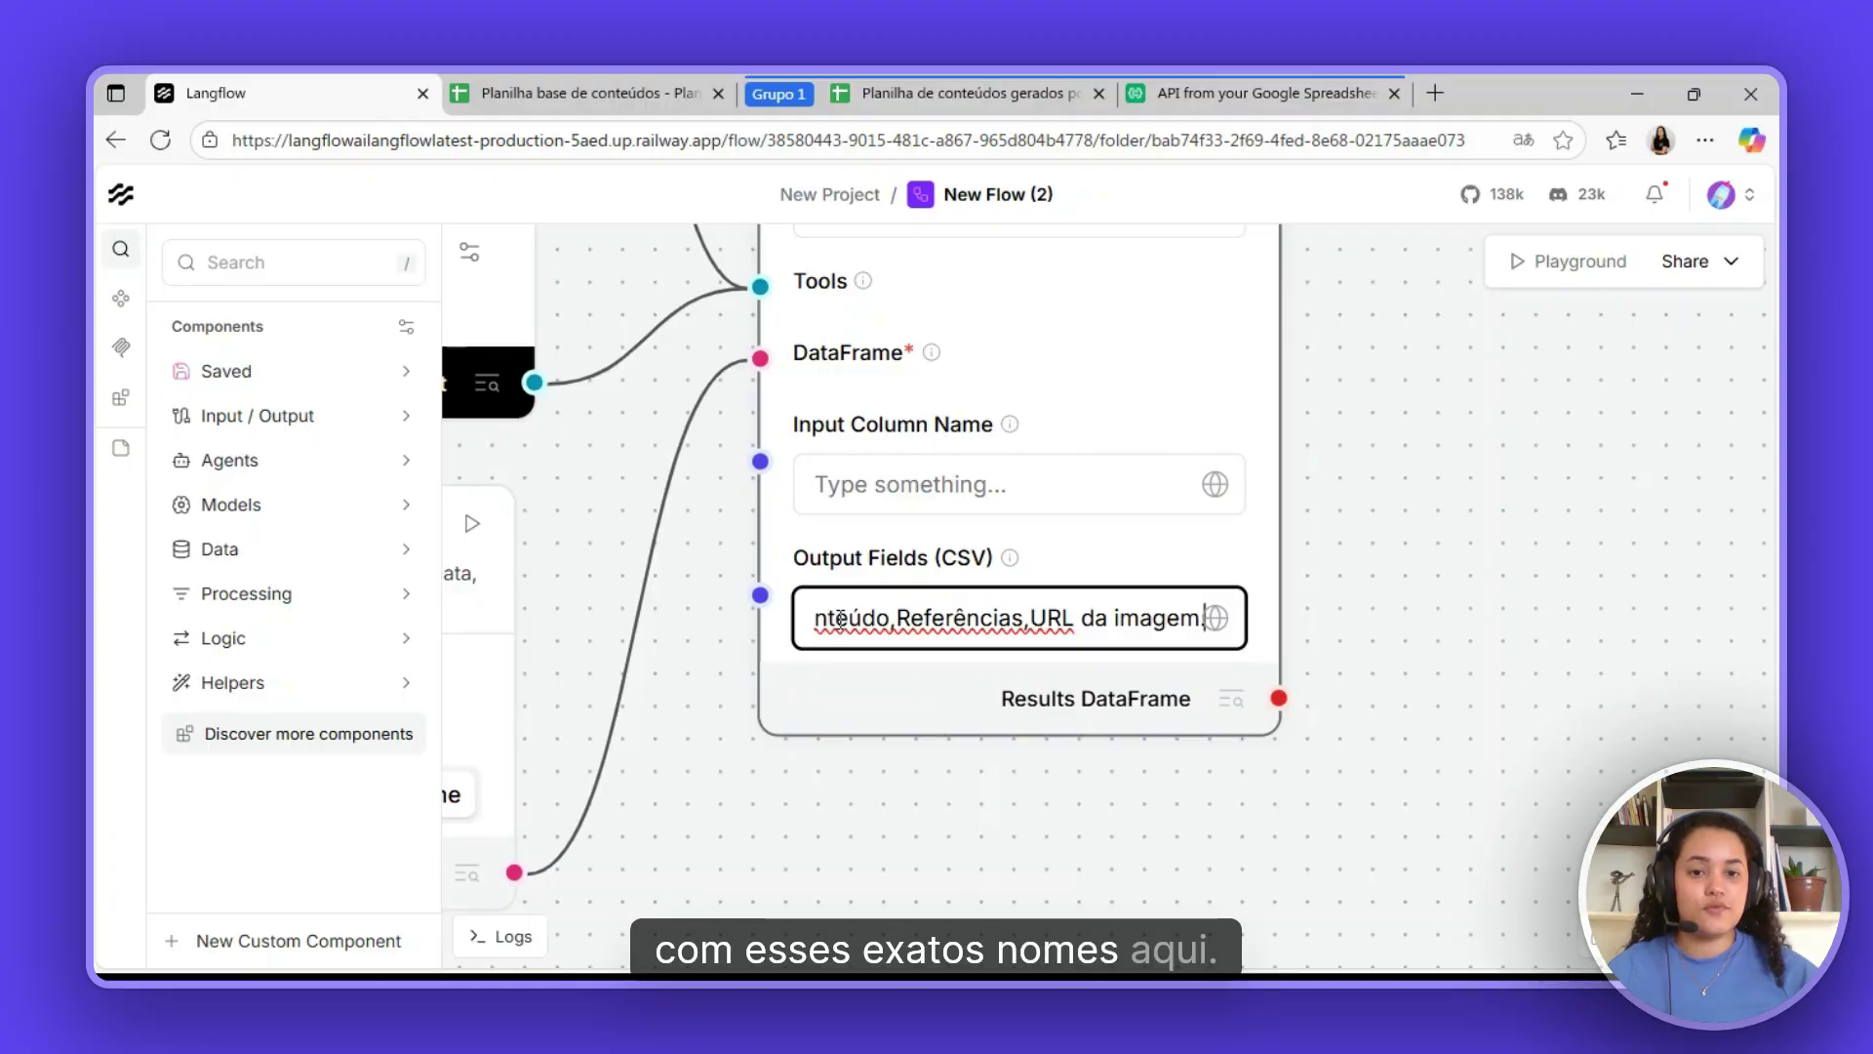
- Review the whole flow, including Agent Batch Run's inputs, output fields and Results DataFrame output
scroll(856, 616, down, 5)
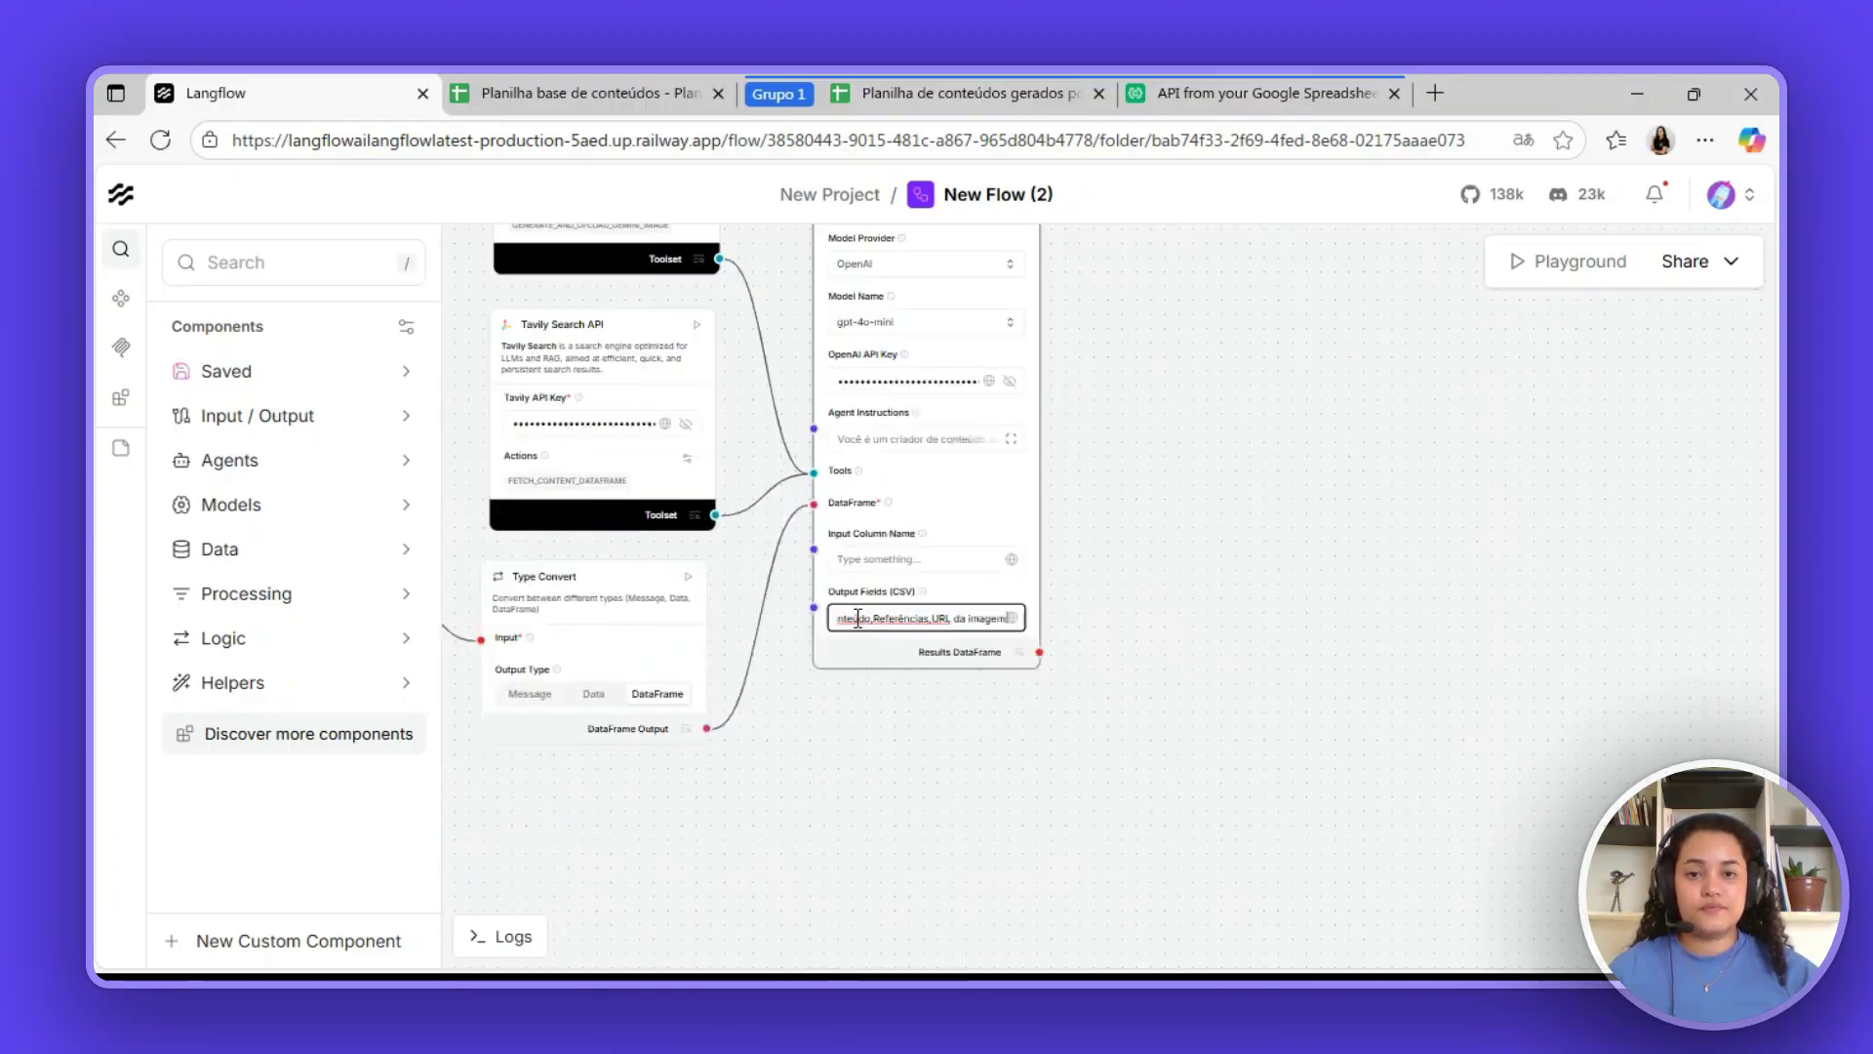
scroll(1003, 524, down, 1)
drag(1129, 372, 1401, 493)
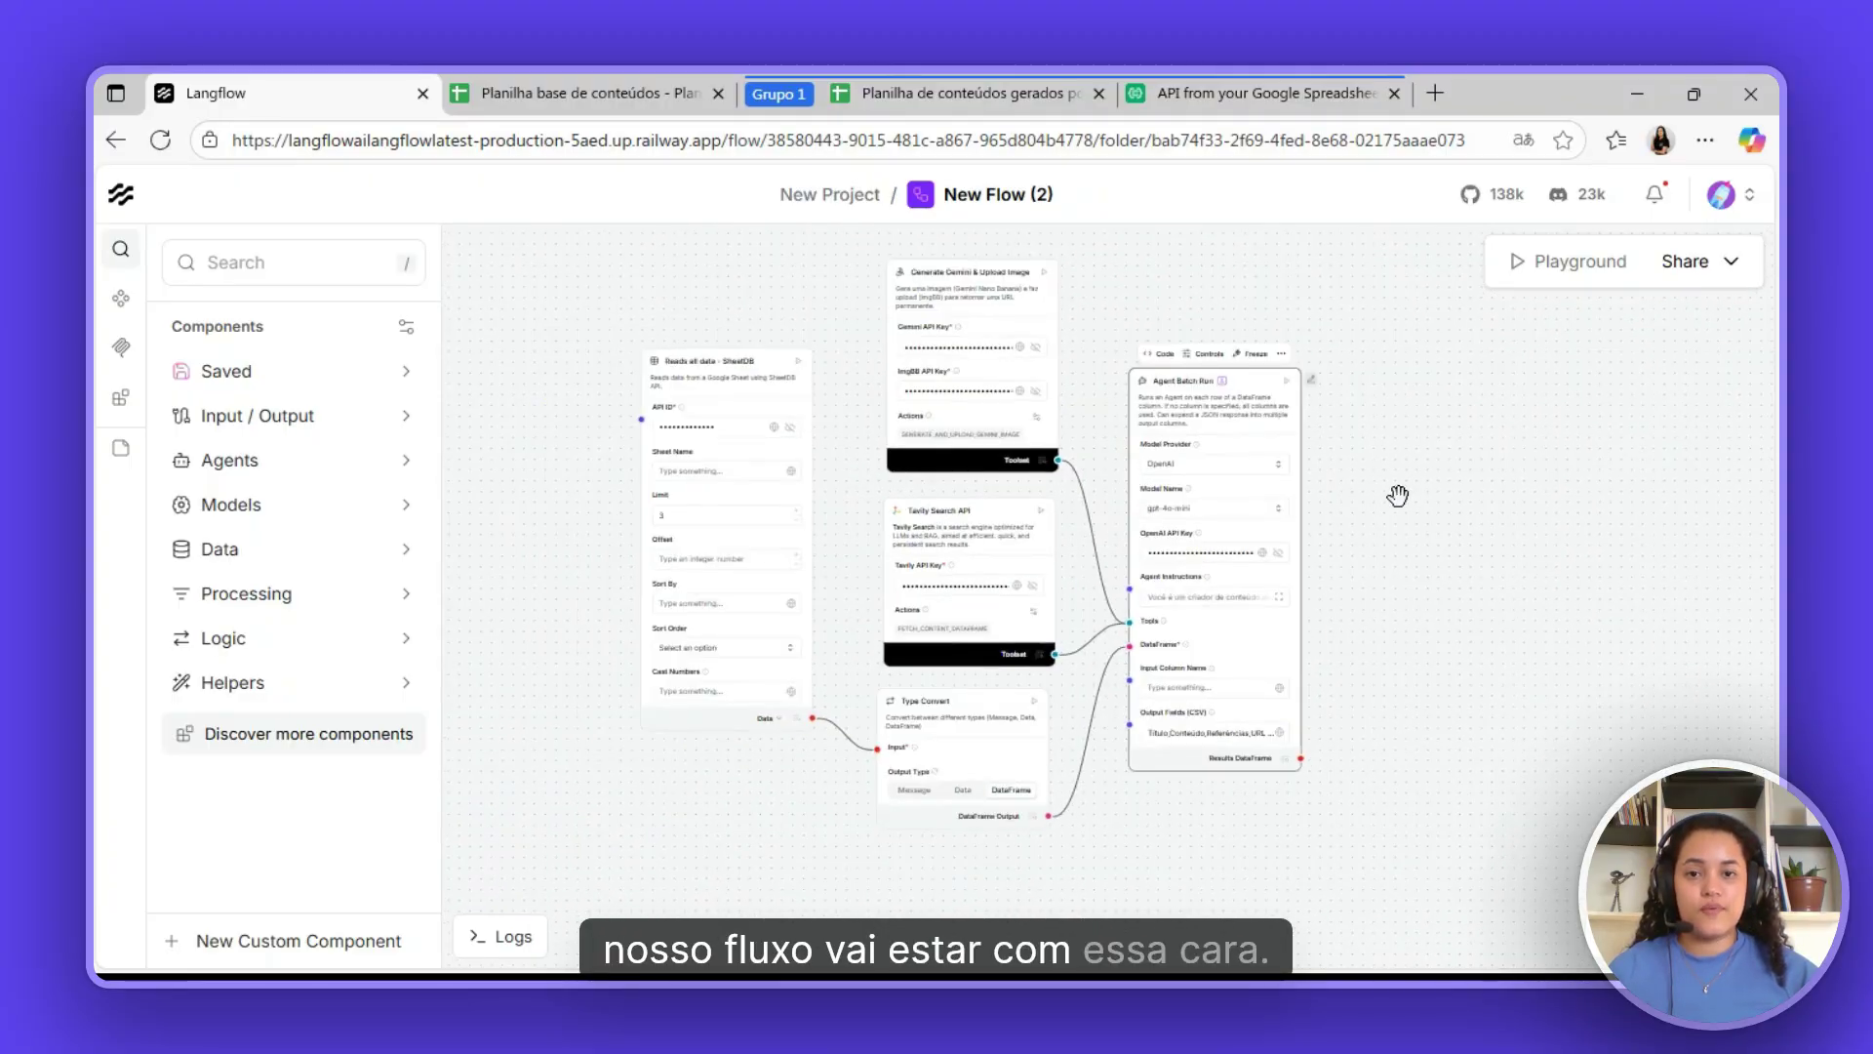
scroll(1359, 504, up, 2)
scroll(1372, 484, down, 1)
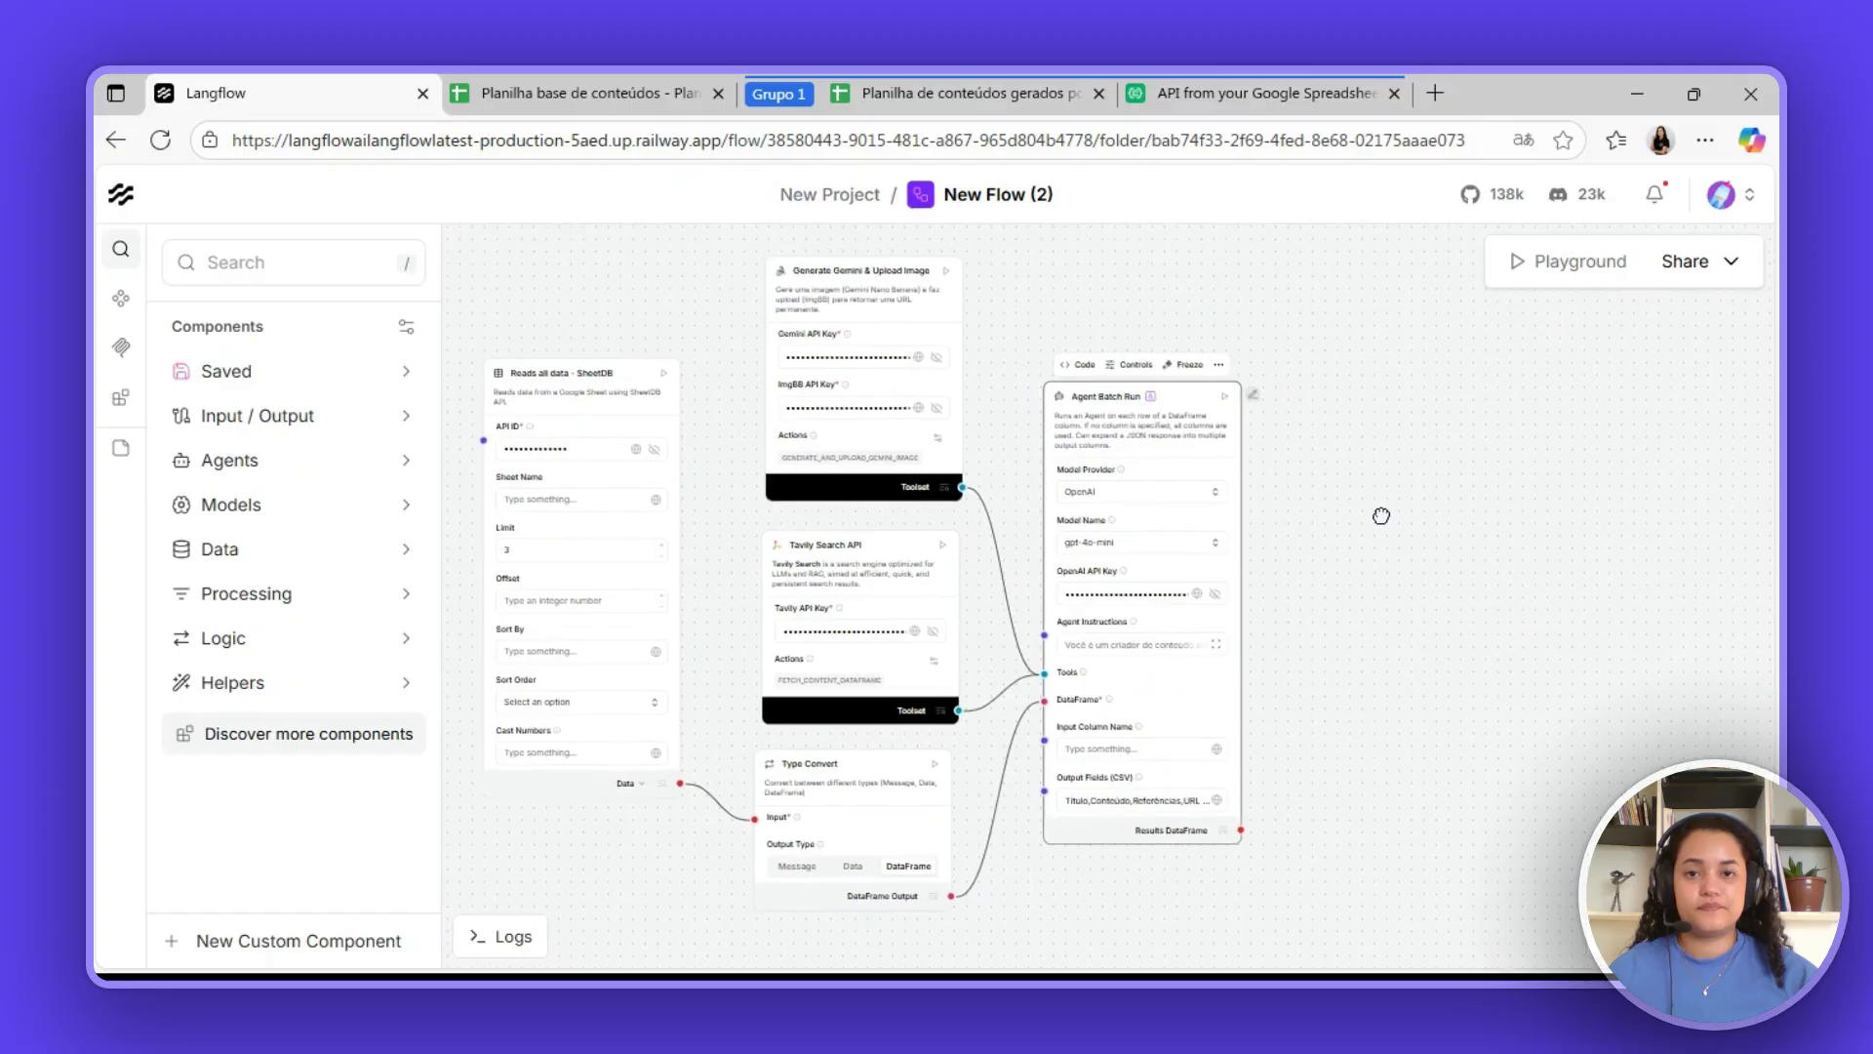
scroll(1366, 586, down, 1)
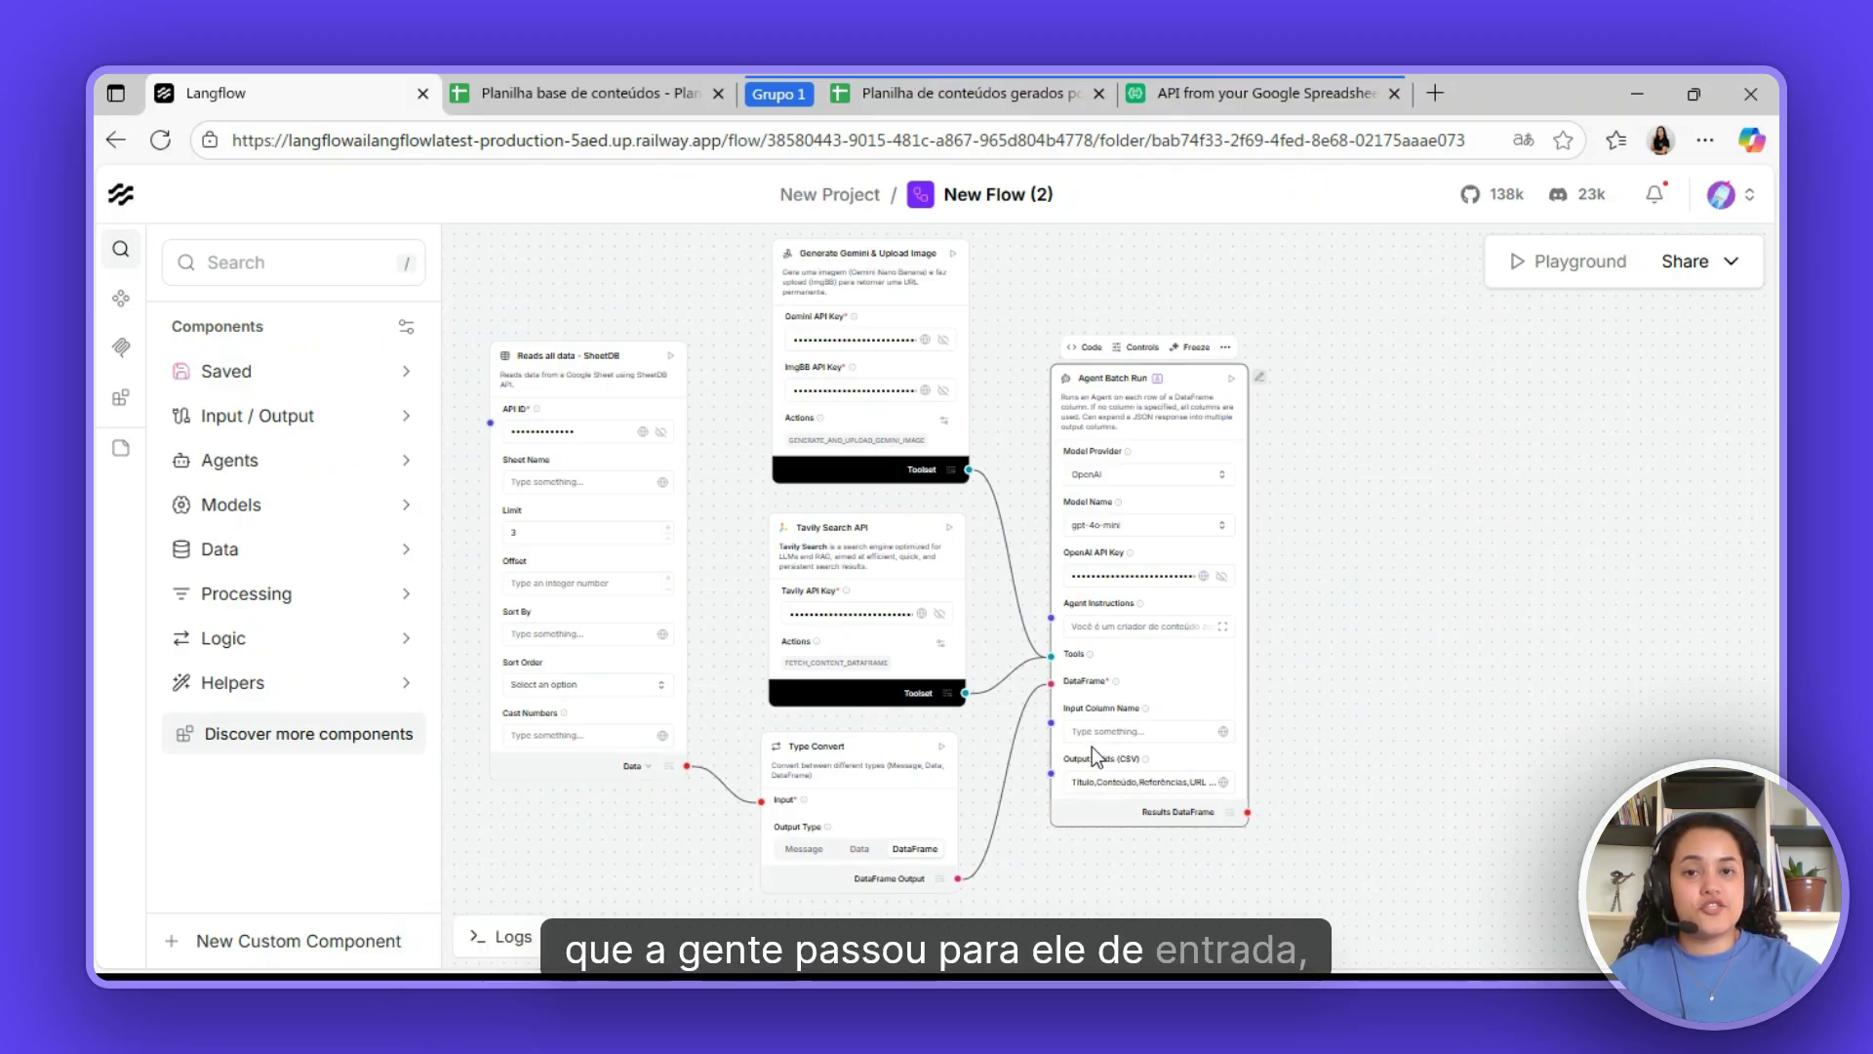
scroll(1171, 862, up, 5)
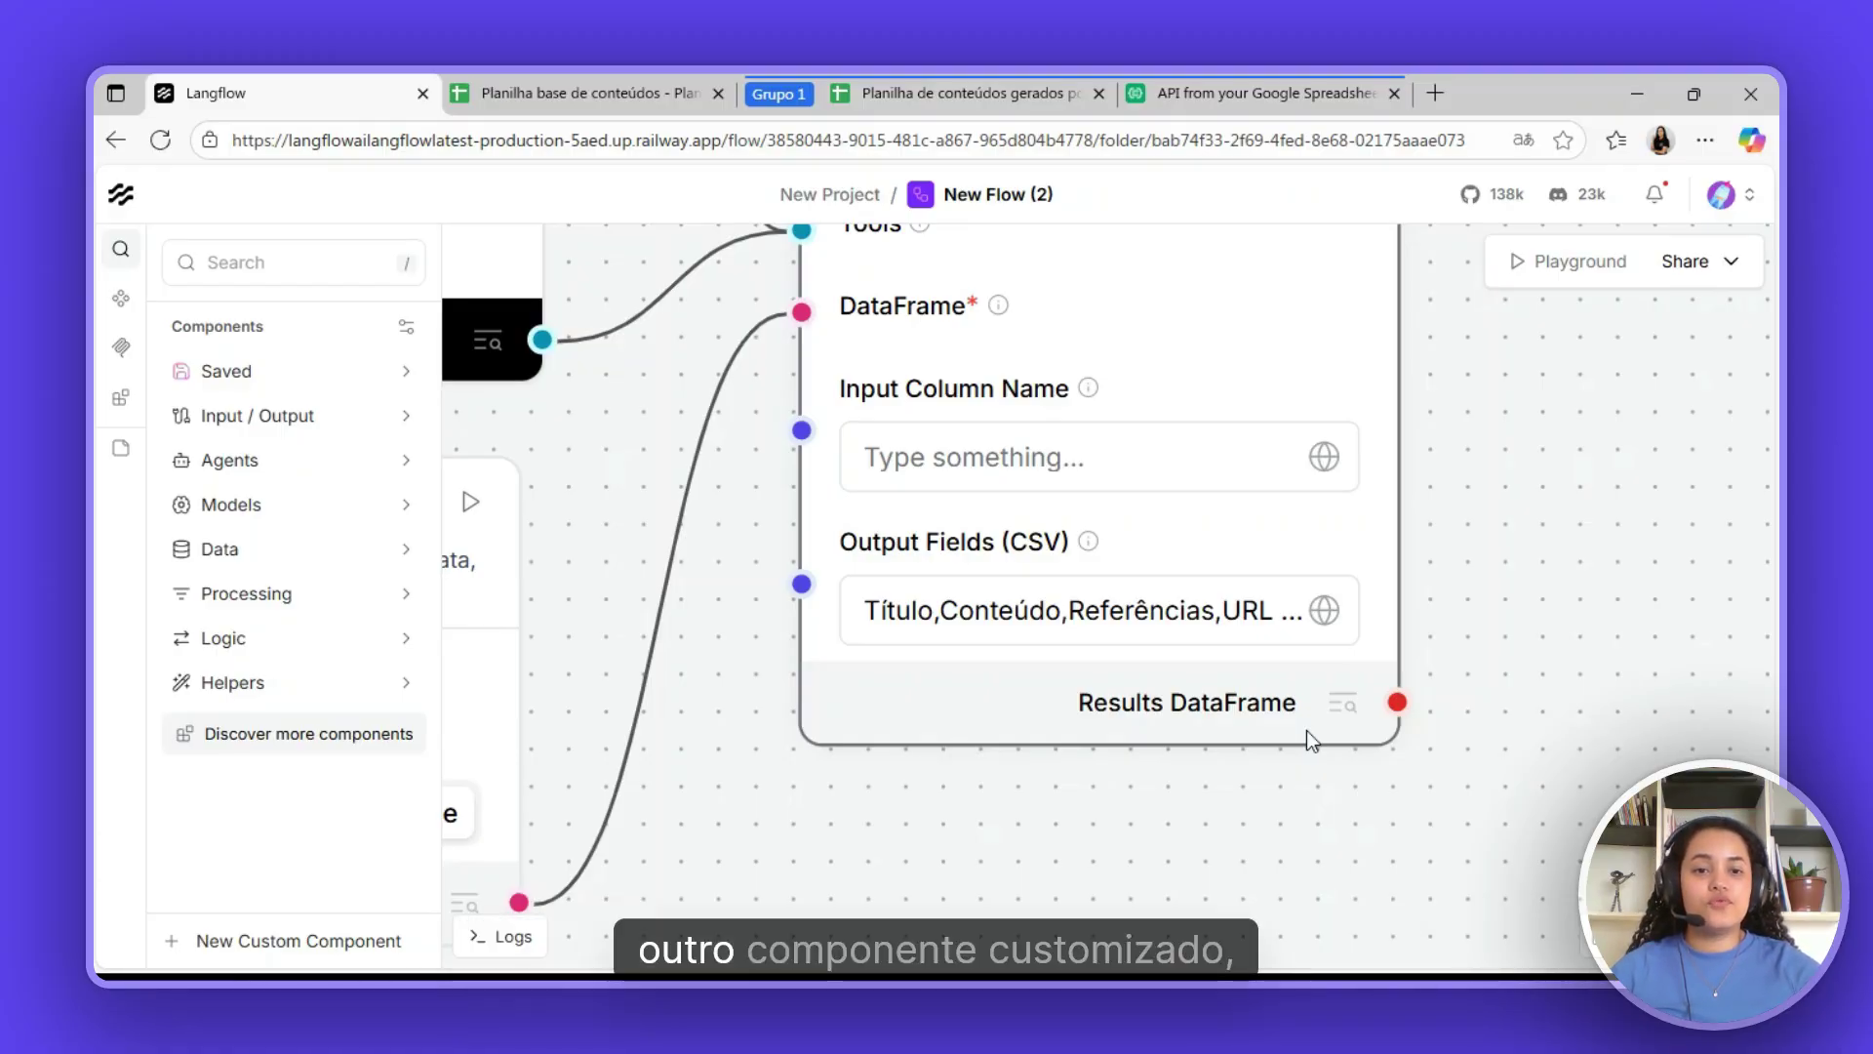
- Add the saved SheetDB Create From DataFrame component and place it to the right of Agent Batch Run
scroll(1187, 618, down, 3)
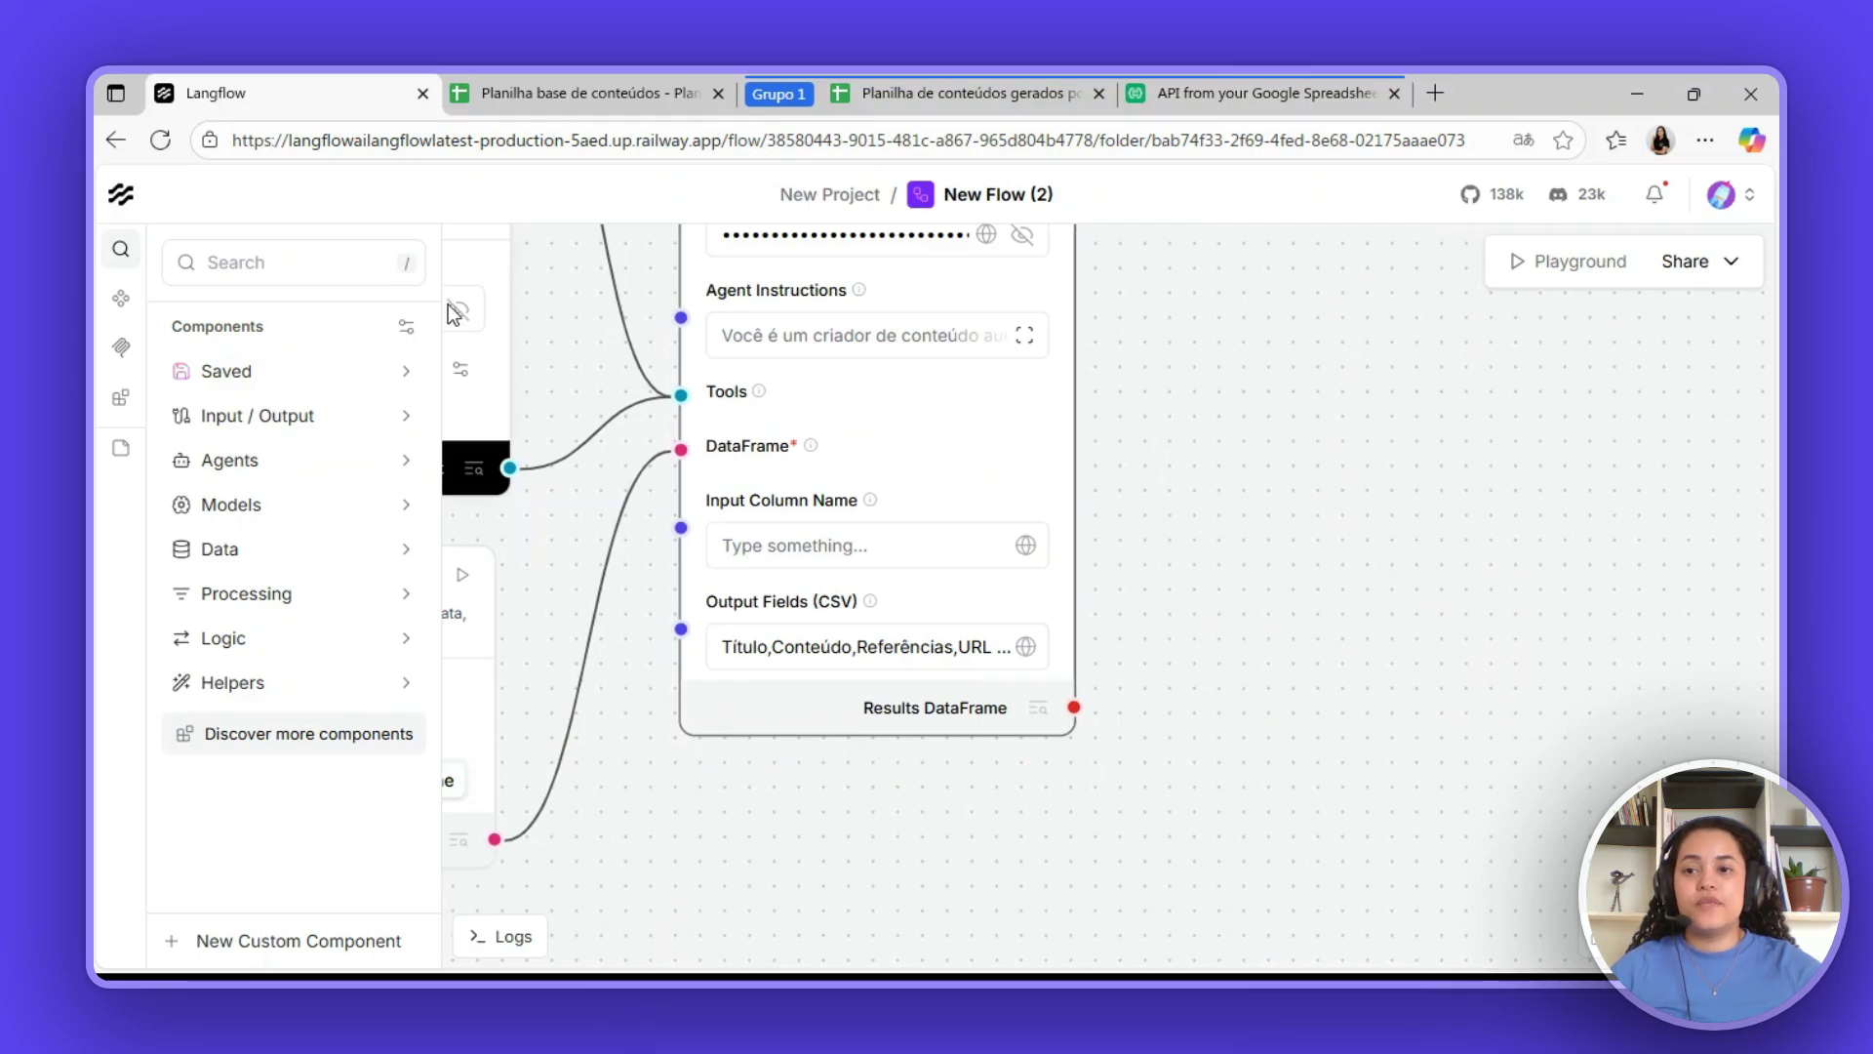
click(405, 370)
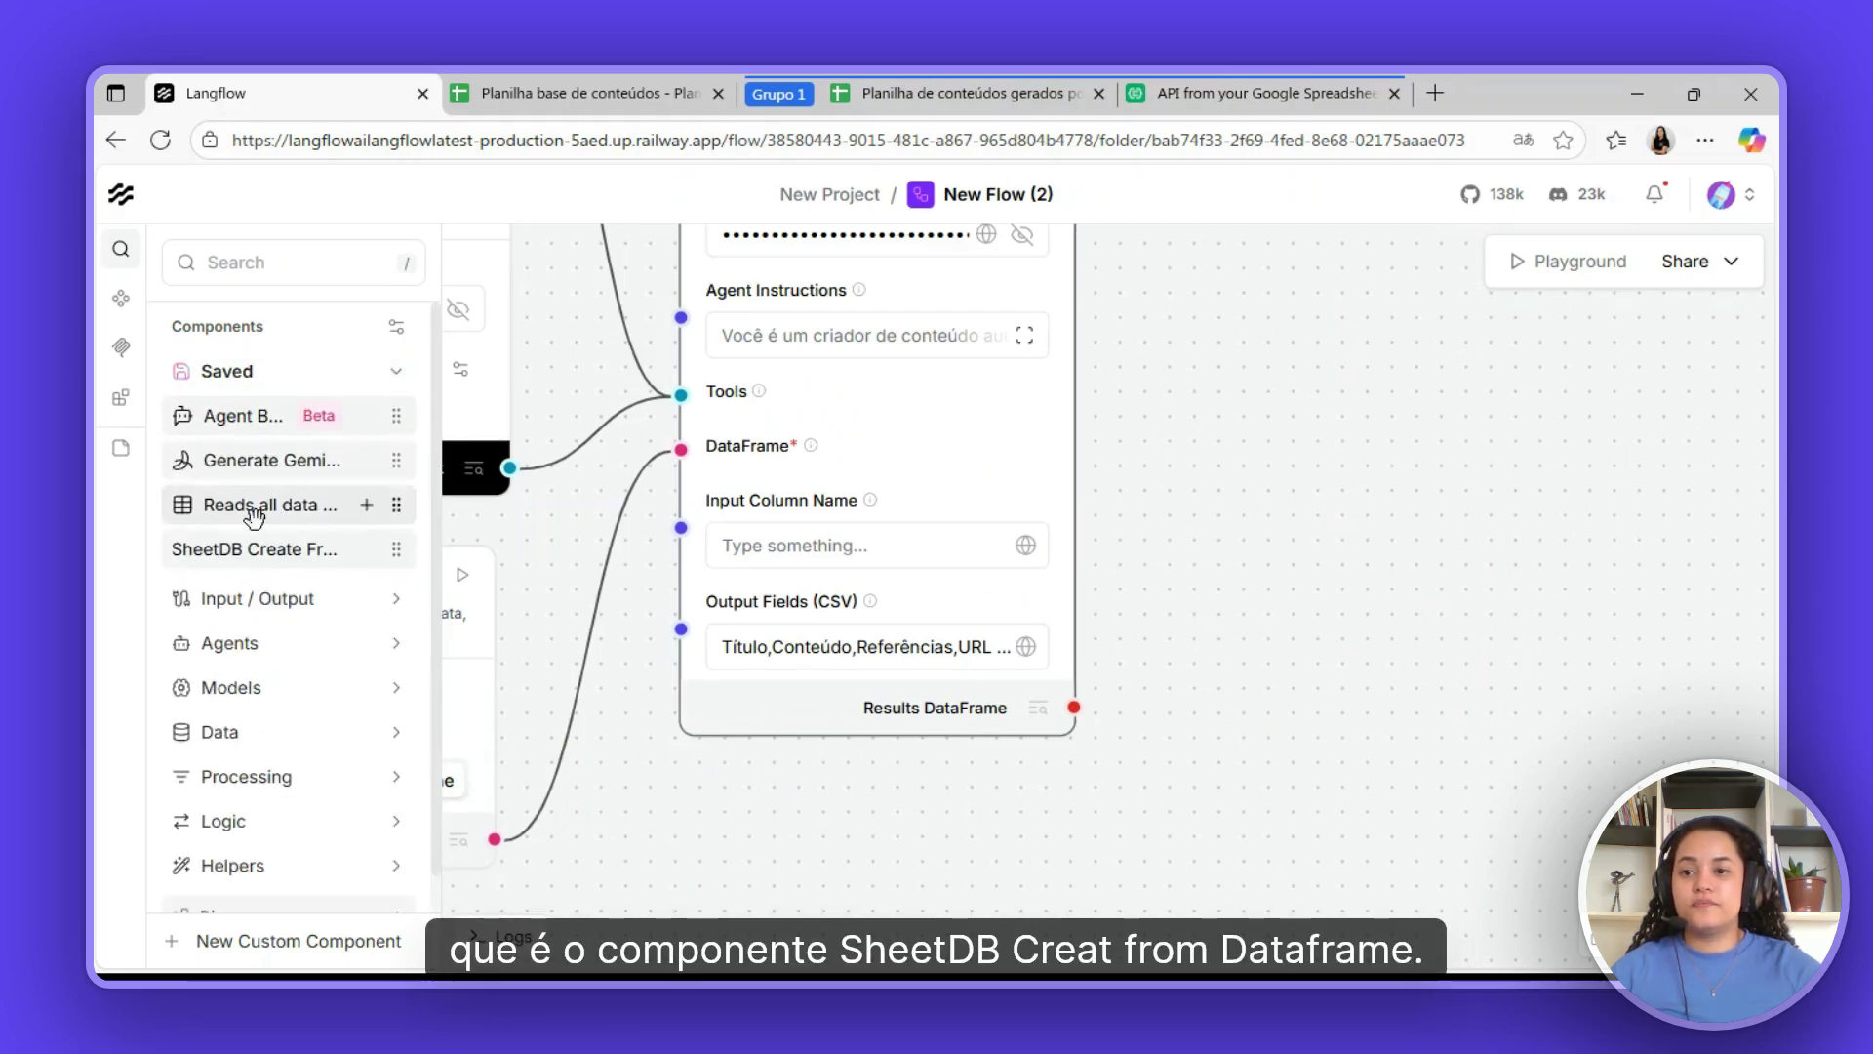
drag(251, 548, 1331, 524)
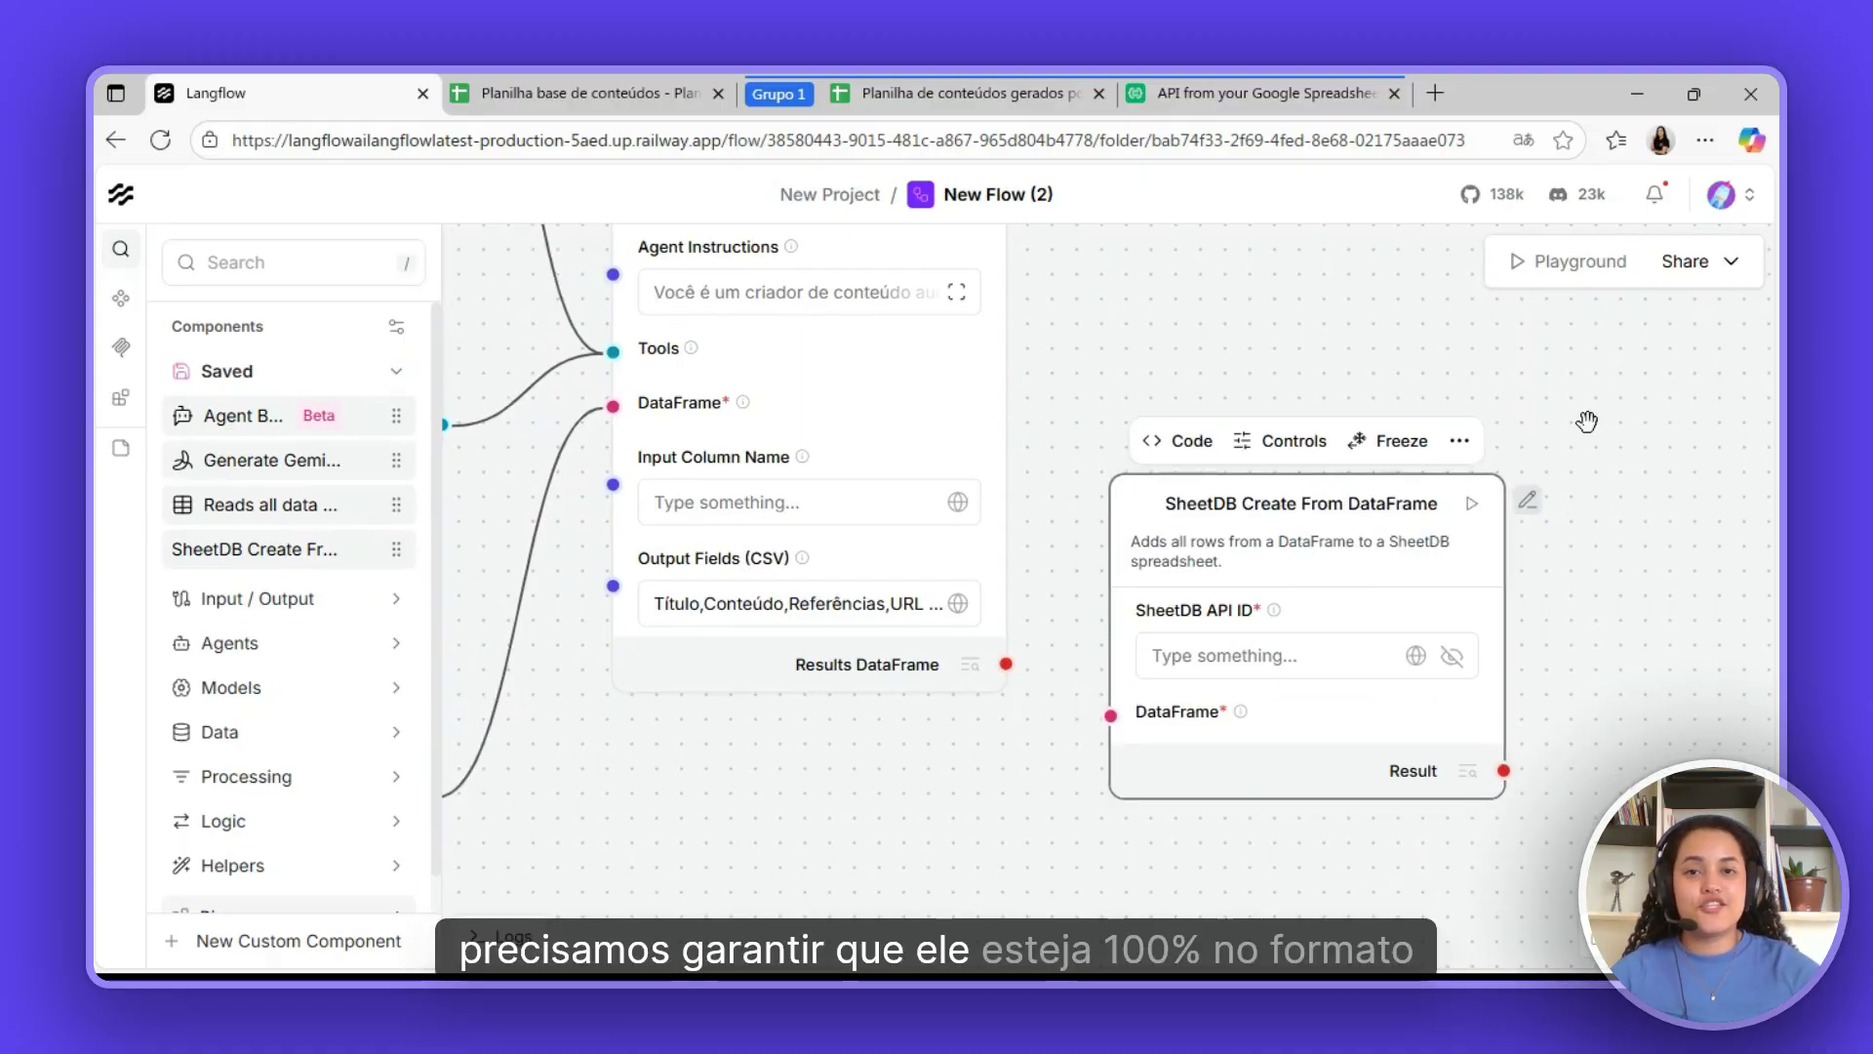
scroll(1588, 425, down, 1)
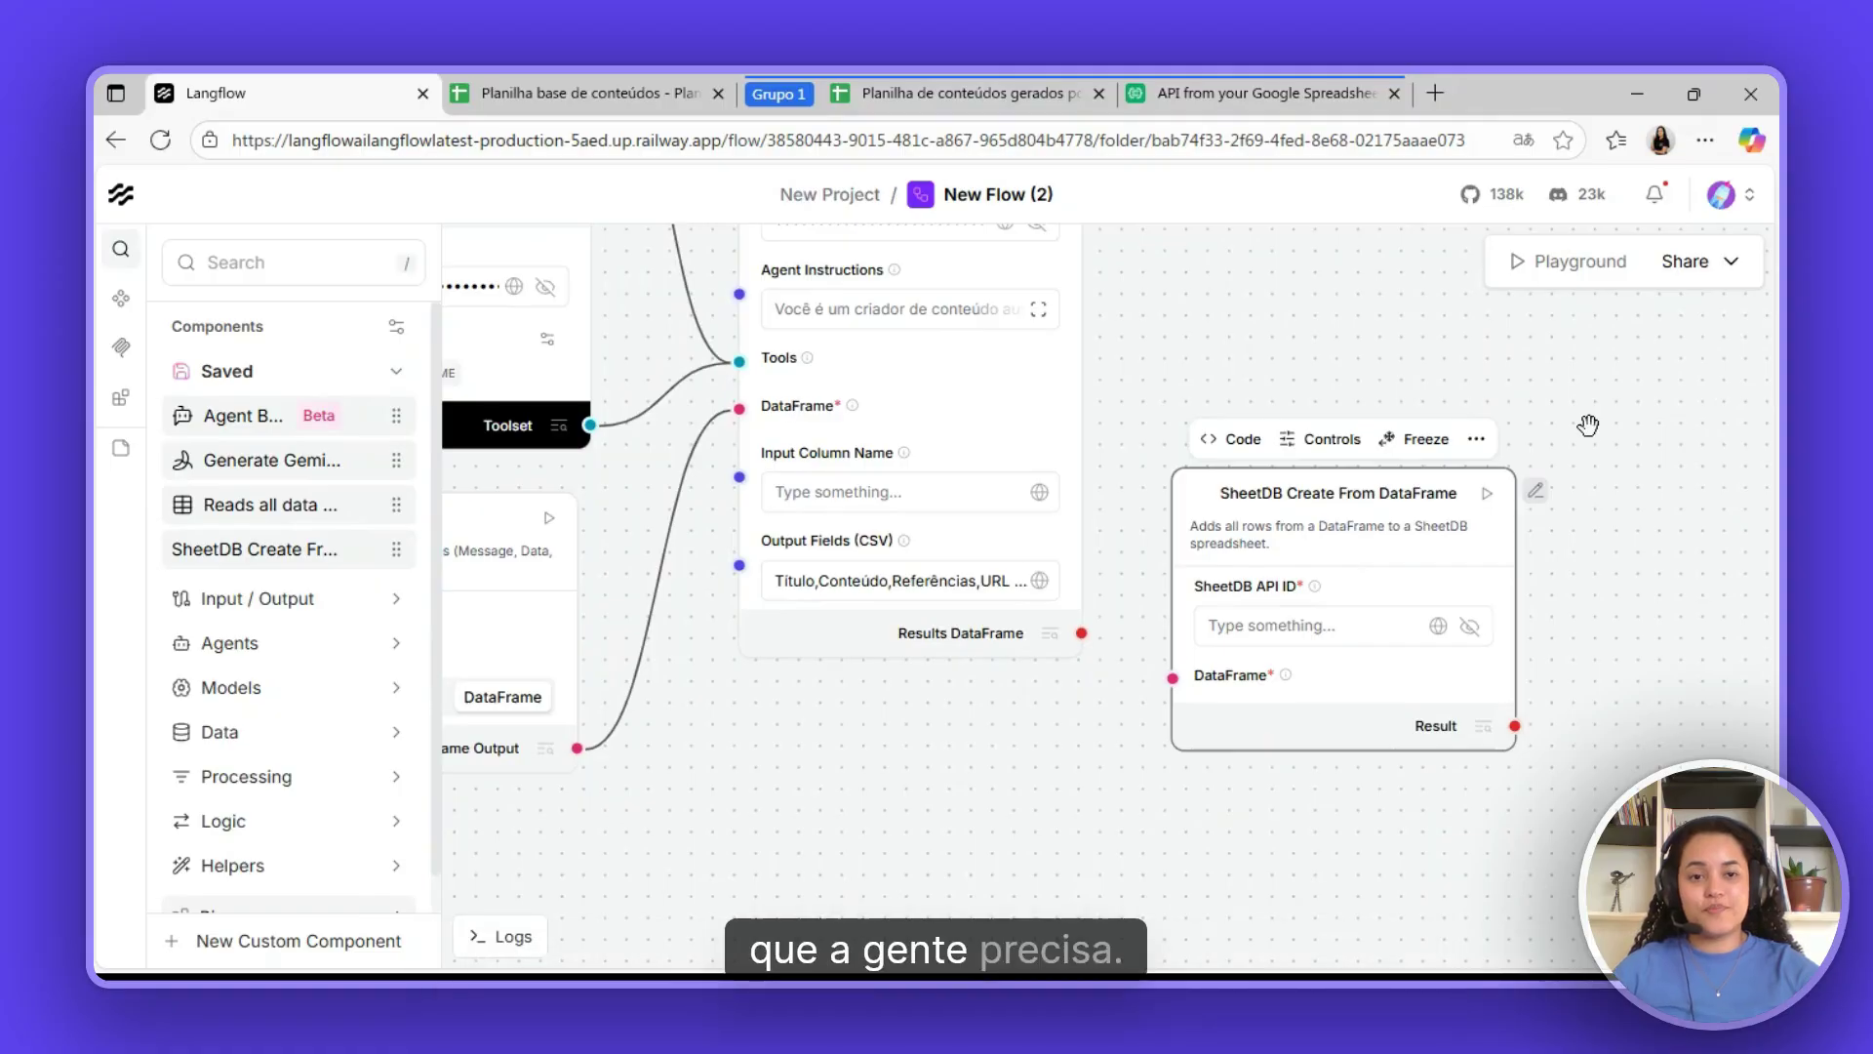
drag(1614, 494, 1398, 455)
drag(1235, 485, 1360, 518)
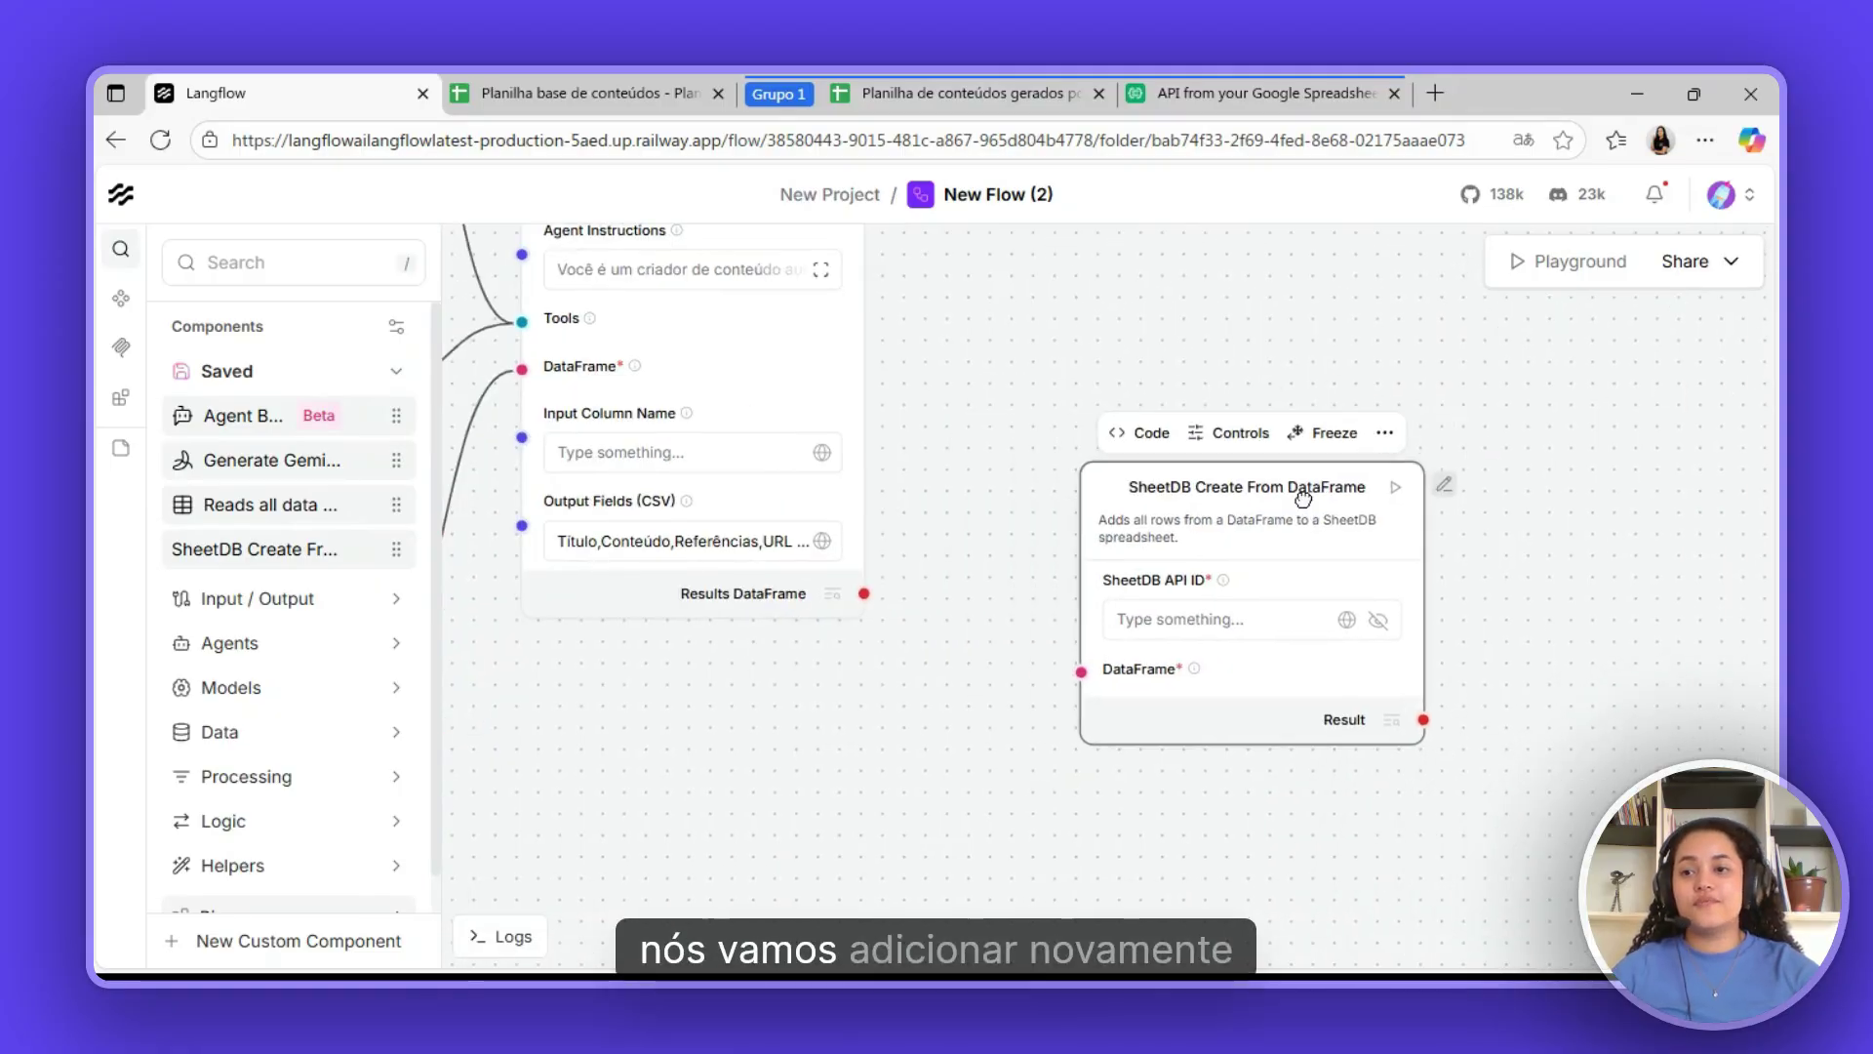
- Add another Type Convert component and arrange it between Agent Batch Run and SheetDB Create From DataFrame
click(271, 264)
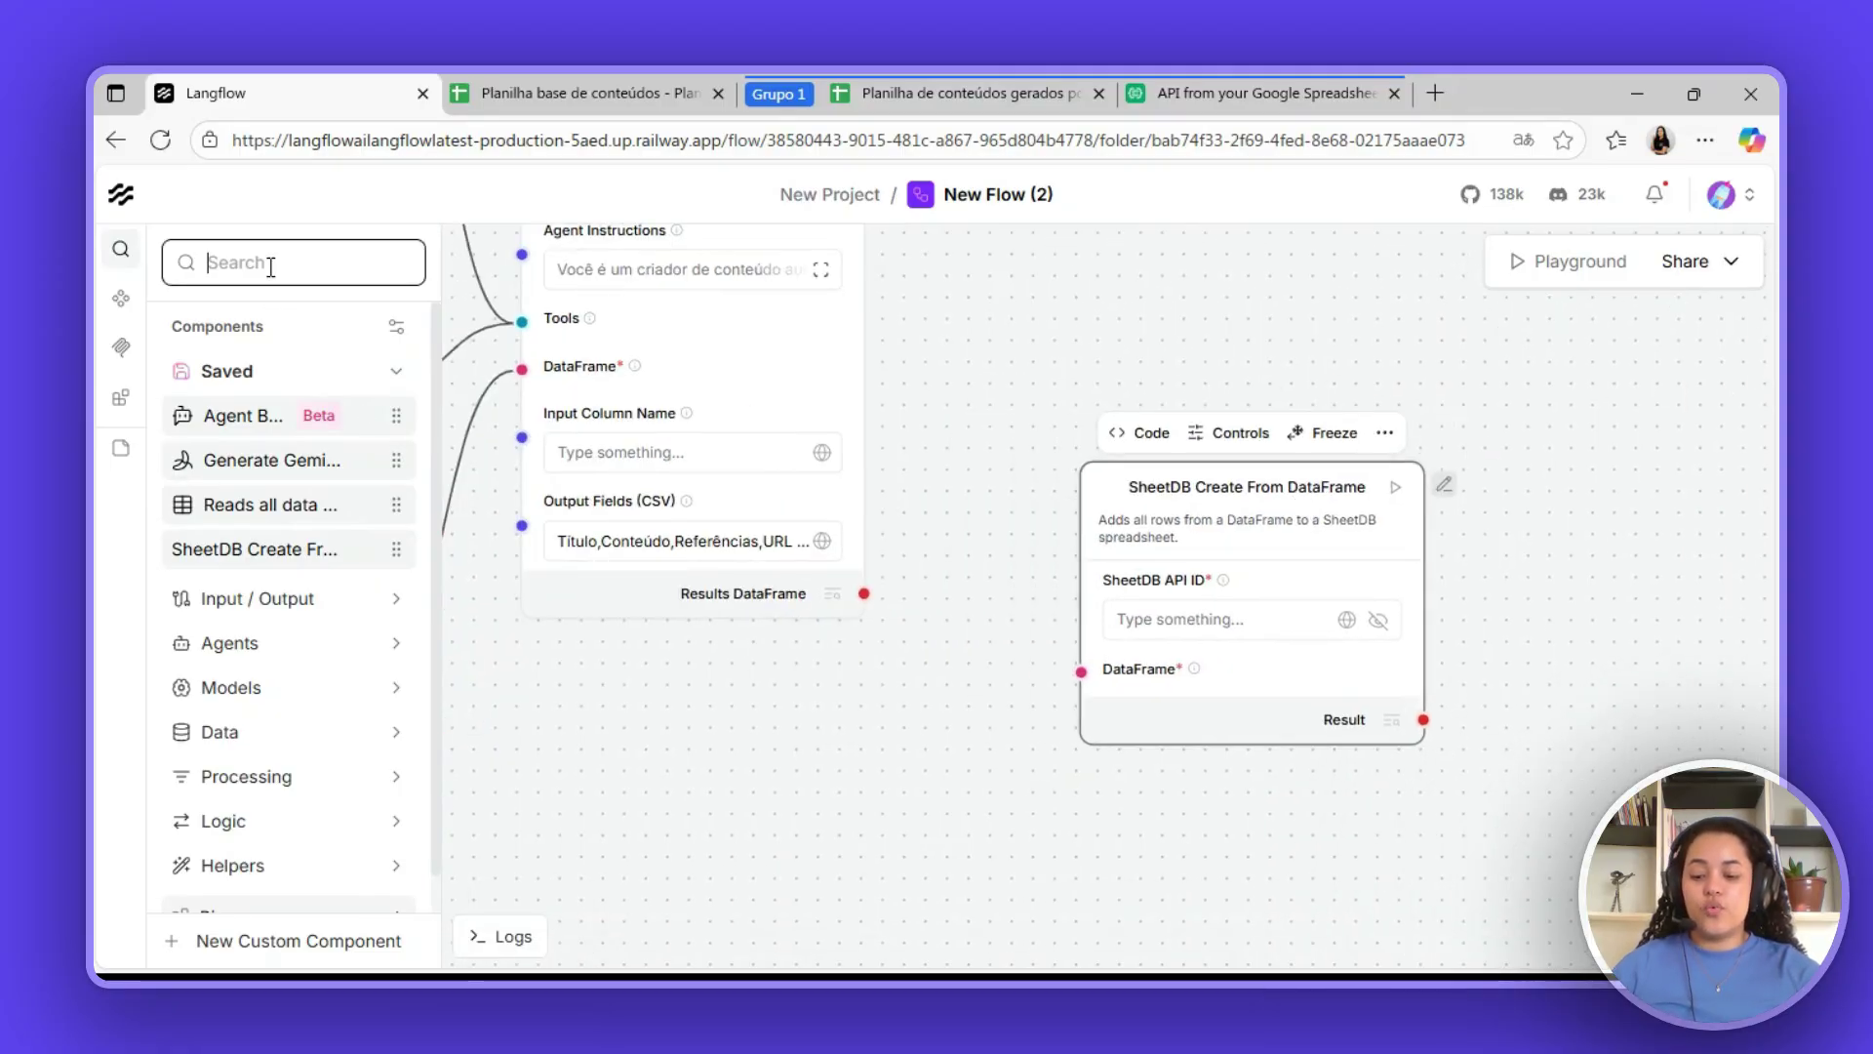
text(t)
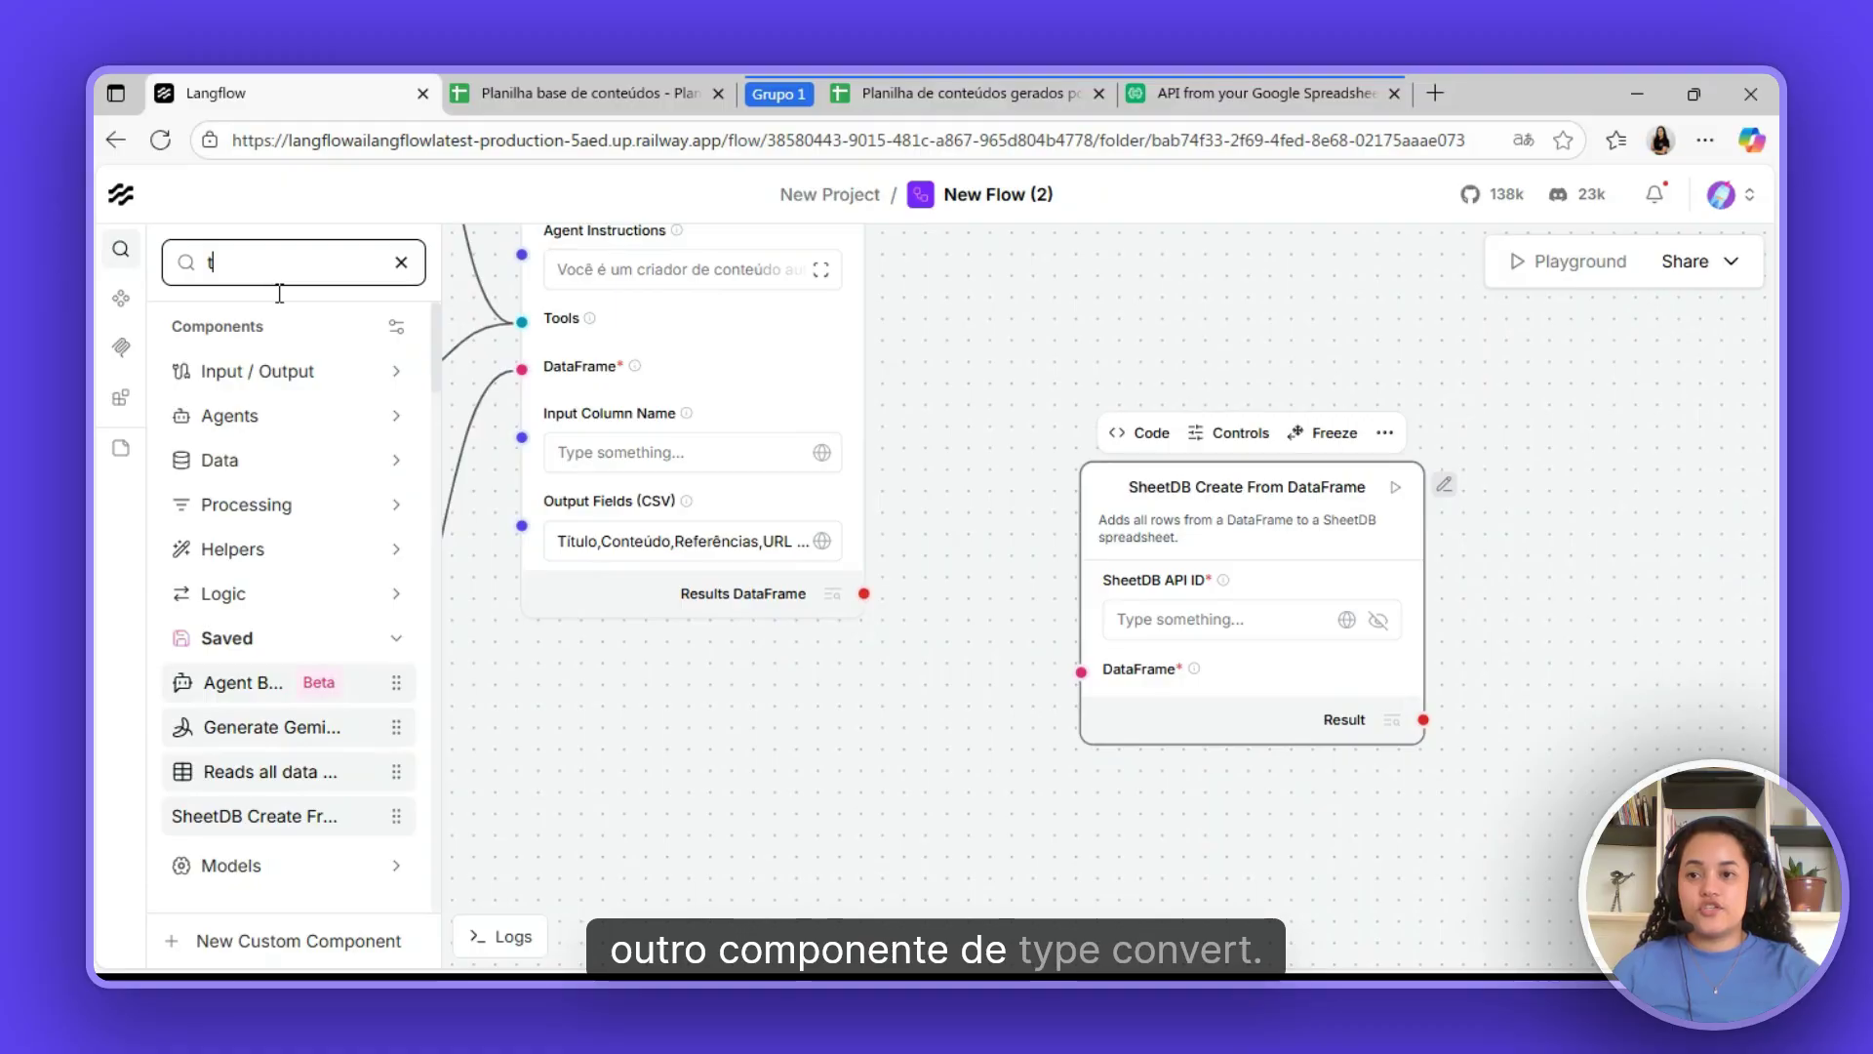
text(ype)
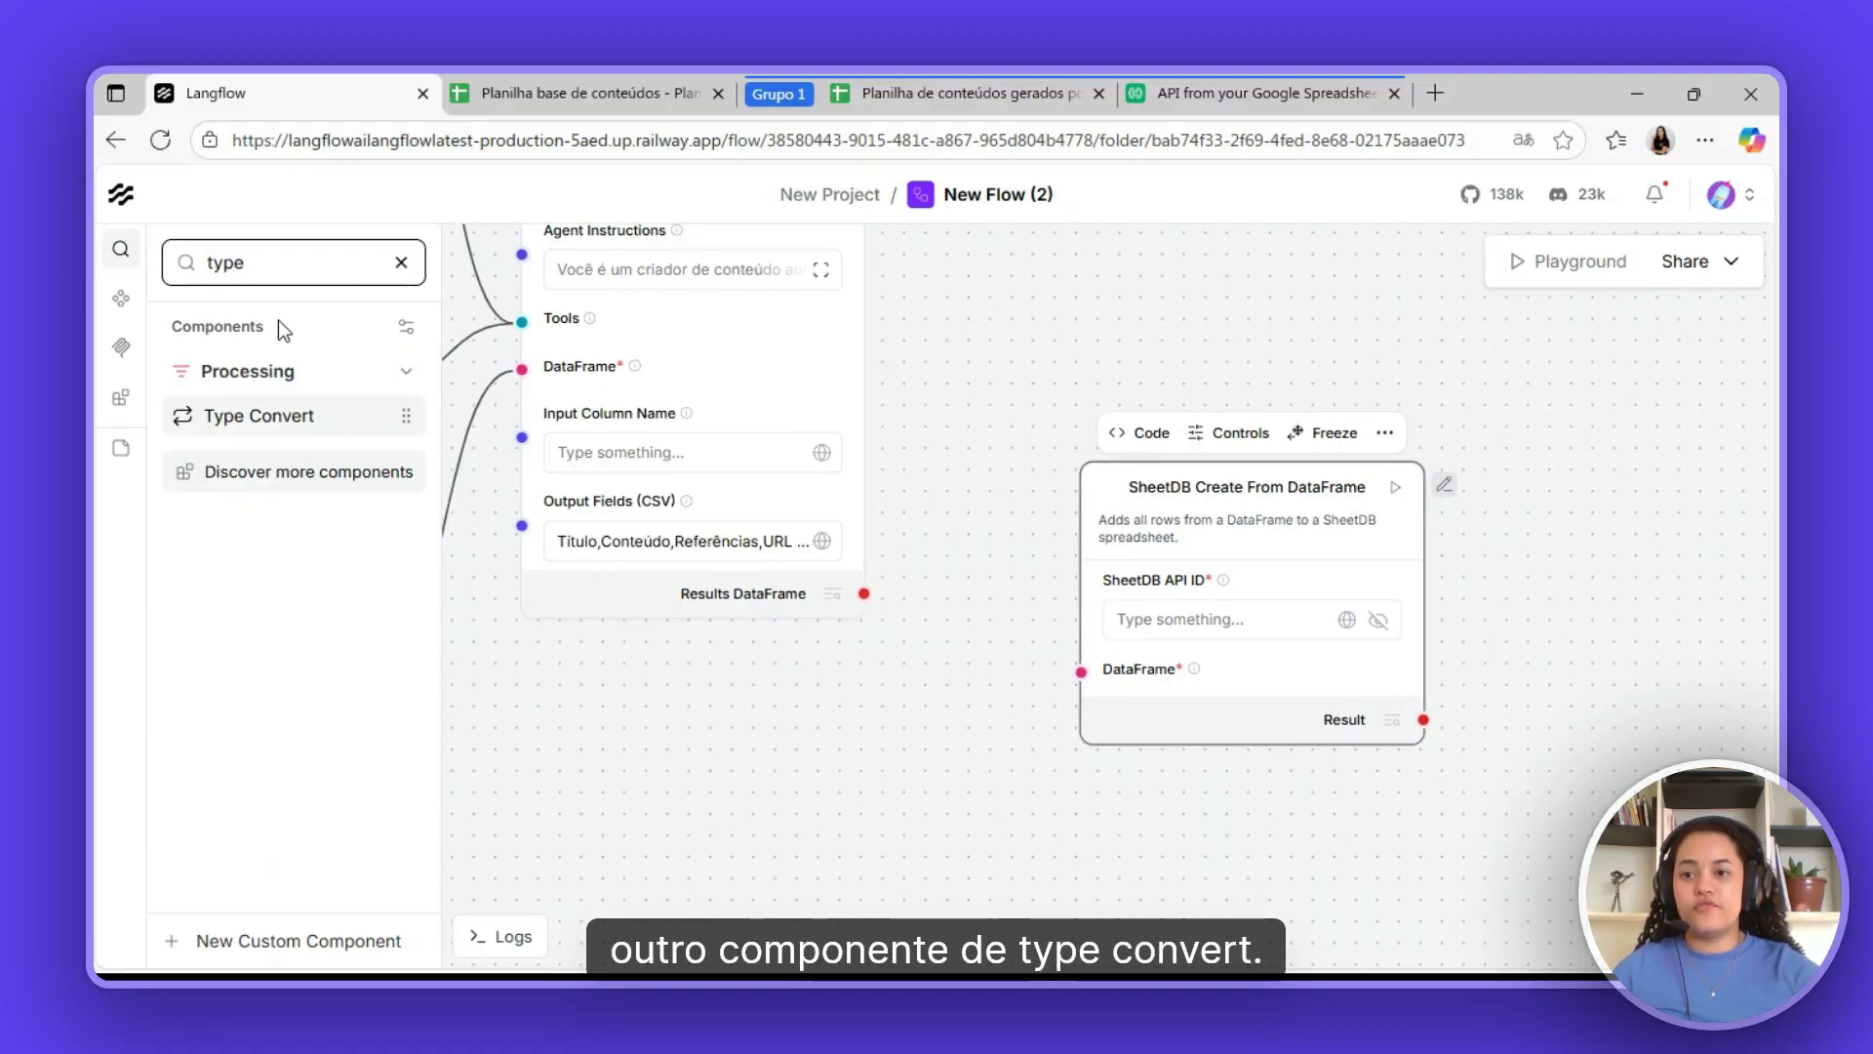
drag(250, 414, 751, 743)
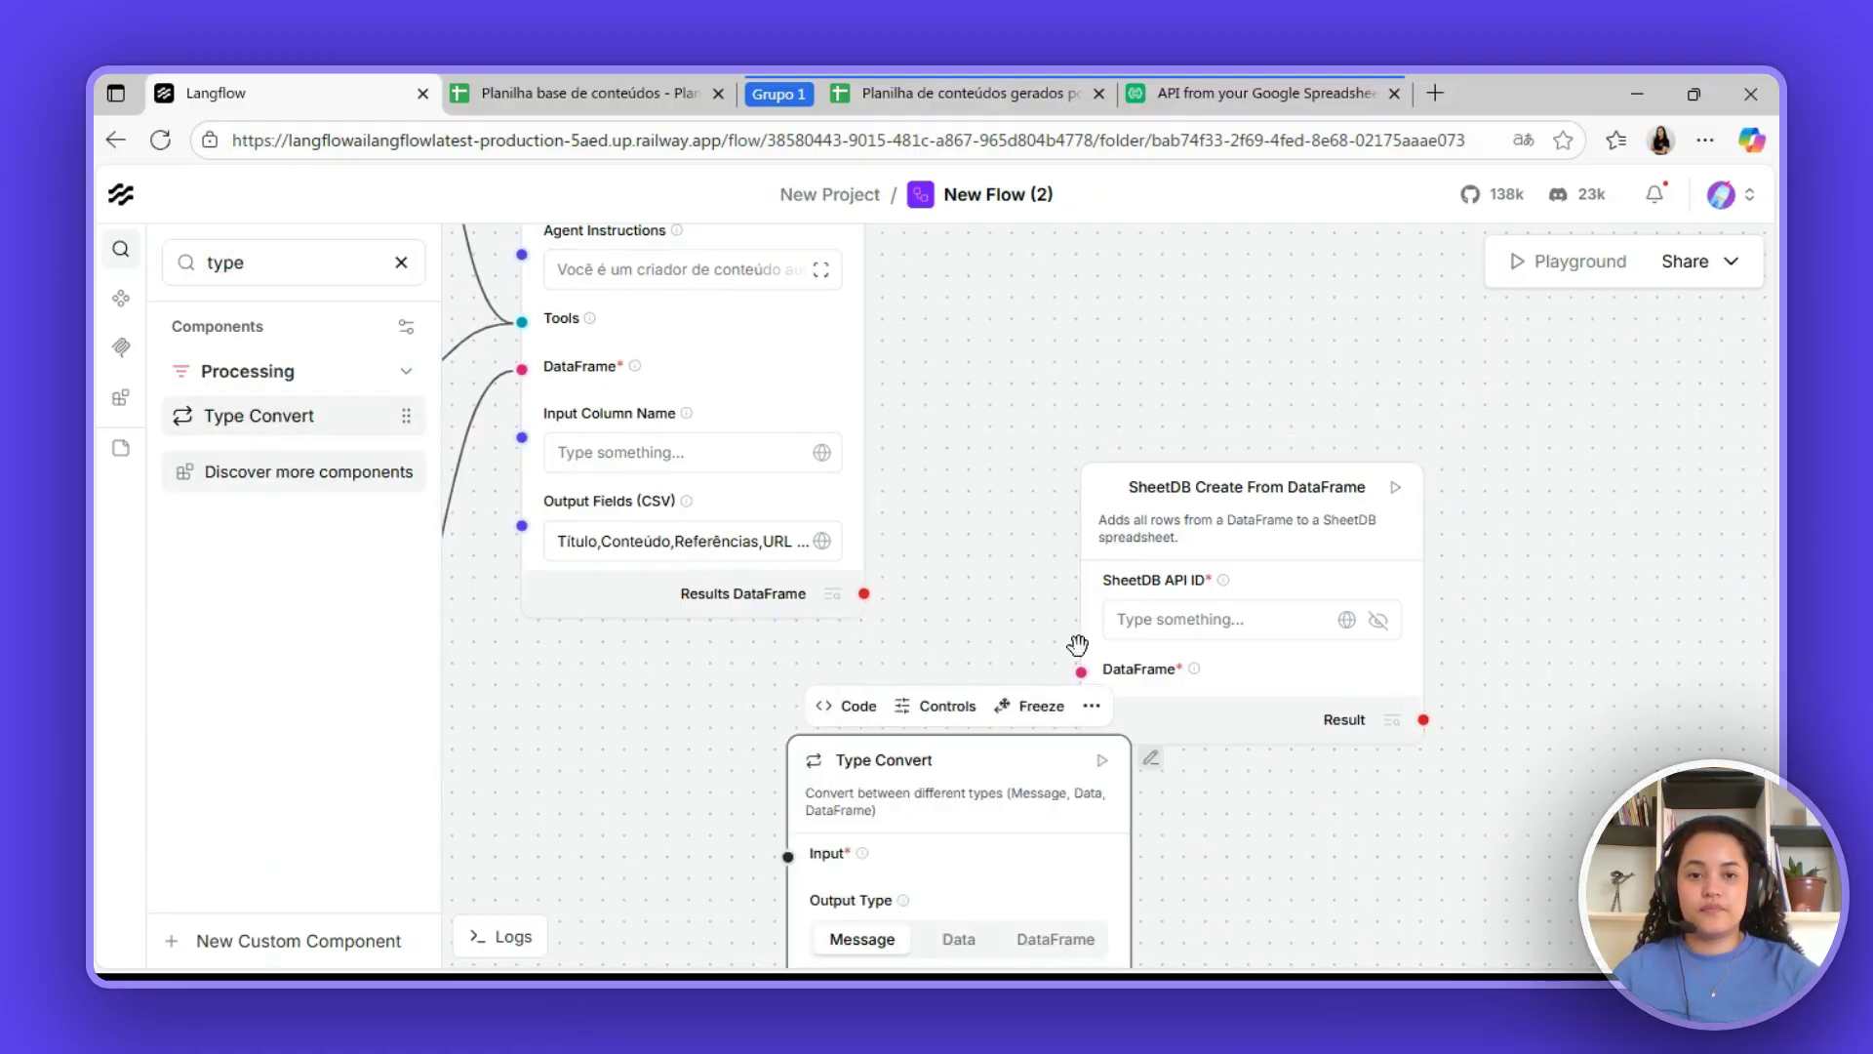
drag(1179, 475, 1374, 430)
drag(960, 753, 1076, 595)
drag(1342, 465, 1403, 450)
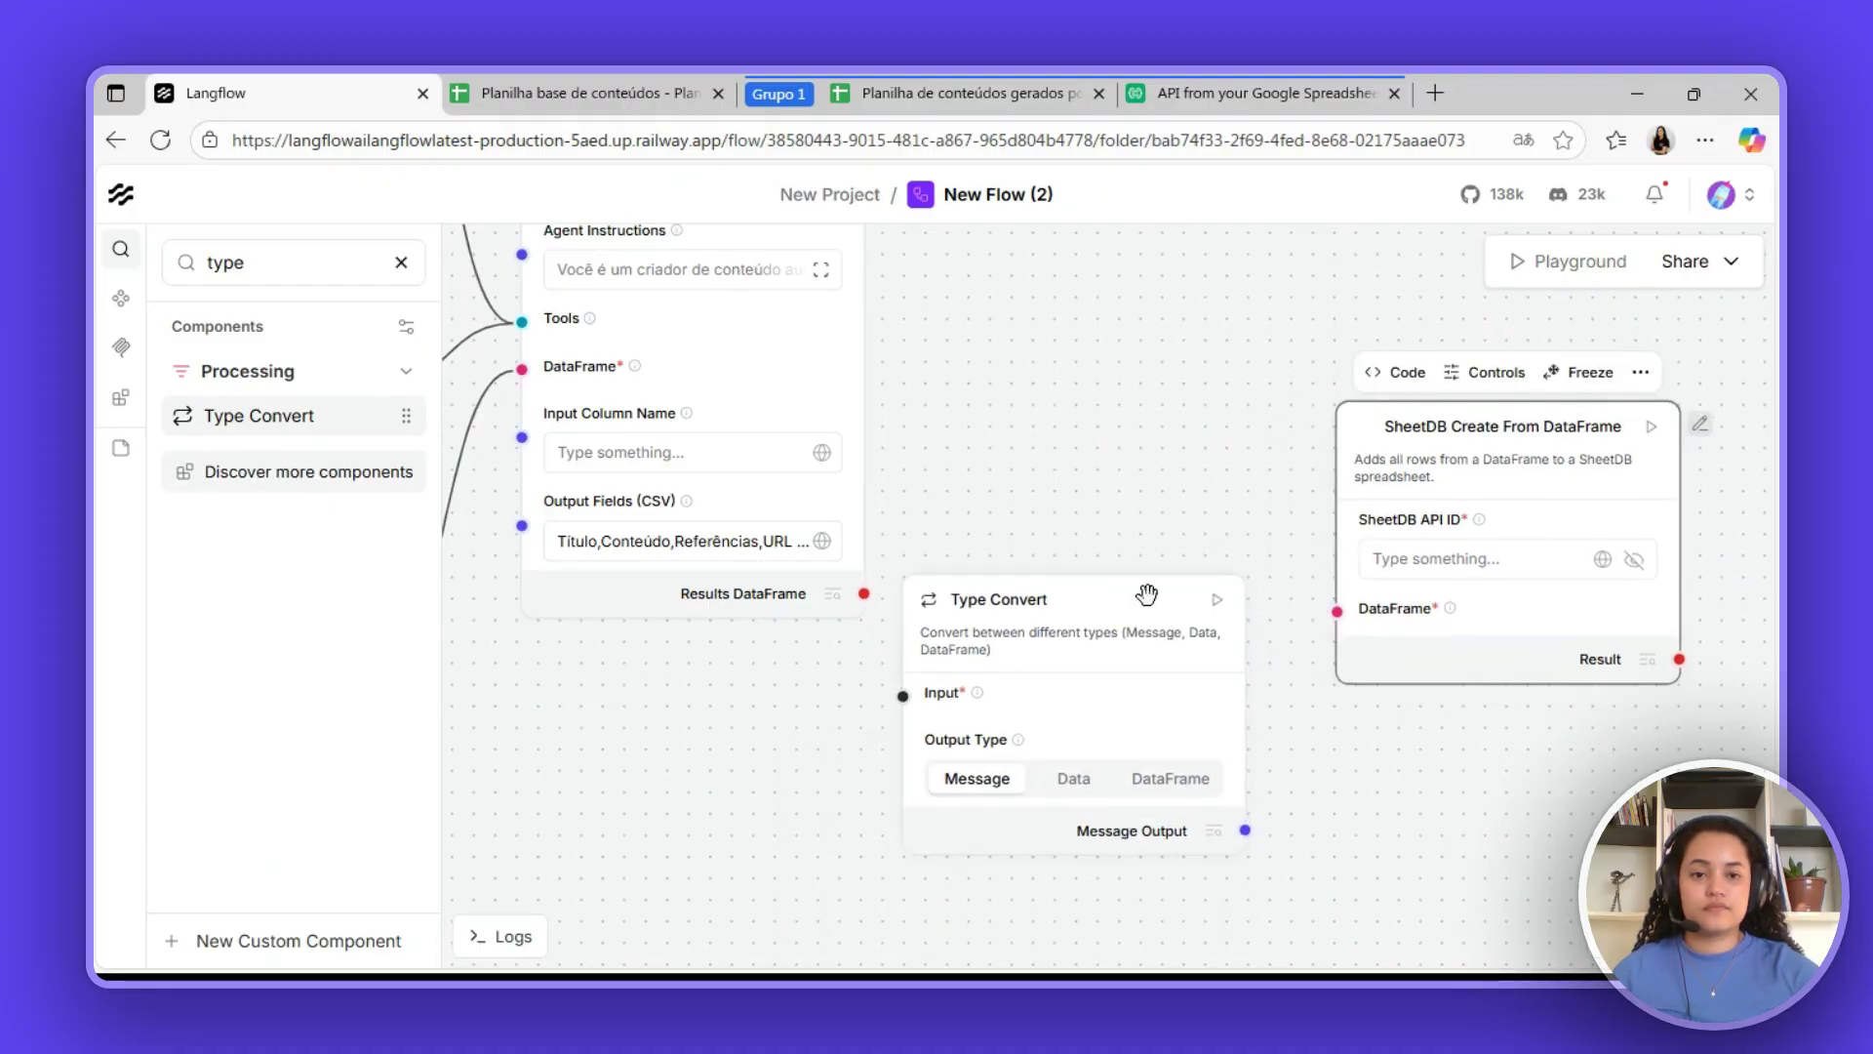
drag(1145, 594, 1175, 576)
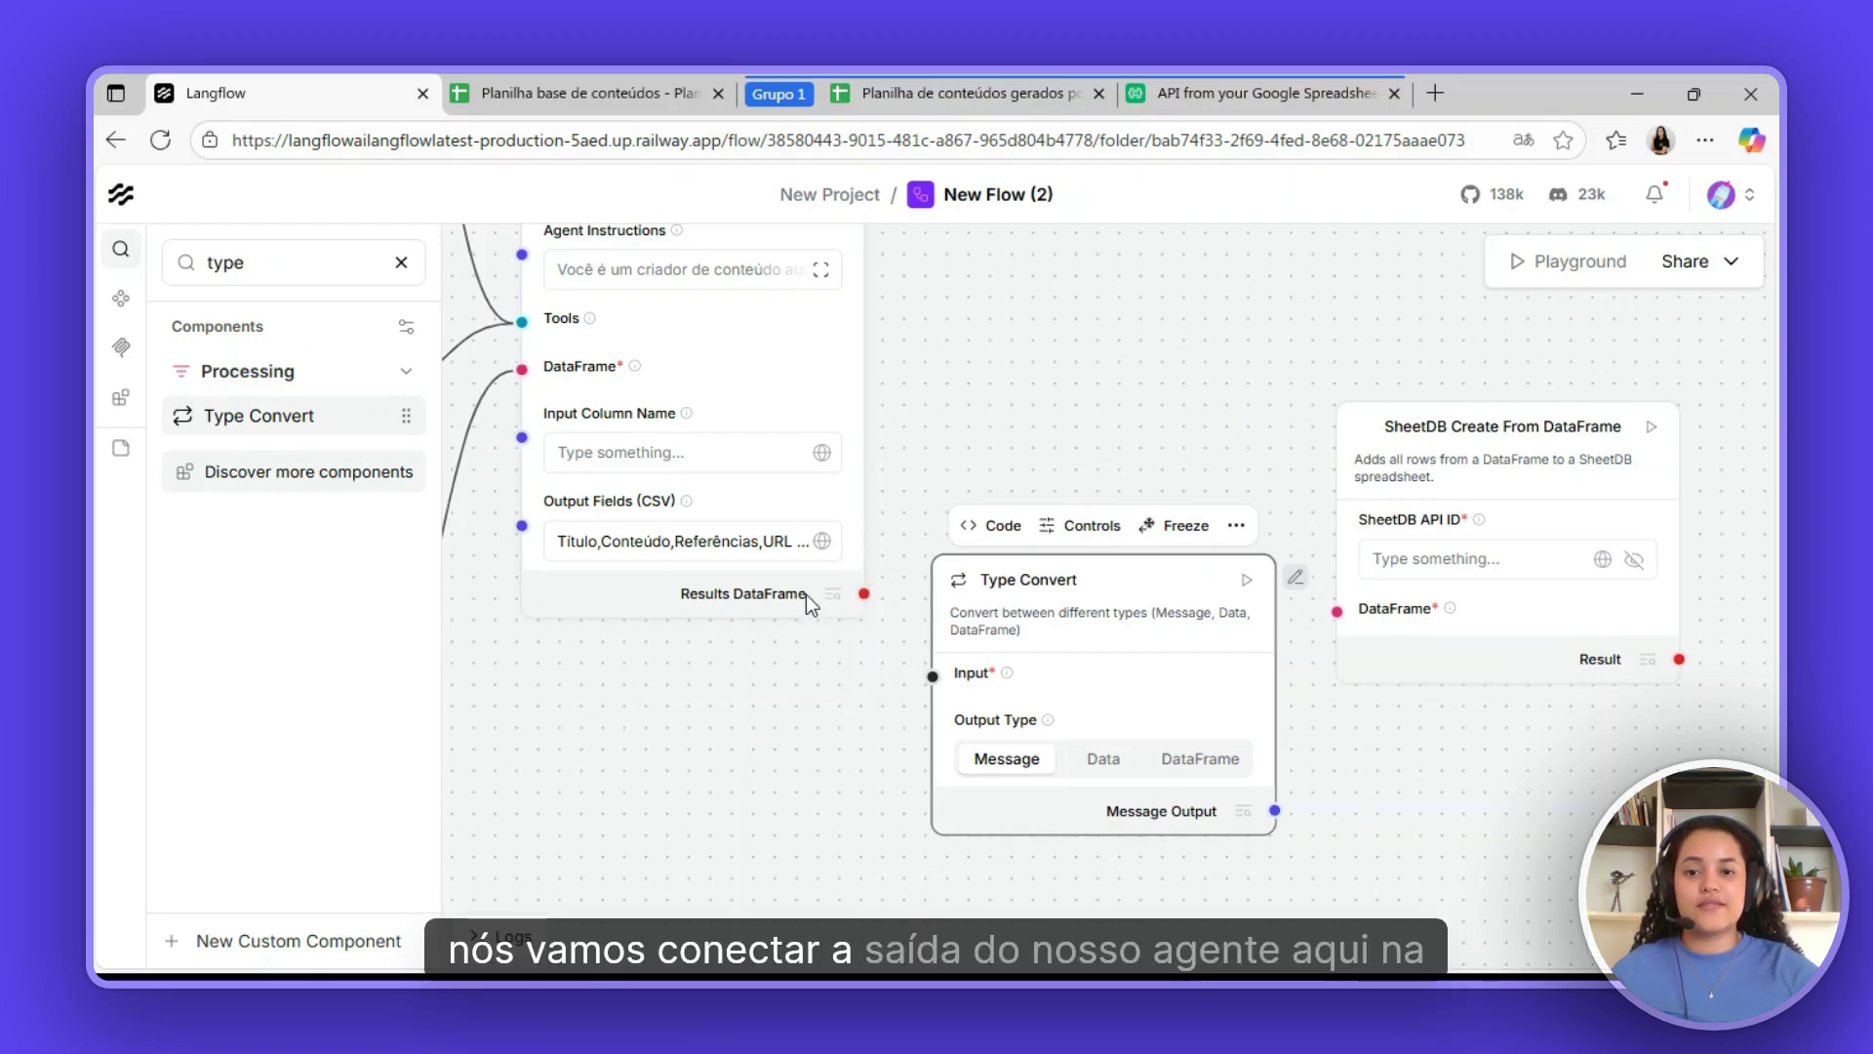
- Link Agent Batch Run's Results DataFrame through the new Type Convert, with Output Type DataFrame, to the DataFrame input of SheetDB Create From DataFrame
drag(863, 595, 932, 676)
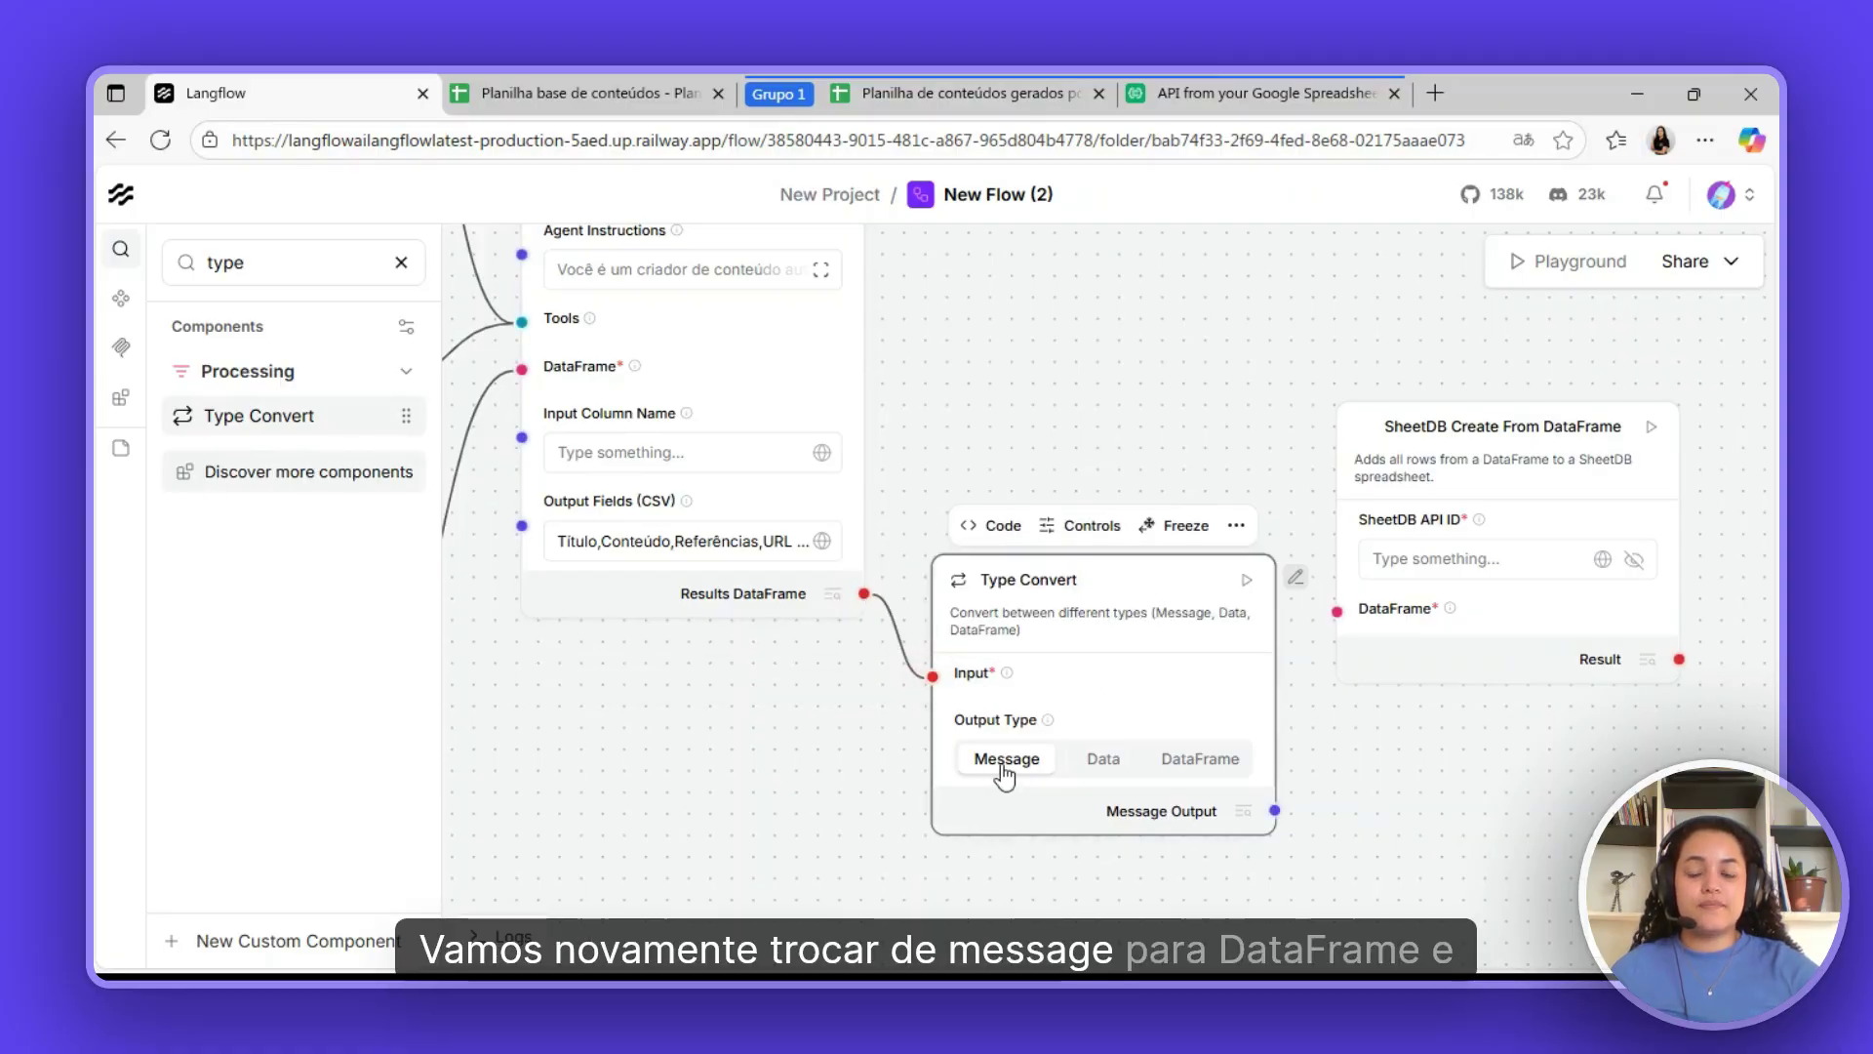
click(1183, 776)
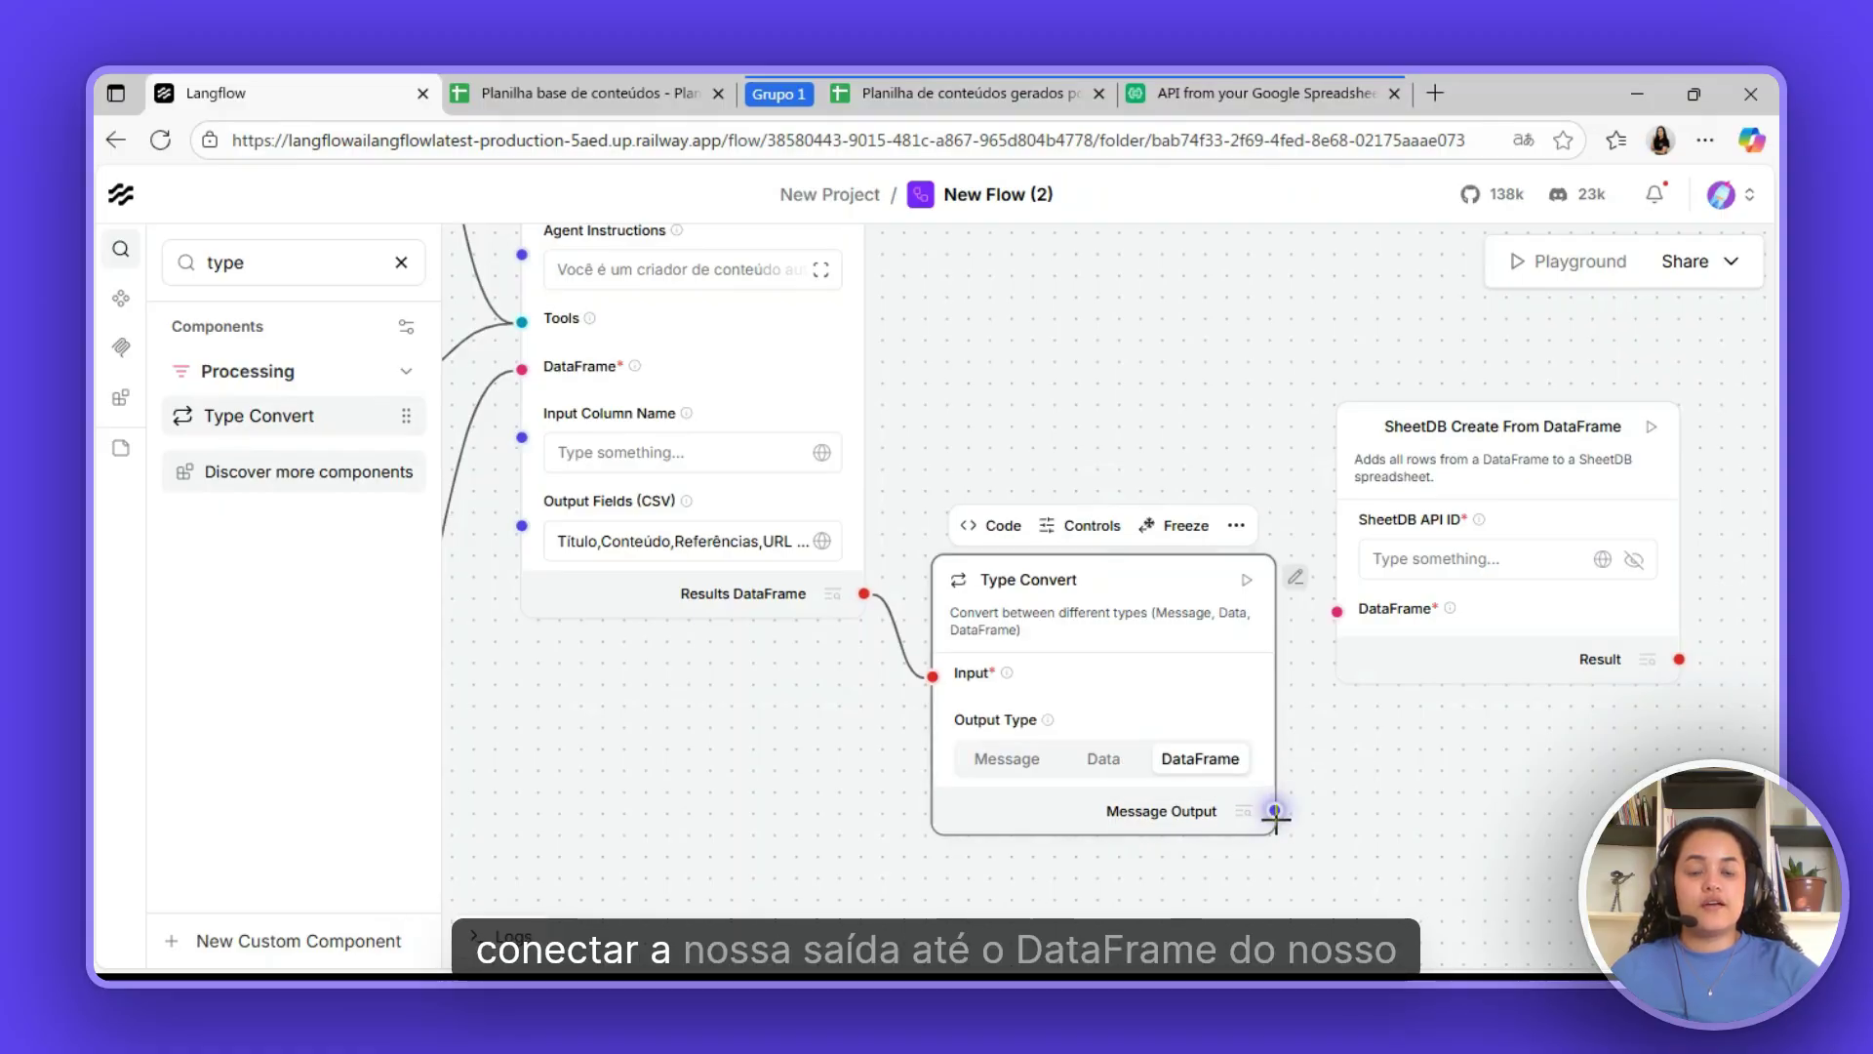
drag(1274, 810, 1338, 614)
drag(1386, 439, 1426, 422)
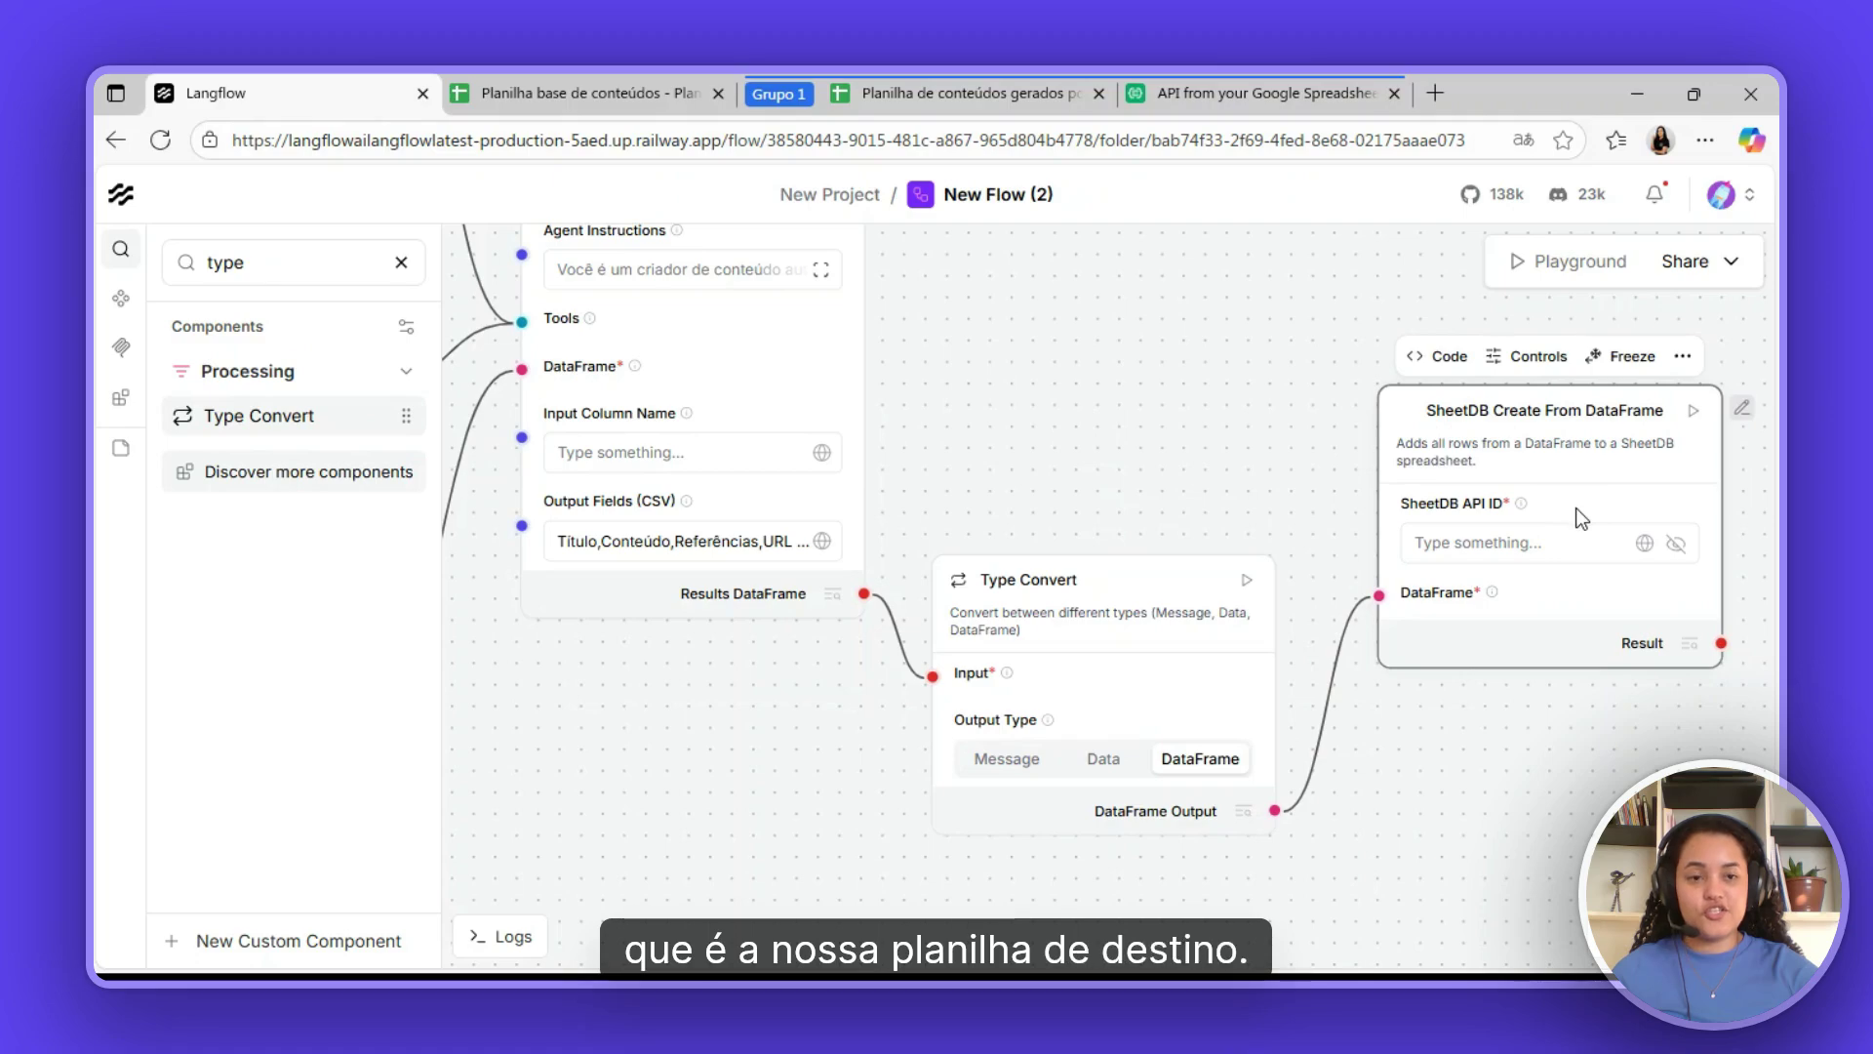
- Copy the API ID of "Planilha de conteúdos gerados por IA" from SheetDB and paste it into SheetDB Create From DataFrame's SheetDB API ID
click(1249, 98)
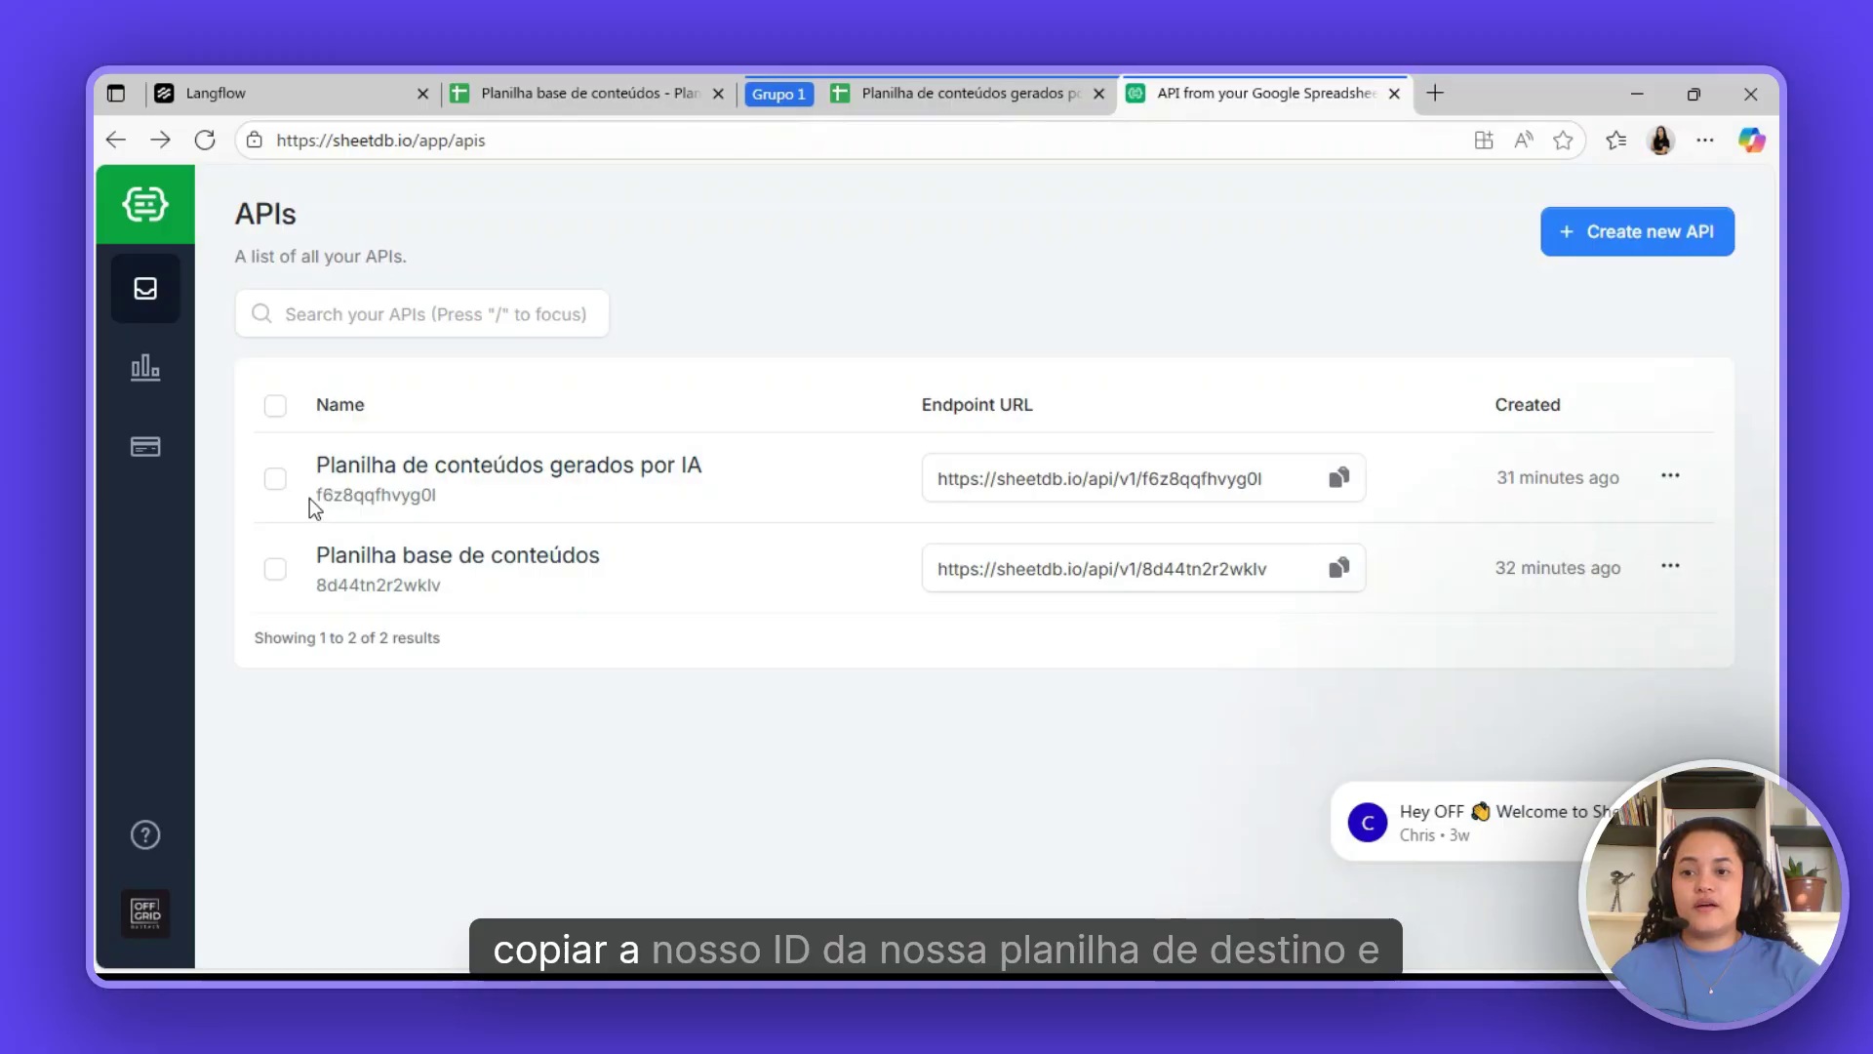
drag(341, 489, 441, 500)
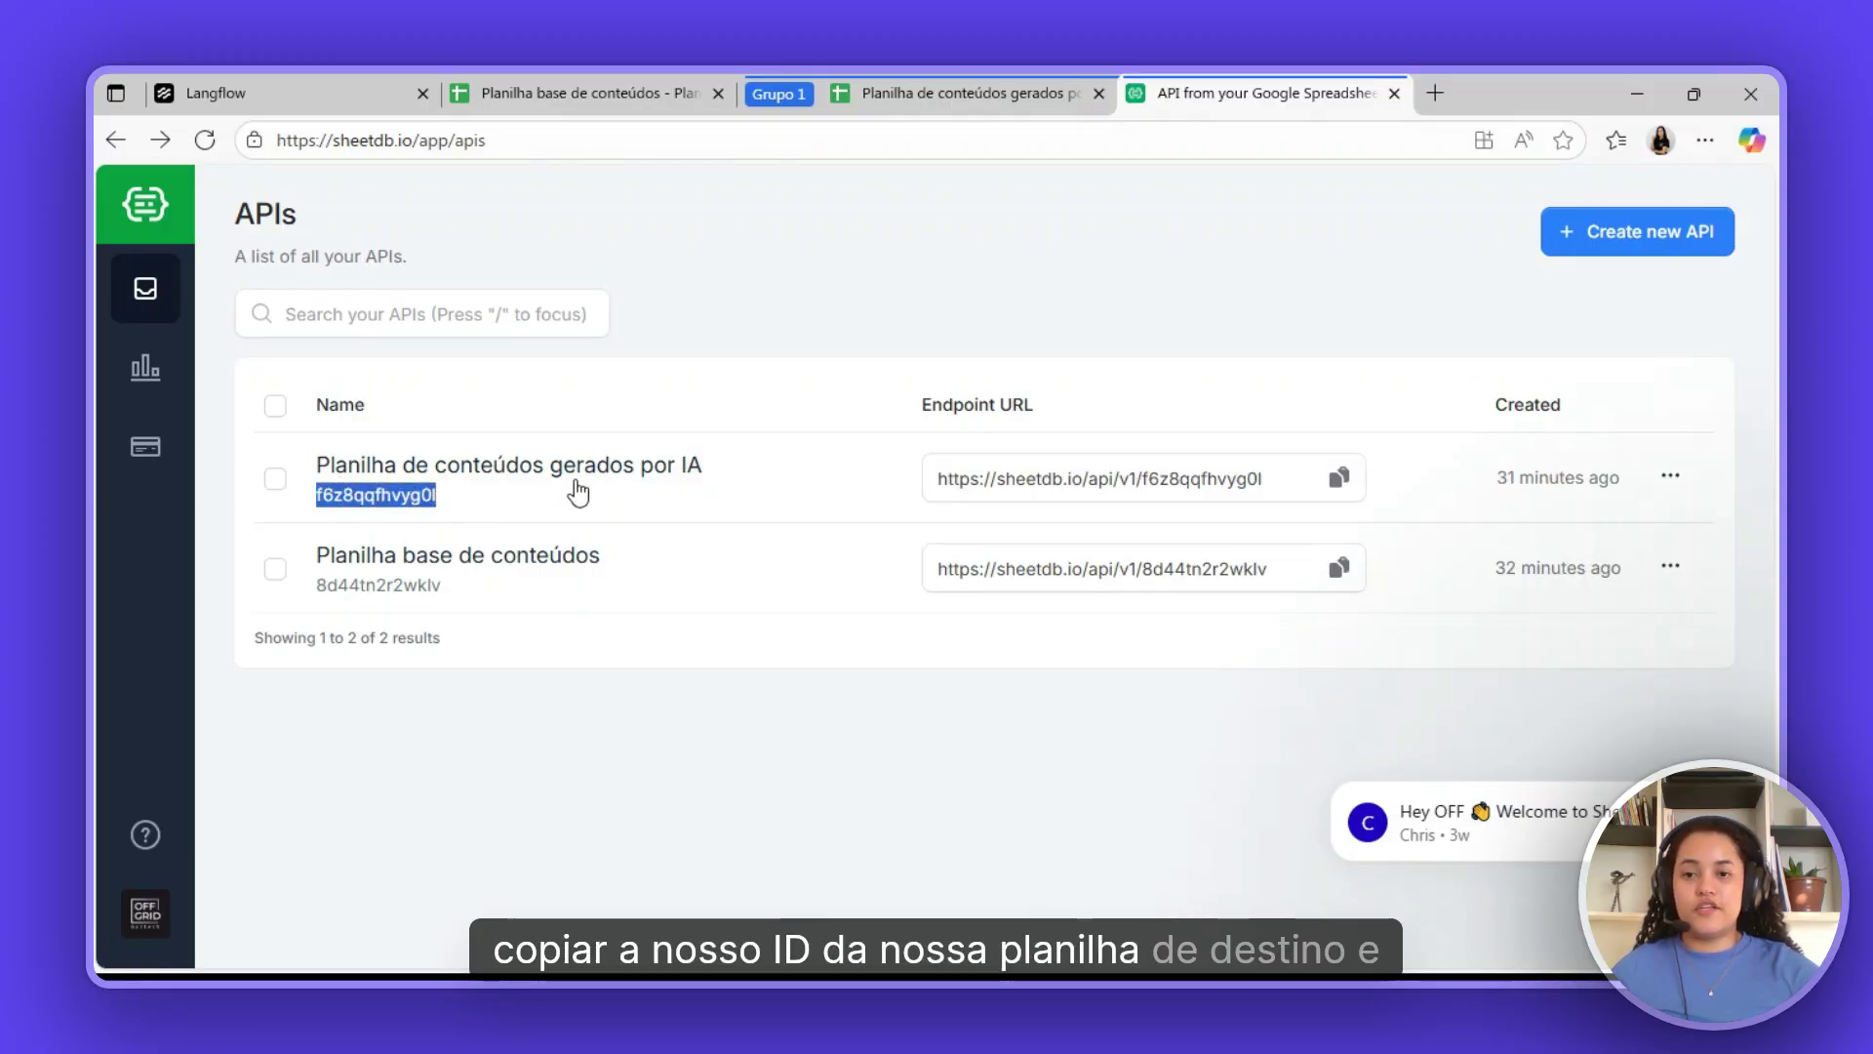
click(342, 98)
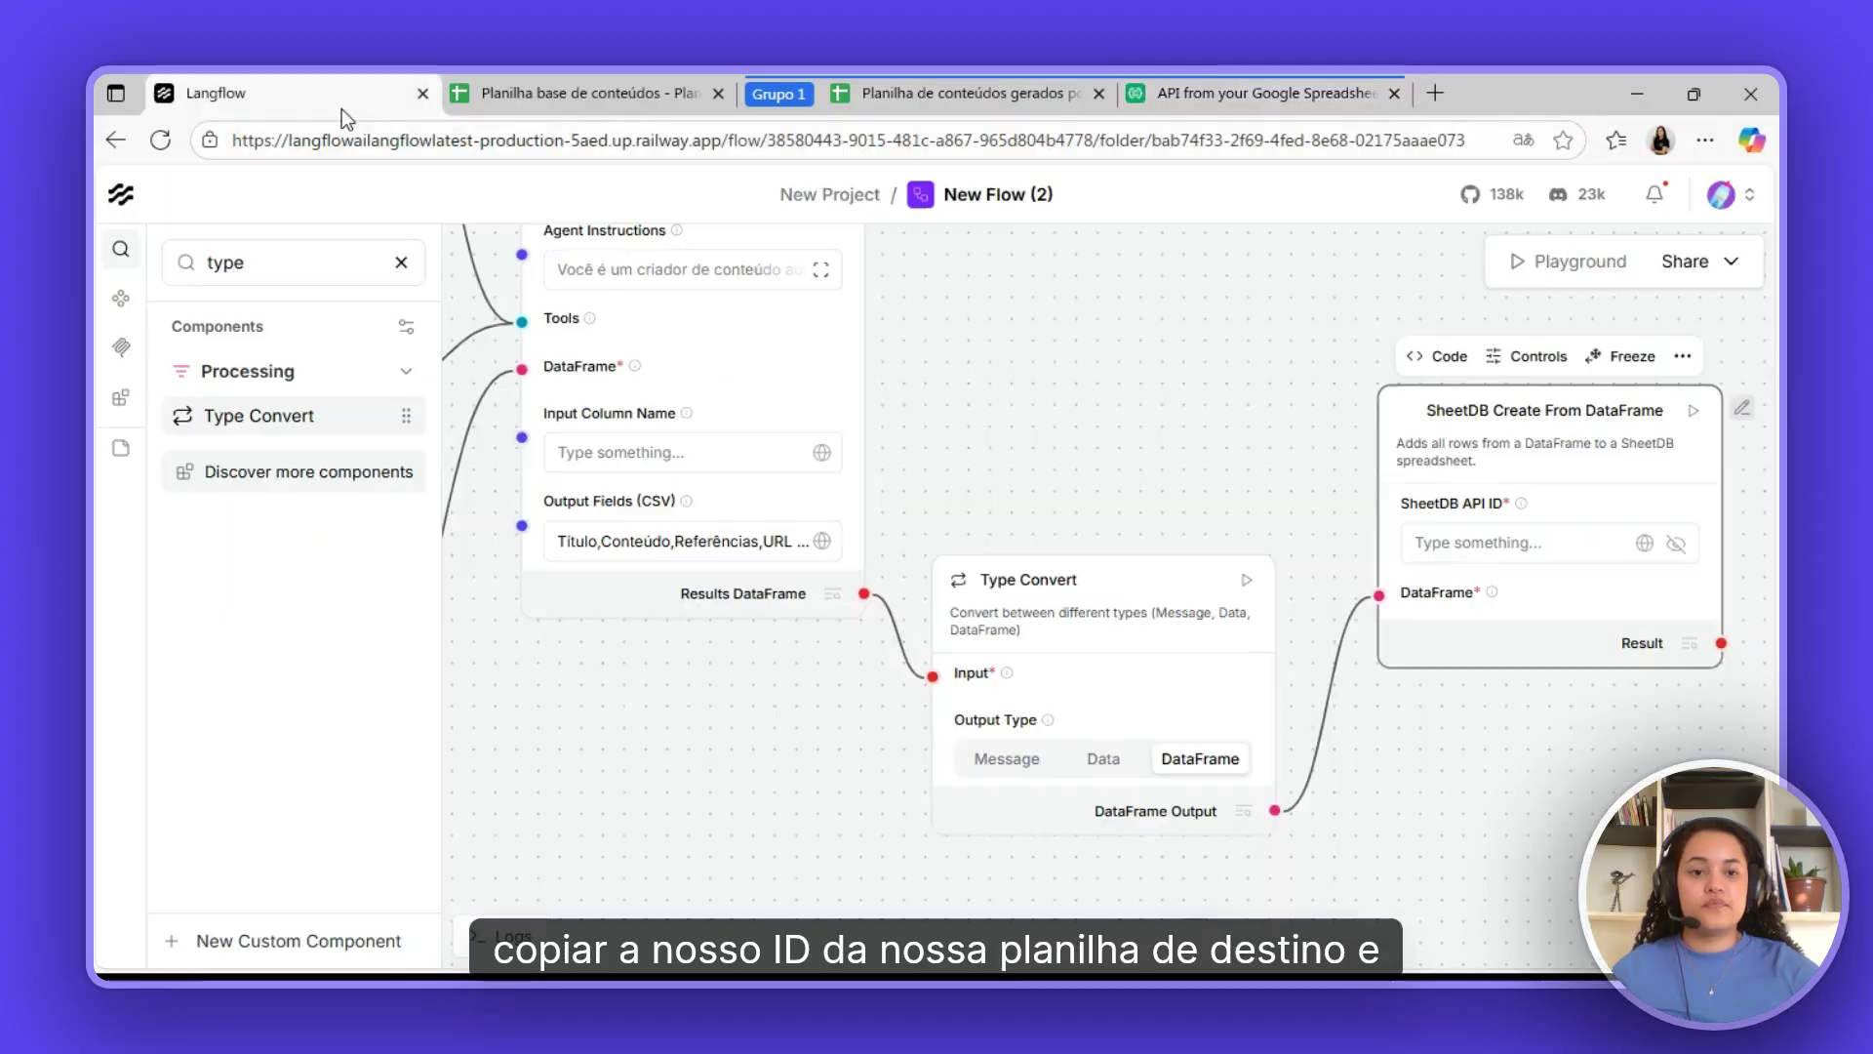
click(1493, 543)
key(ctrl+v)
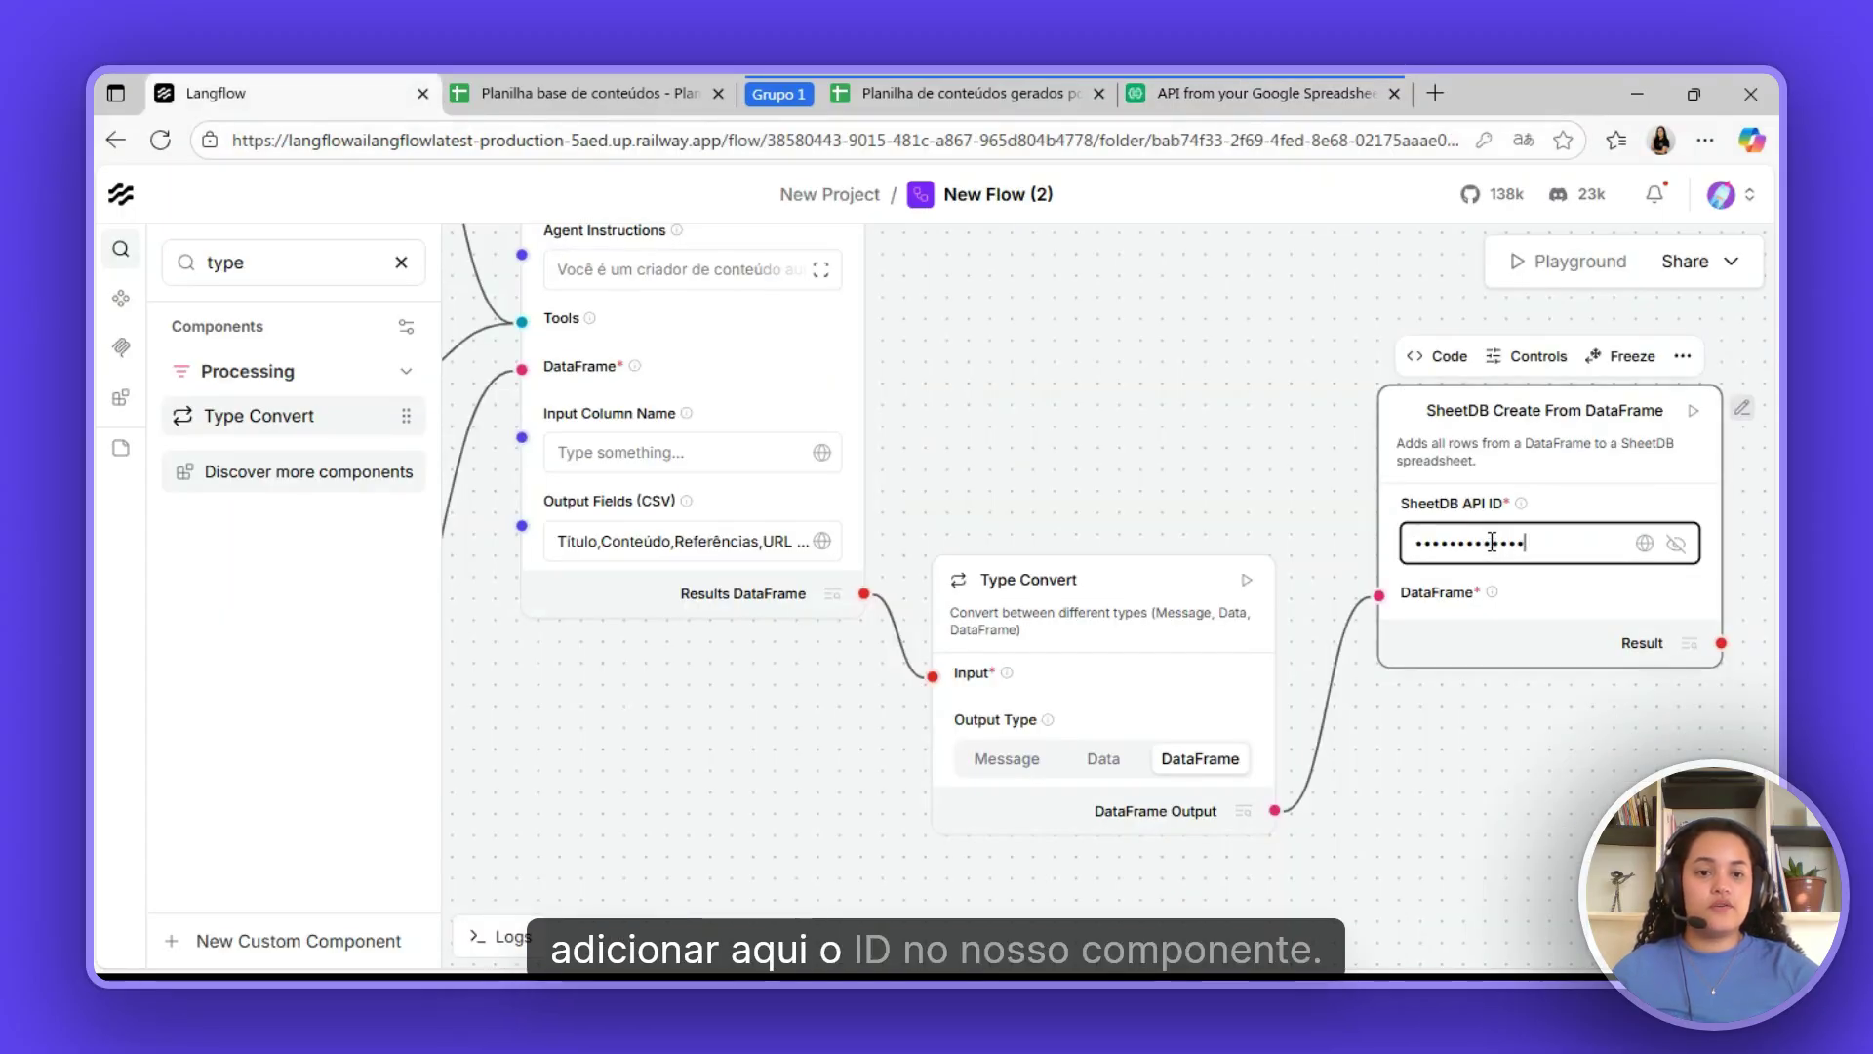
- Add a Chat Output component in the empty area to the right of Agent Batch Run, above SheetDB Create From DataFrame
click(1630, 418)
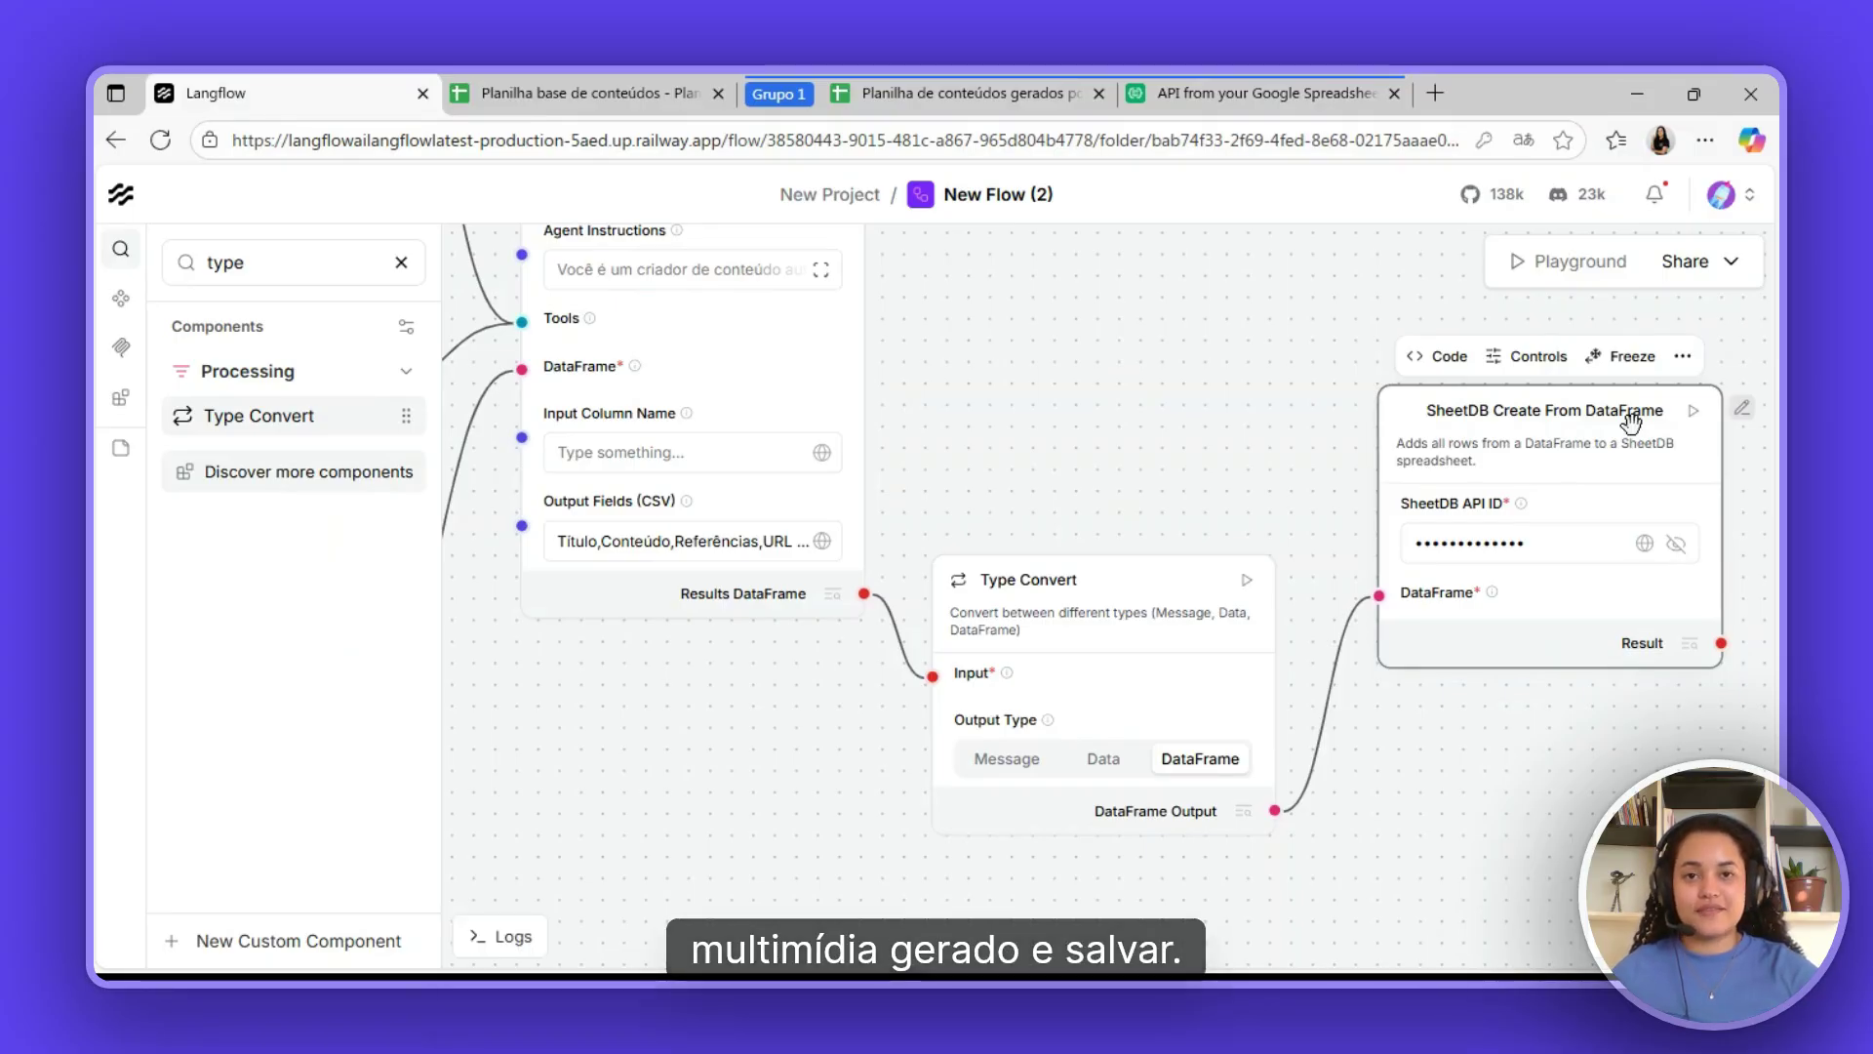
scroll(1632, 422, down, 2)
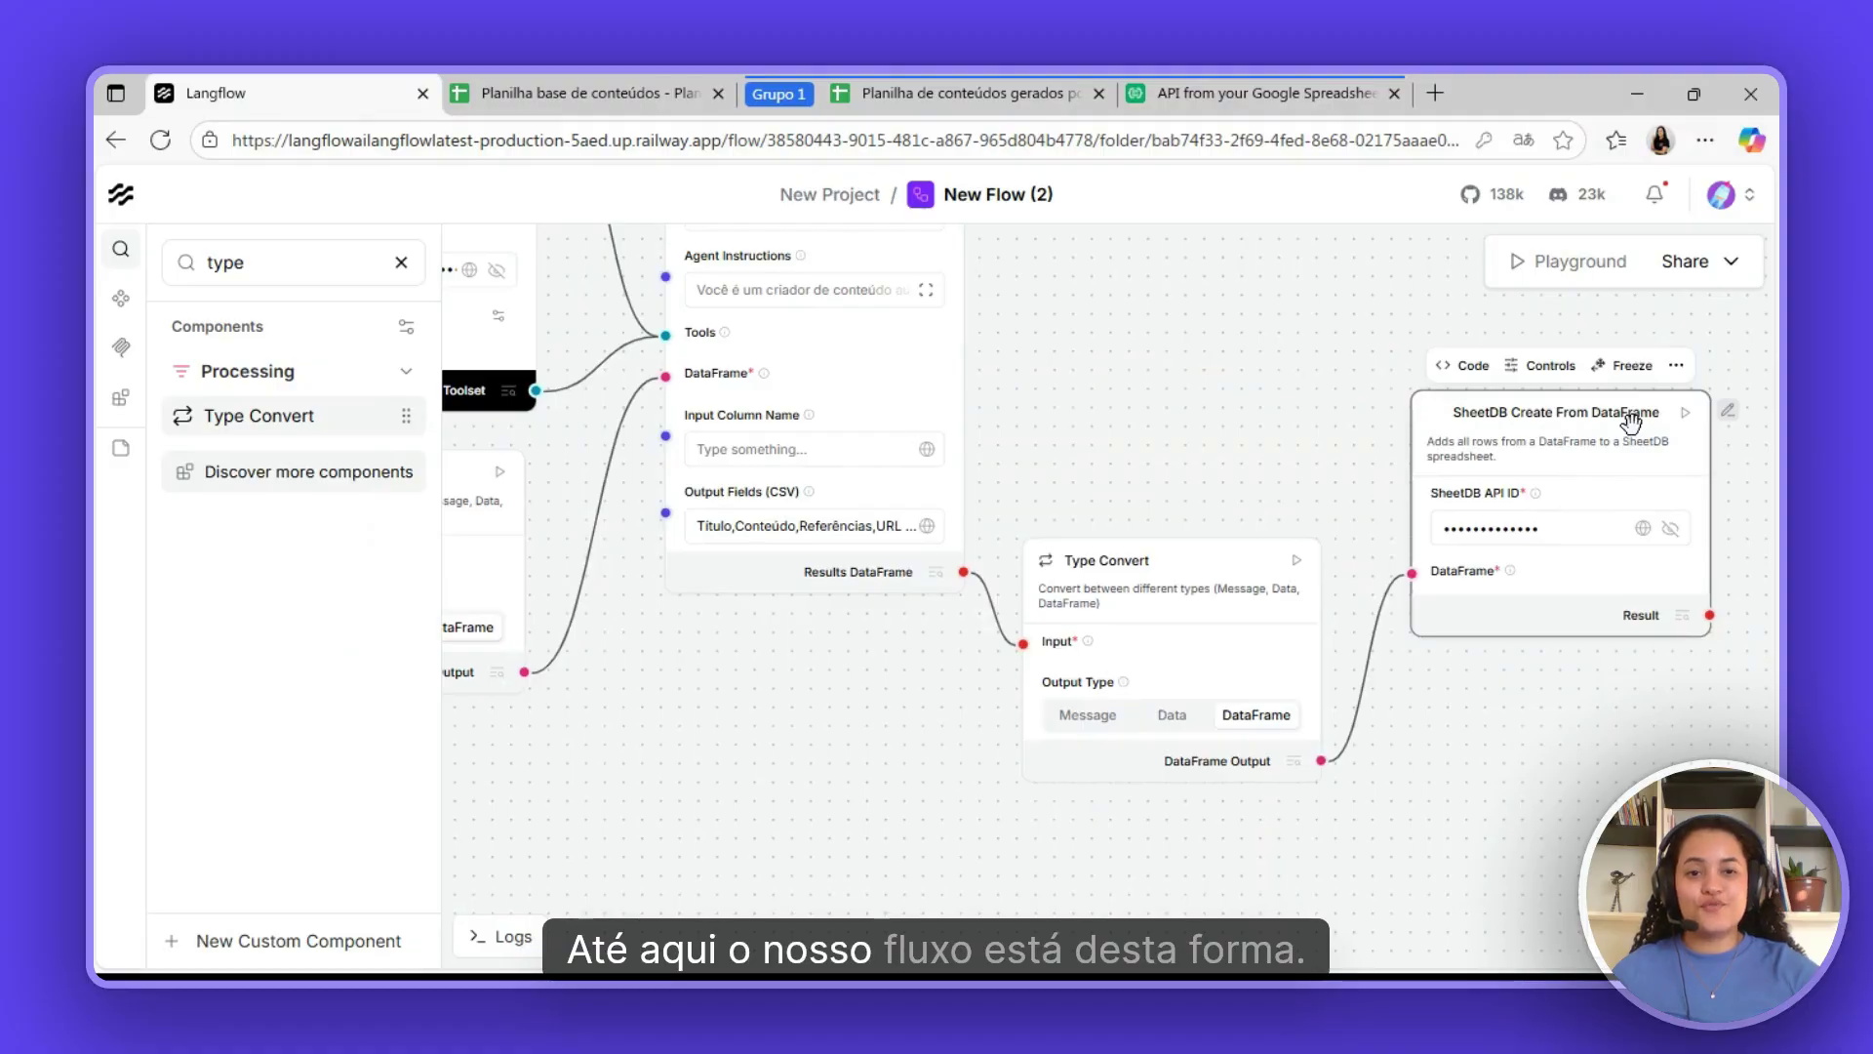
scroll(1460, 535, down, 5)
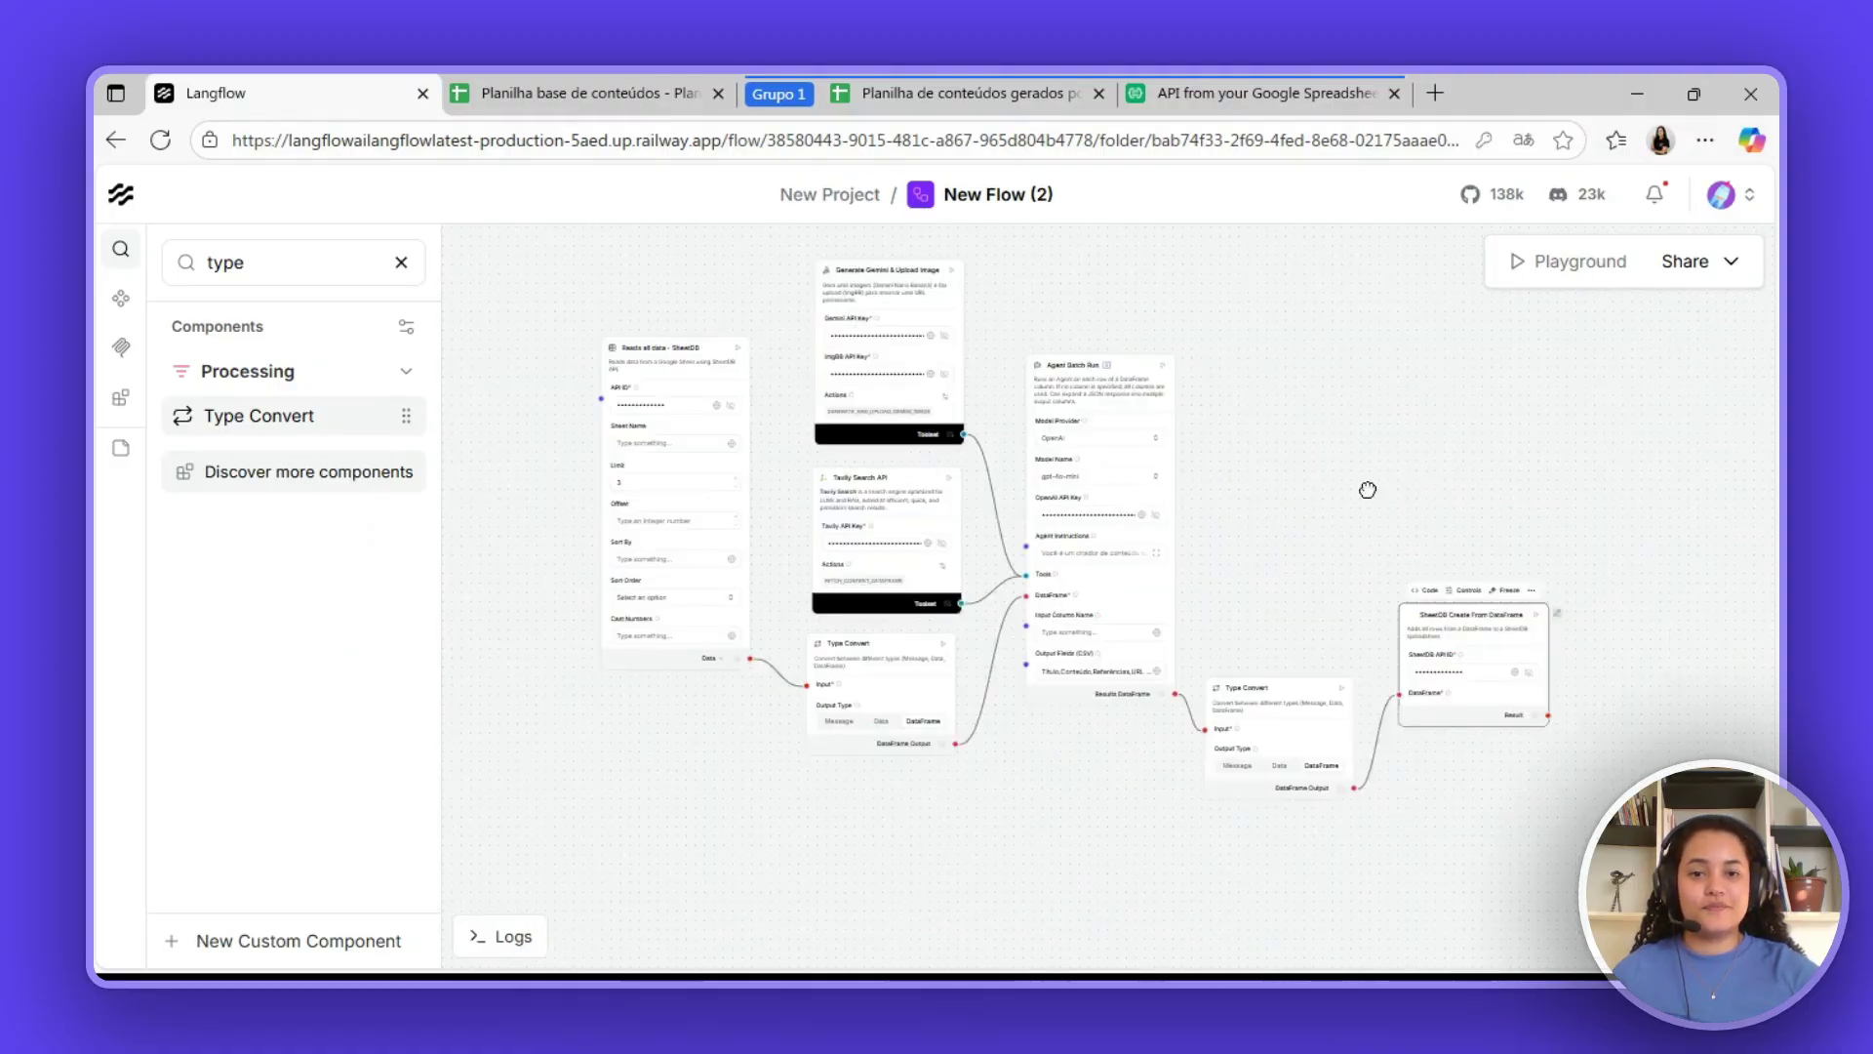
drag(1360, 487, 1431, 494)
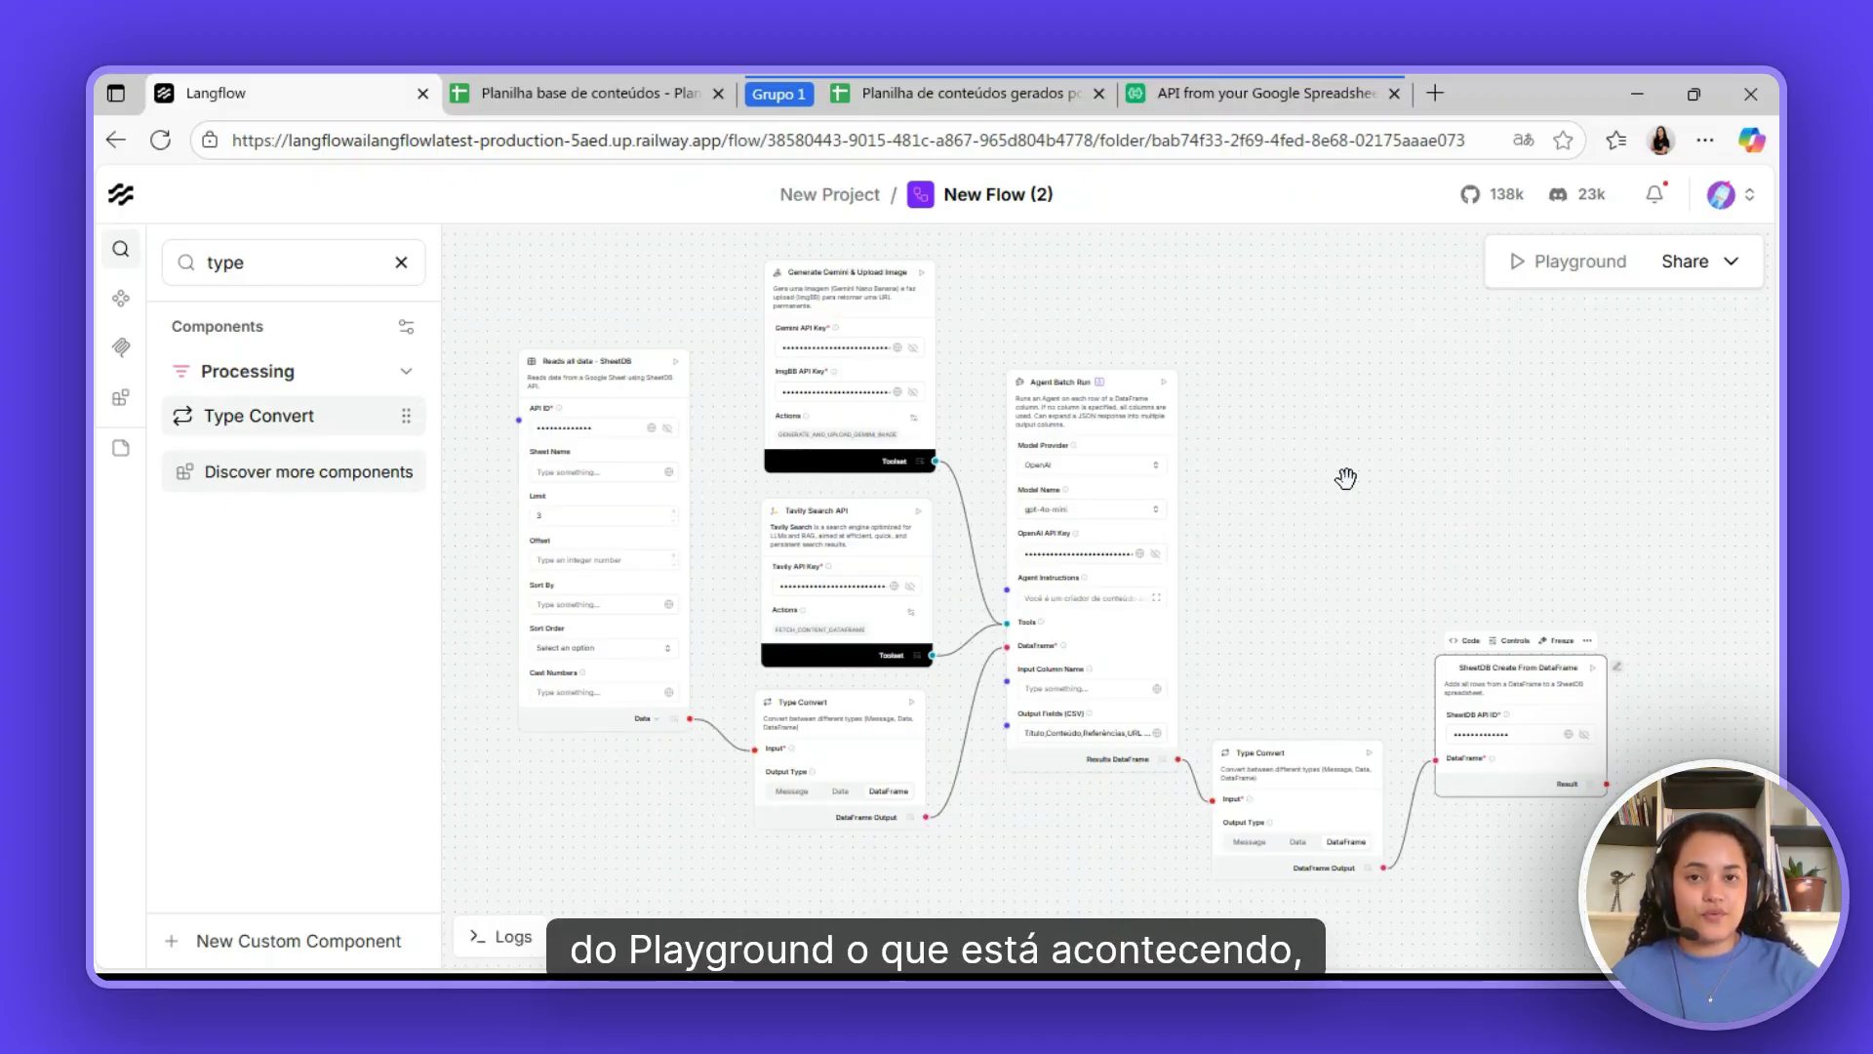
click(401, 262)
click(404, 418)
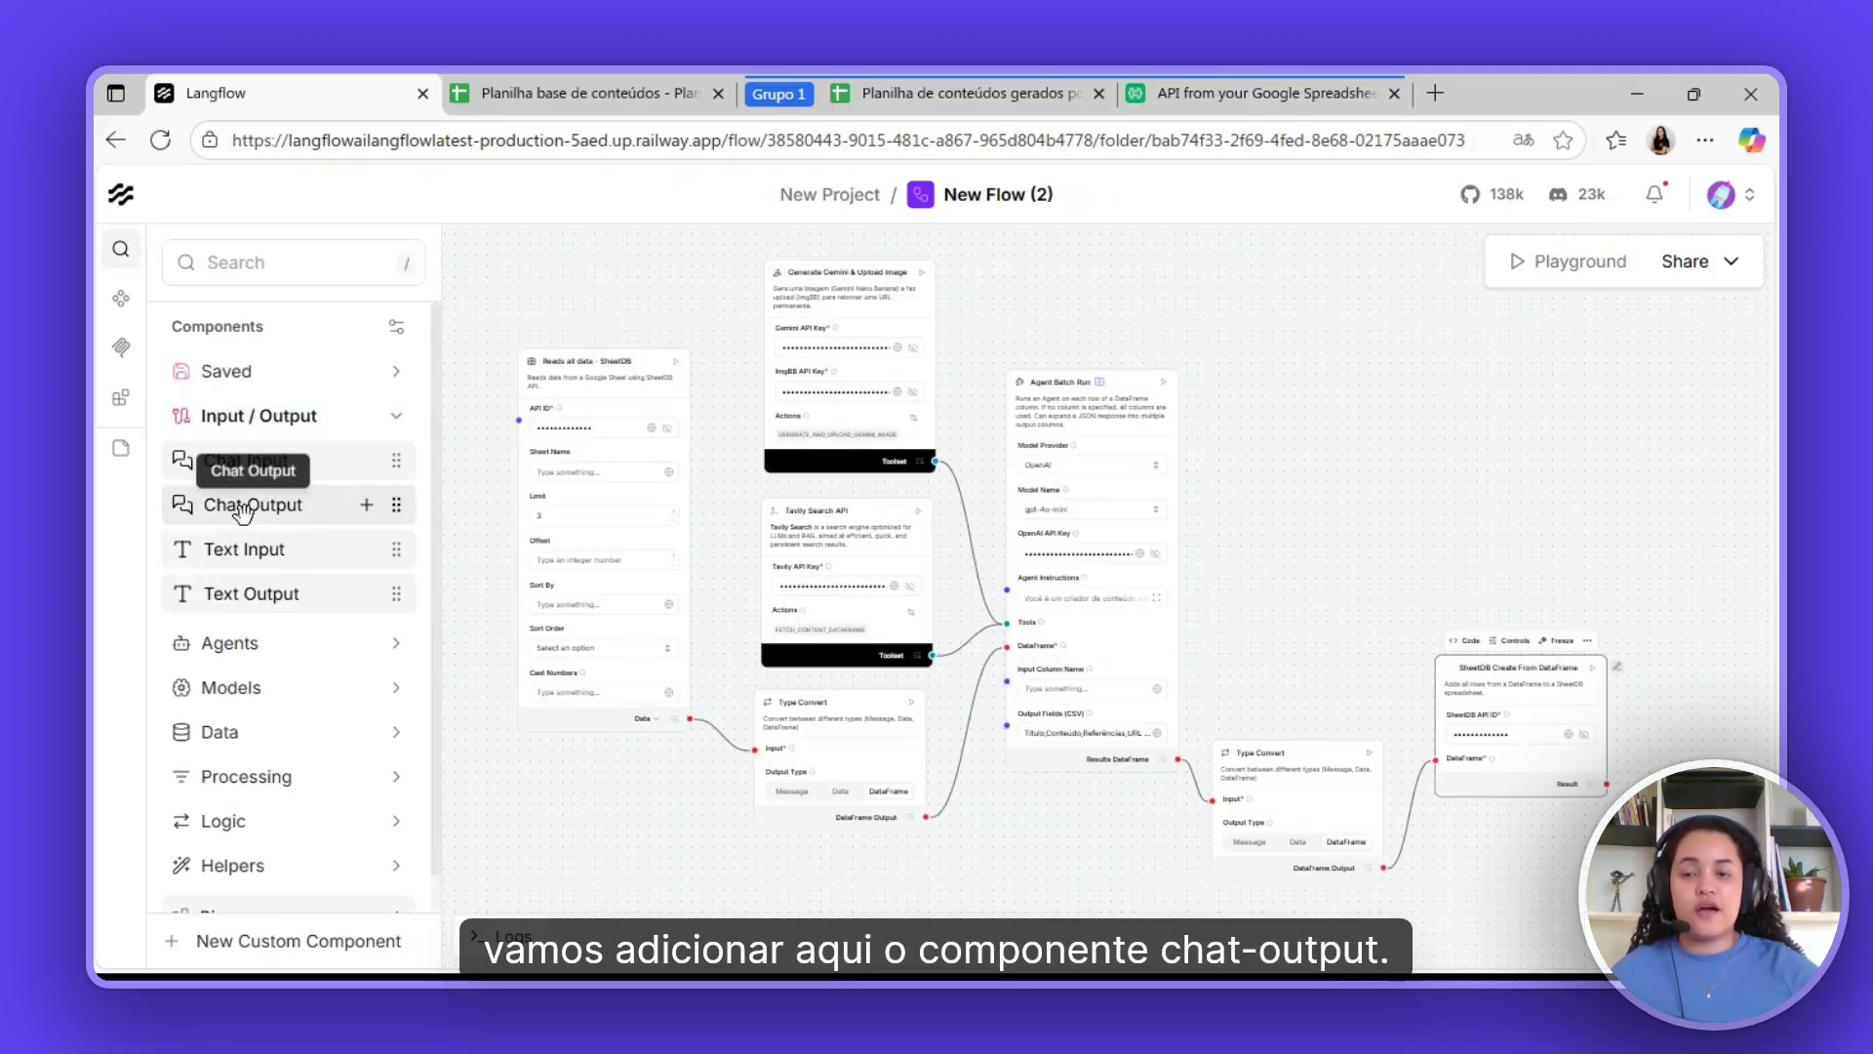
drag(251, 512, 1380, 429)
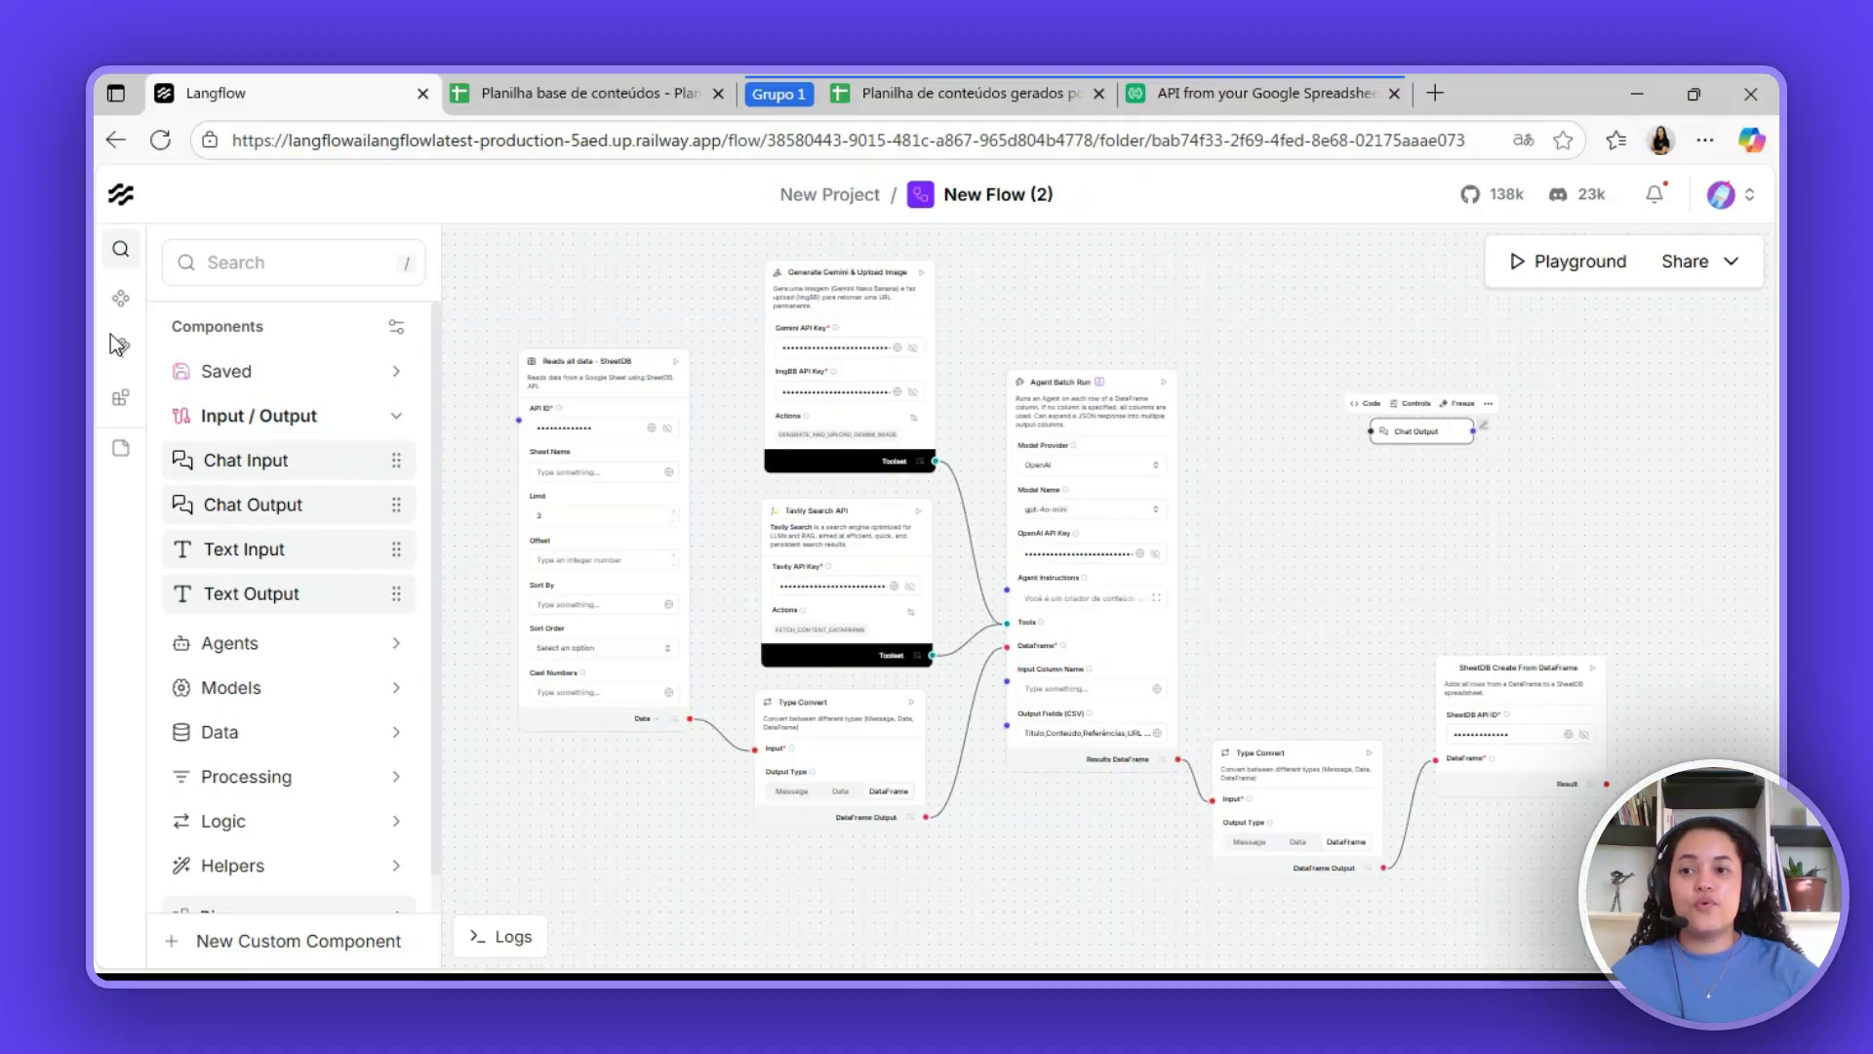
- Add a third Type Convert component and arrange it between Agent Batch Run and Chat Output
click(228, 270)
text(typ)
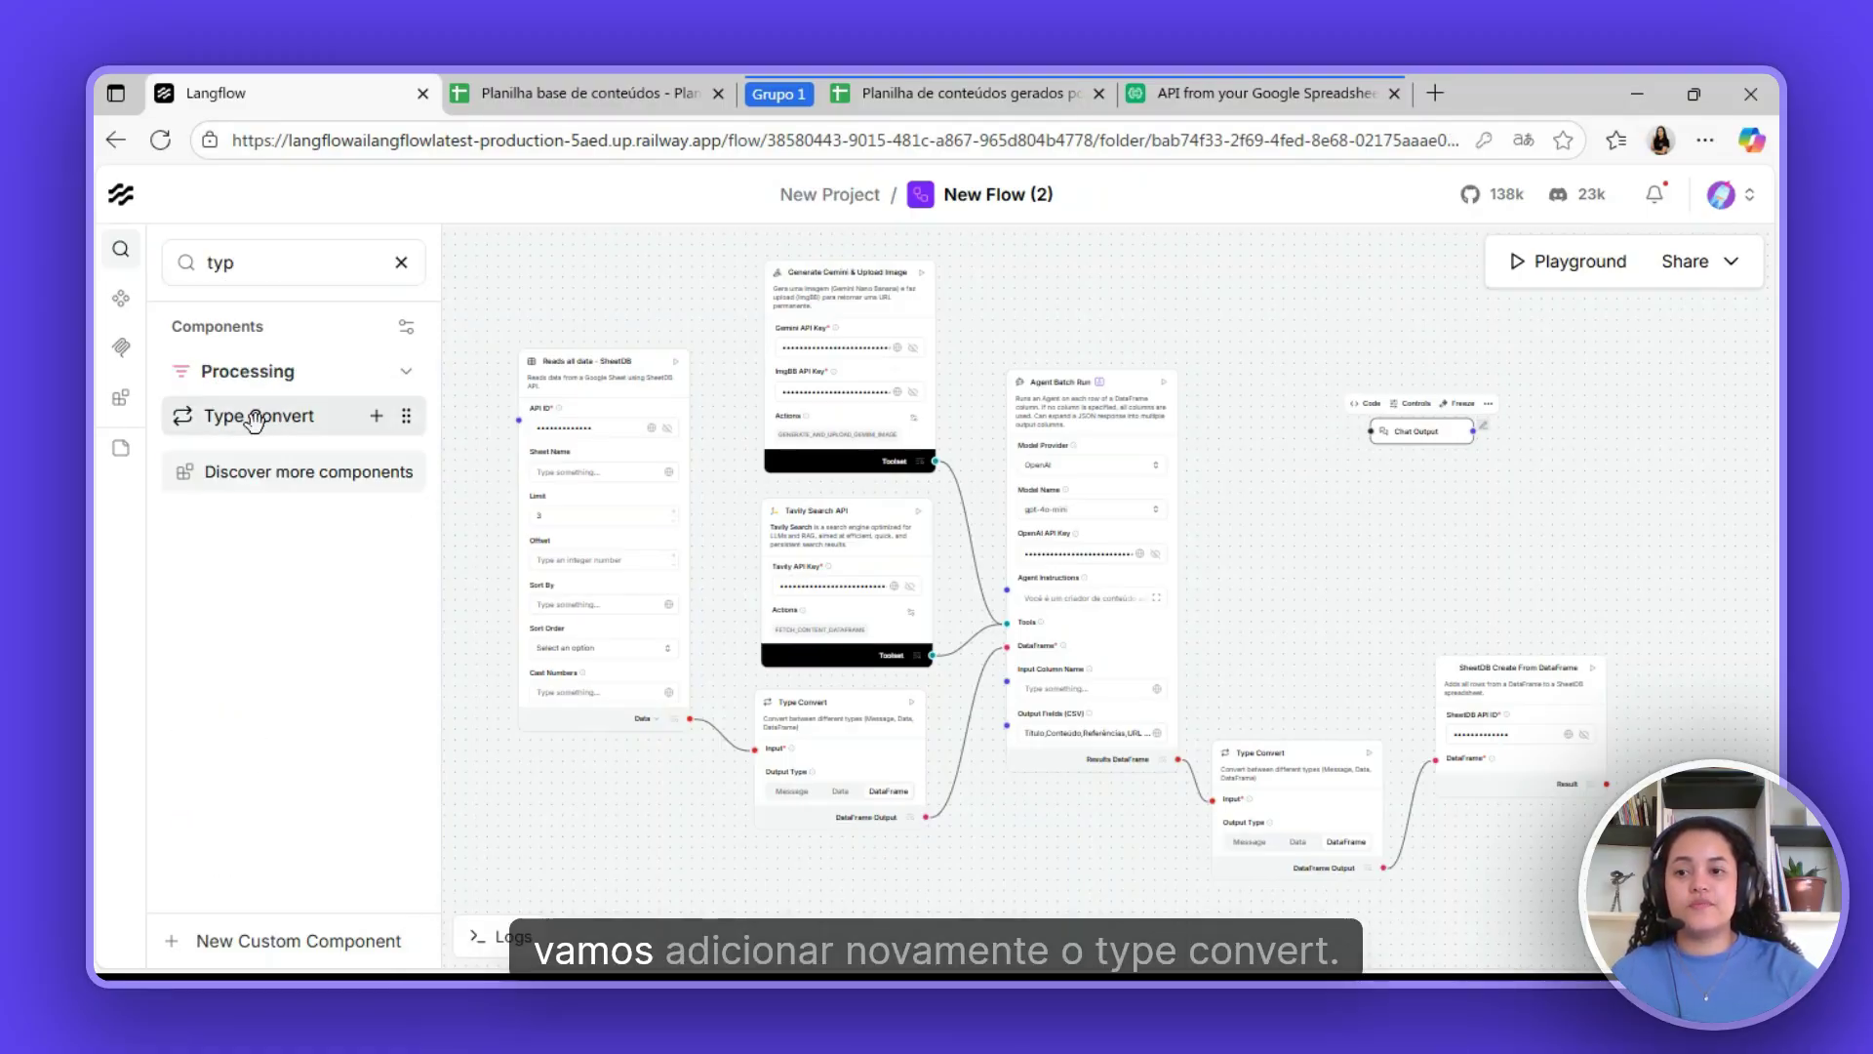
drag(278, 417, 1287, 498)
scroll(1352, 595, up, 2)
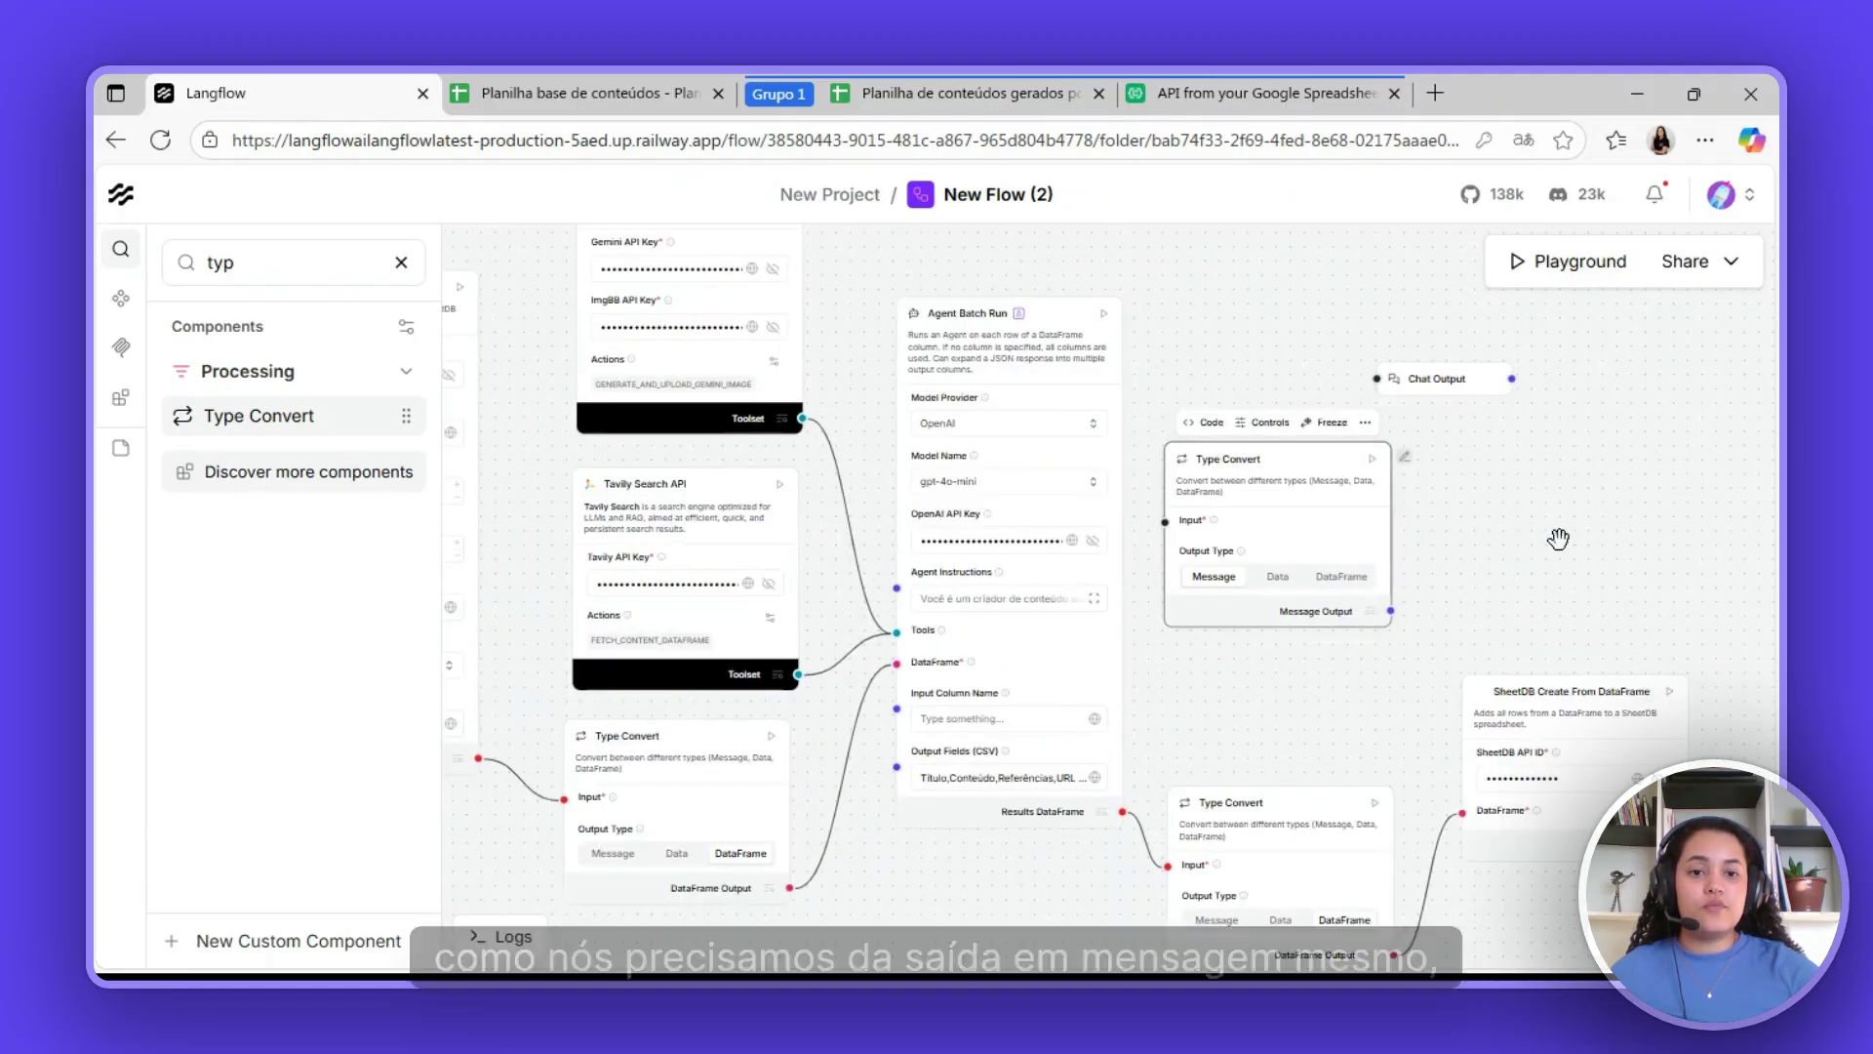
scroll(1560, 540, up, 2)
drag(1528, 542, 1405, 490)
drag(1269, 284, 1426, 540)
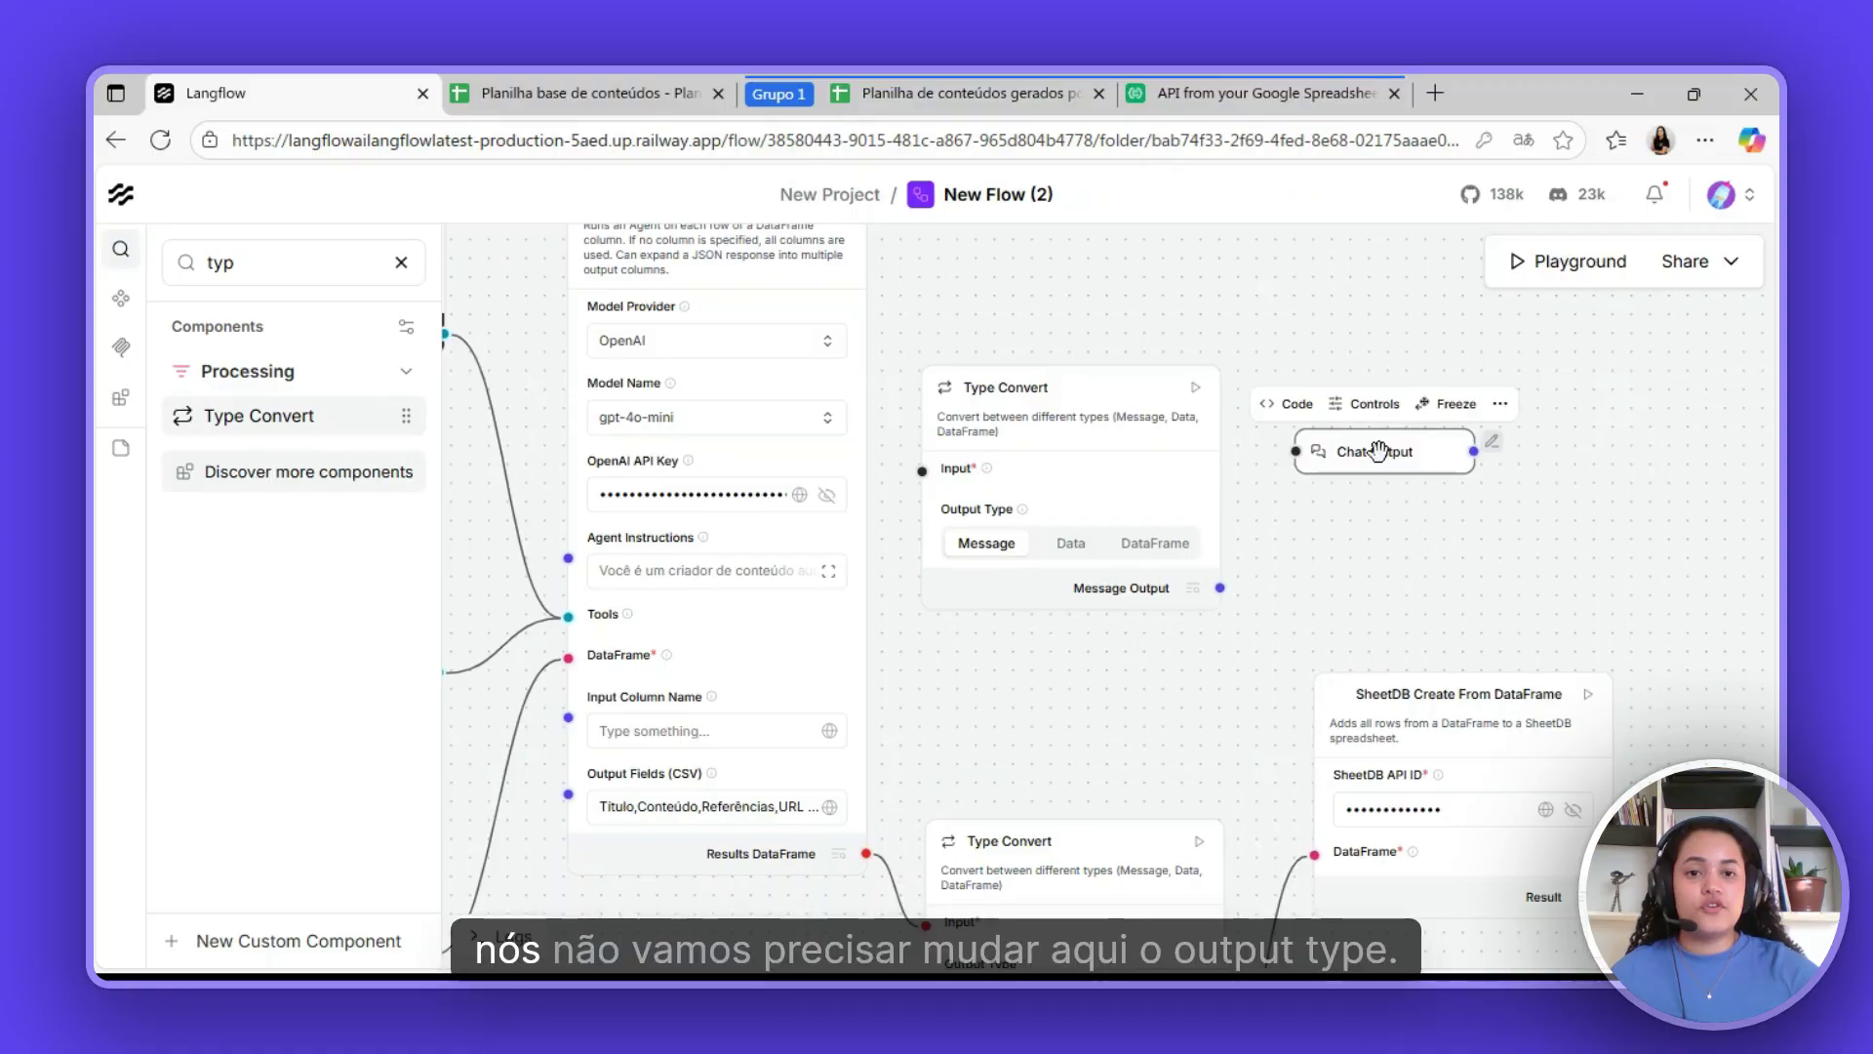
drag(1376, 451, 1352, 466)
click(1099, 435)
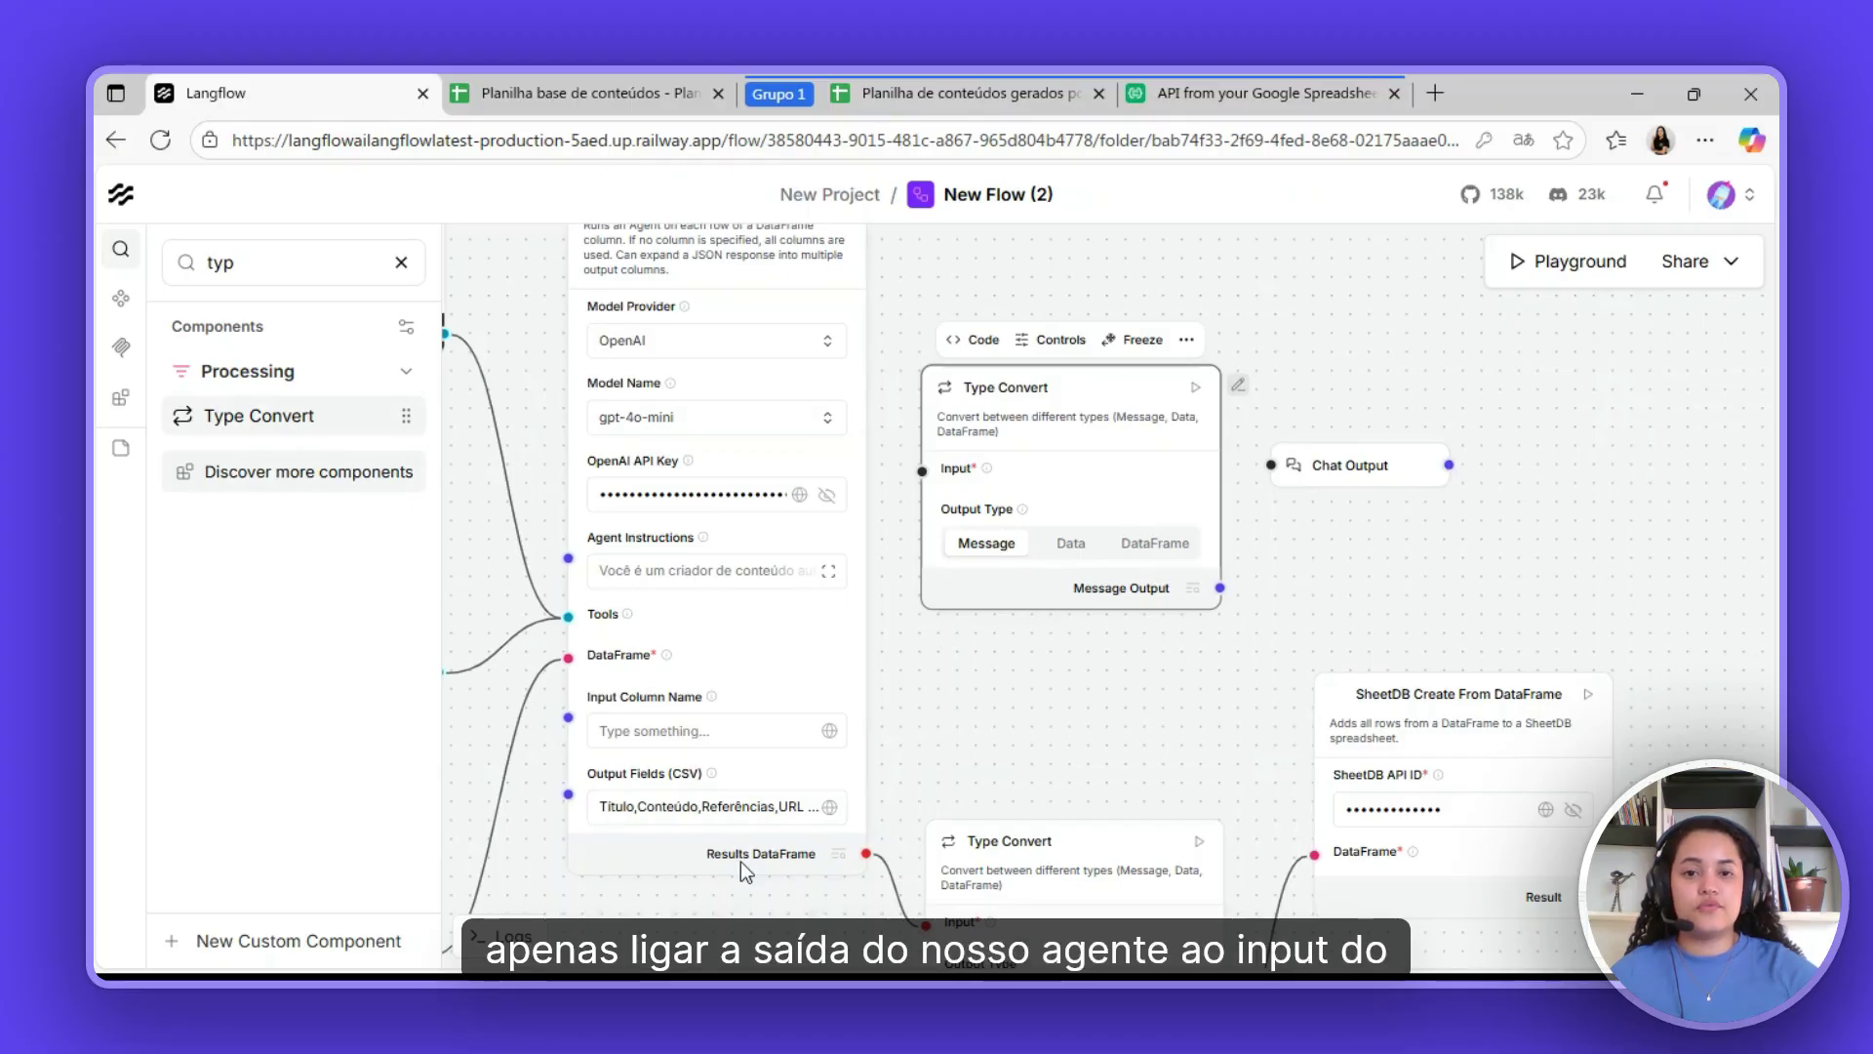
- Link Agent Batch Run's Results DataFrame to the new Type Convert's input, and its Message Output to Chat Output
drag(866, 853, 922, 472)
drag(1061, 397, 1086, 390)
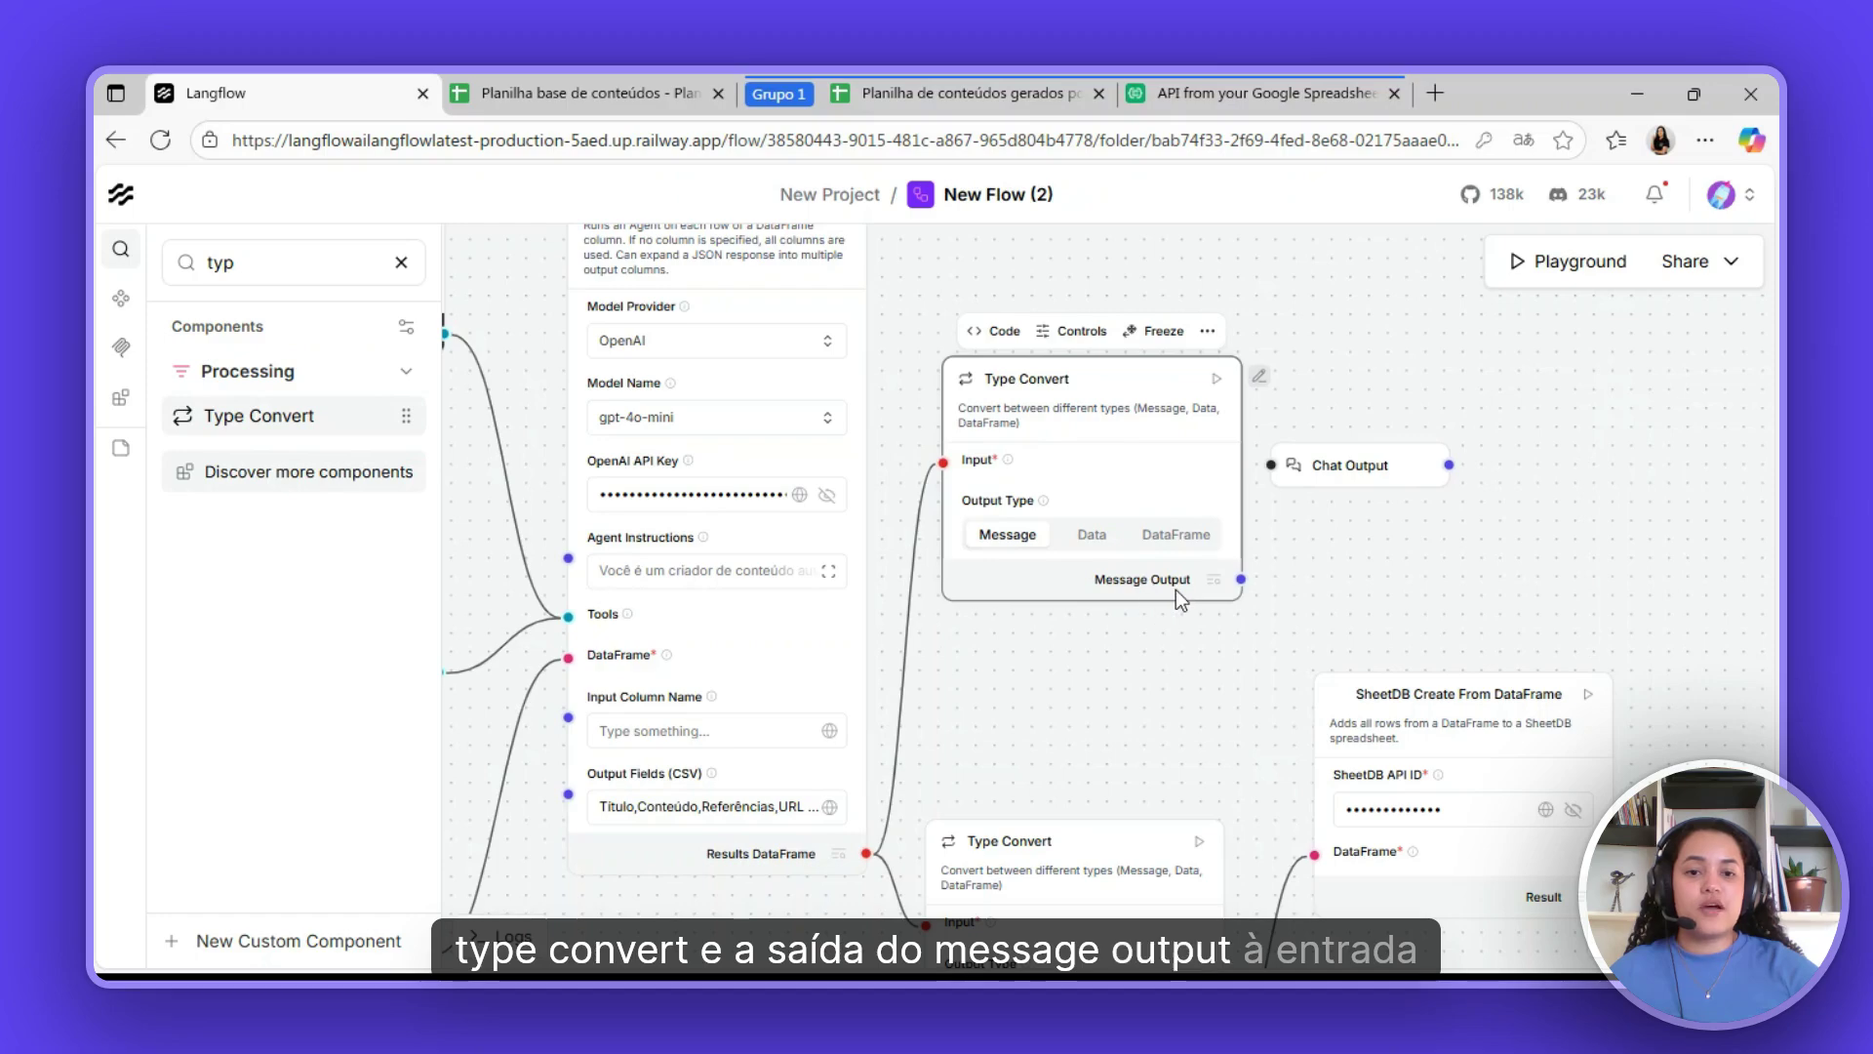
drag(1239, 580, 1451, 456)
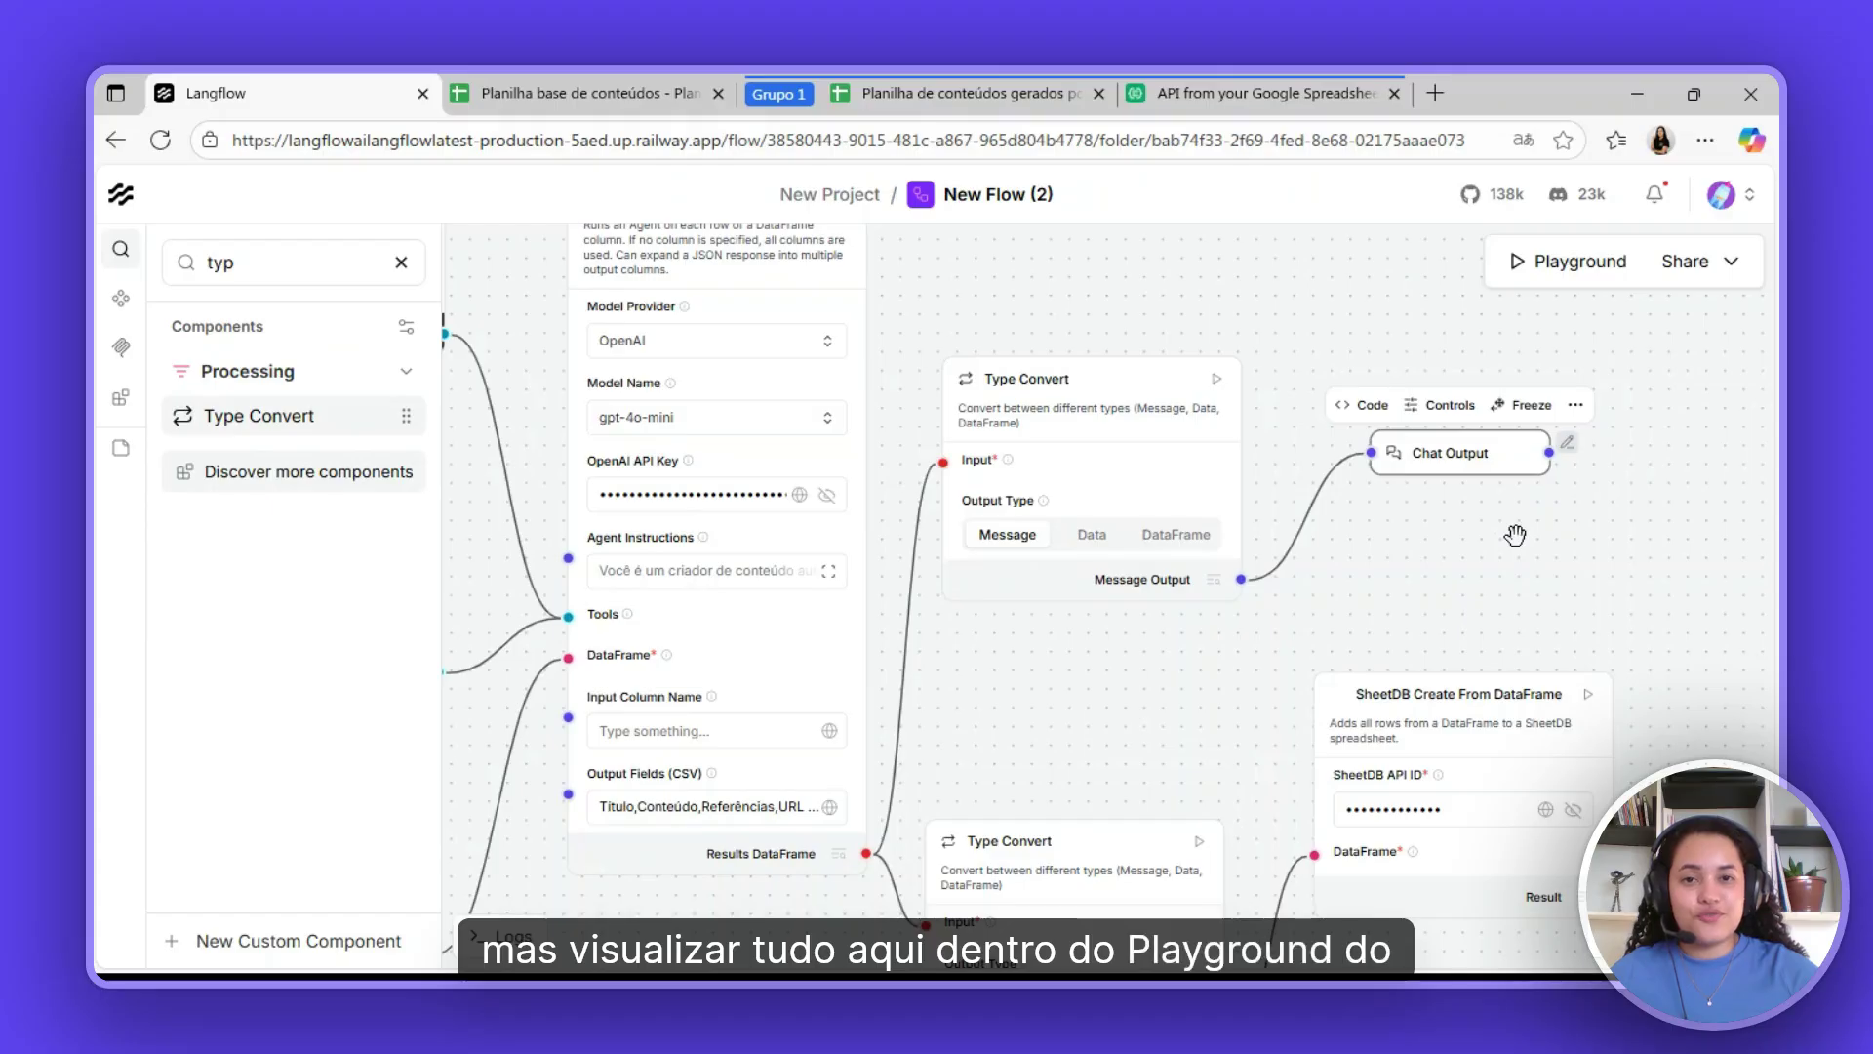
- Review the whole flow, from the SheetDB reader through the tools and Agent Batch Run to Chat Output and SheetDB Create From DataFrame
drag(1488, 515, 1497, 537)
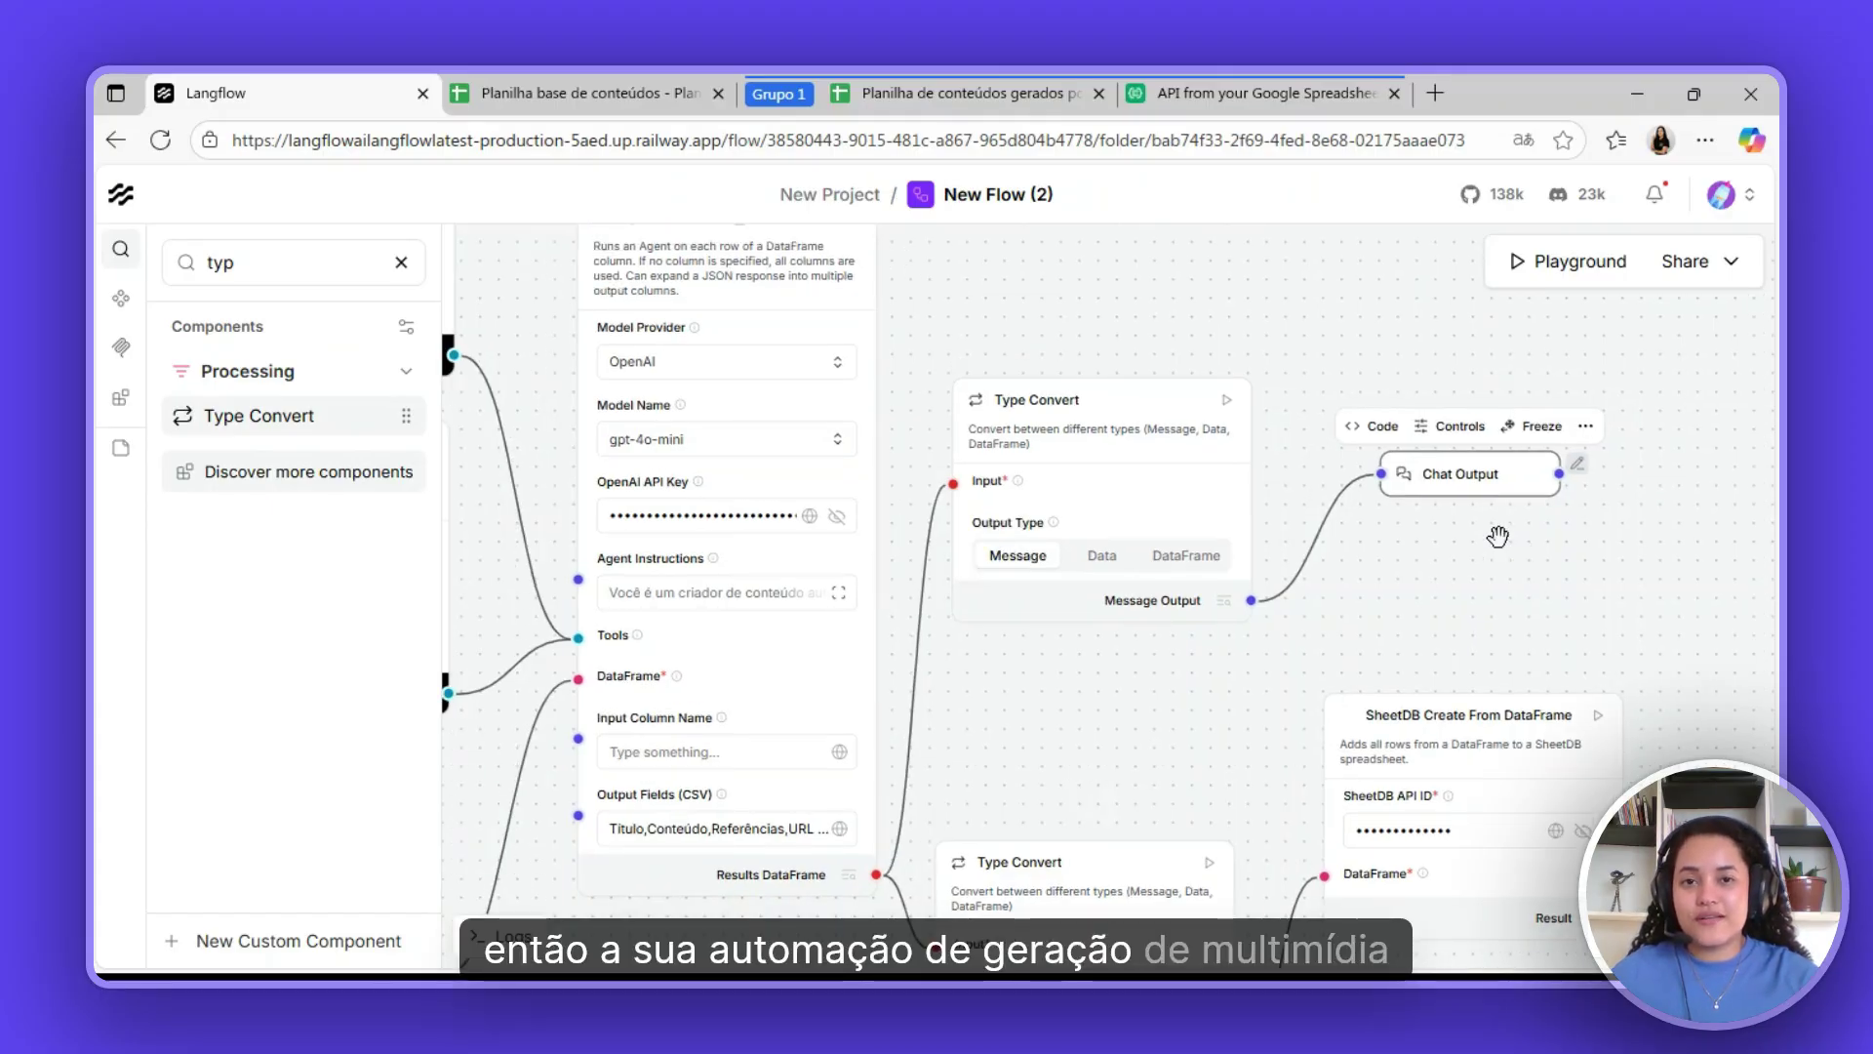
scroll(1497, 534, down, 5)
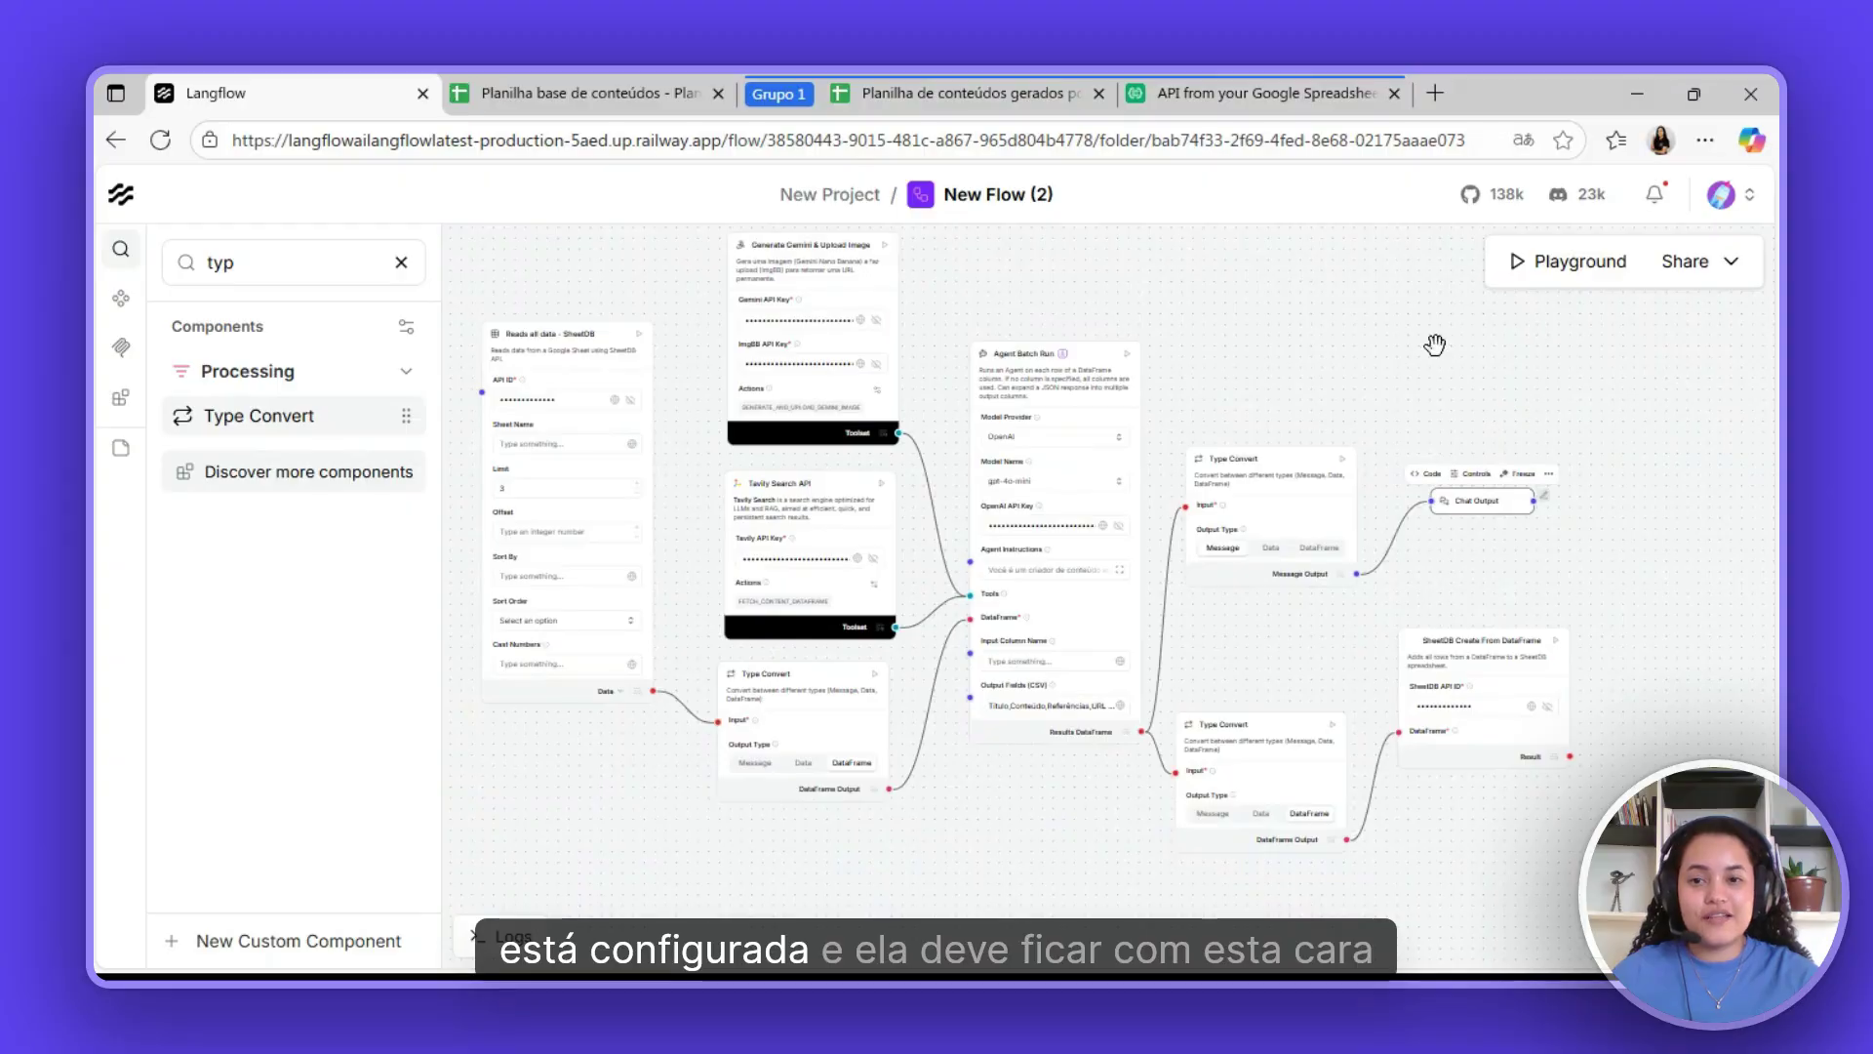
drag(1434, 349, 1446, 391)
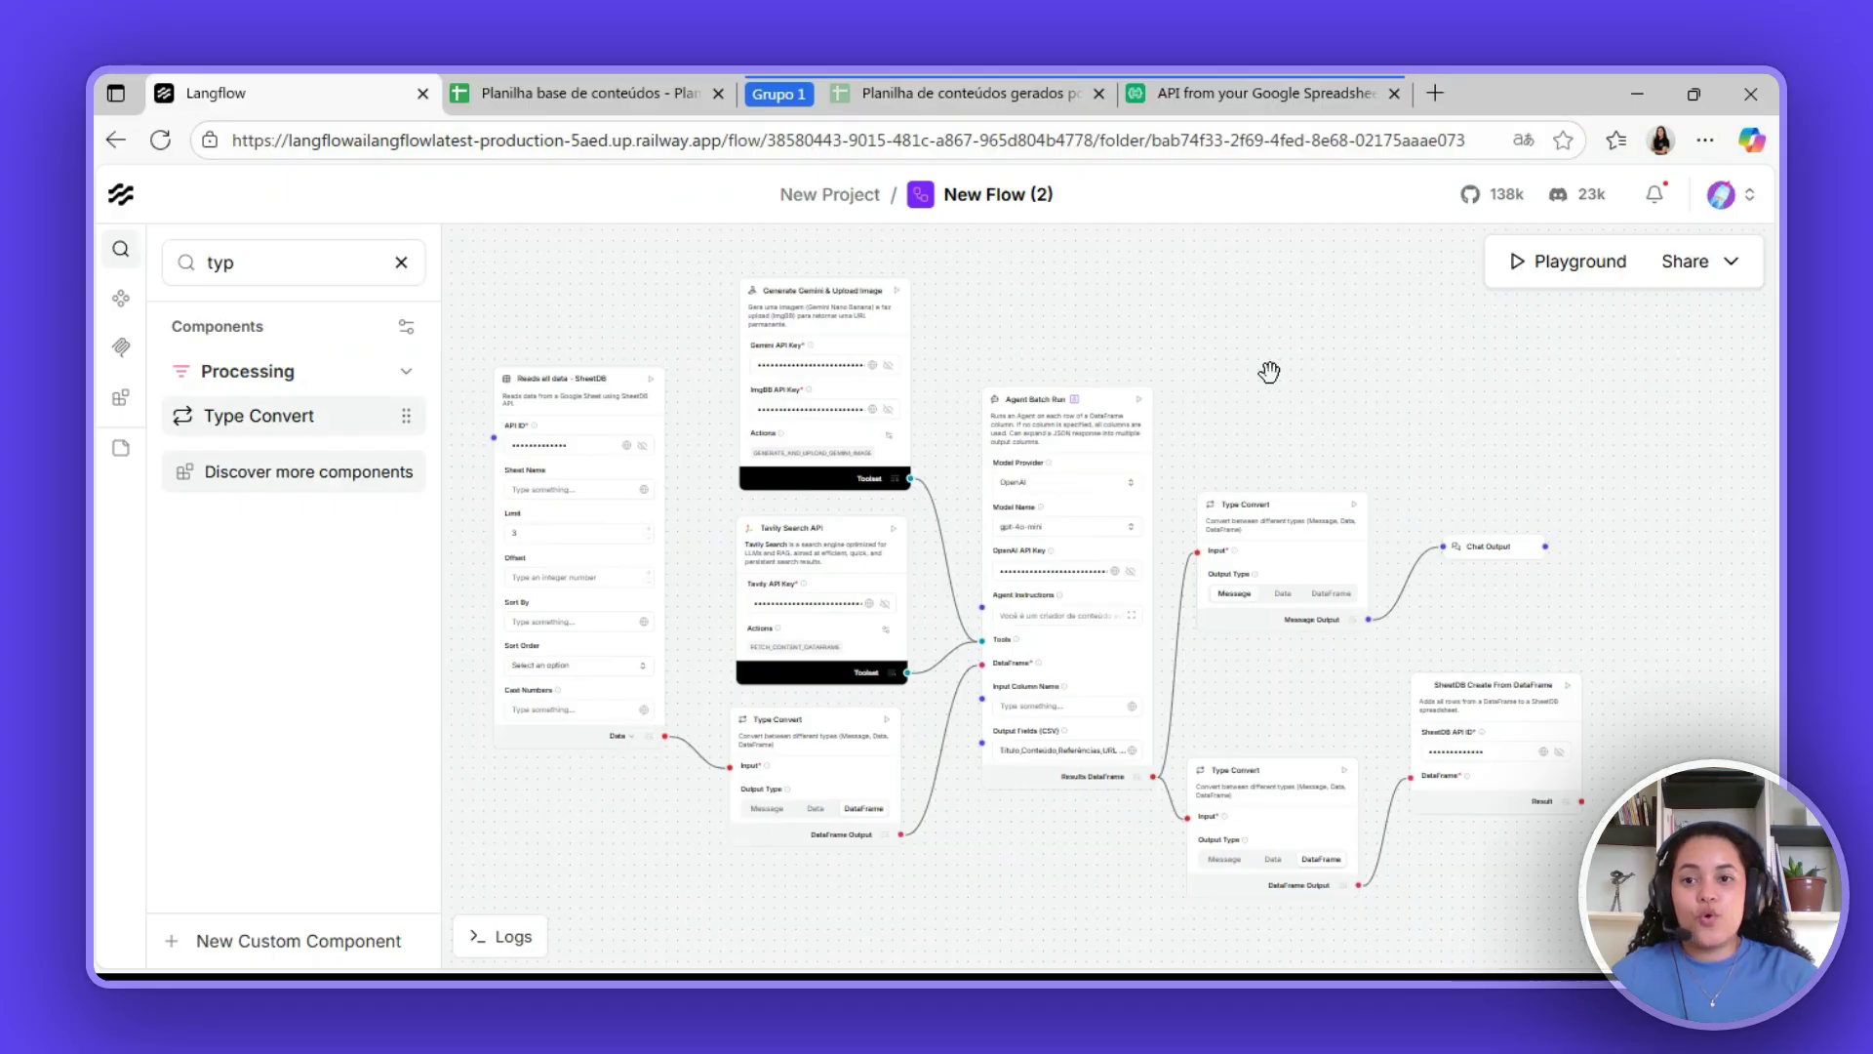
scroll(586, 375, up, 3)
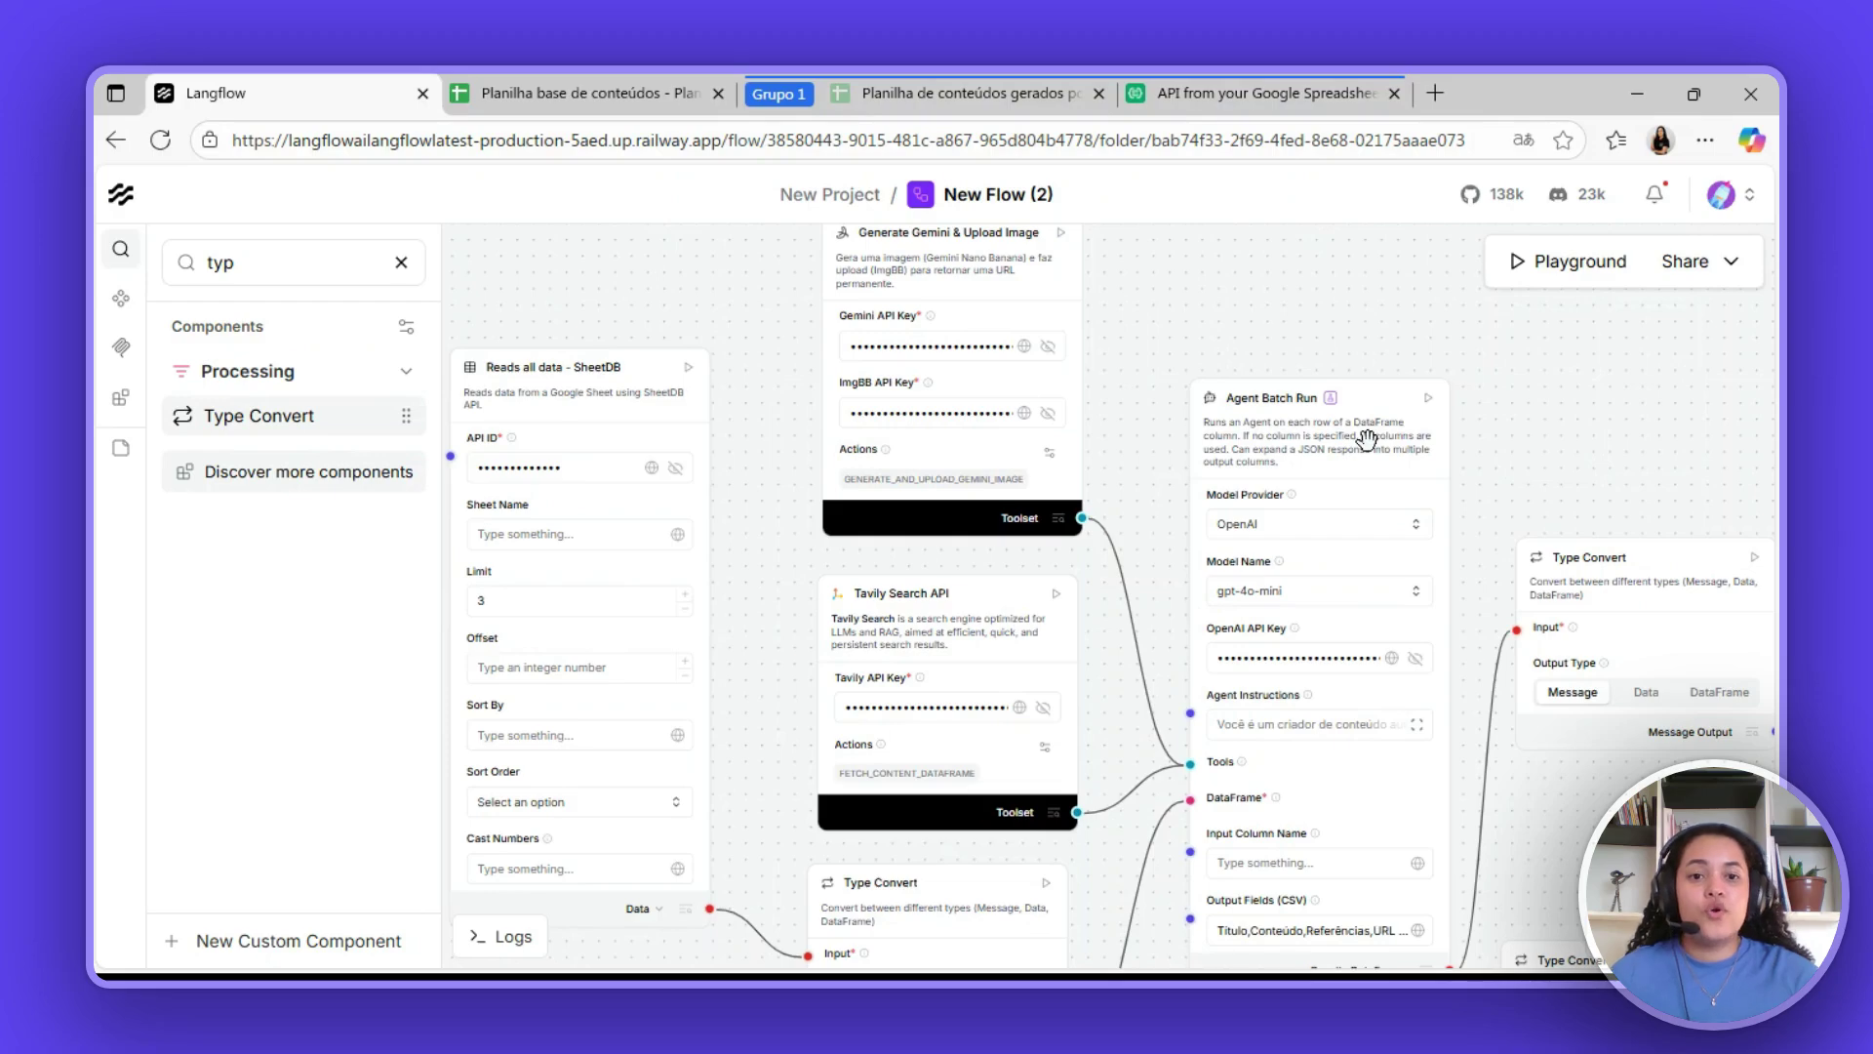
drag(1585, 426, 1402, 435)
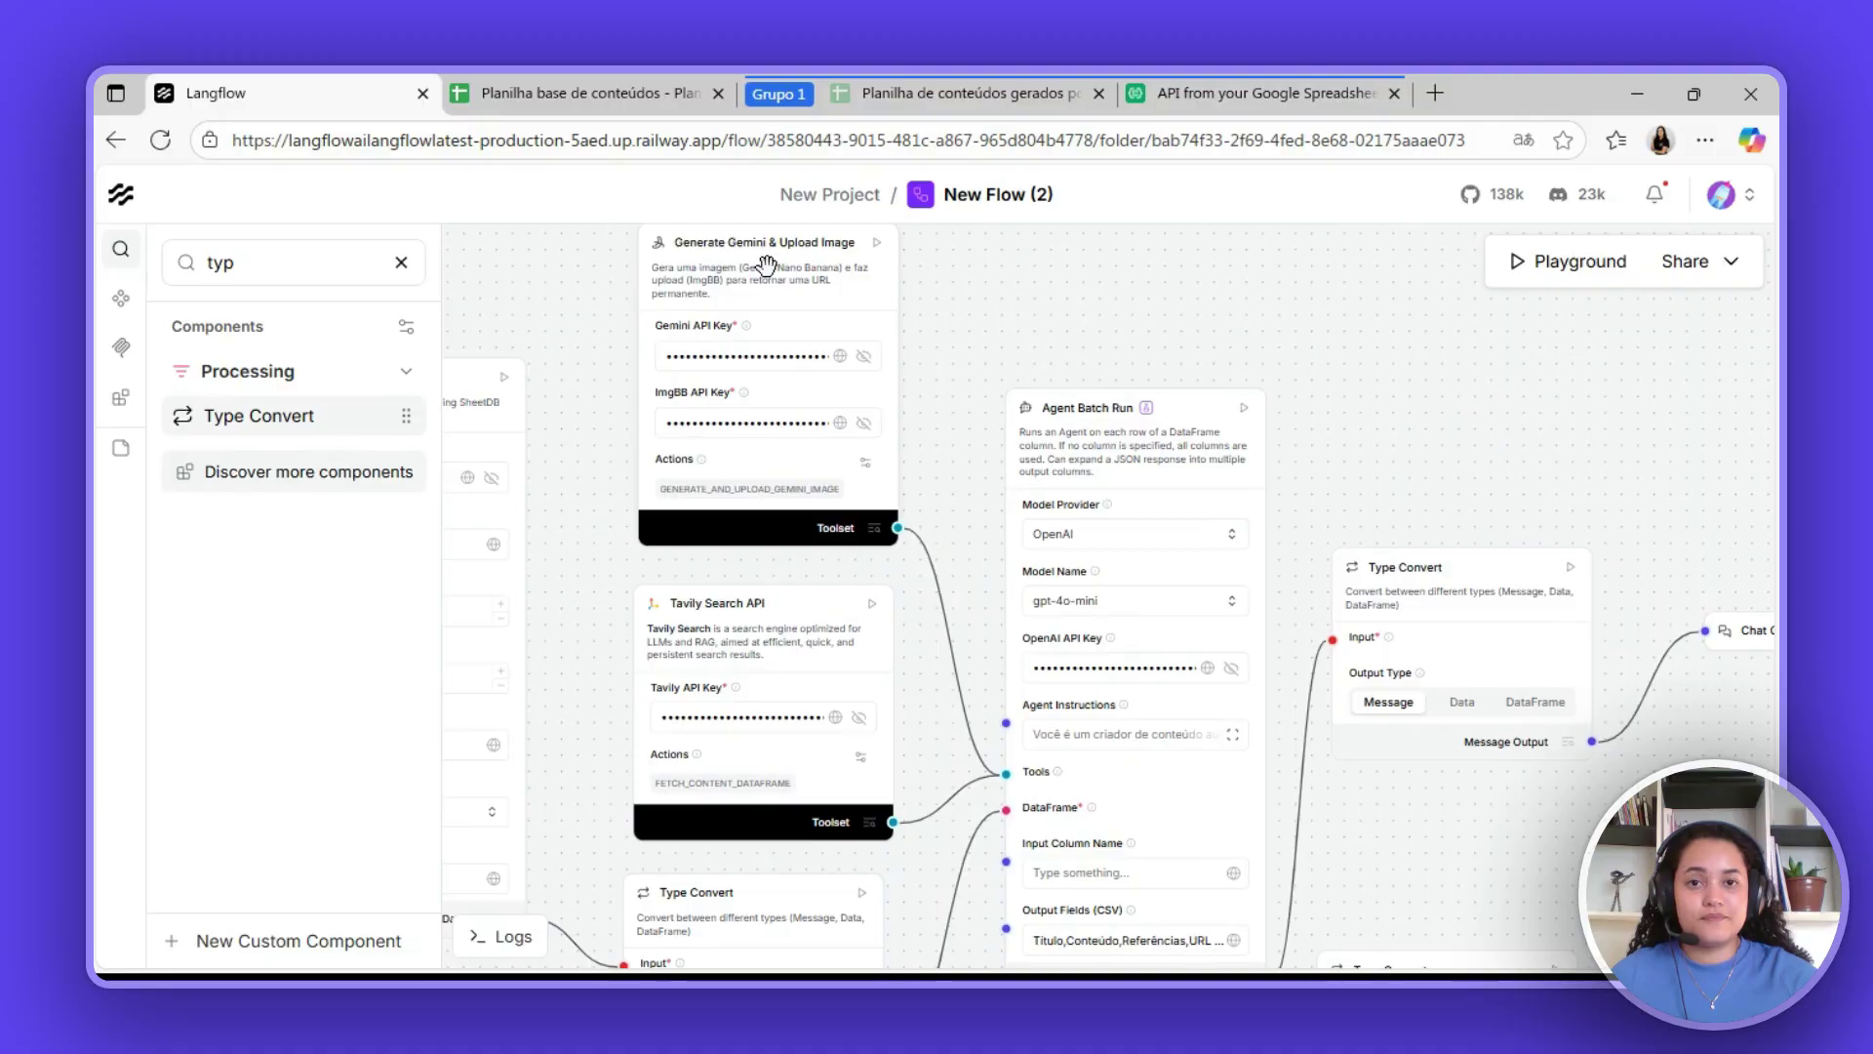
scroll(956, 488, down, 3)
scroll(956, 488, right, 3)
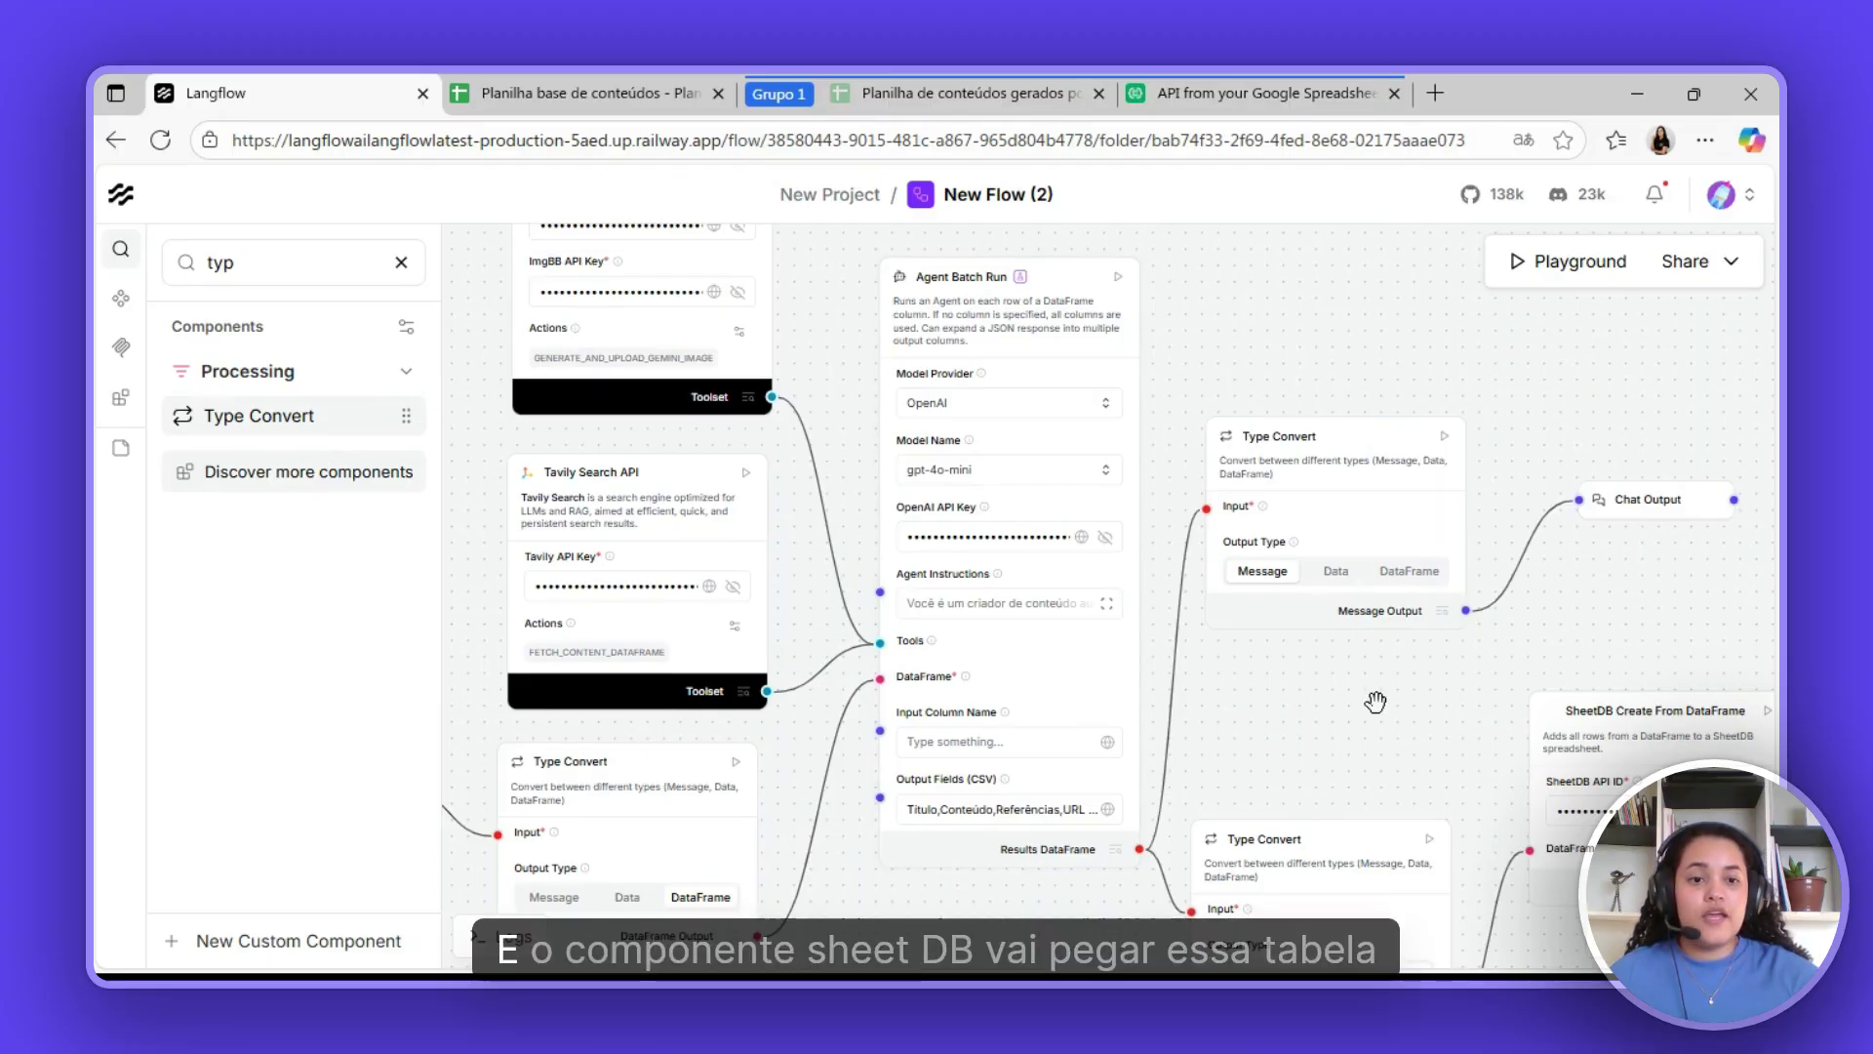
scroll(1059, 600, down, 2)
scroll(1058, 600, right, 4)
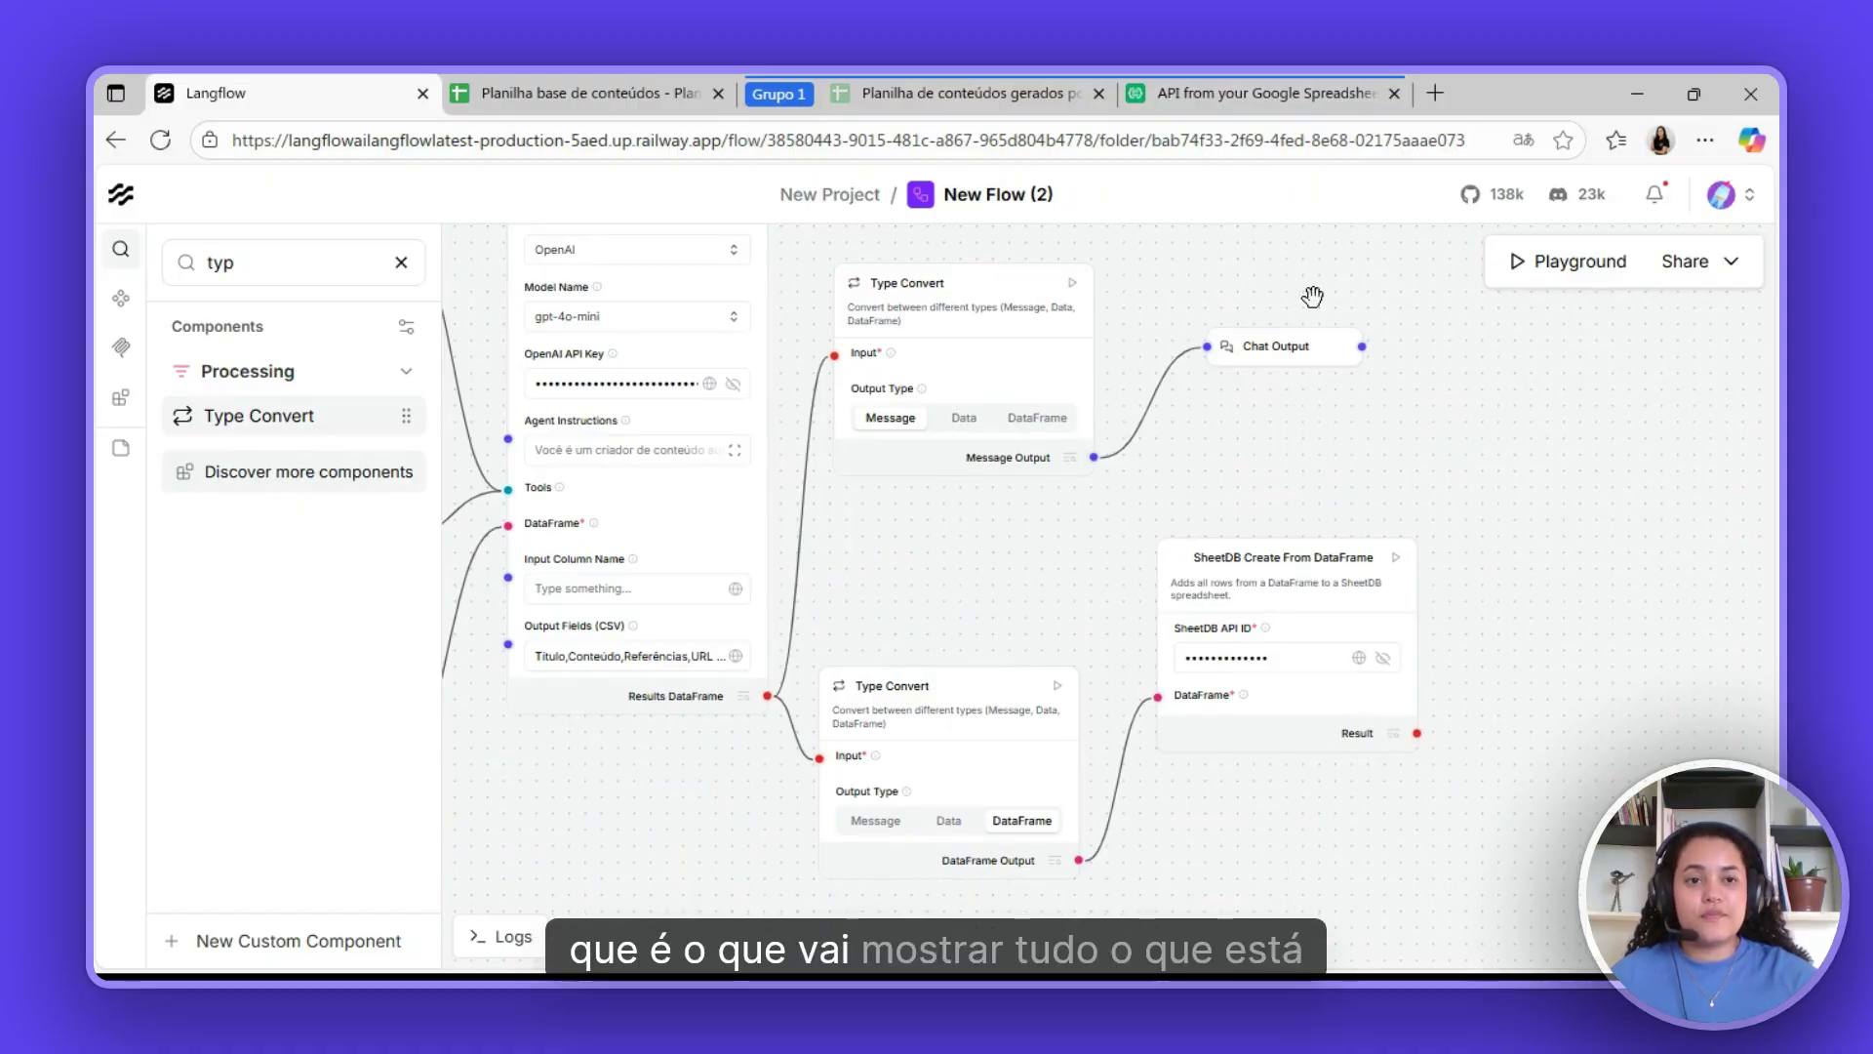
drag(1456, 377, 1454, 436)
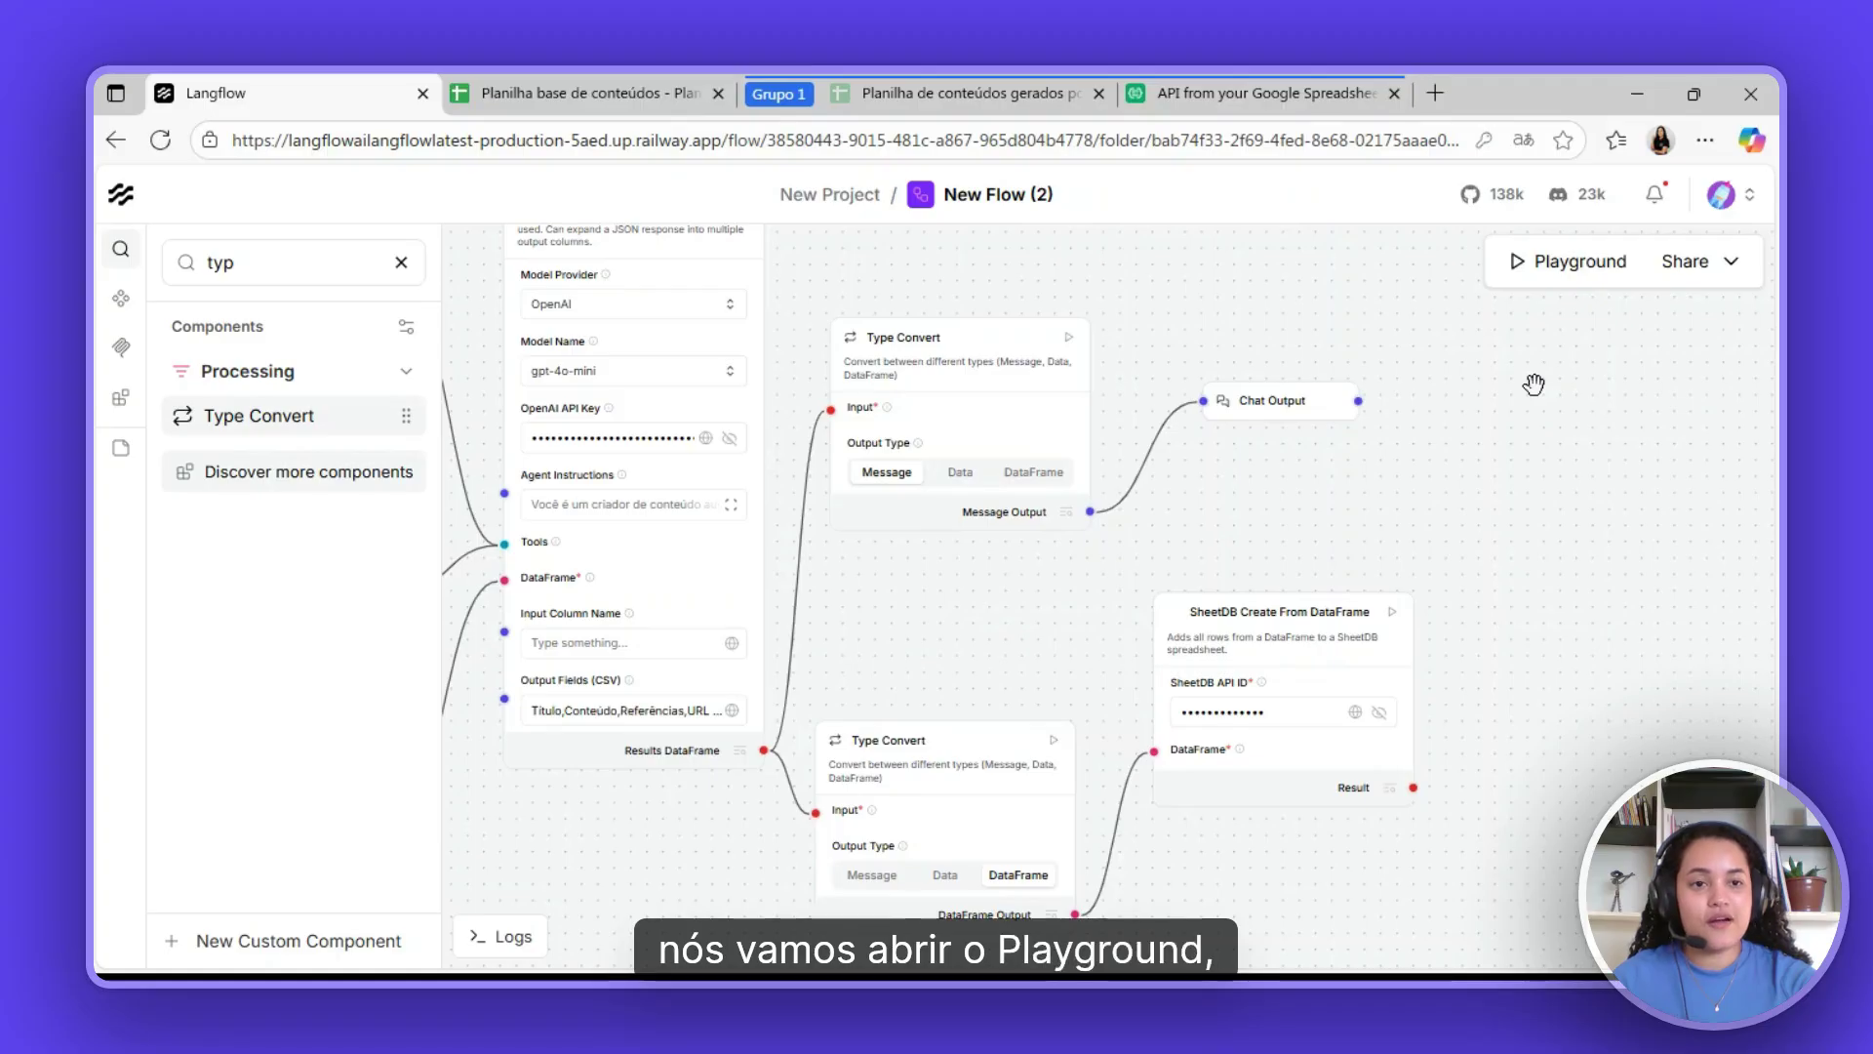
- Run the flow in the Playground and look through the generated content table
click(1580, 261)
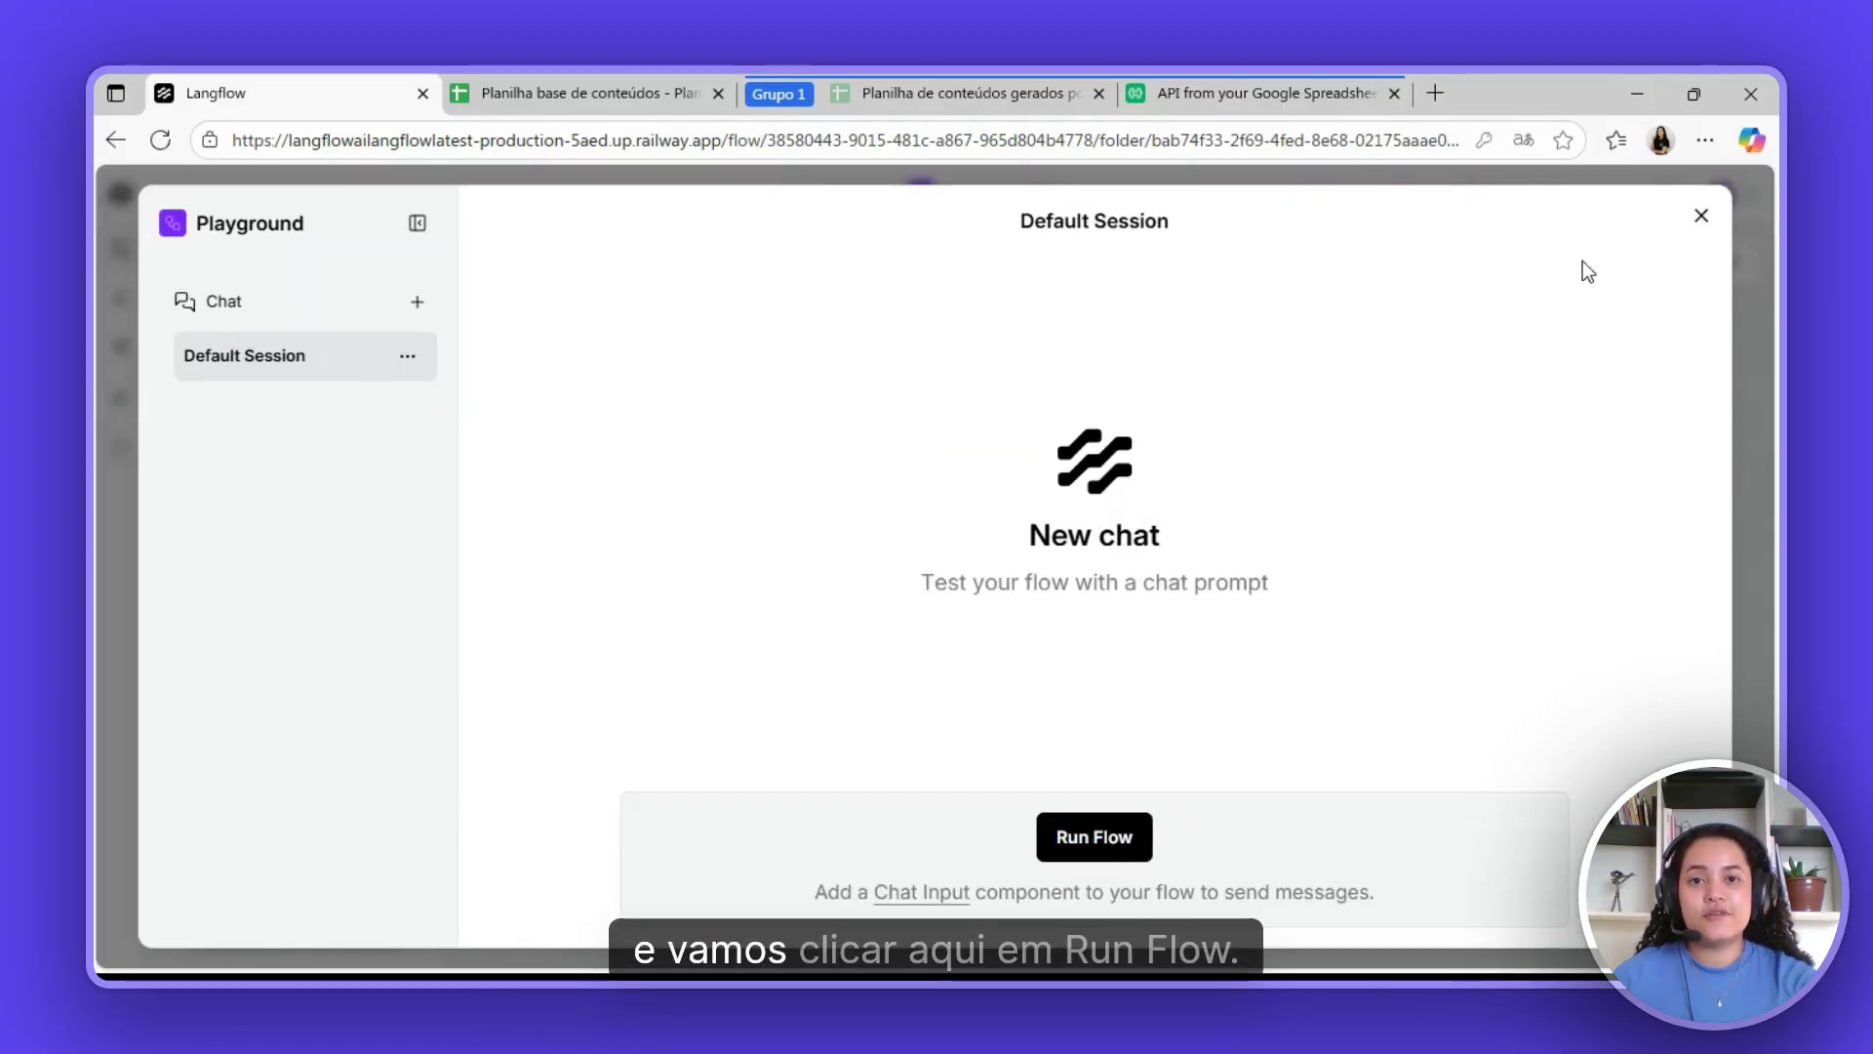
click(1103, 845)
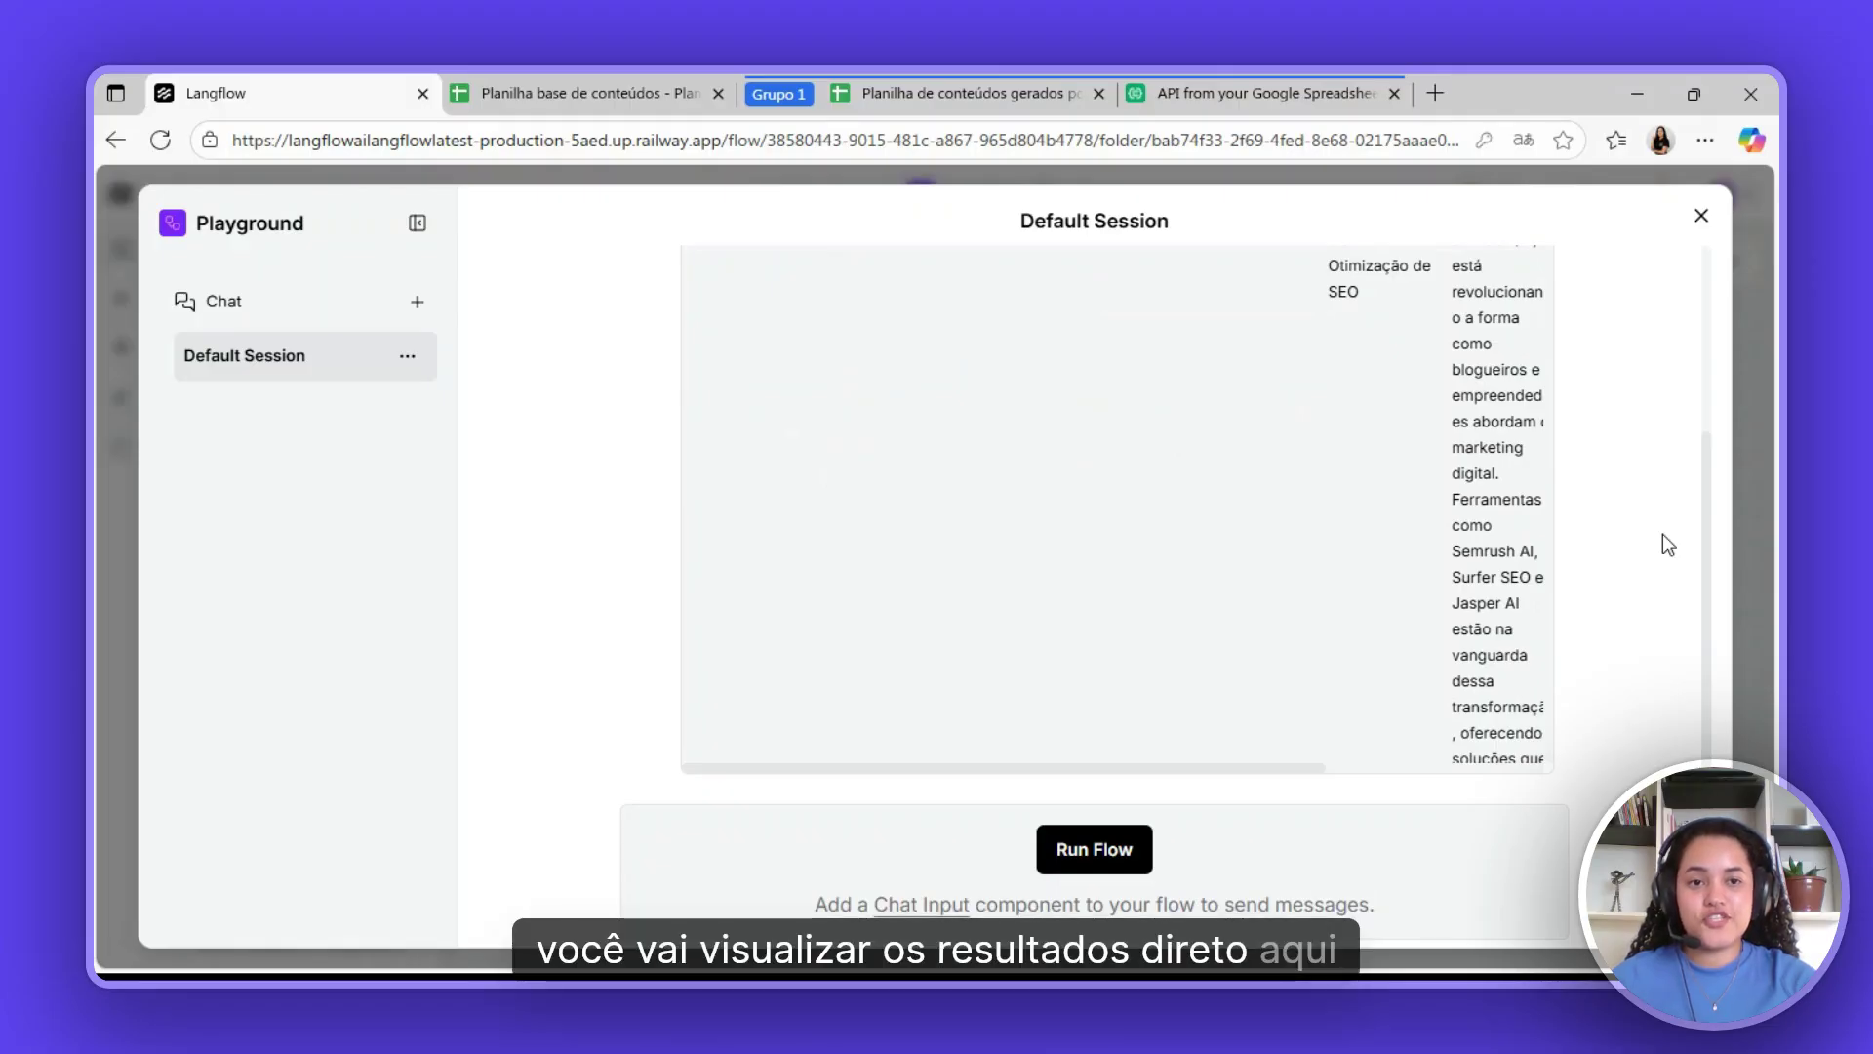
drag(1700, 570, 1723, 367)
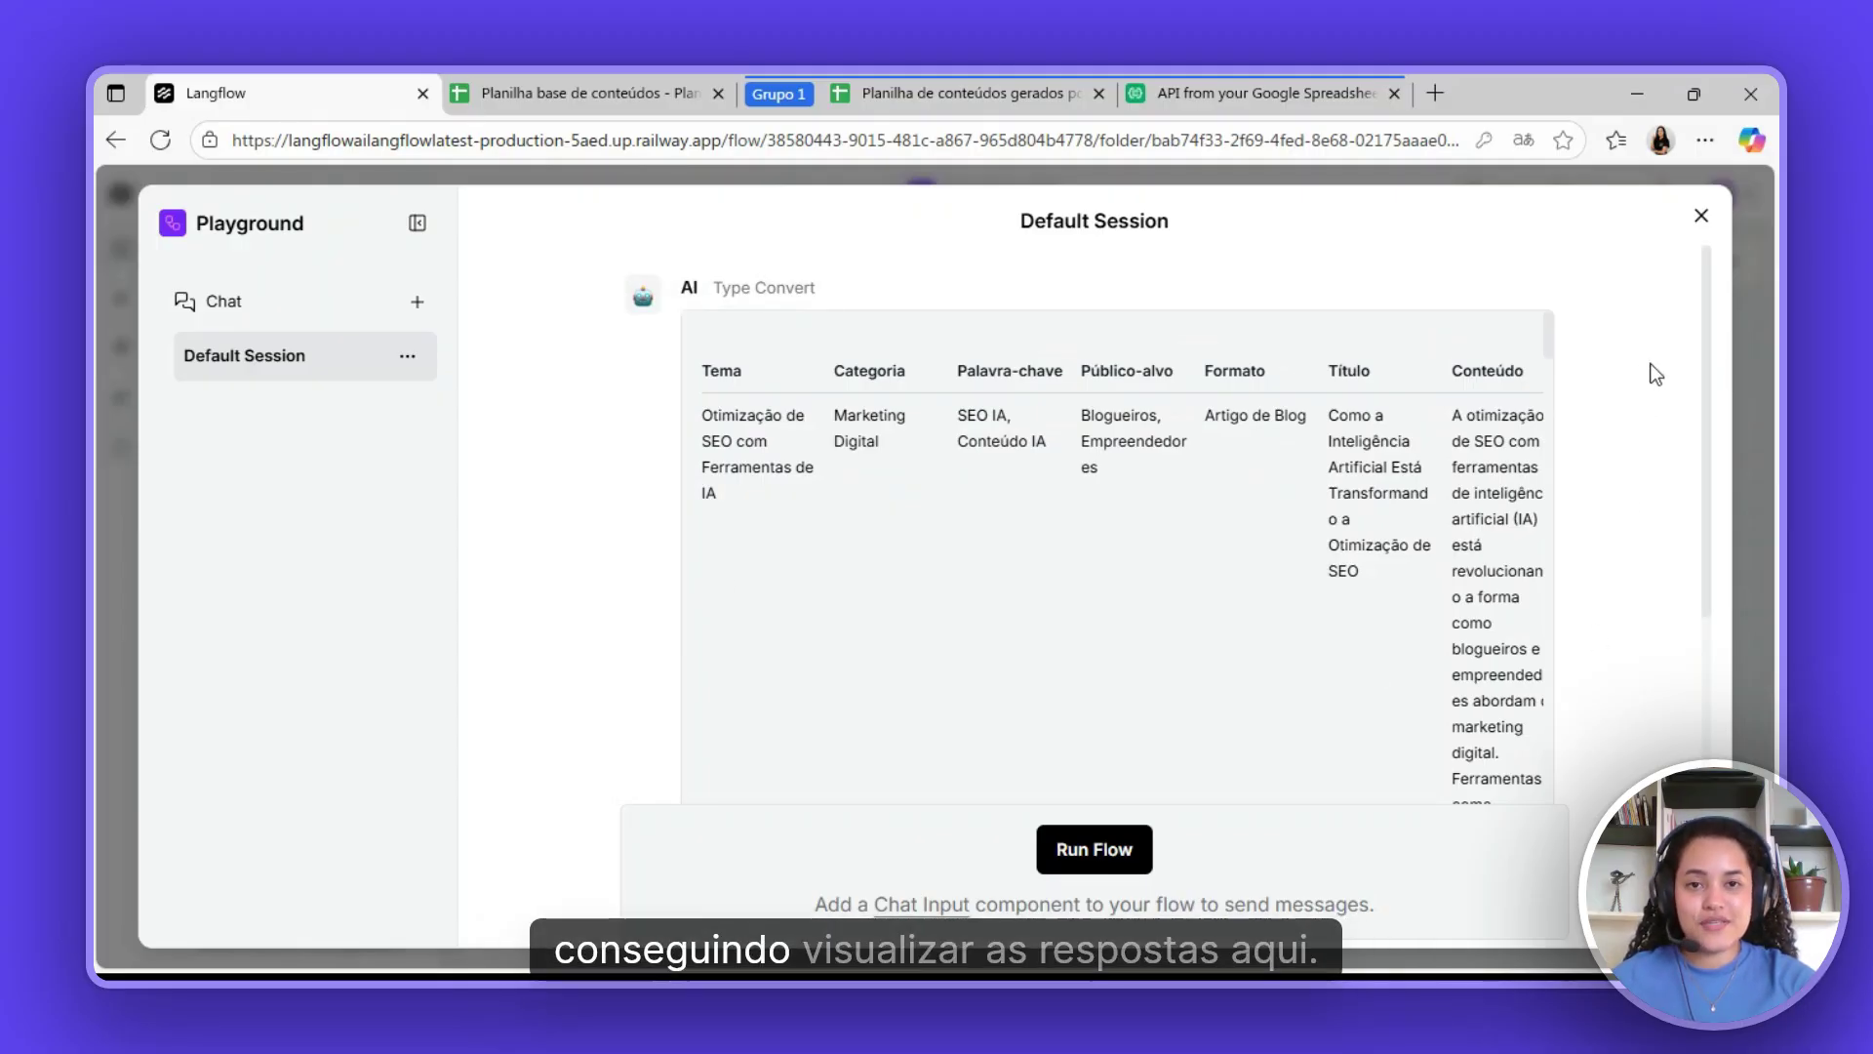
scroll(1688, 425, down, 3)
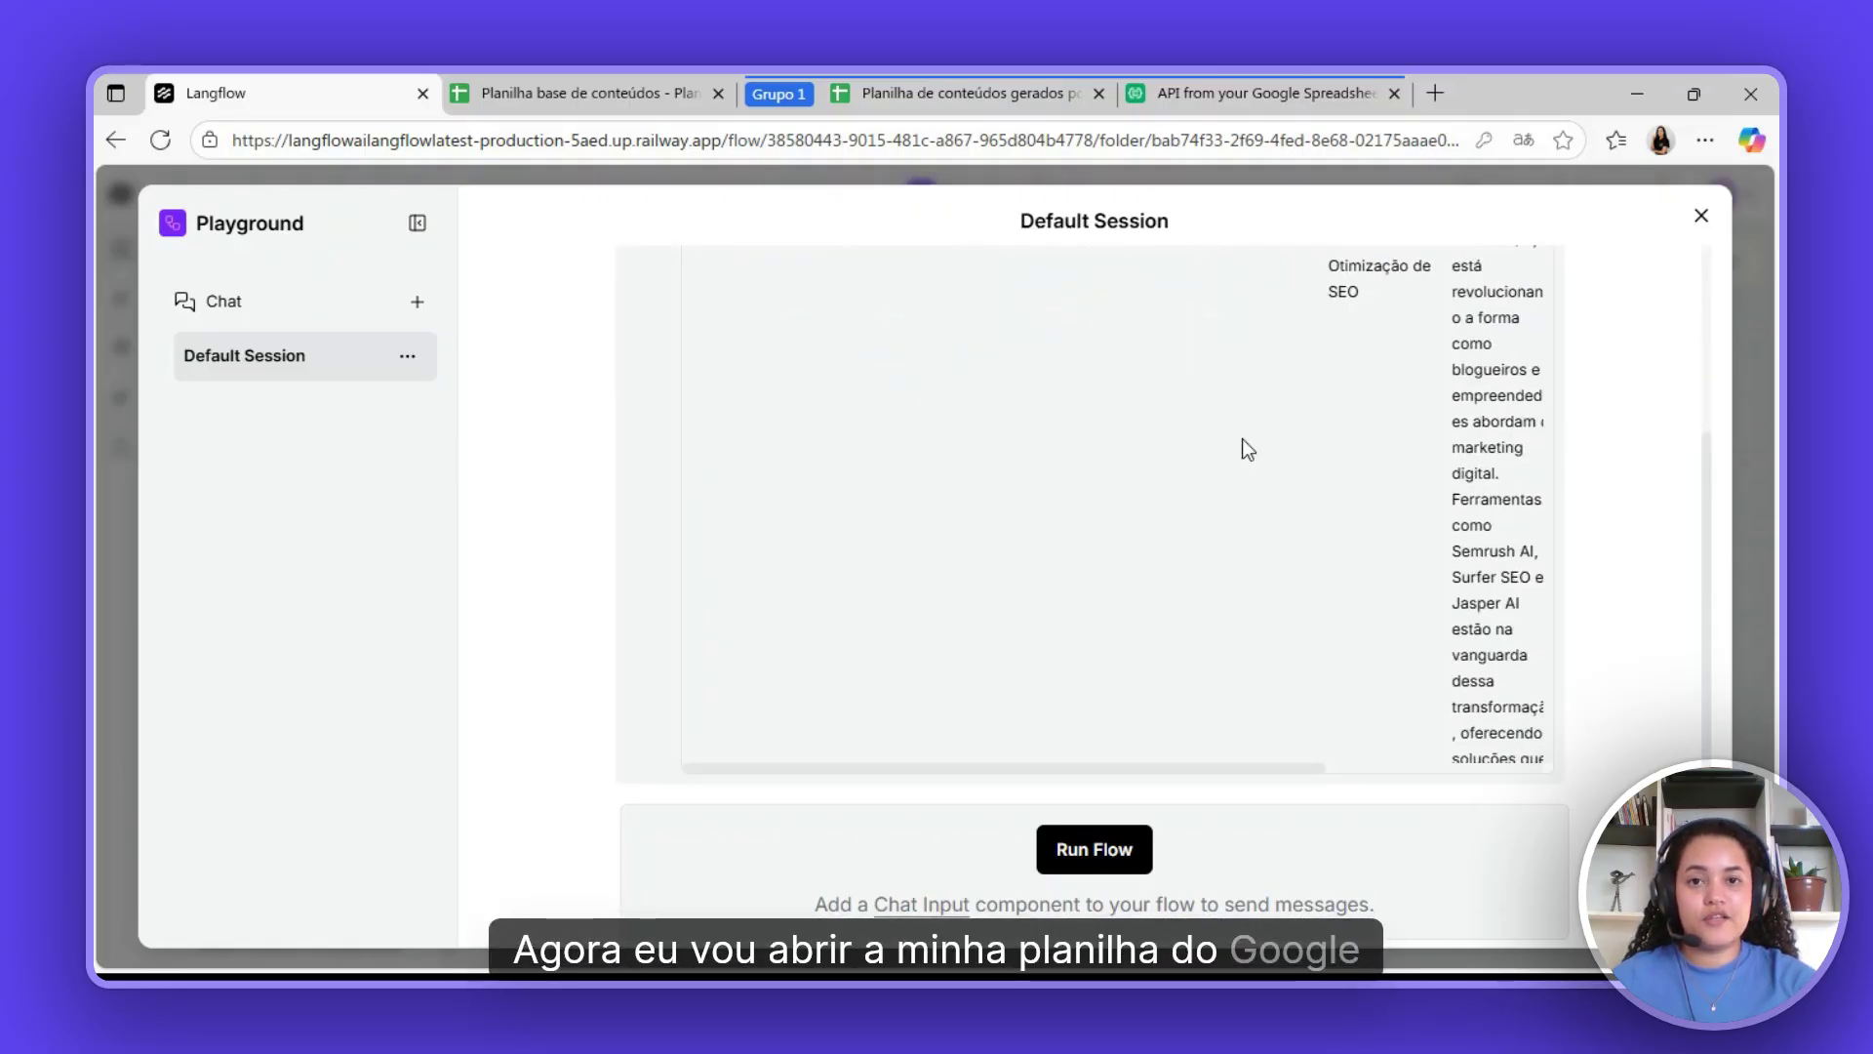
- Check the generated rows in the Google Sheet "Planilha de conteúdos gerados por IA", and return to the Langflow flow
click(1032, 93)
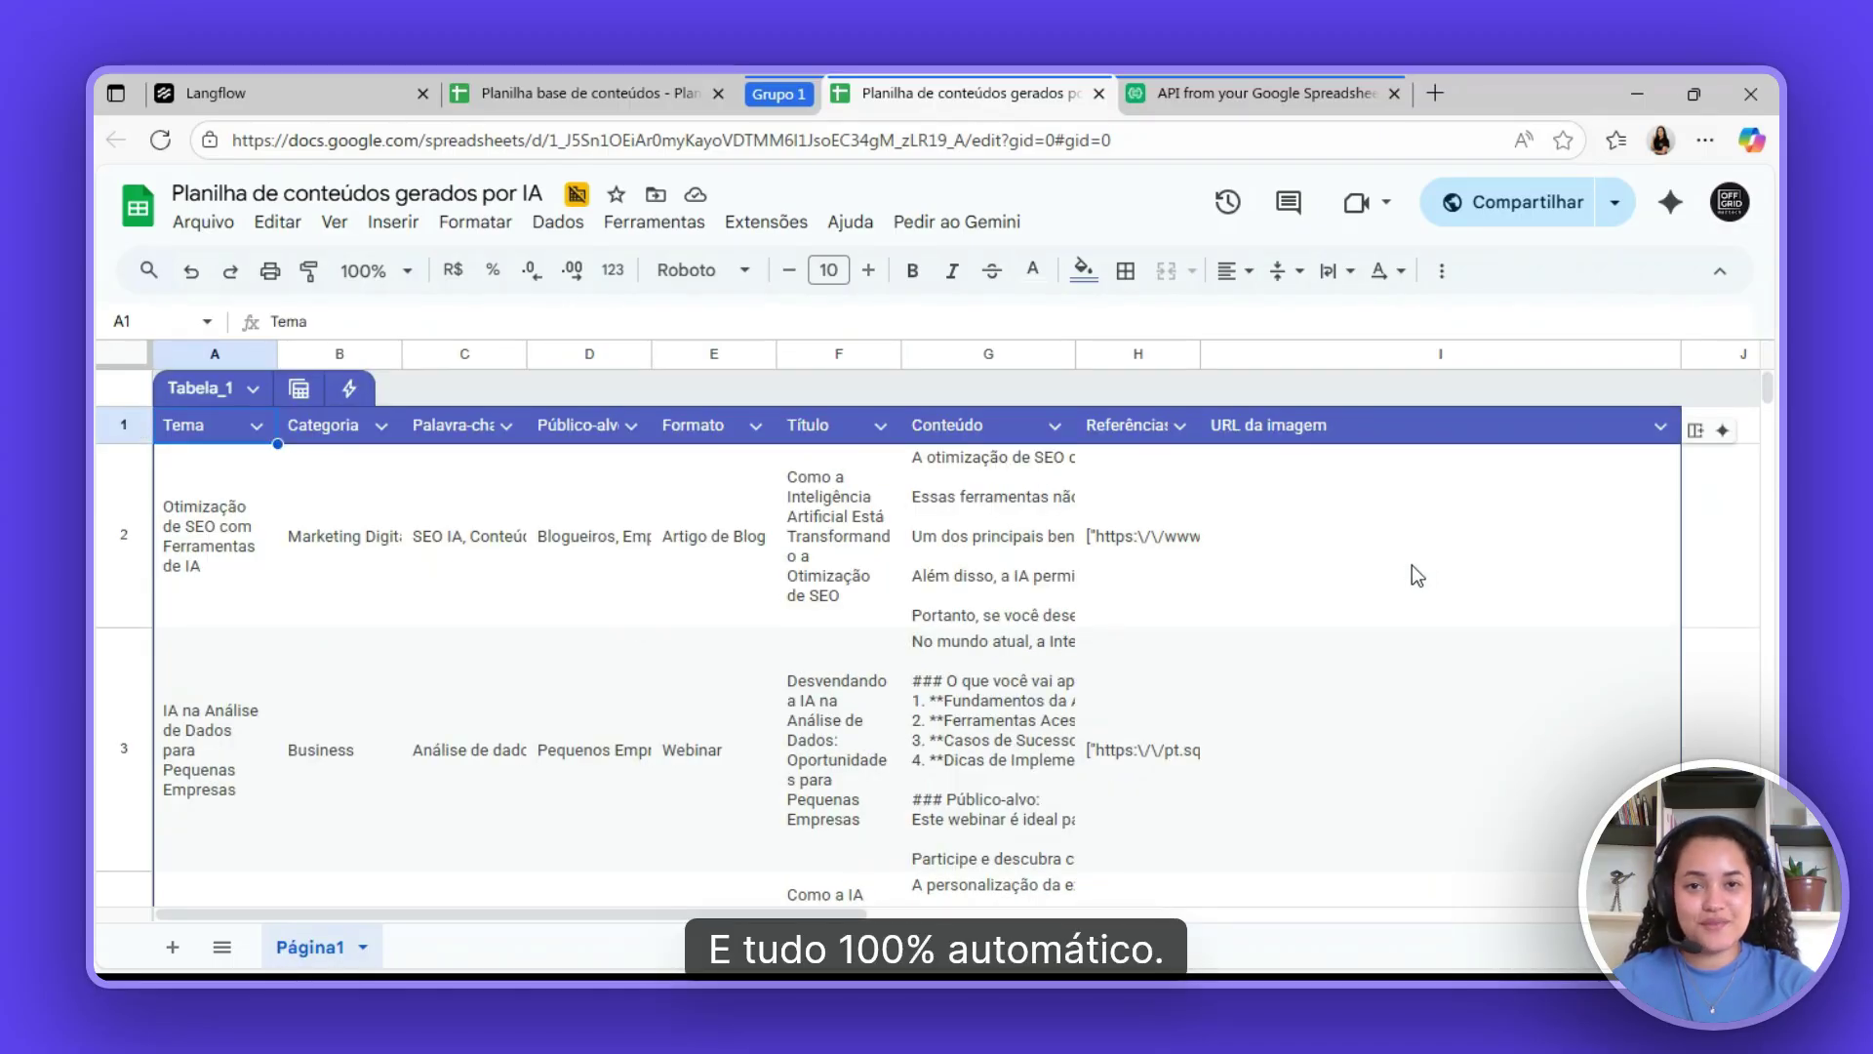
key(ctrl+1)
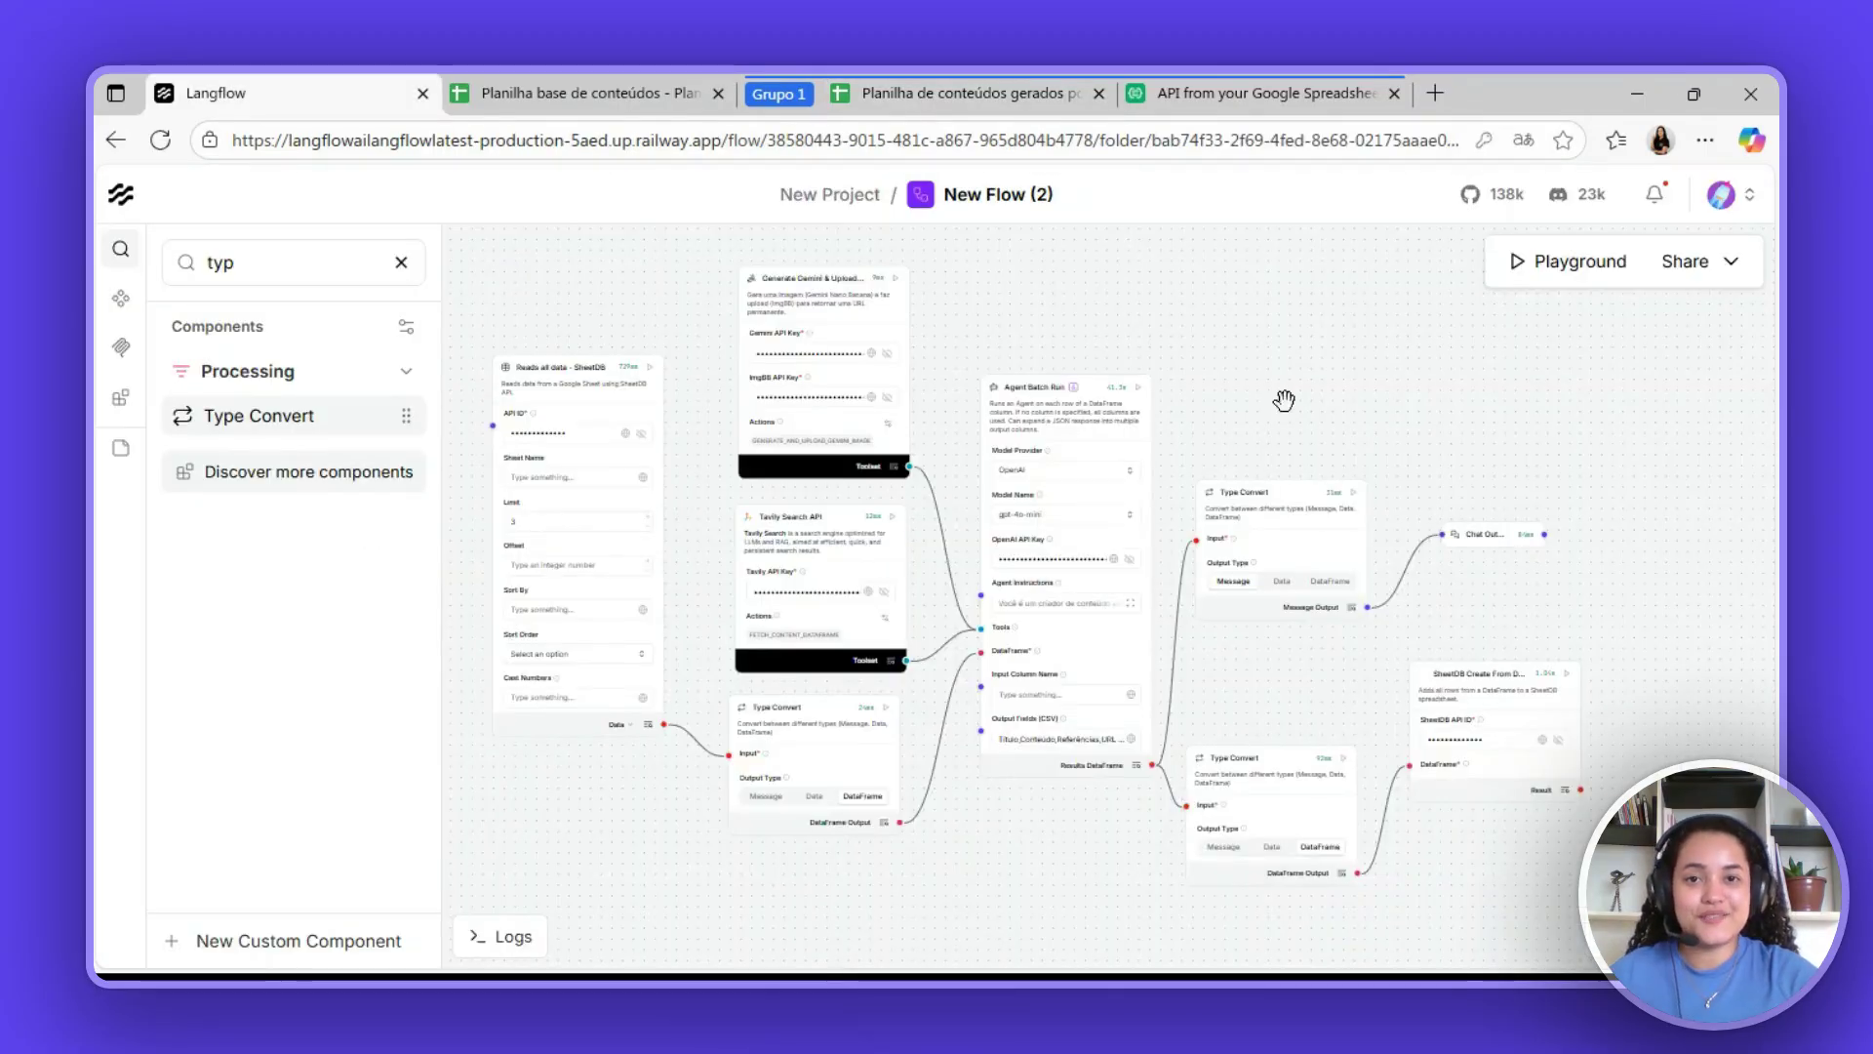